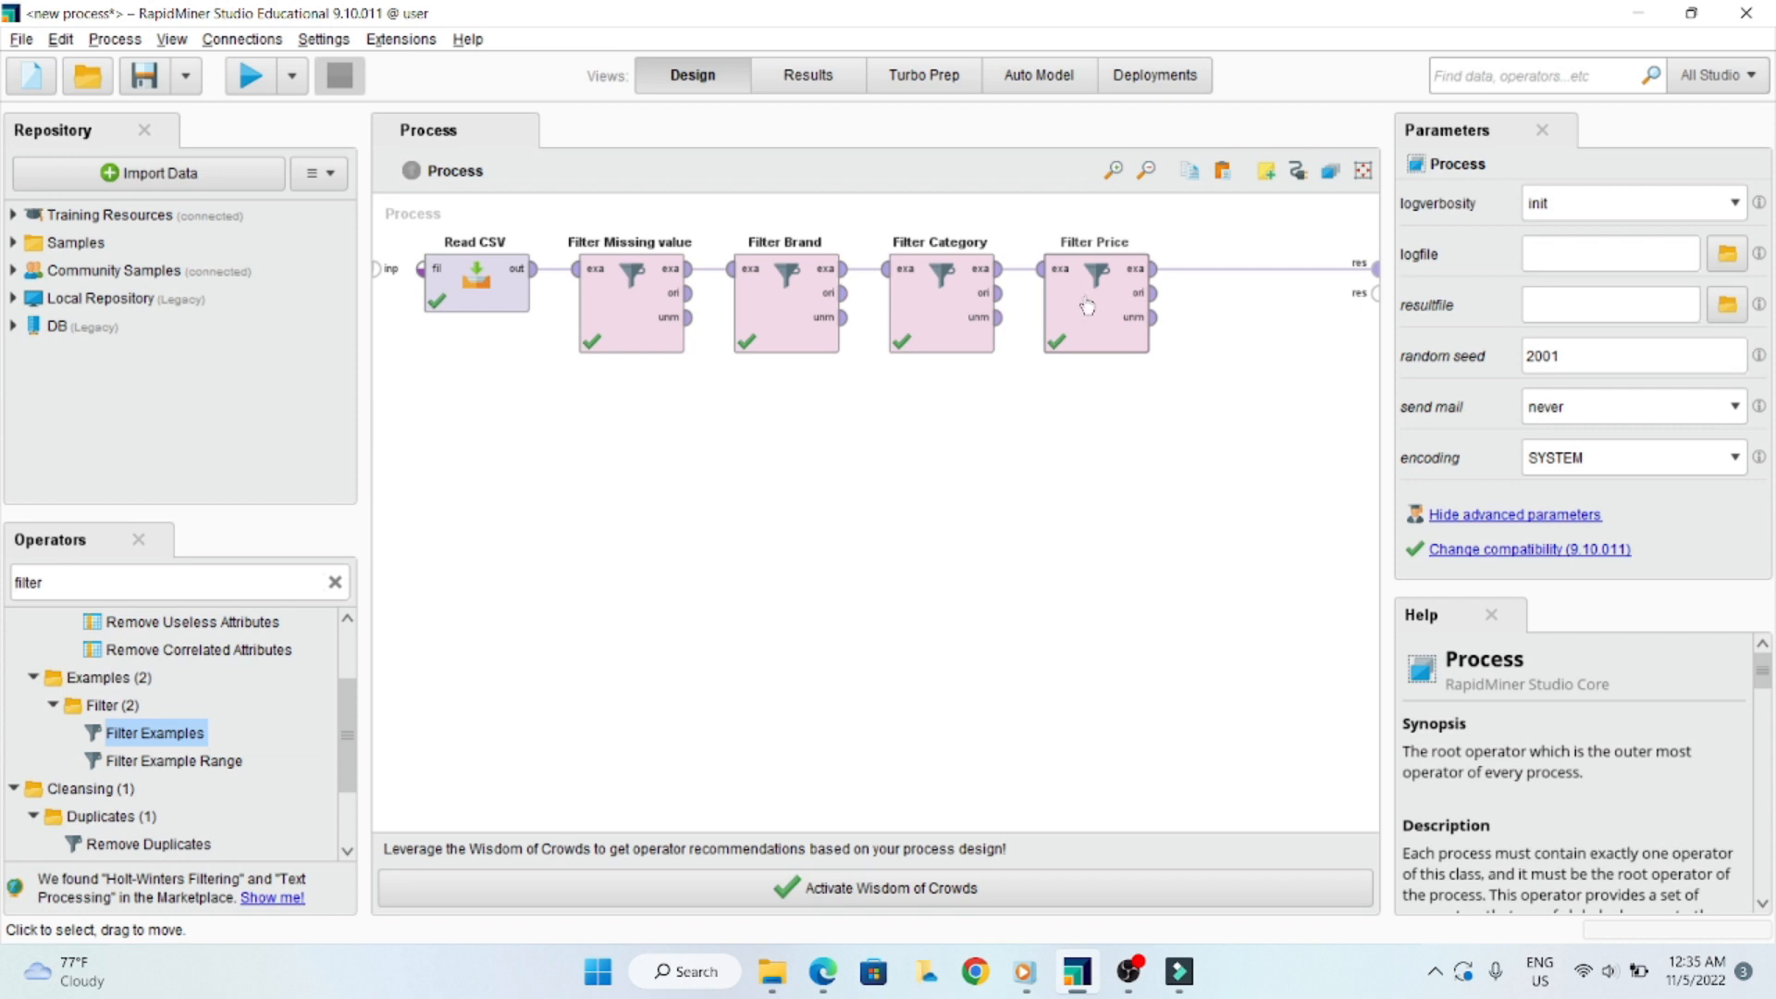
- Disable the Filter Category and Filter Price operators and move them together to an empty area beneath the main operator chain
{"action": "left_click", "coordinate": [1097, 296]}
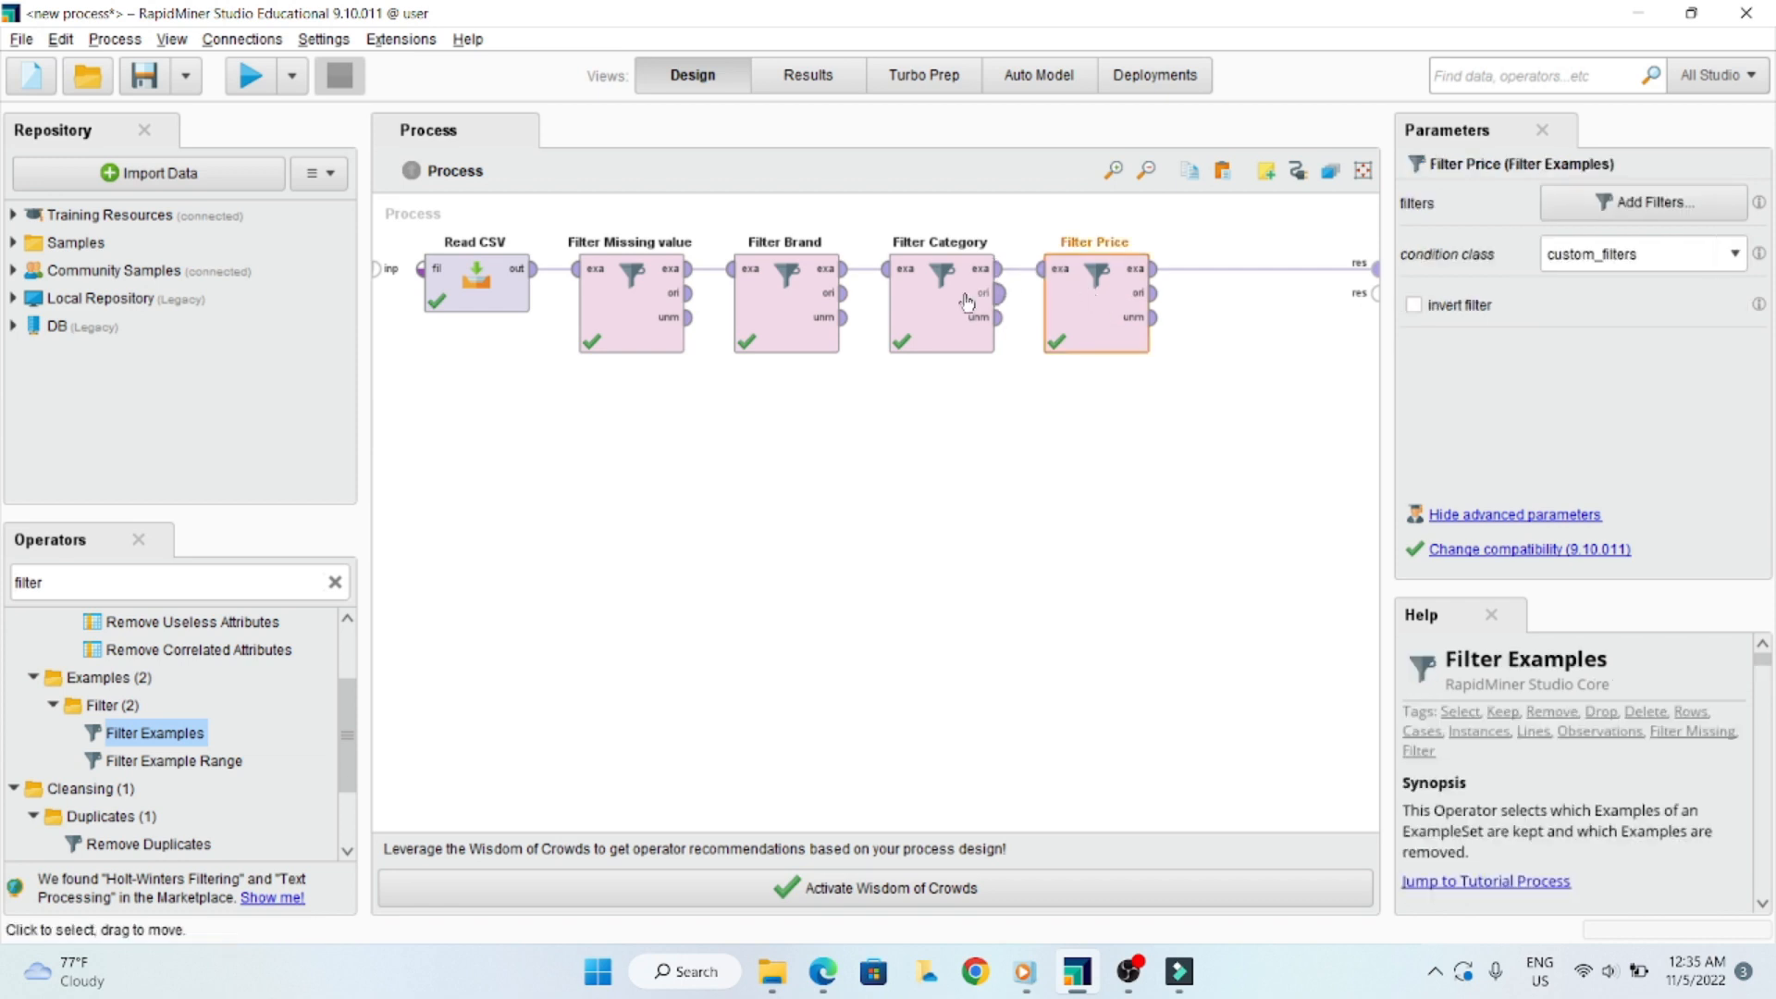
{"action": "left_click", "coordinate": [932, 305]}
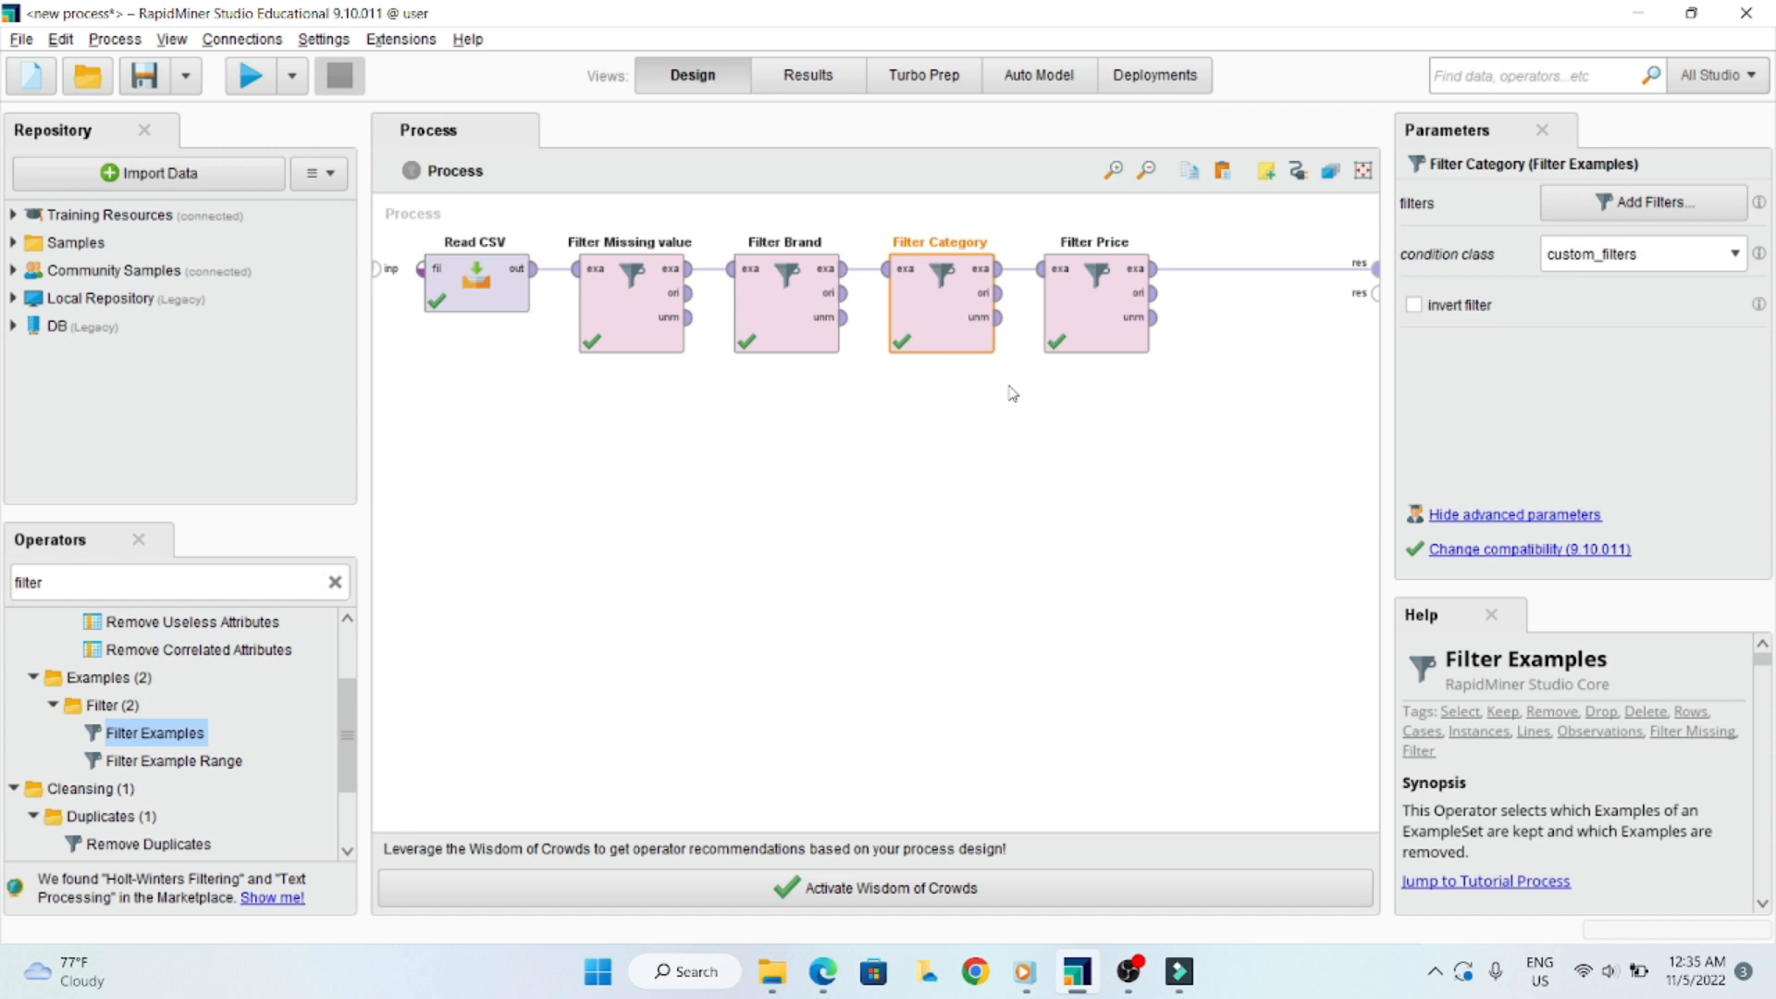
{"action": "left_click", "coordinate": [1096, 301], "text": "ctrl"}
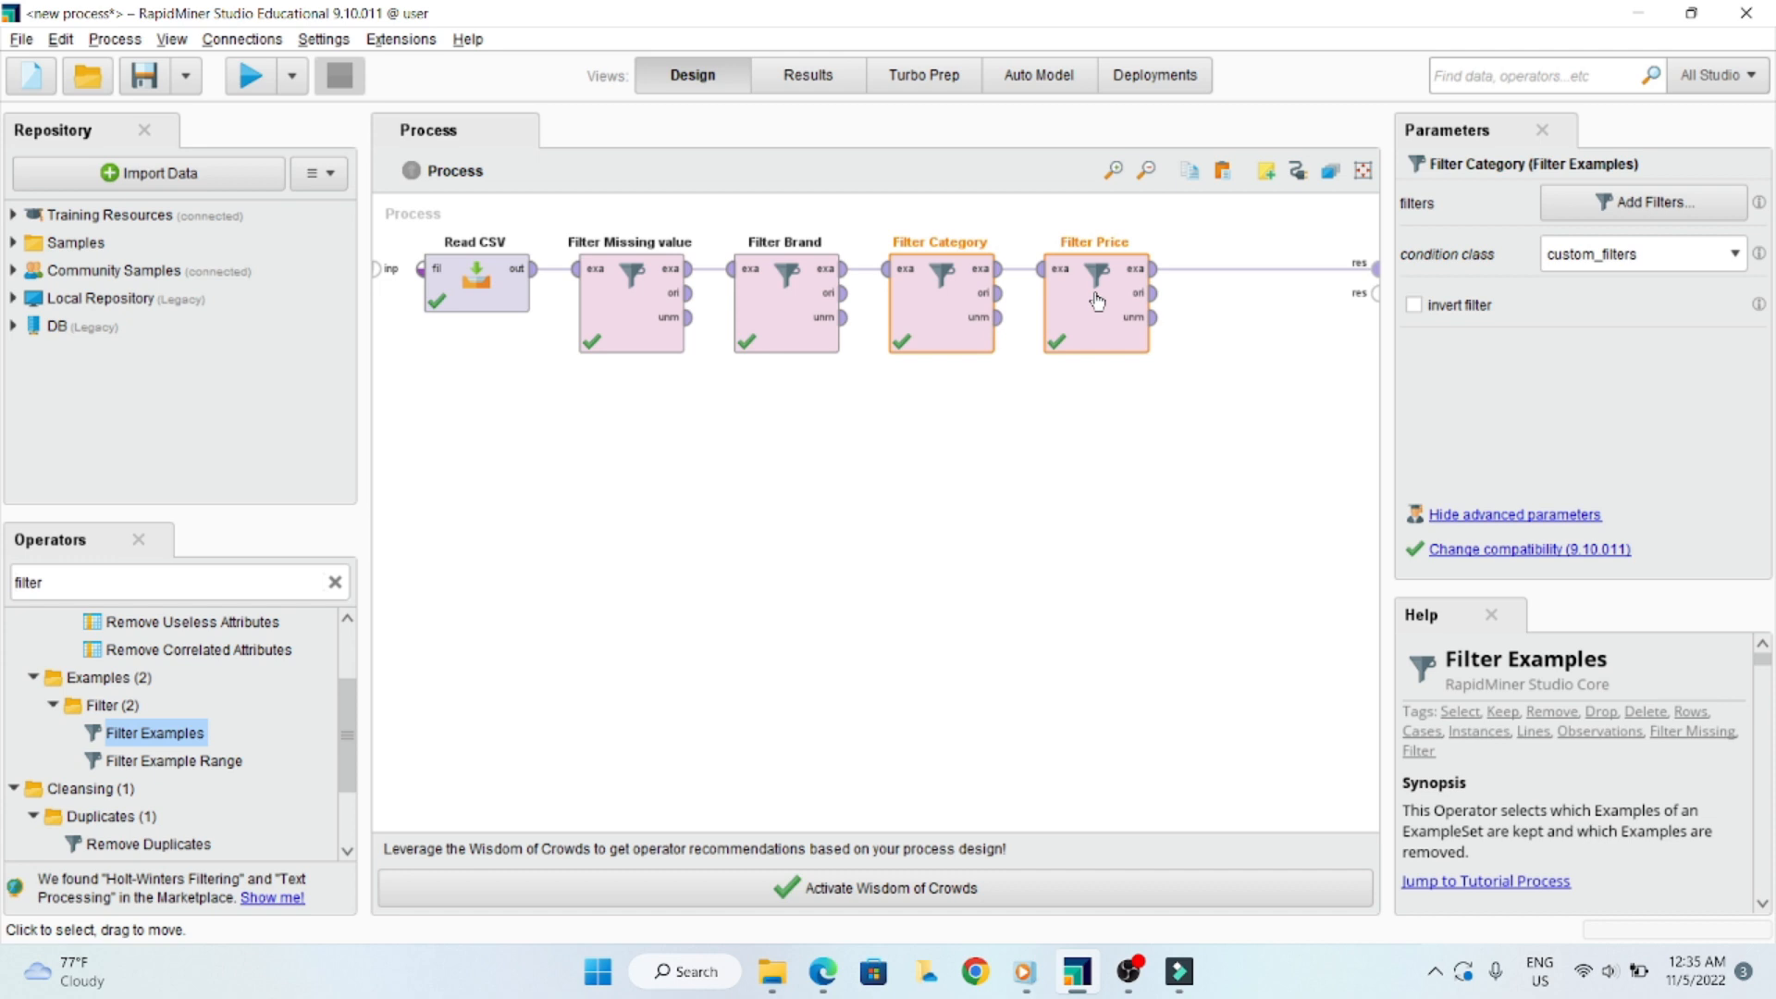
{"action": "right_click", "coordinate": [956, 280]}
{"action": "left_click", "coordinate": [962, 281]}
{"action": "left_click_drag", "start_coordinate": [960, 297], "coordinate": [522, 729]}
{"action": "left_click", "coordinate": [610, 476]}
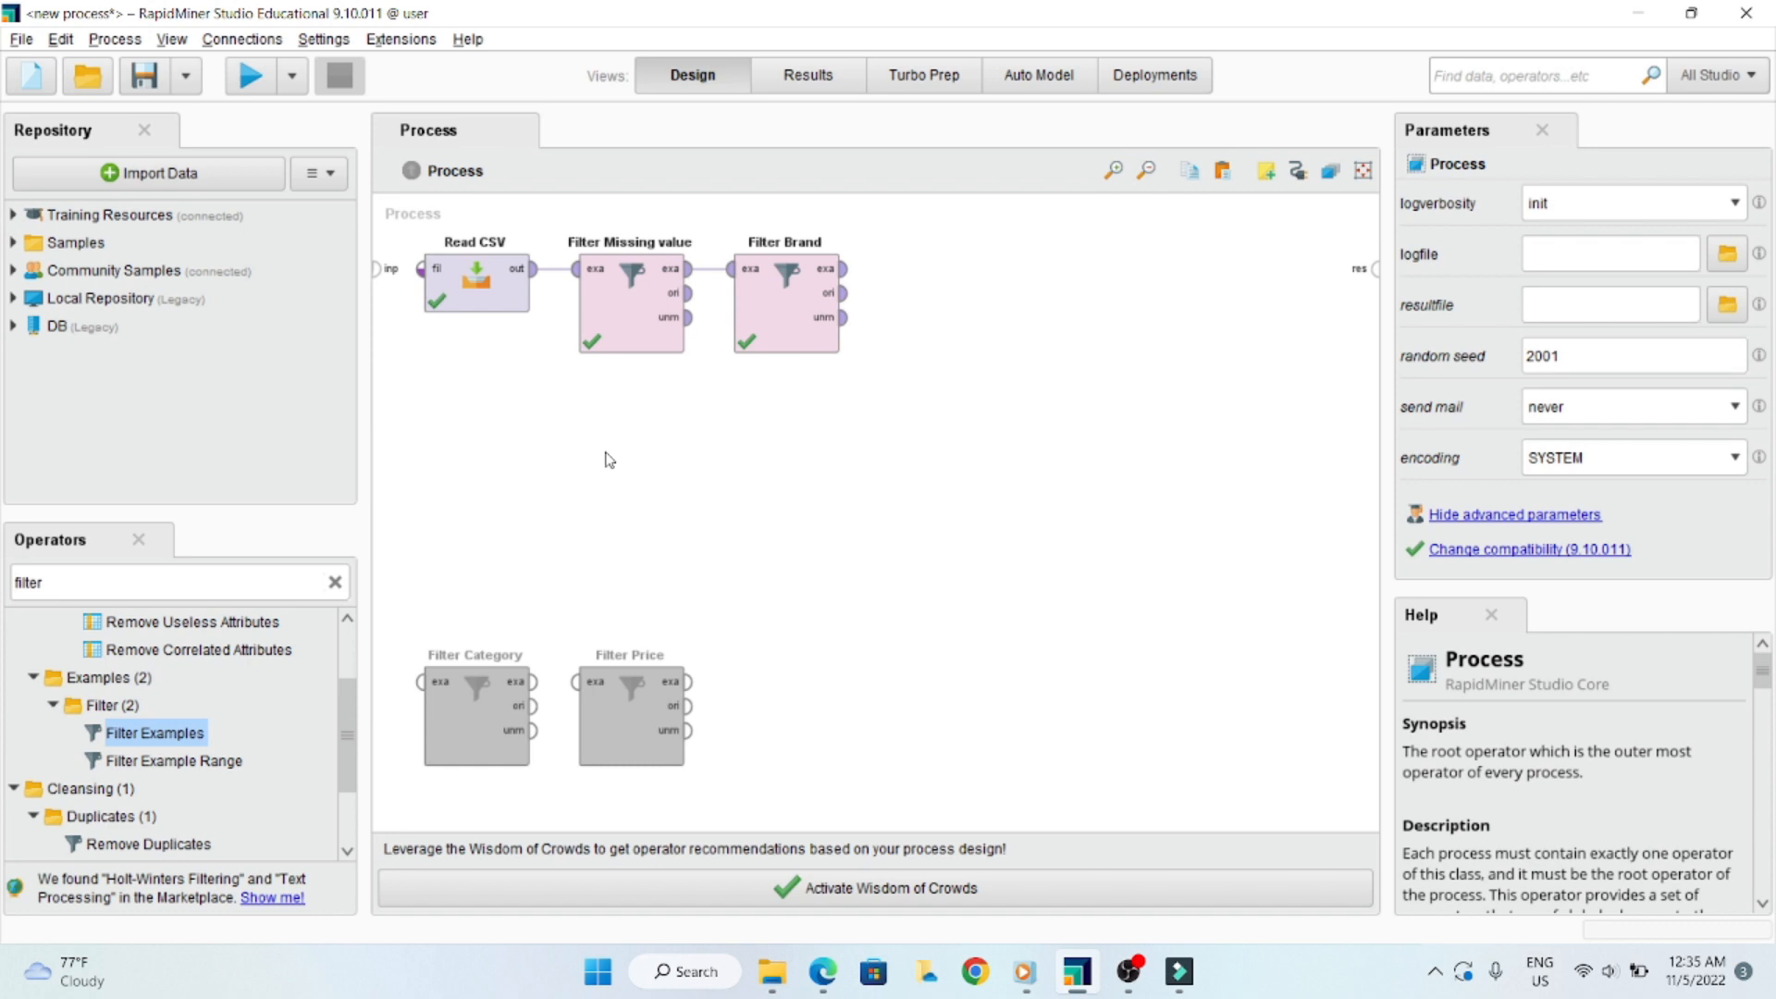
- Find the Split operator by searching for "split" and add it to the process in line after Filter Brand
{"action": "left_click", "coordinate": [160, 582]}
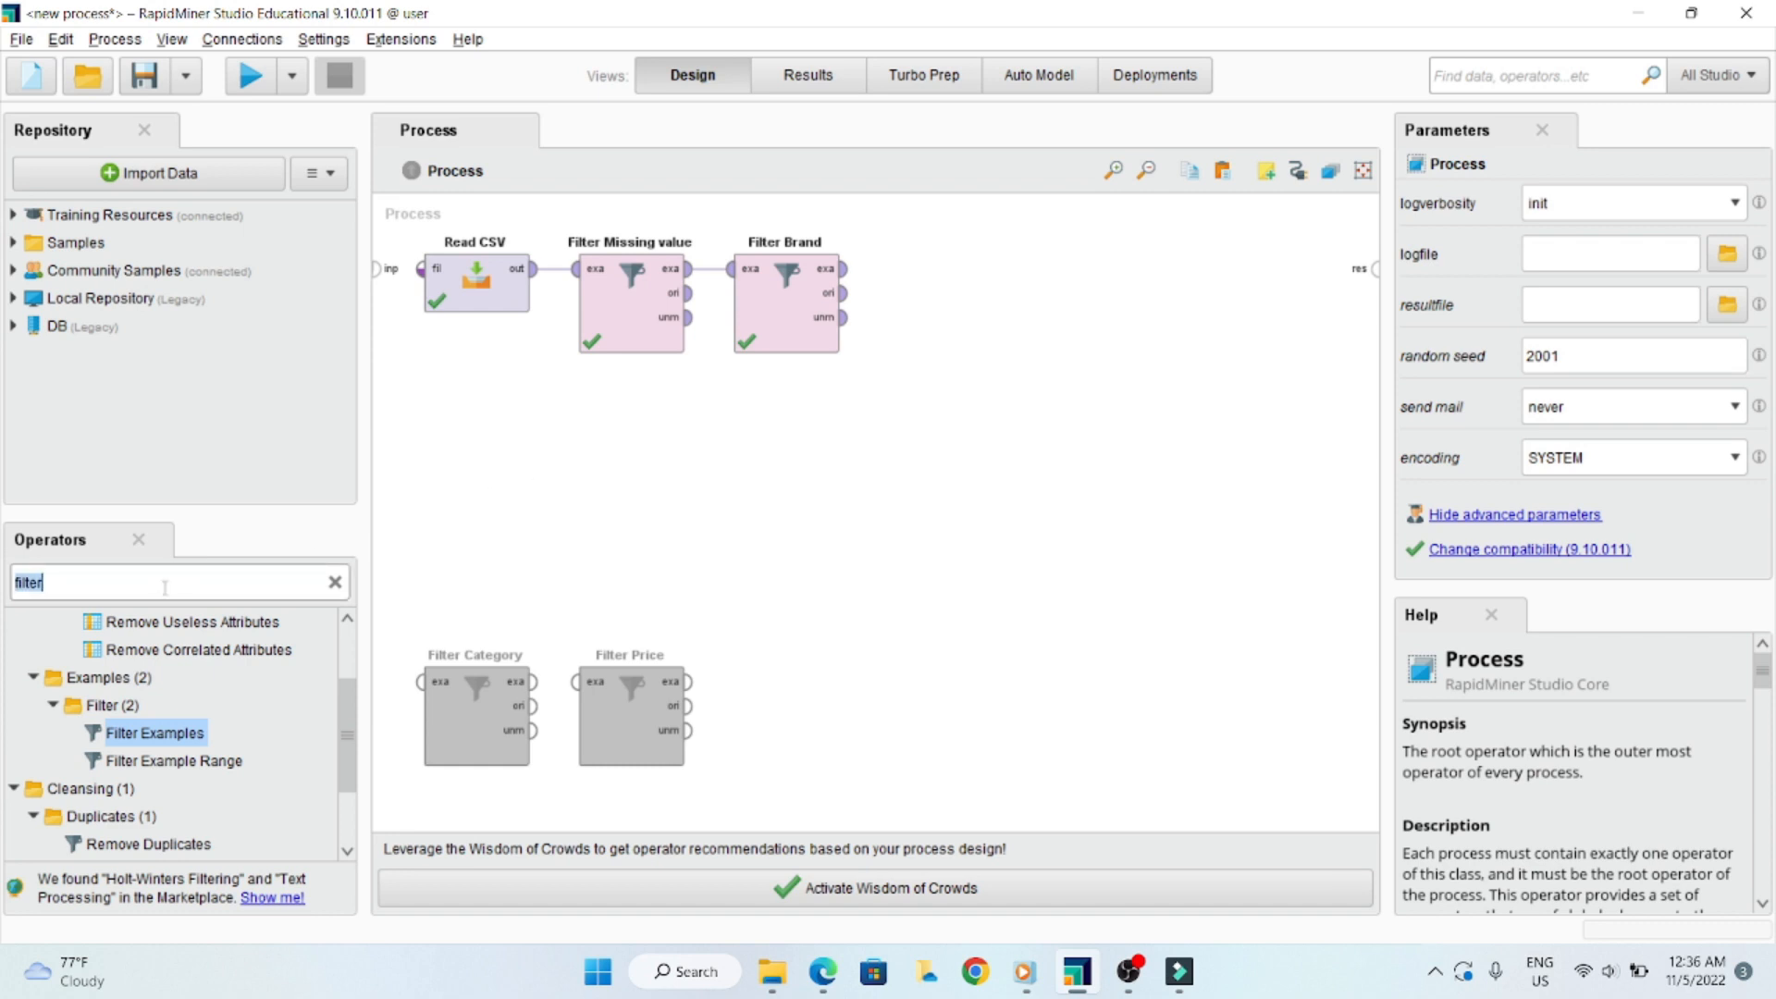
{"action": "type", "text": "split"}
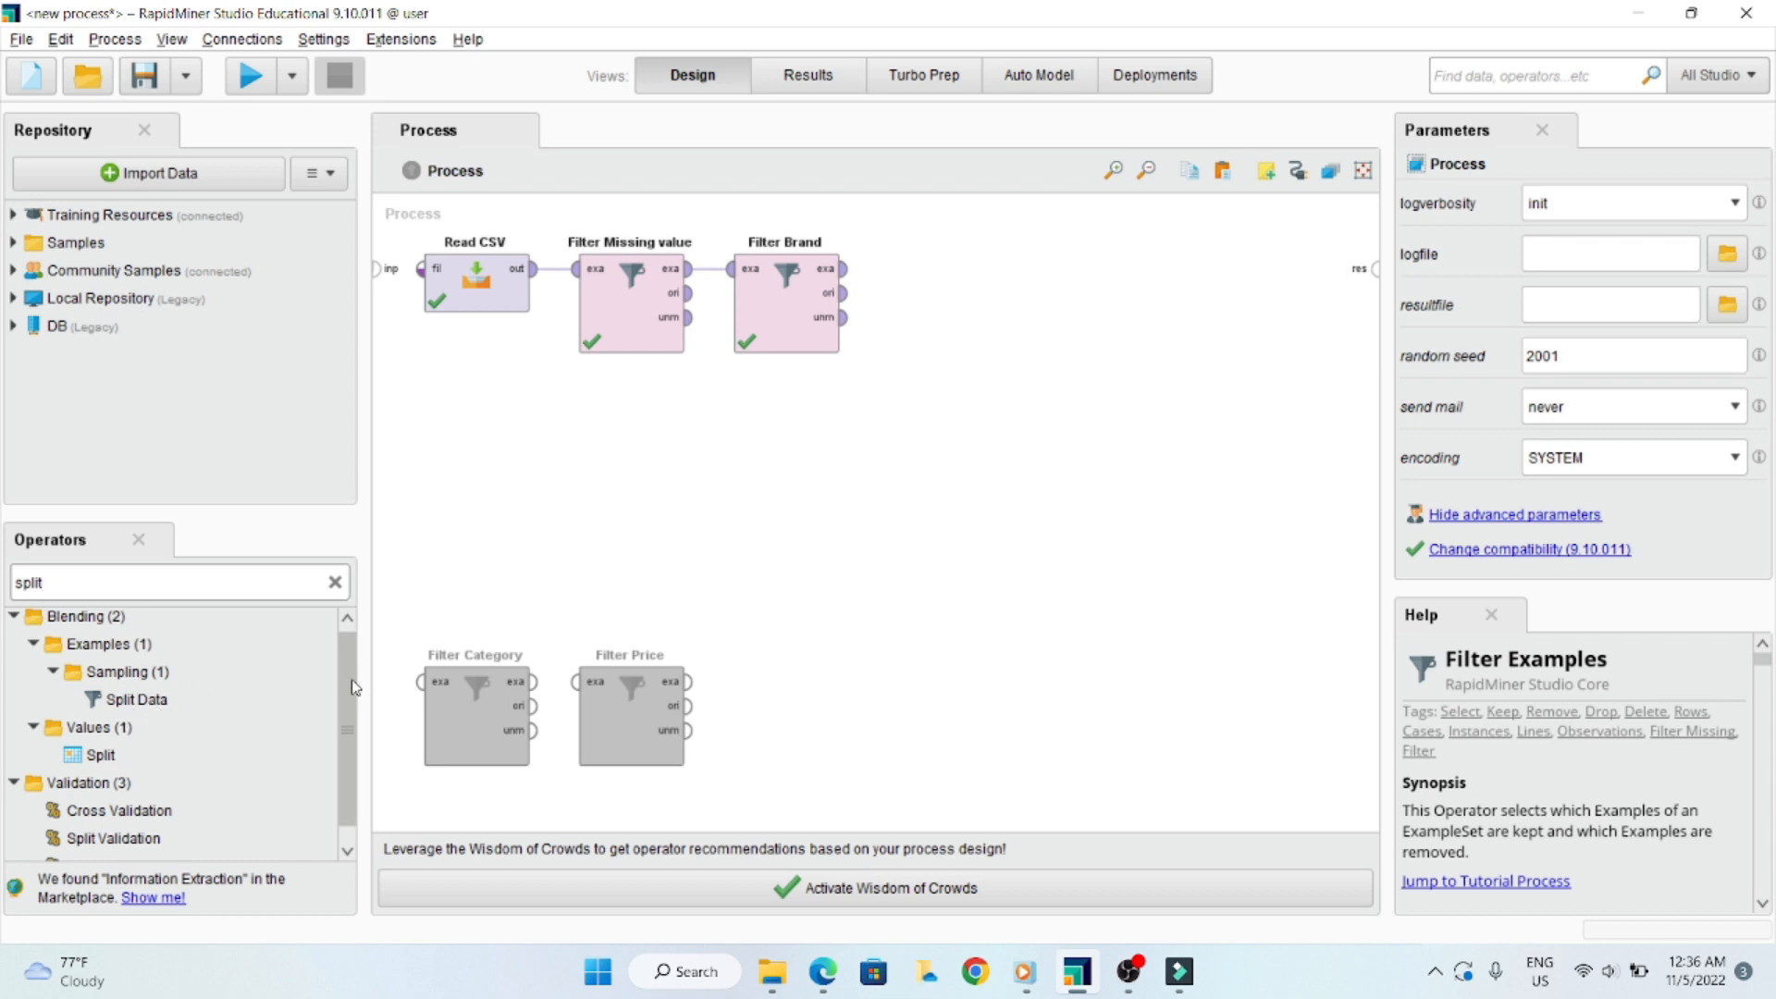
{"action": "left_click_drag", "start_coordinate": [358, 687], "coordinate": [354, 704]}
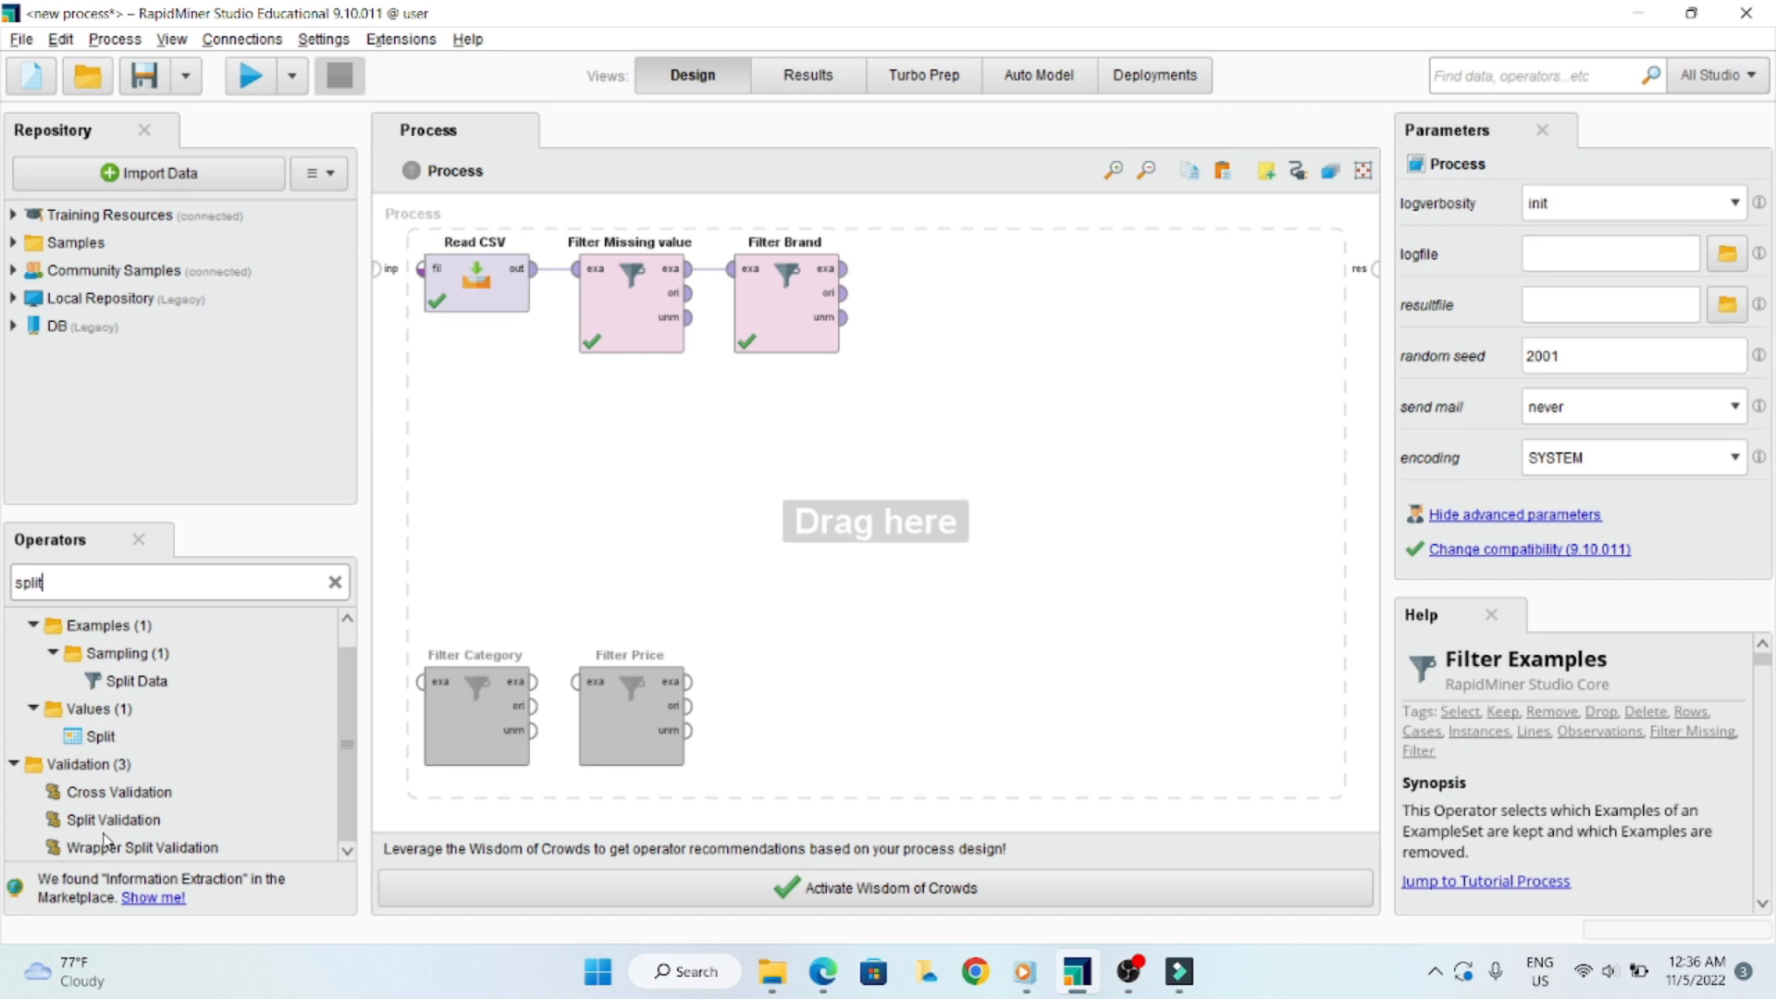
{"action": "left_click", "coordinate": [101, 738]}
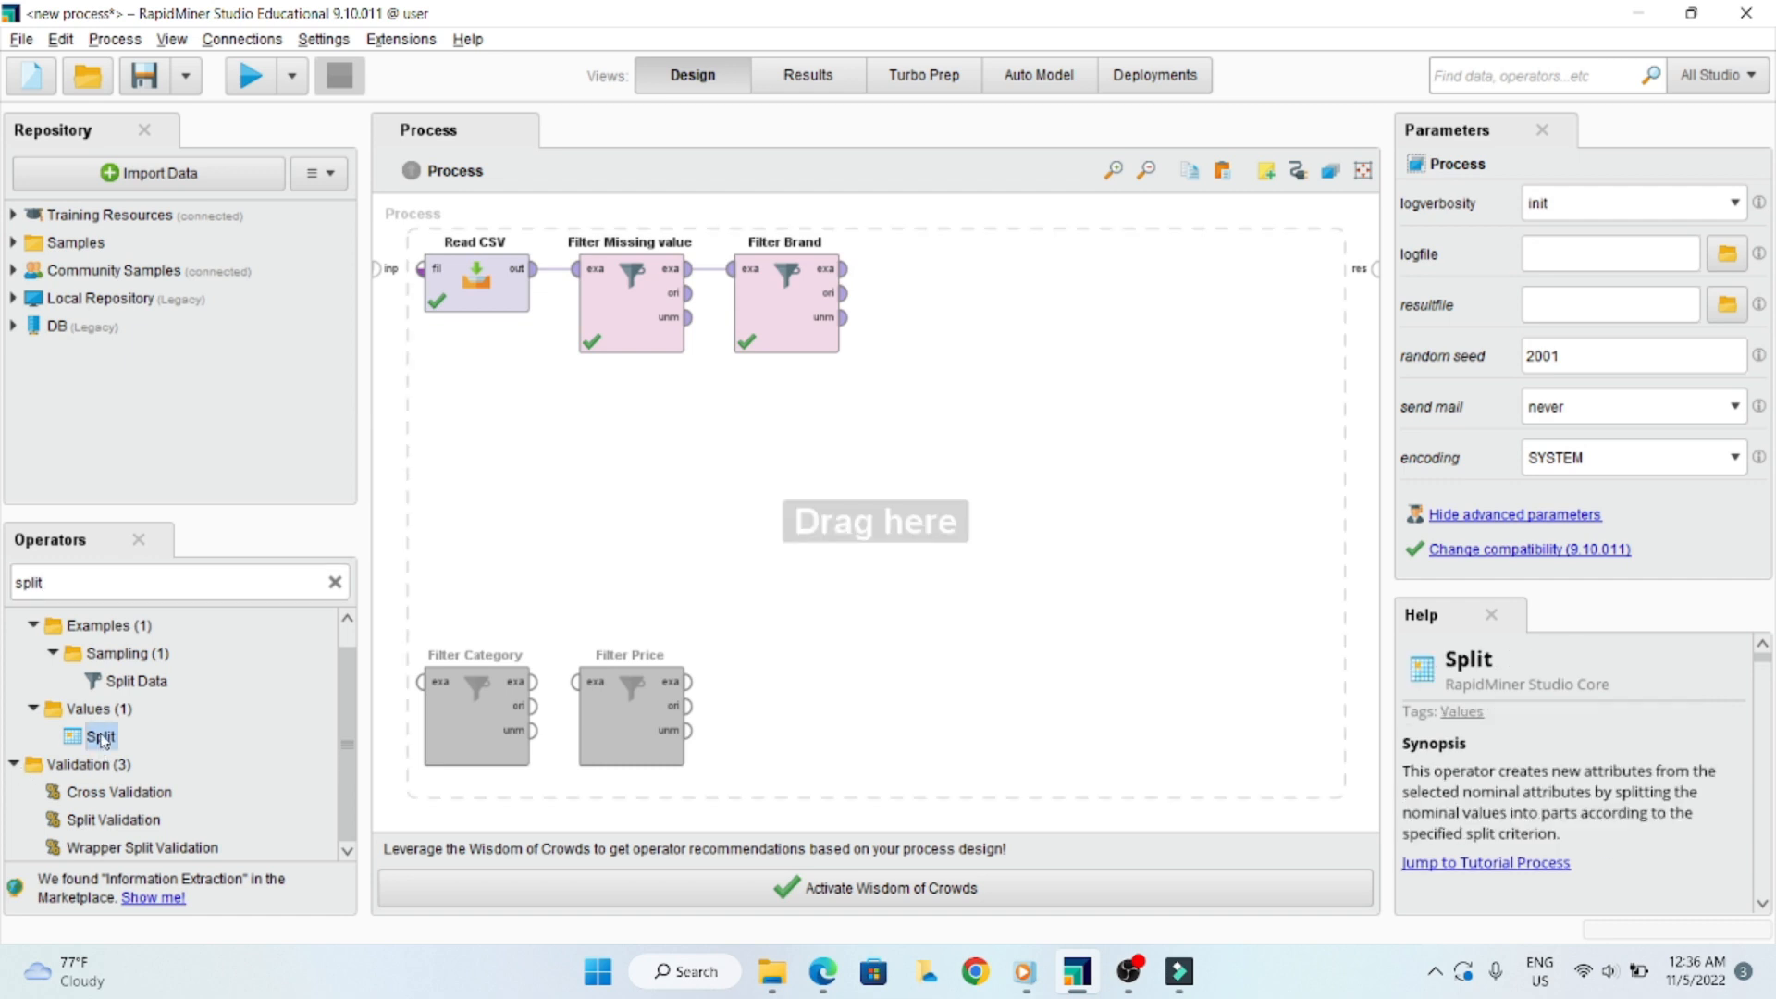
{"action": "left_click_drag", "start_coordinate": [102, 738], "coordinate": [993, 342]}
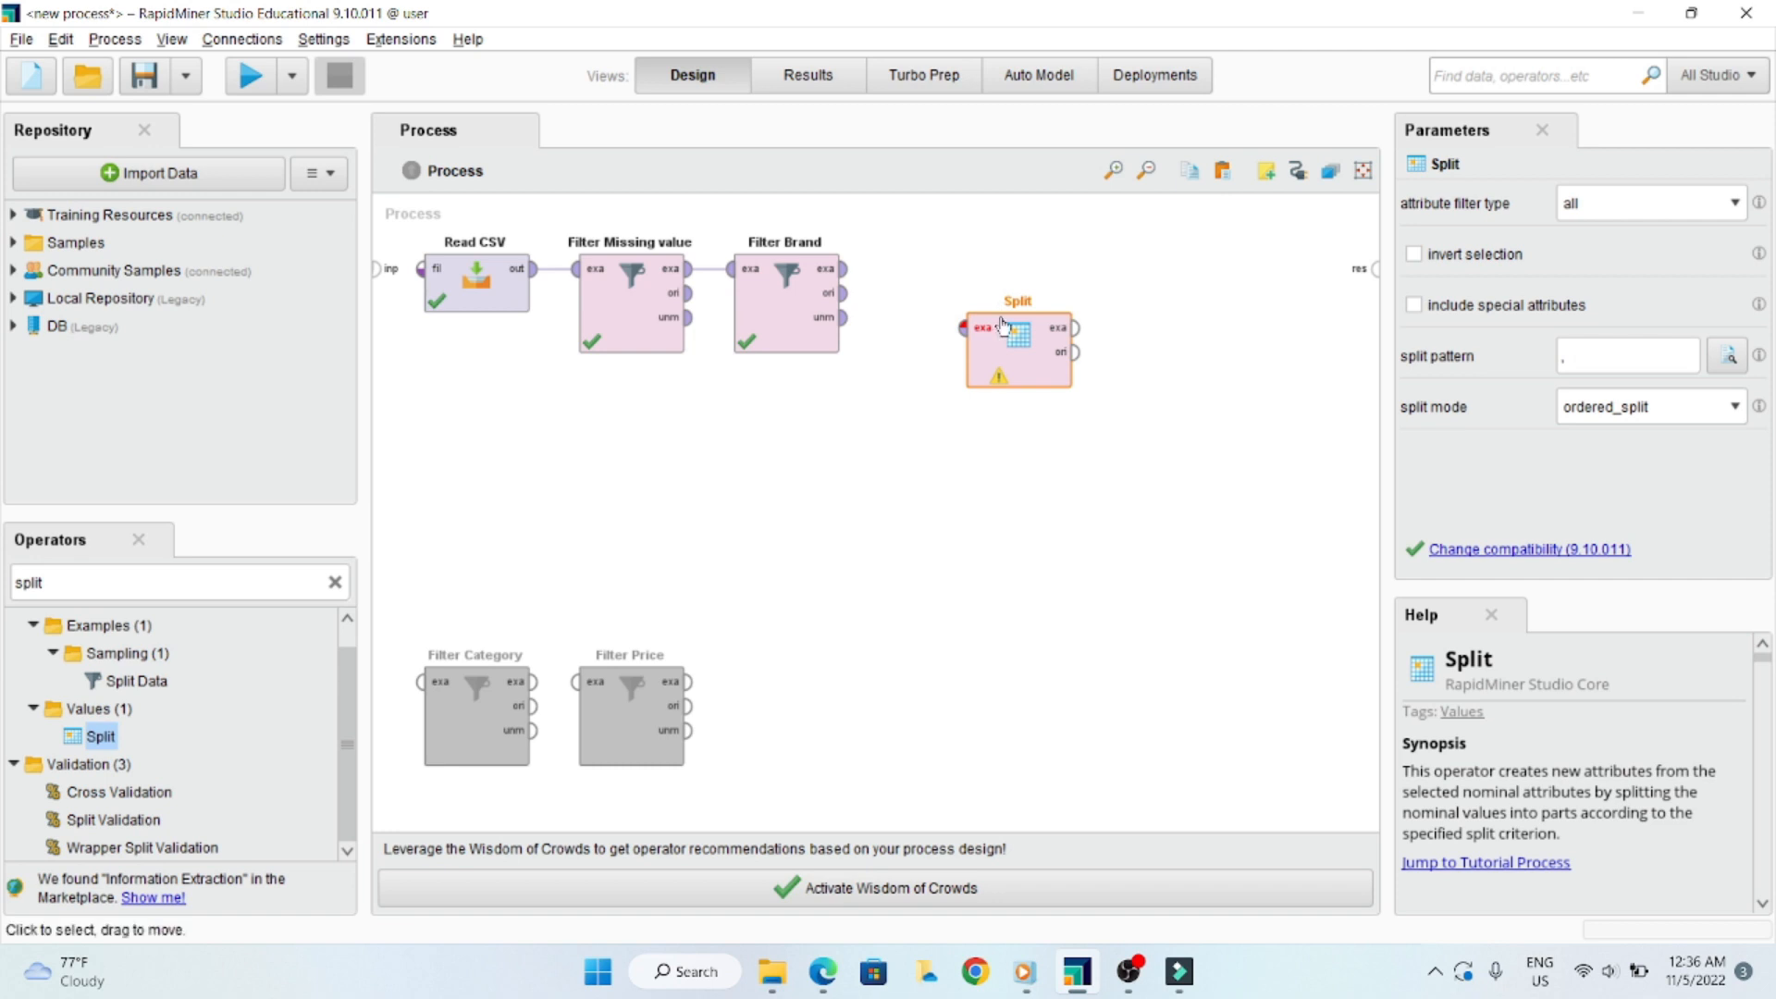
{"action": "left_click_drag", "start_coordinate": [997, 344], "coordinate": [997, 285]}
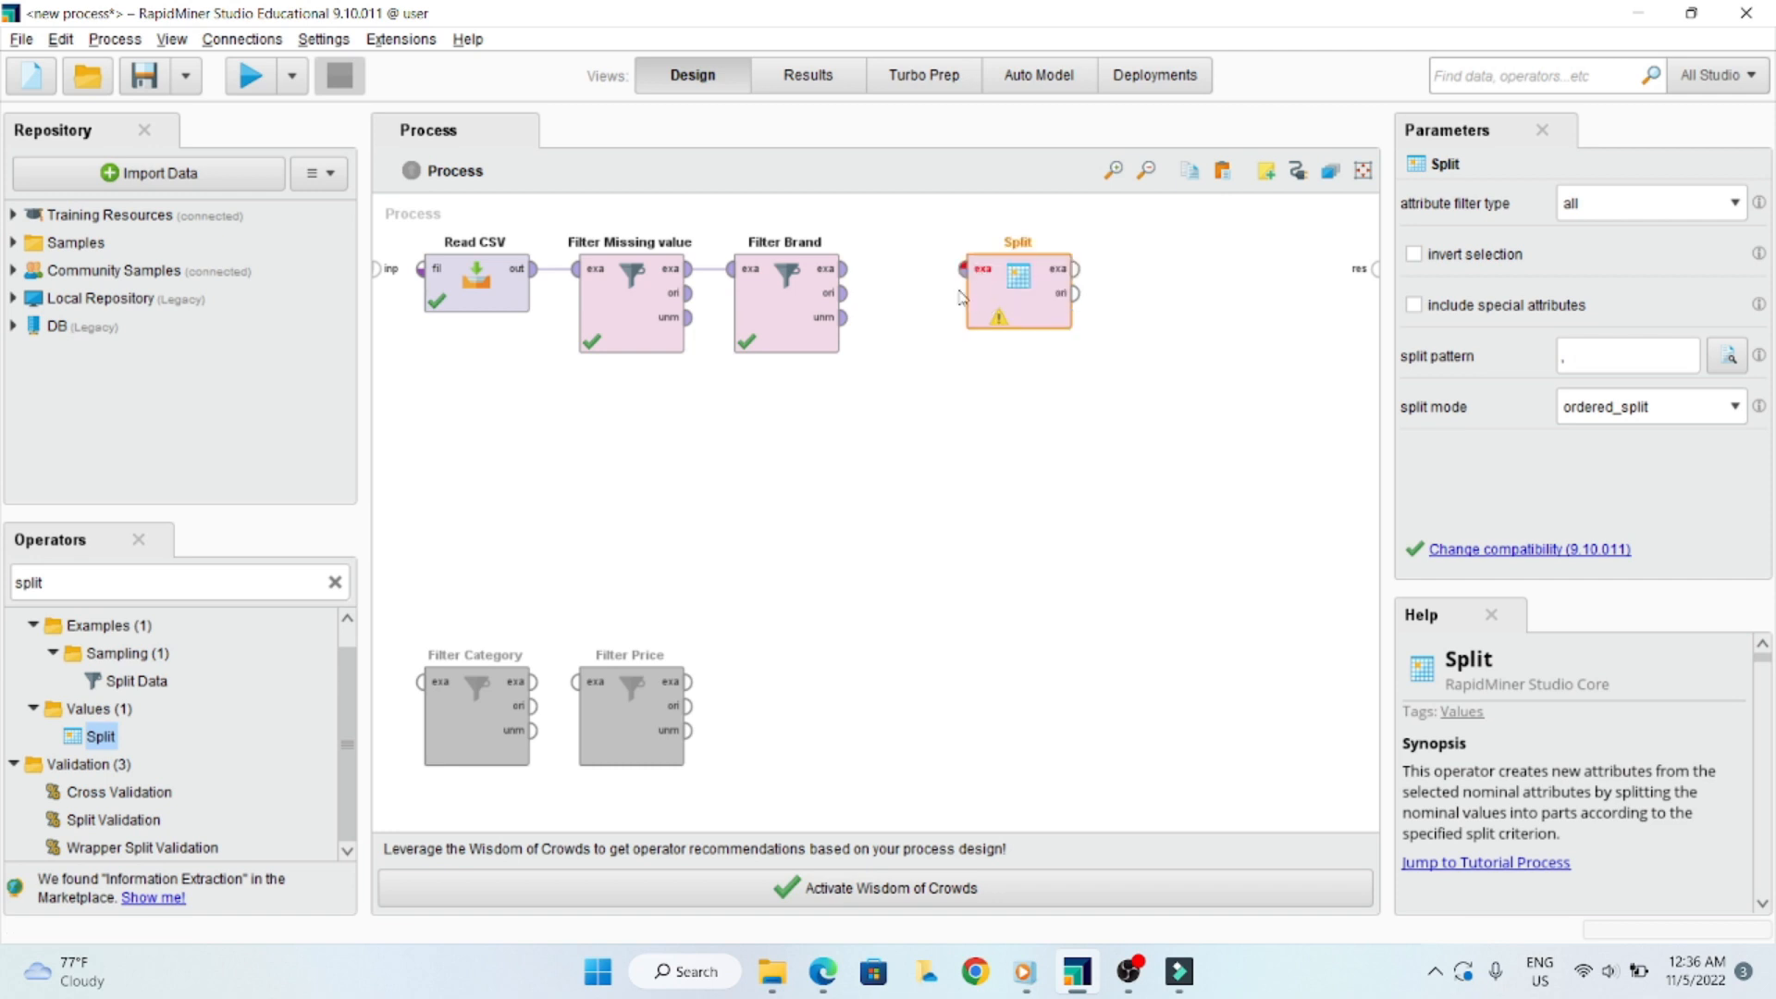
- Connect Filter Brand's exa output to Split's exa input and place Split closer to Filter Brand
{"action": "left_click", "coordinate": [847, 276]}
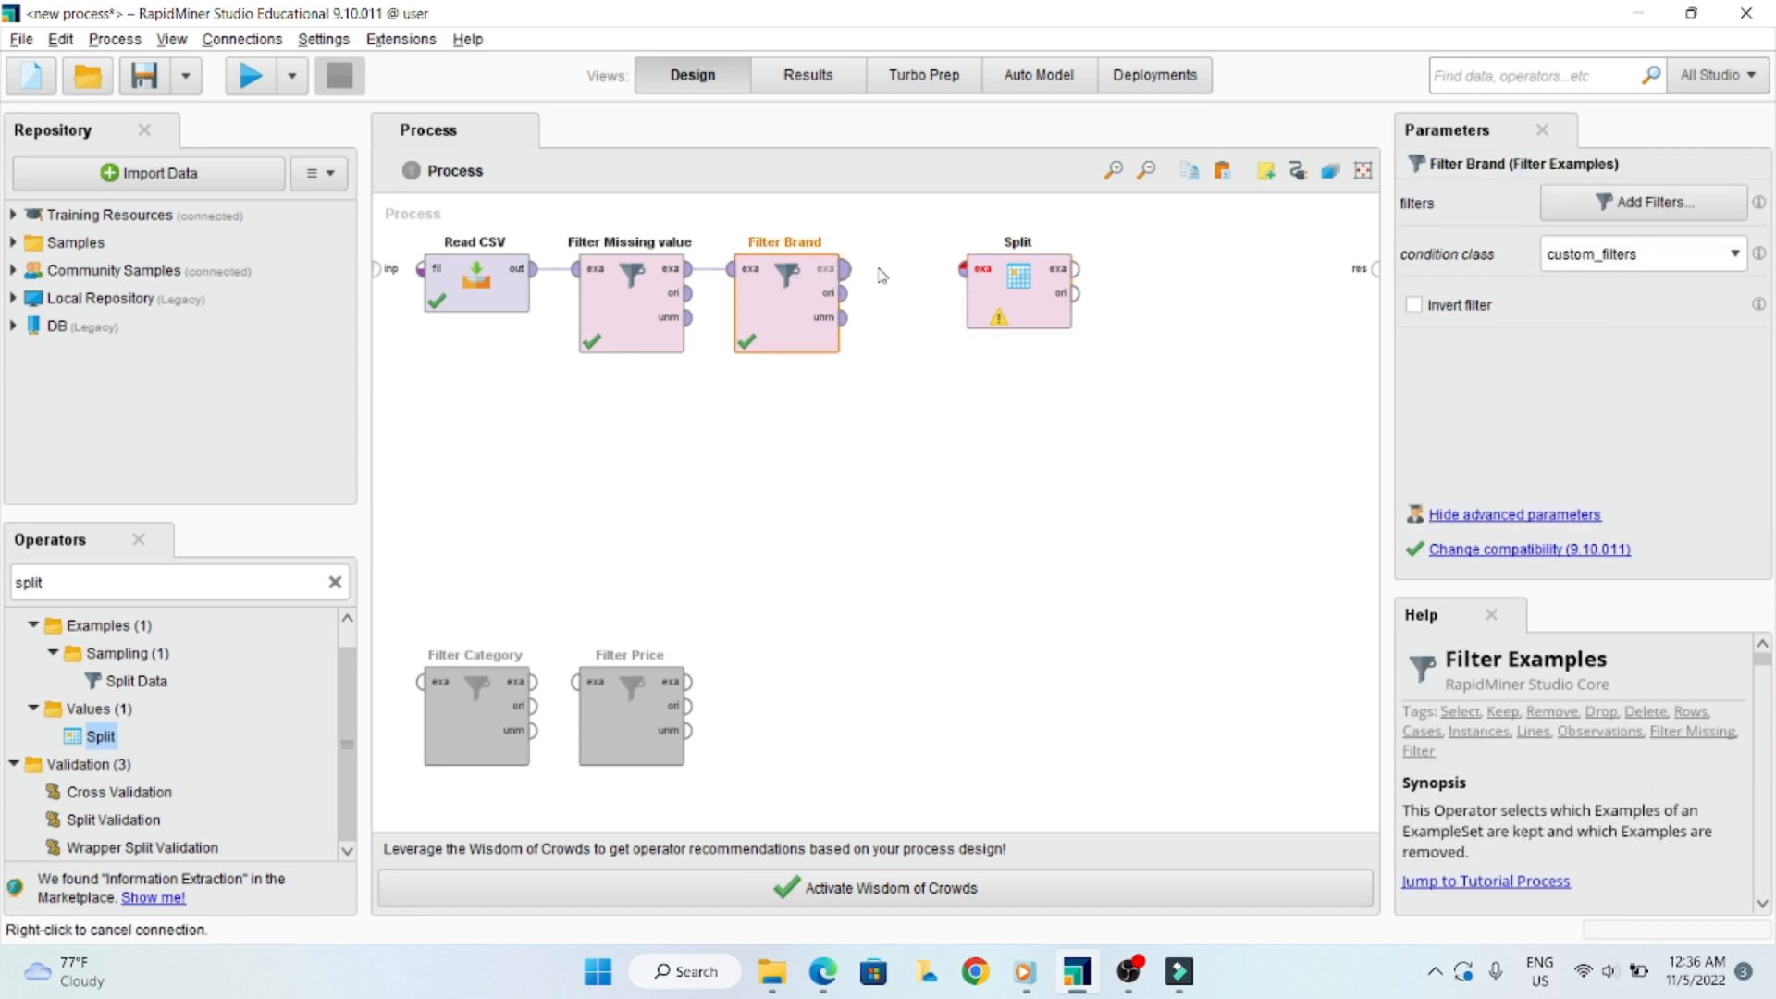
{"action": "left_click", "coordinate": [963, 272]}
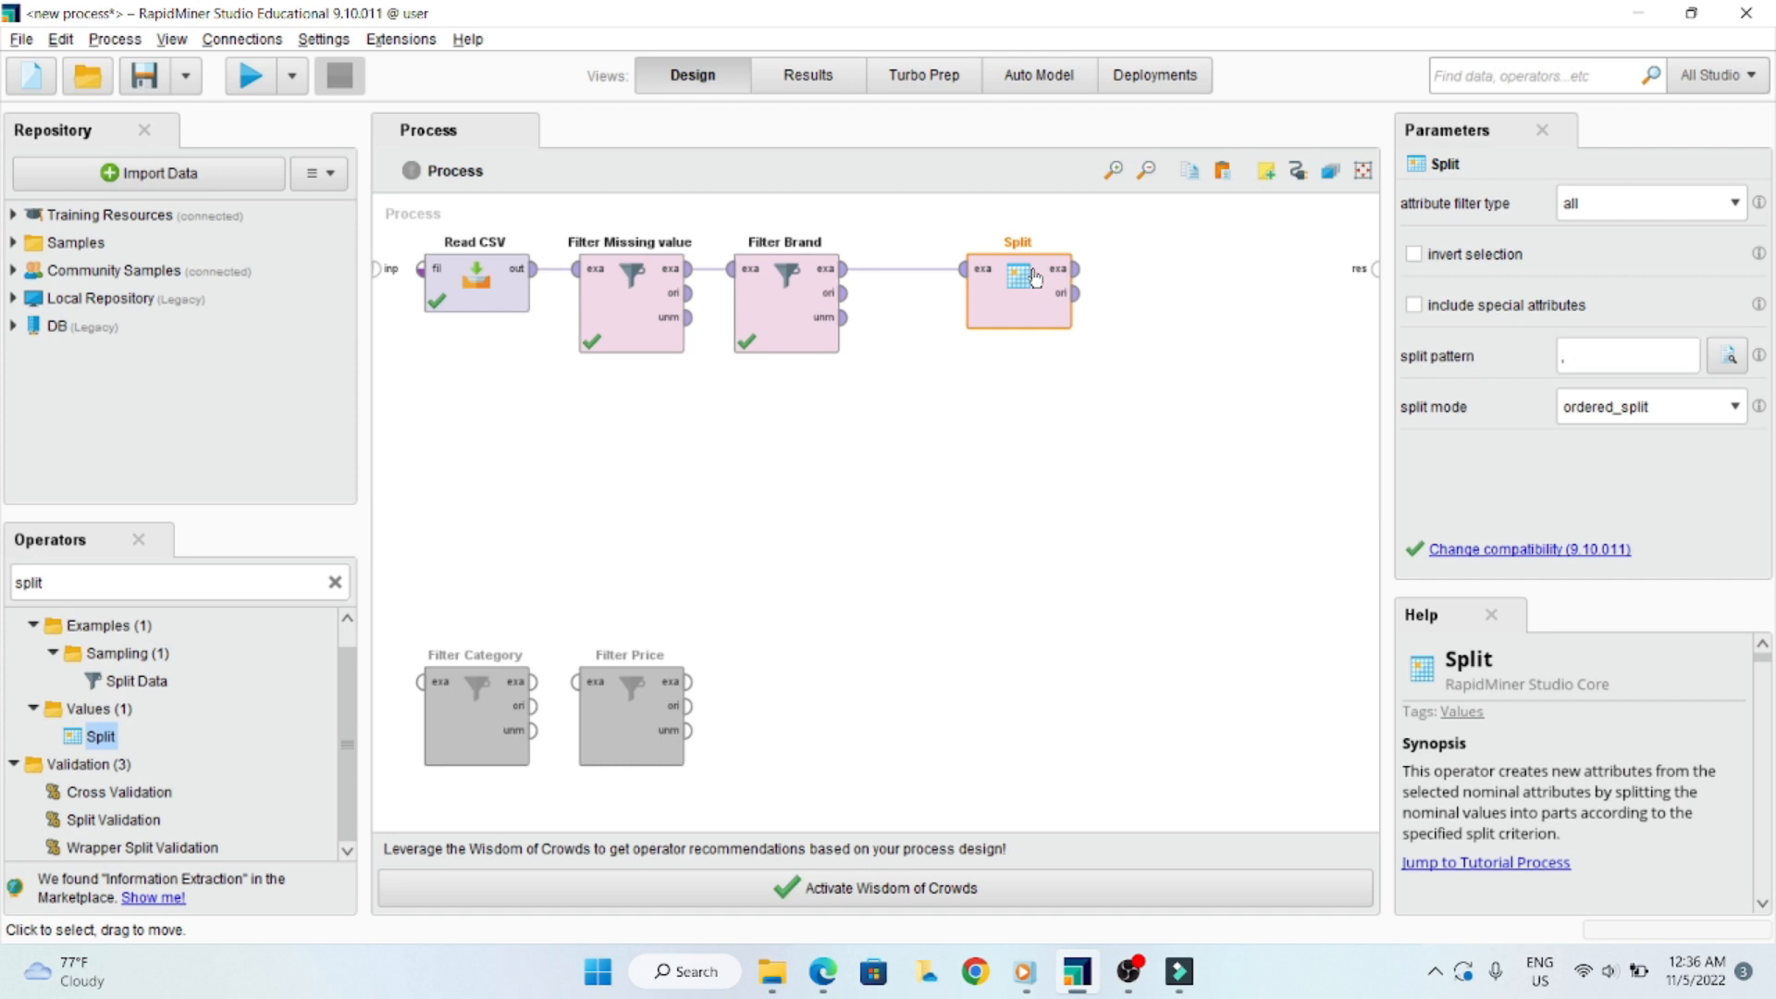
{"action": "left_click_drag", "start_coordinate": [1034, 278], "coordinate": [958, 278]}
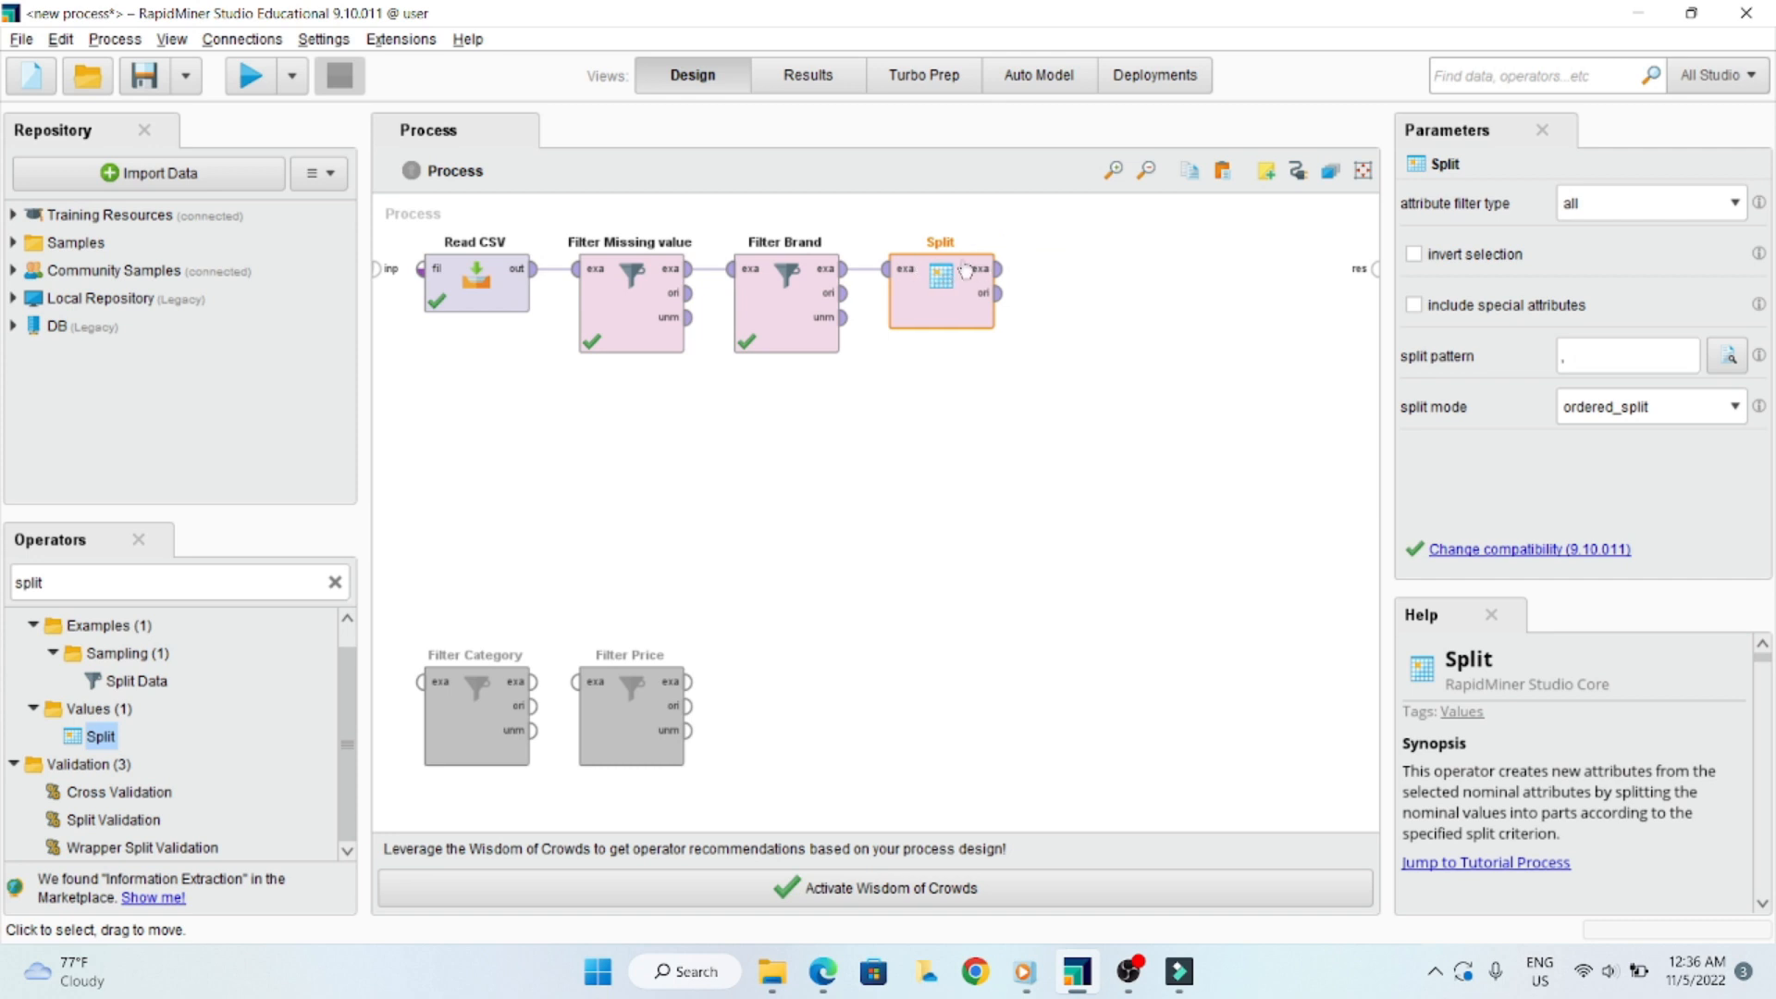
{"action": "left_click", "coordinate": [996, 572]}
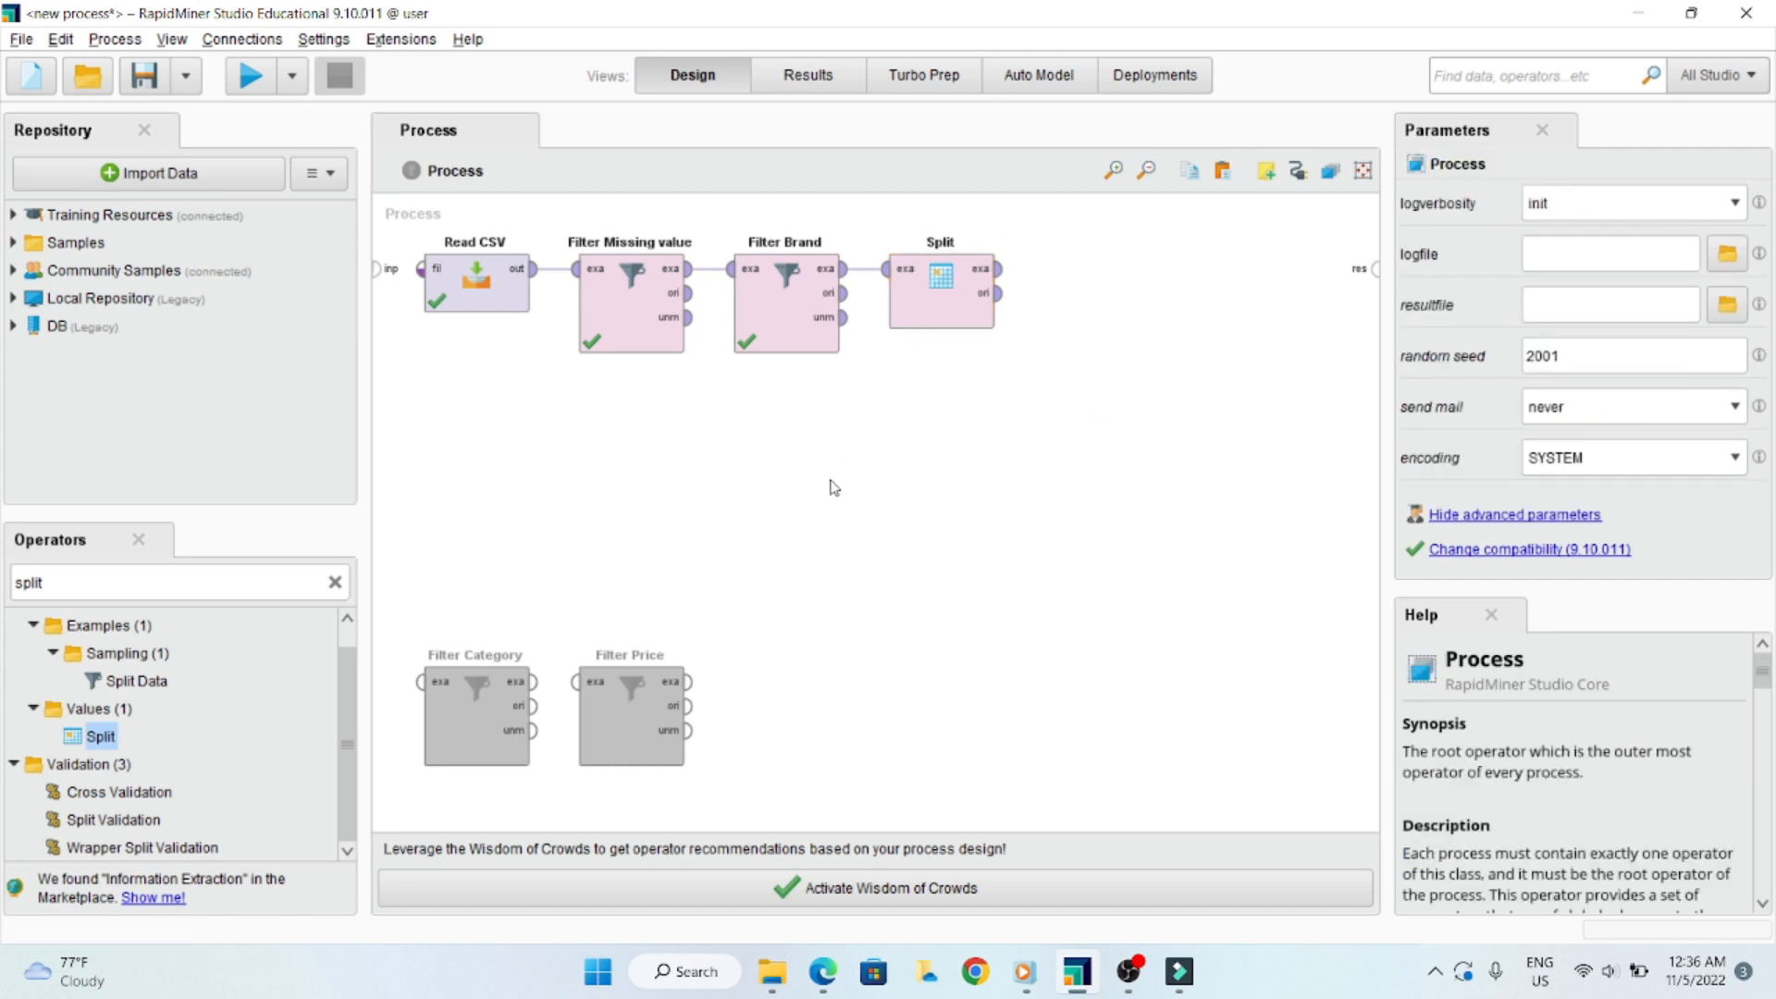
- Review the Split operator's attribute filter type options and its split pattern setting
{"action": "left_click", "coordinate": [941, 294]}
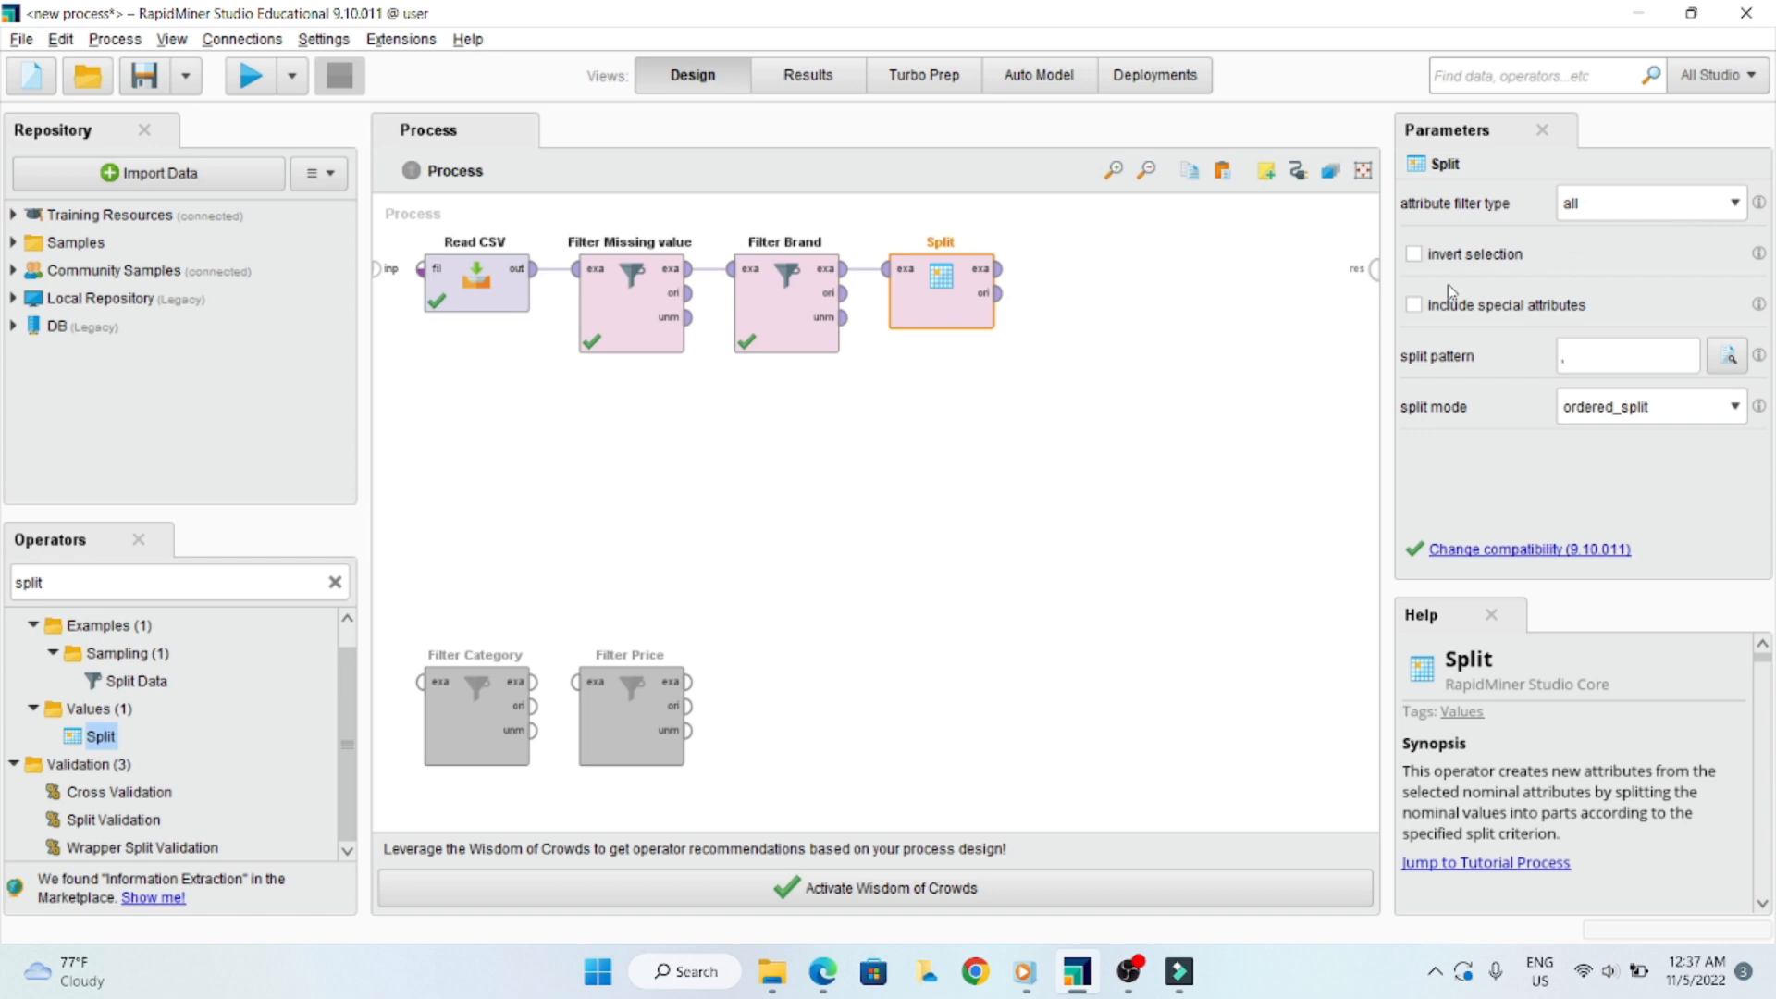
{"action": "left_click", "coordinate": [1665, 211]}
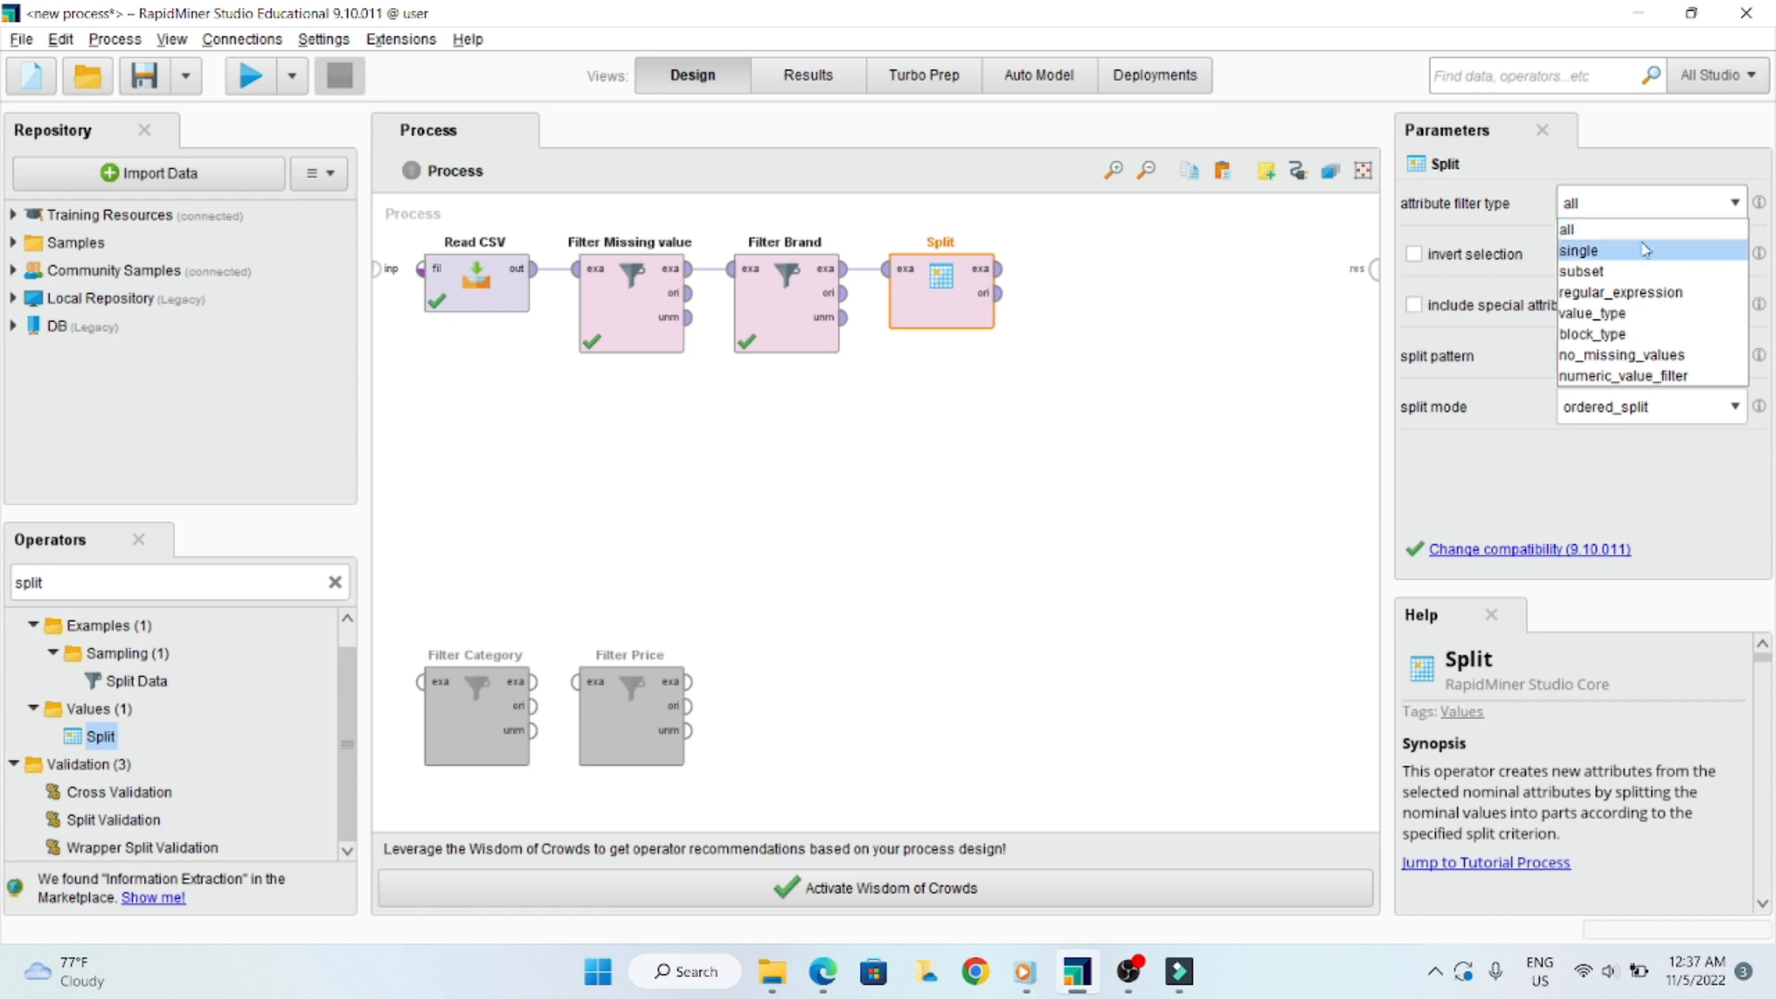
{"action": "left_click", "coordinate": [1642, 232]}
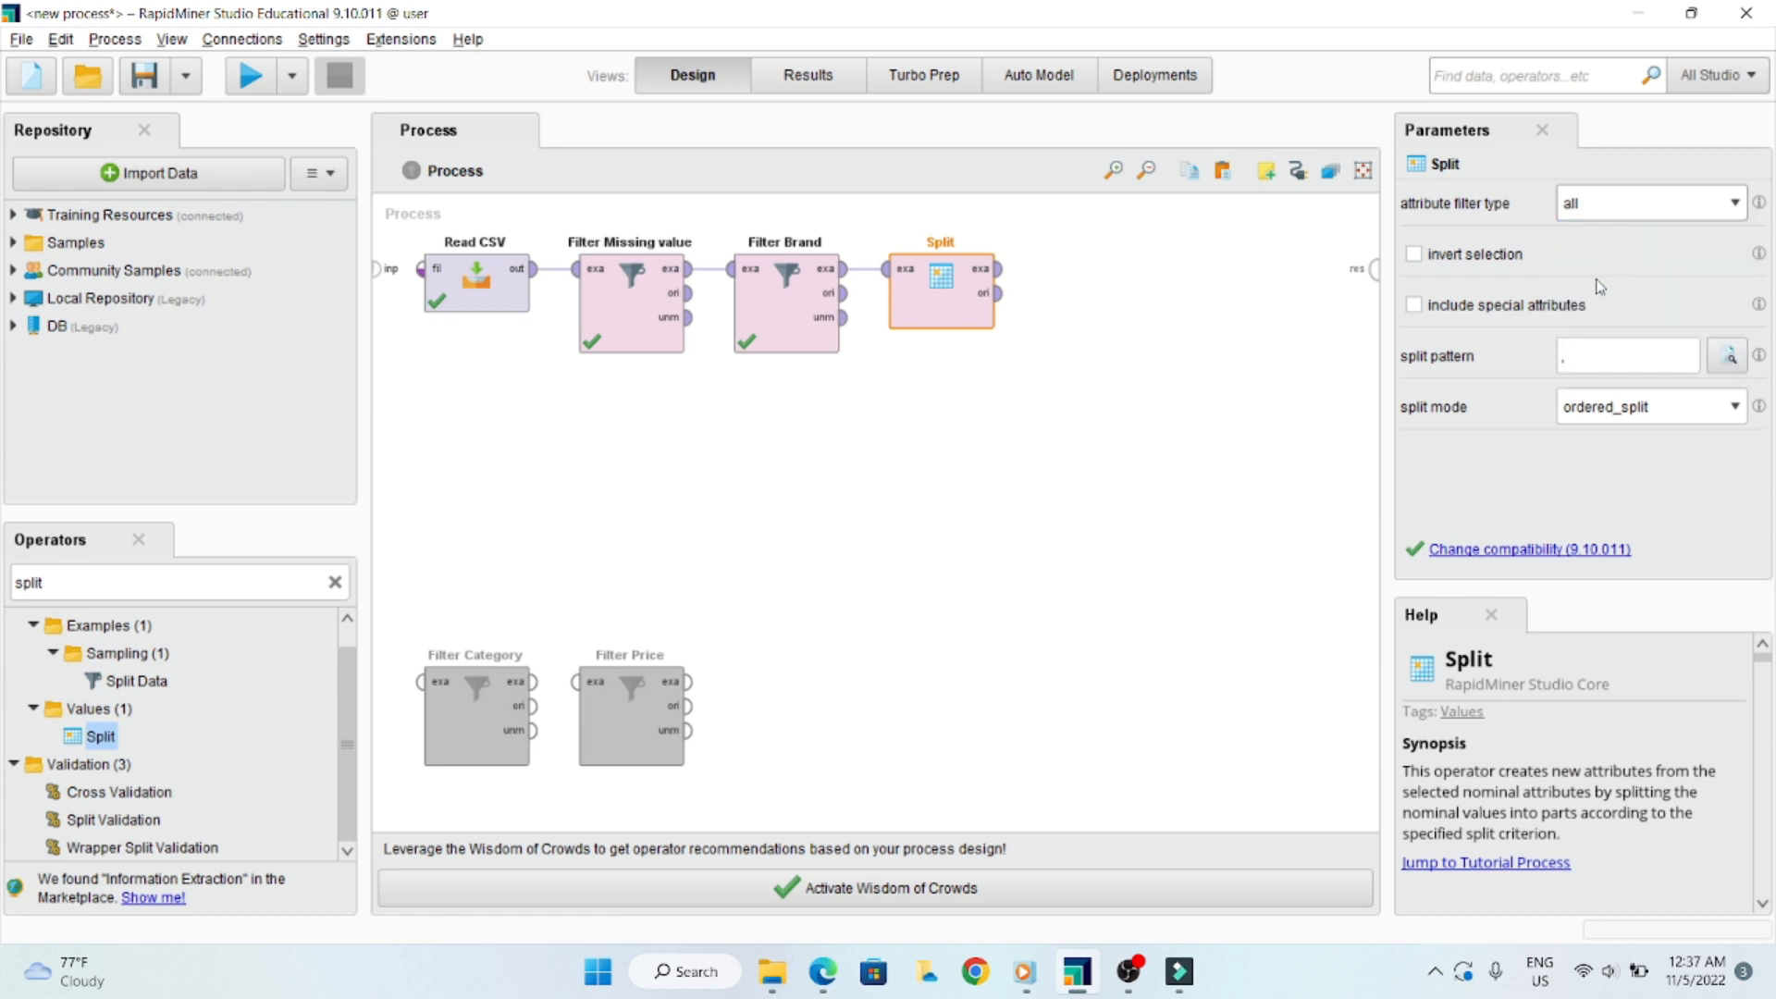
{"action": "left_click", "coordinate": [1594, 357]}
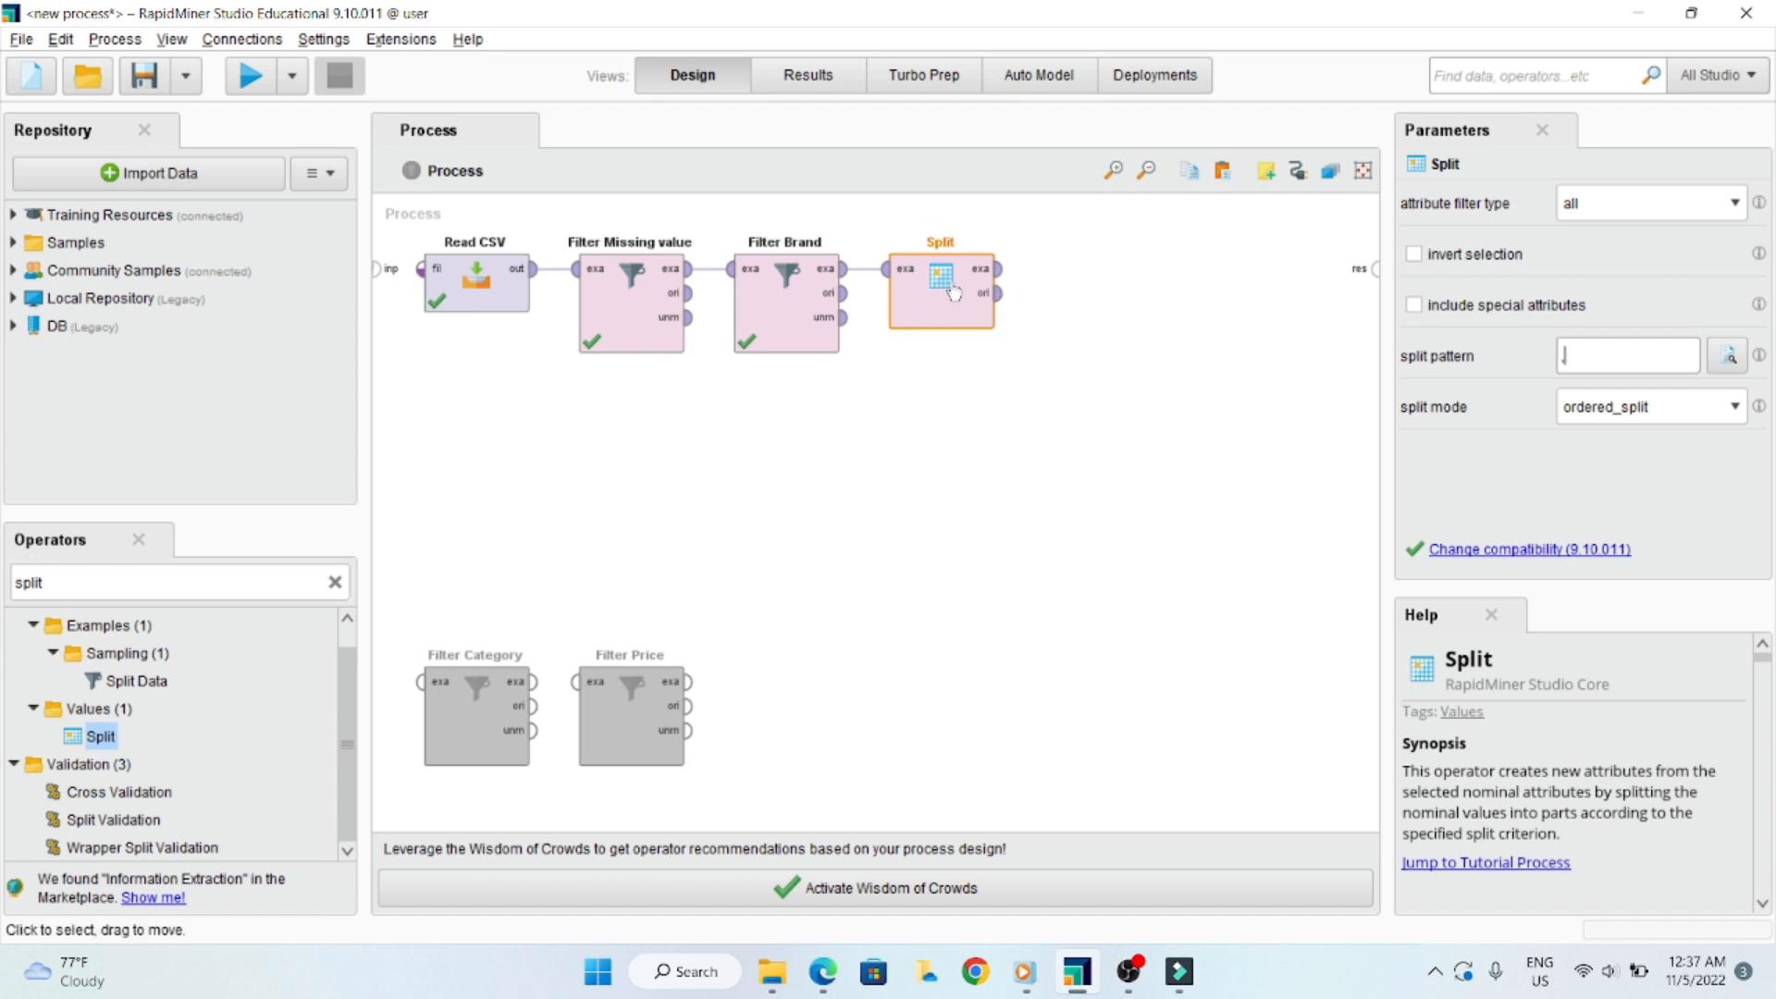
- Widen the category_code column in the existing Filter Price results and examine which separator its values use
{"action": "left_click", "coordinate": [811, 86]}
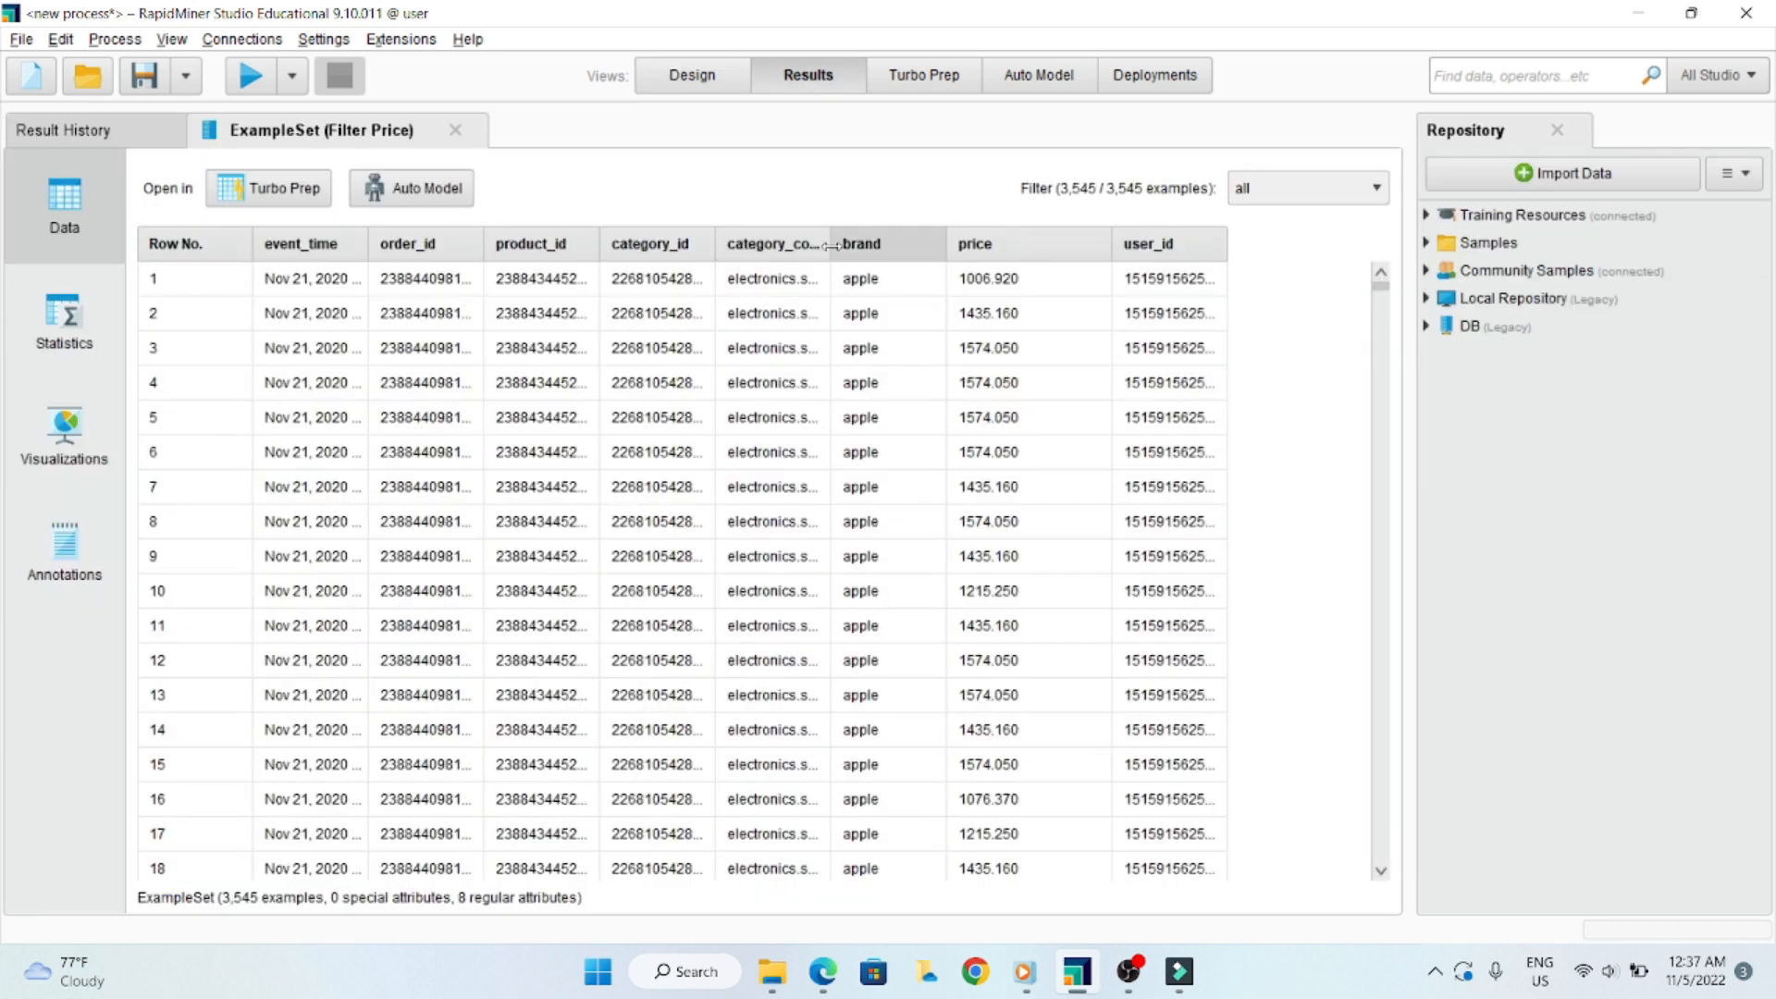
{"action": "left_click_drag", "start_coordinate": [831, 245], "coordinate": [932, 251]}
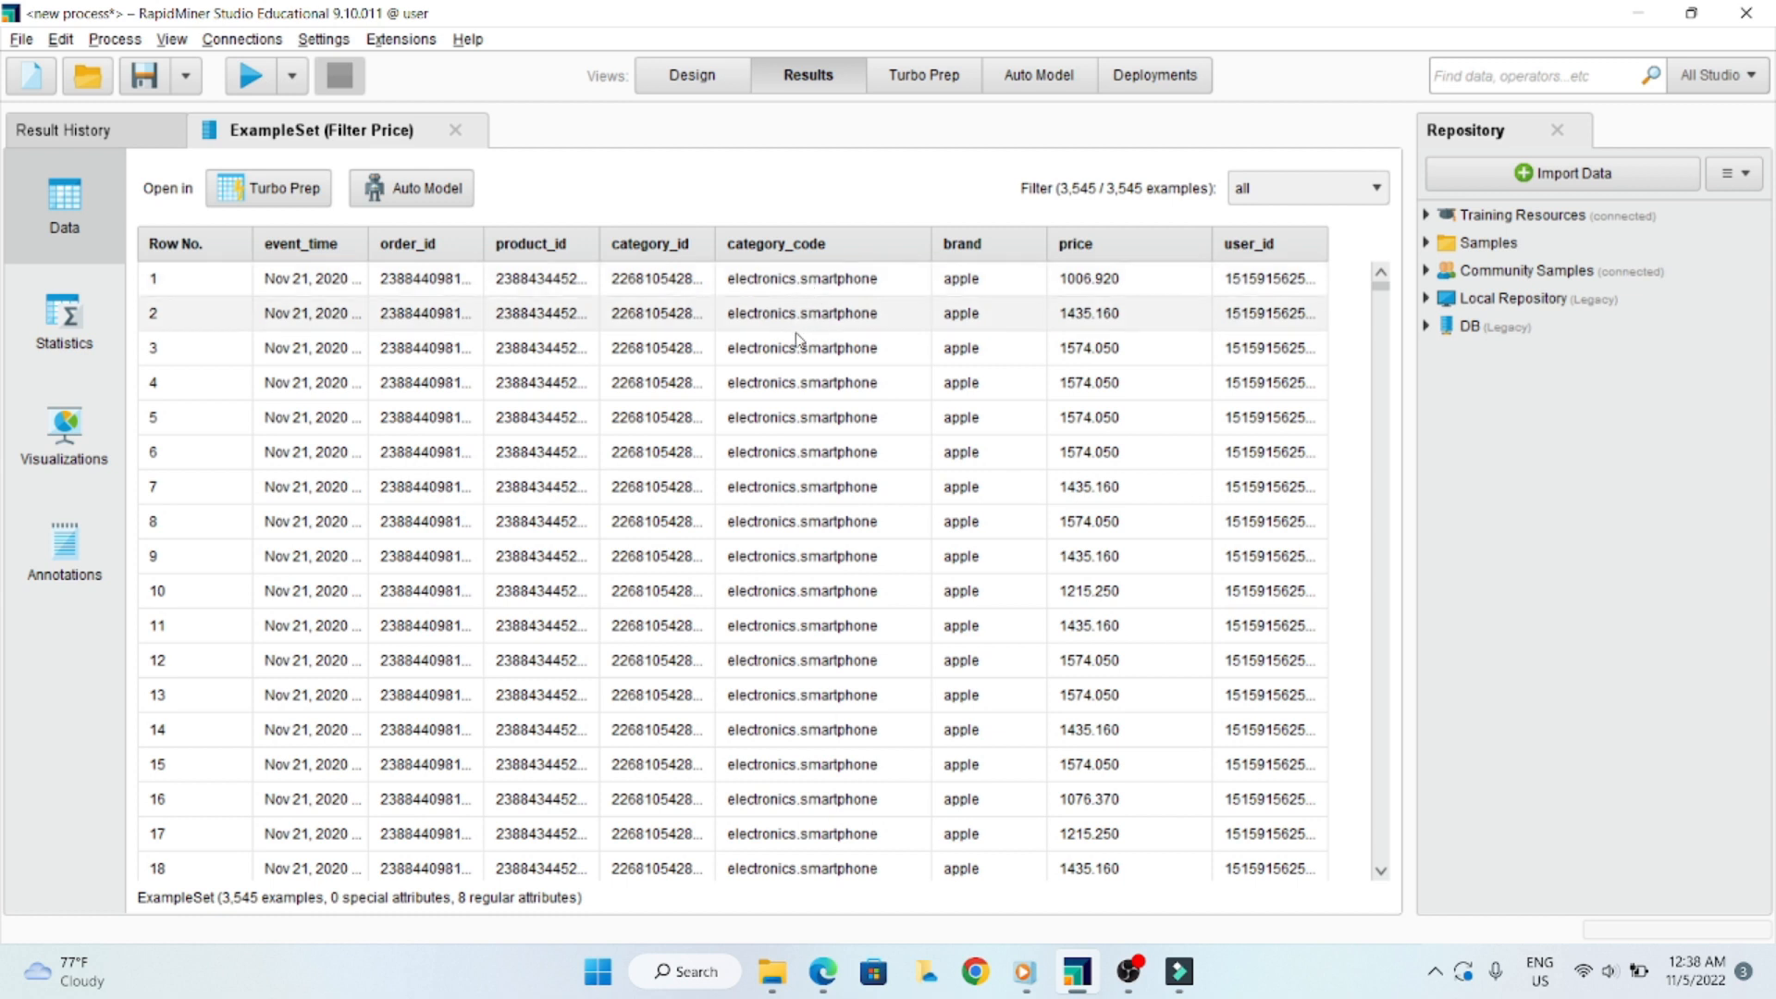
{"action": "scroll", "coordinate": [833, 370], "scroll_direction": "down", "scroll_amount": 1}
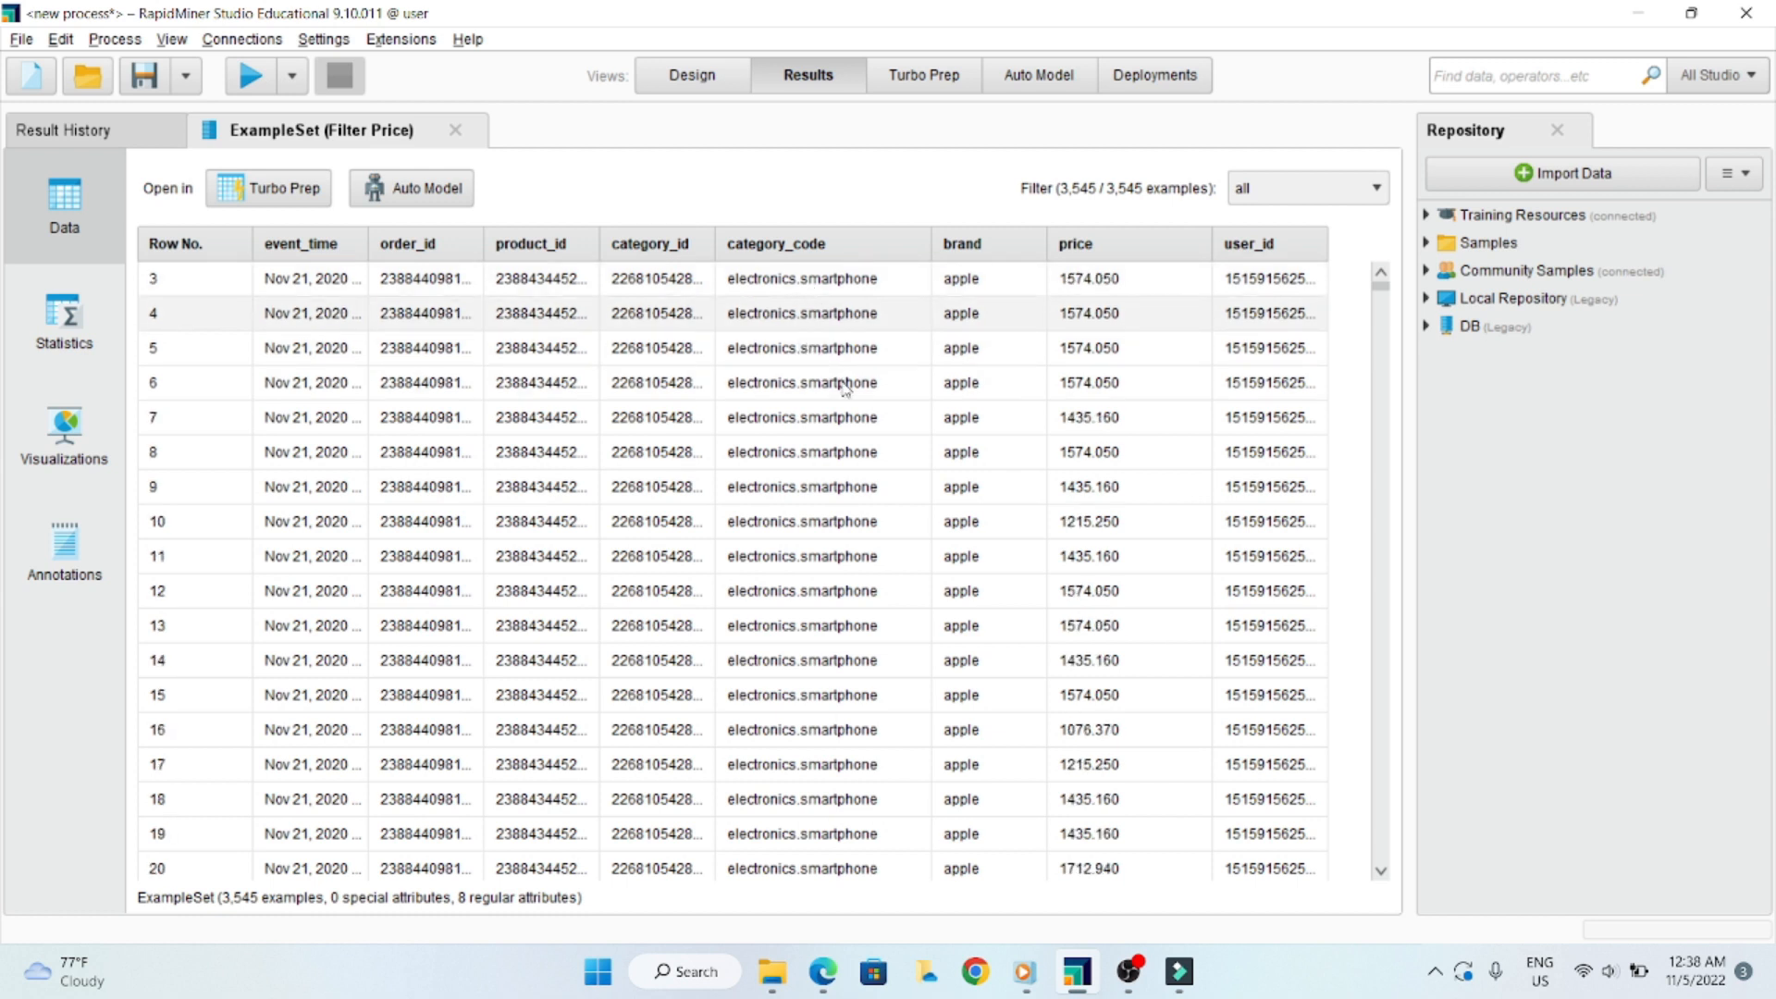
{"action": "scroll", "coordinate": [833, 416], "scroll_direction": "down", "scroll_amount": 1}
{"action": "scroll", "coordinate": [826, 445], "scroll_direction": "up", "scroll_amount": 2}
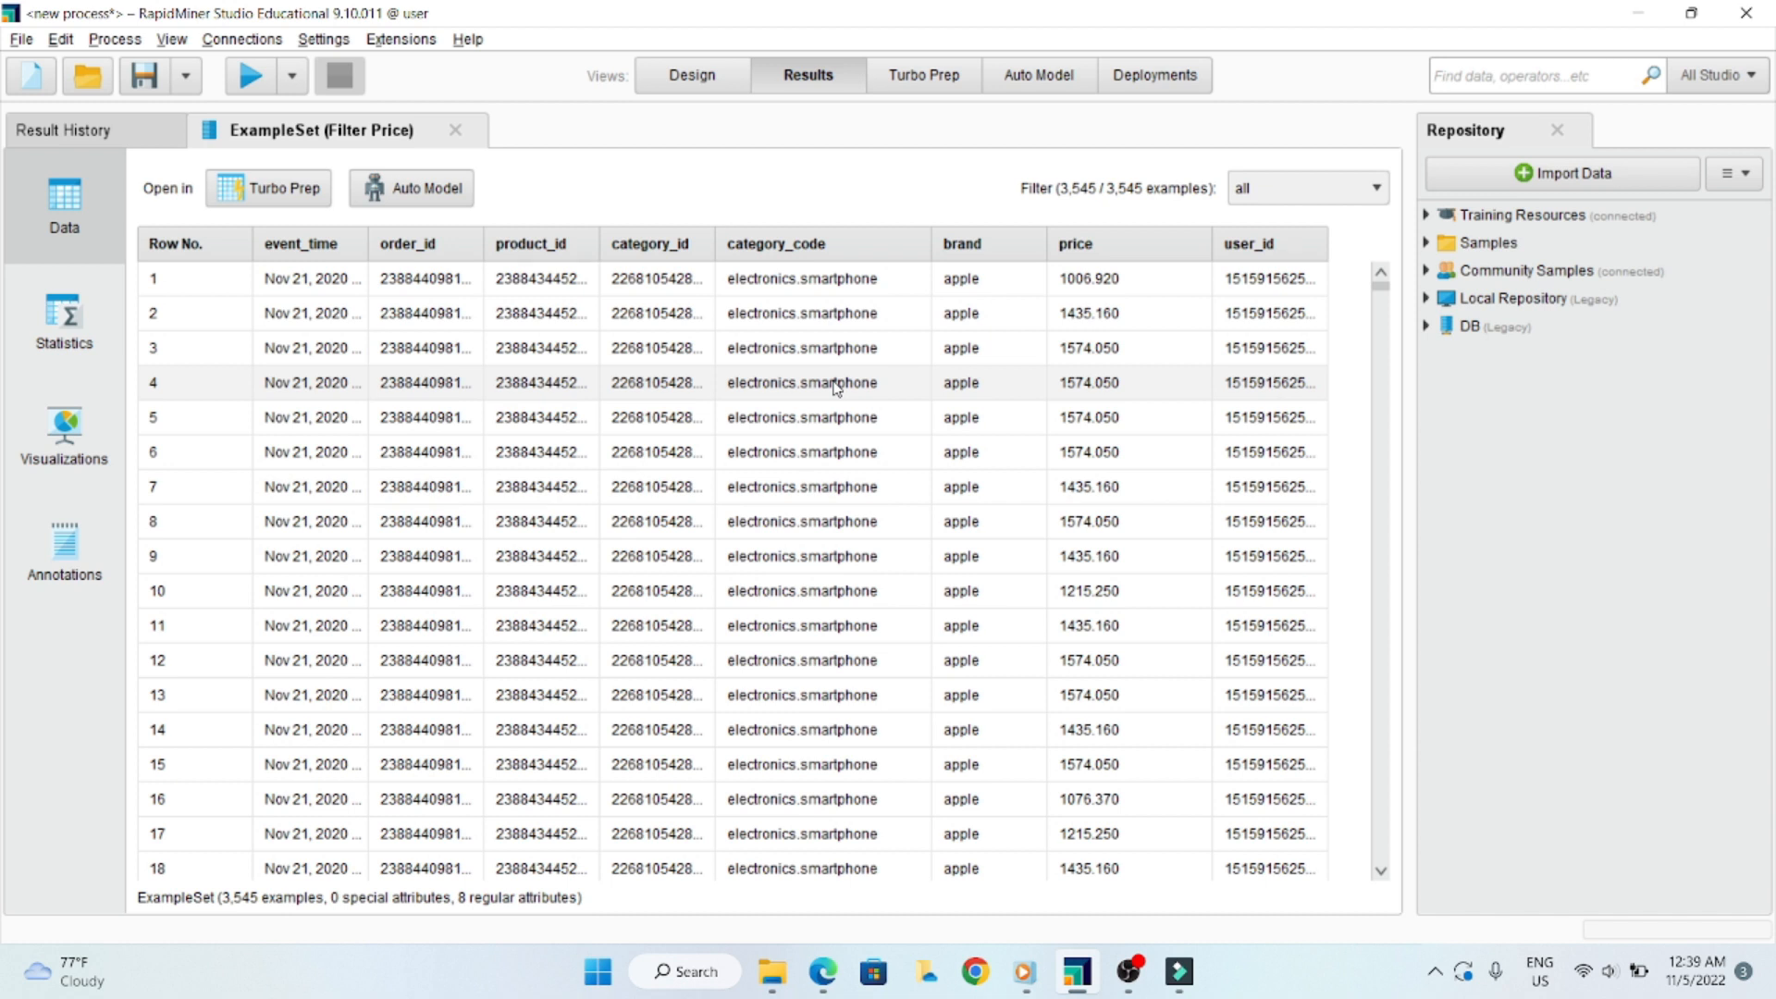
- Set the Split operator's attribute filter type to single and choose category_code as the attribute
{"action": "left_click", "coordinate": [693, 75]}
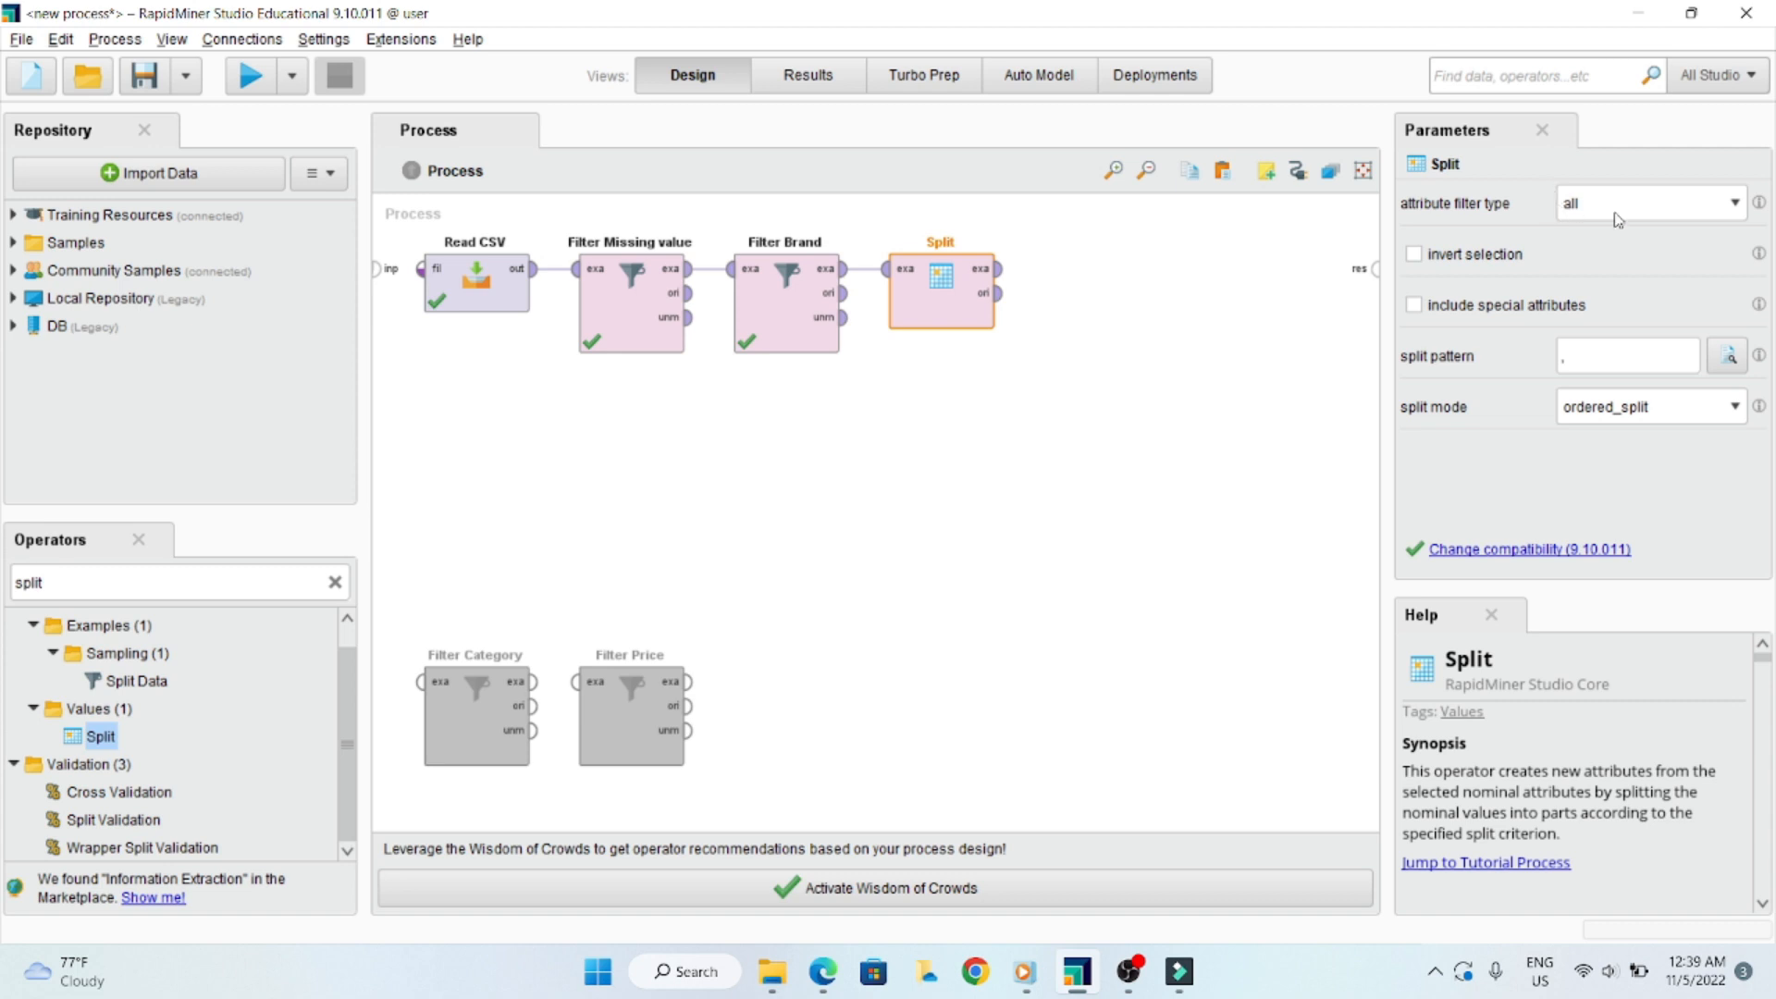
{"action": "left_click", "coordinate": [1736, 206]}
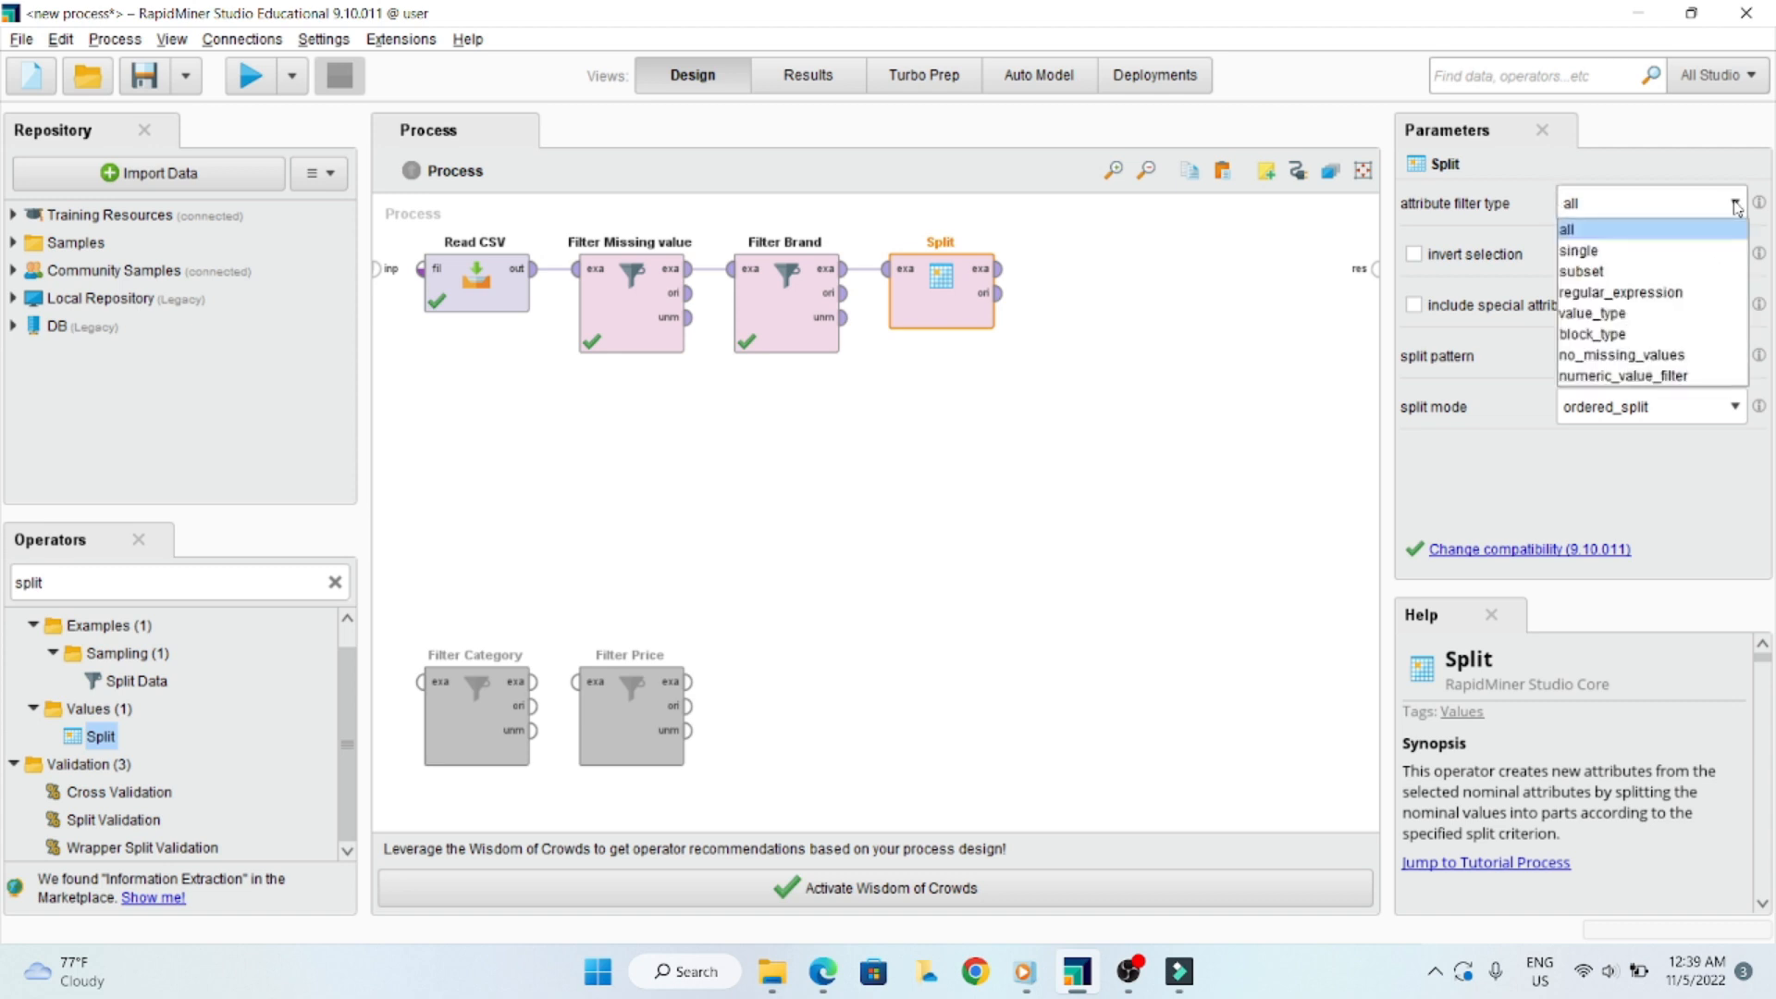
{"action": "left_click", "coordinate": [1636, 256]}
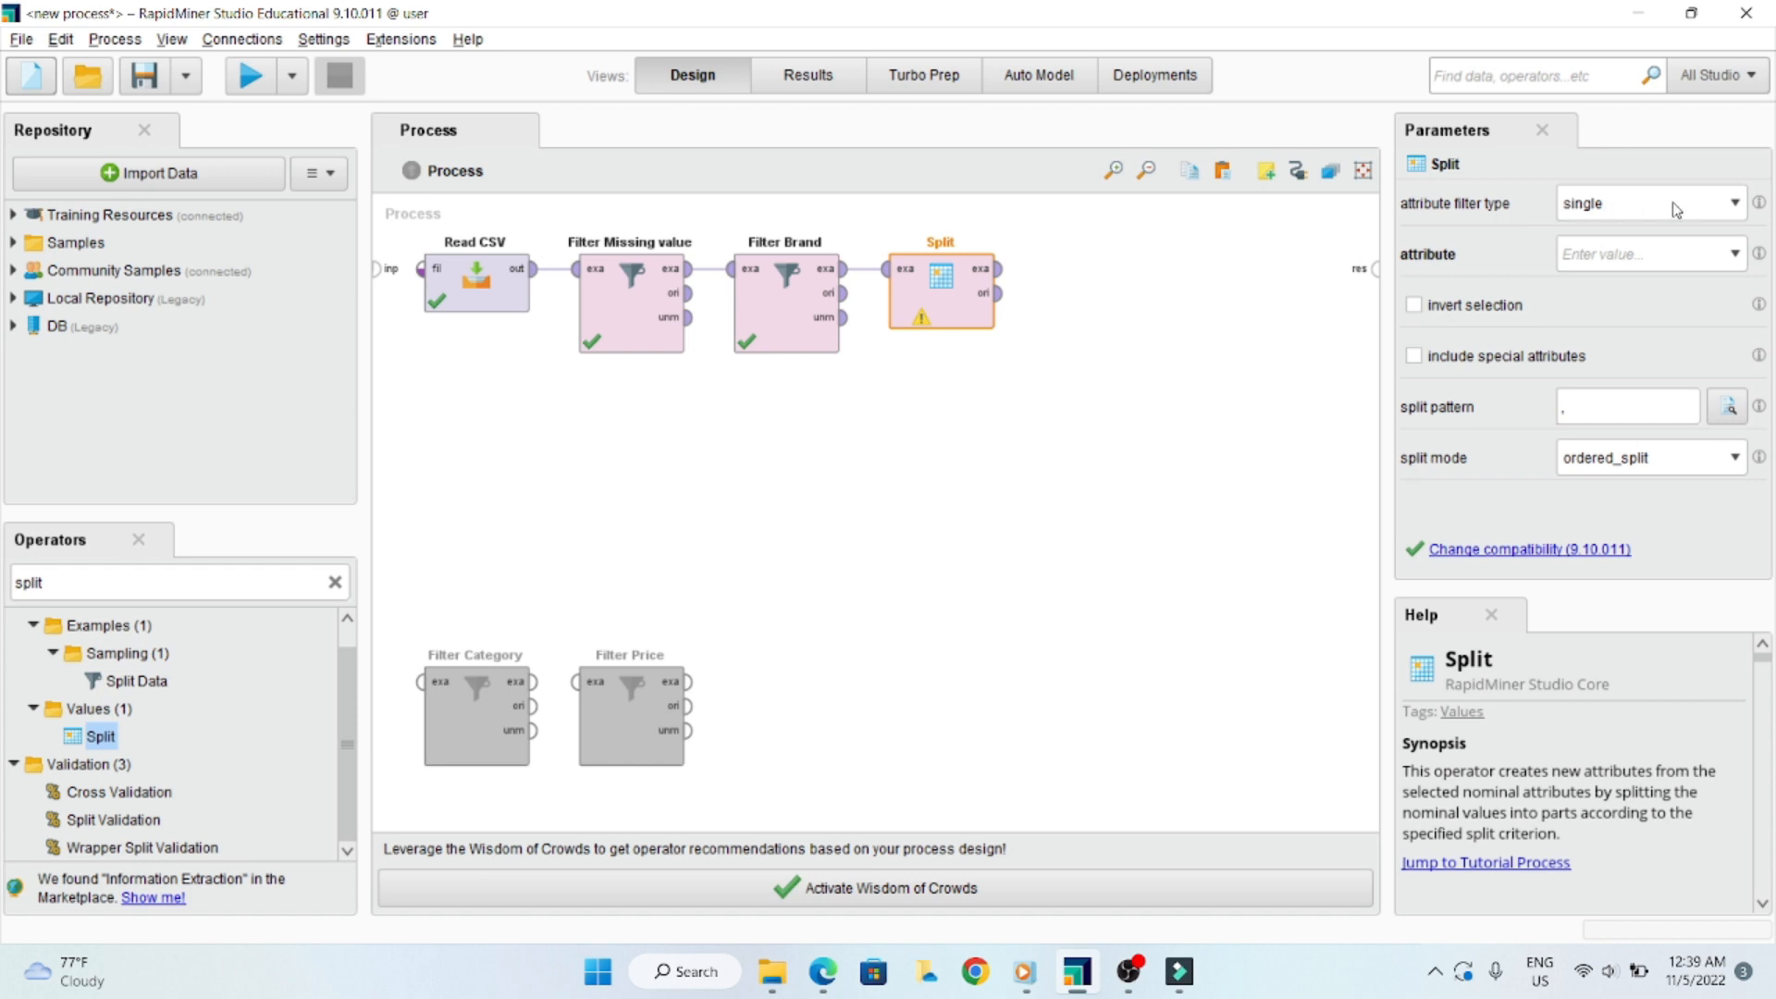
{"action": "left_click", "coordinate": [1736, 253]}
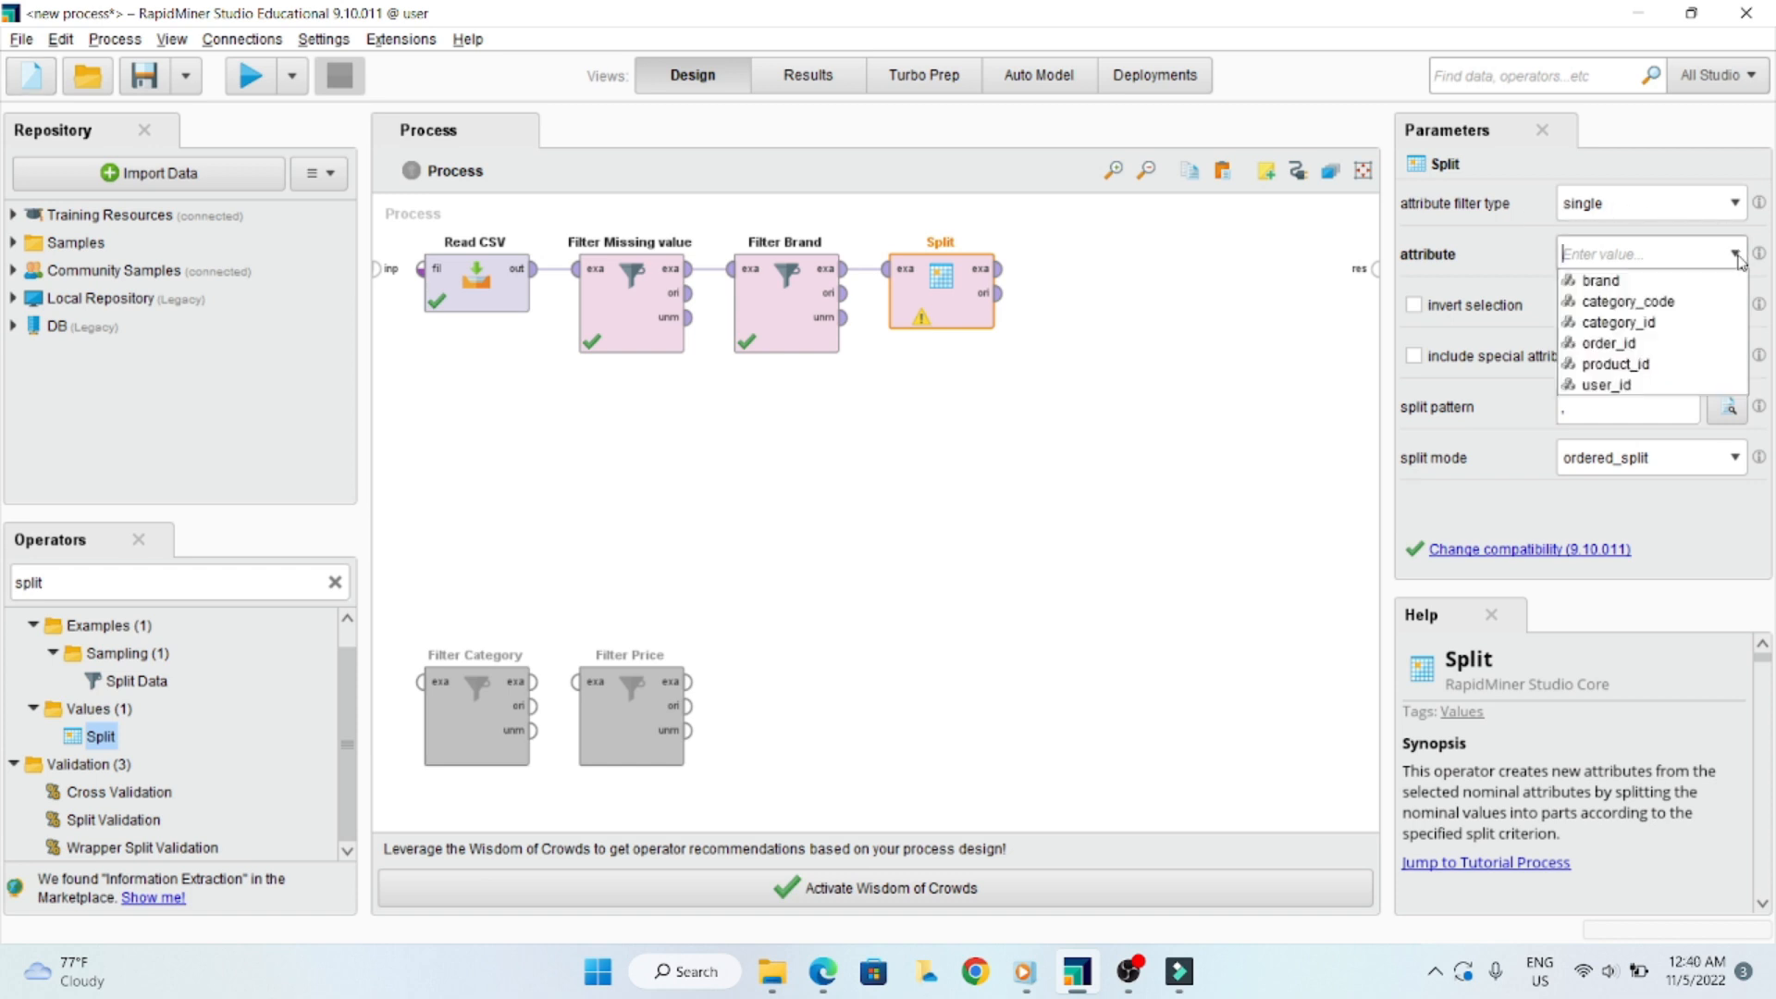
{"action": "left_click", "coordinate": [1698, 304]}
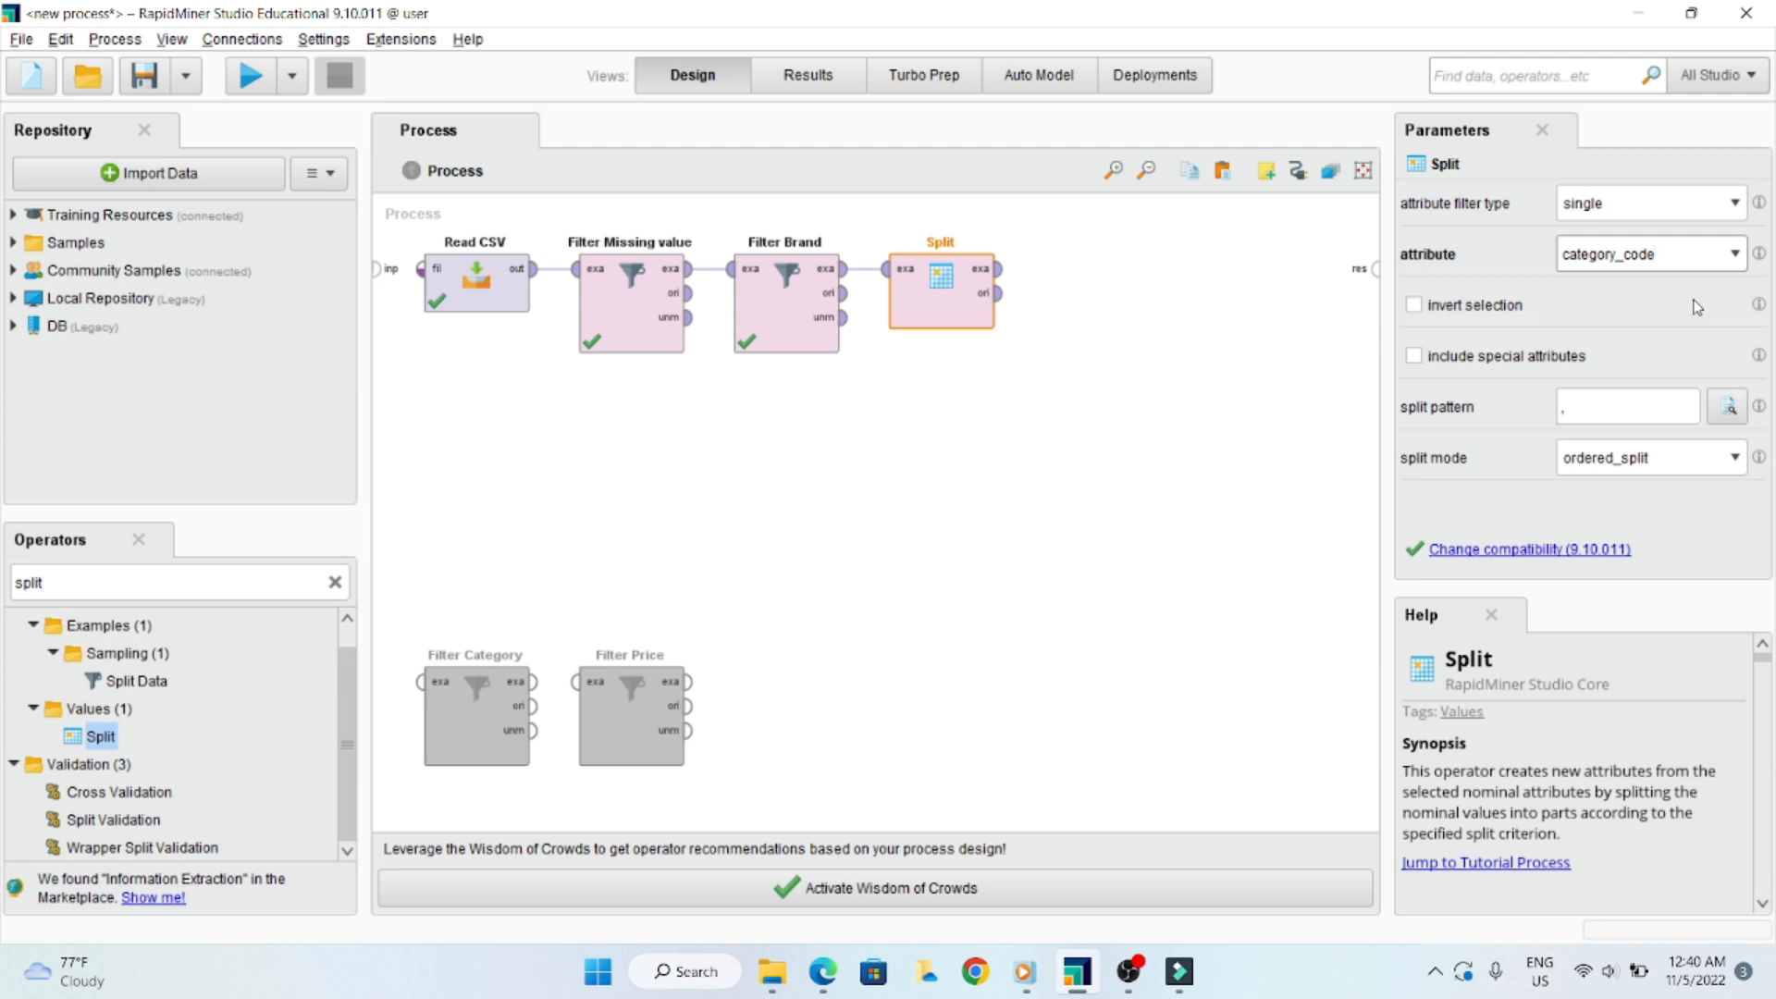
- Set the Split operator's split pattern to a plain period "." and keep the split mode at ordered_split
{"action": "left_click", "coordinate": [1626, 407]}
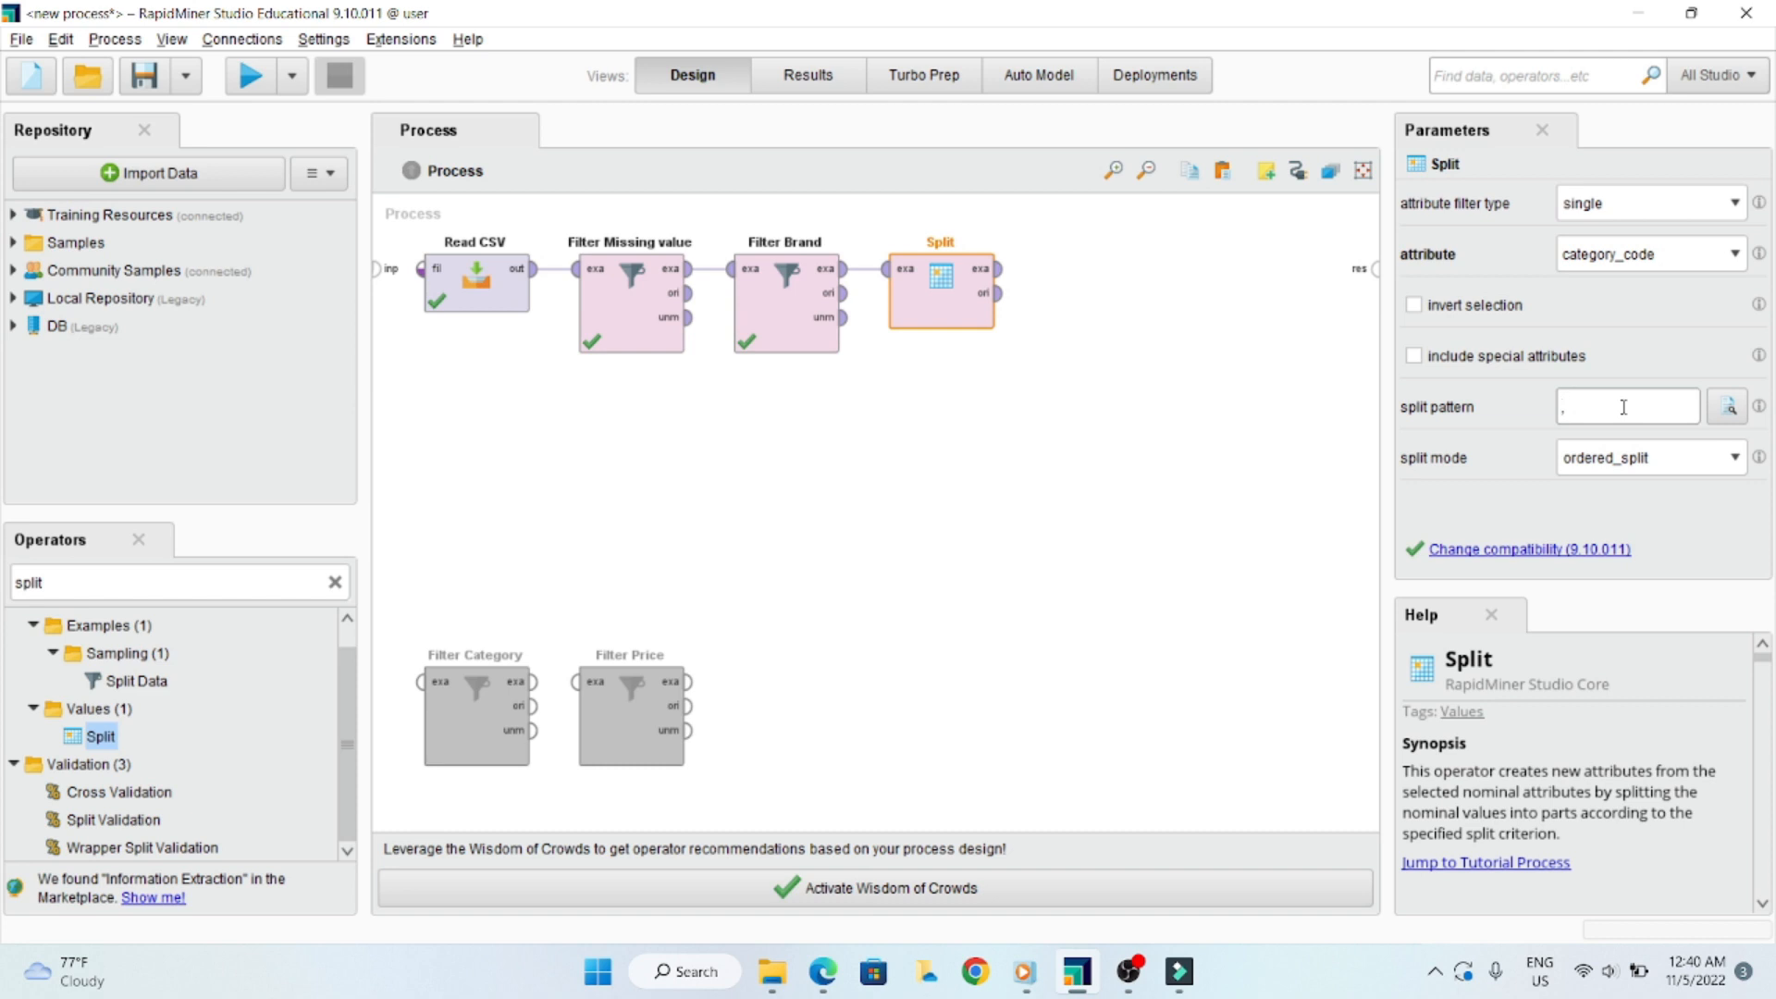
{"action": "type", "text": "."}
{"action": "left_click", "coordinate": [1735, 460]}
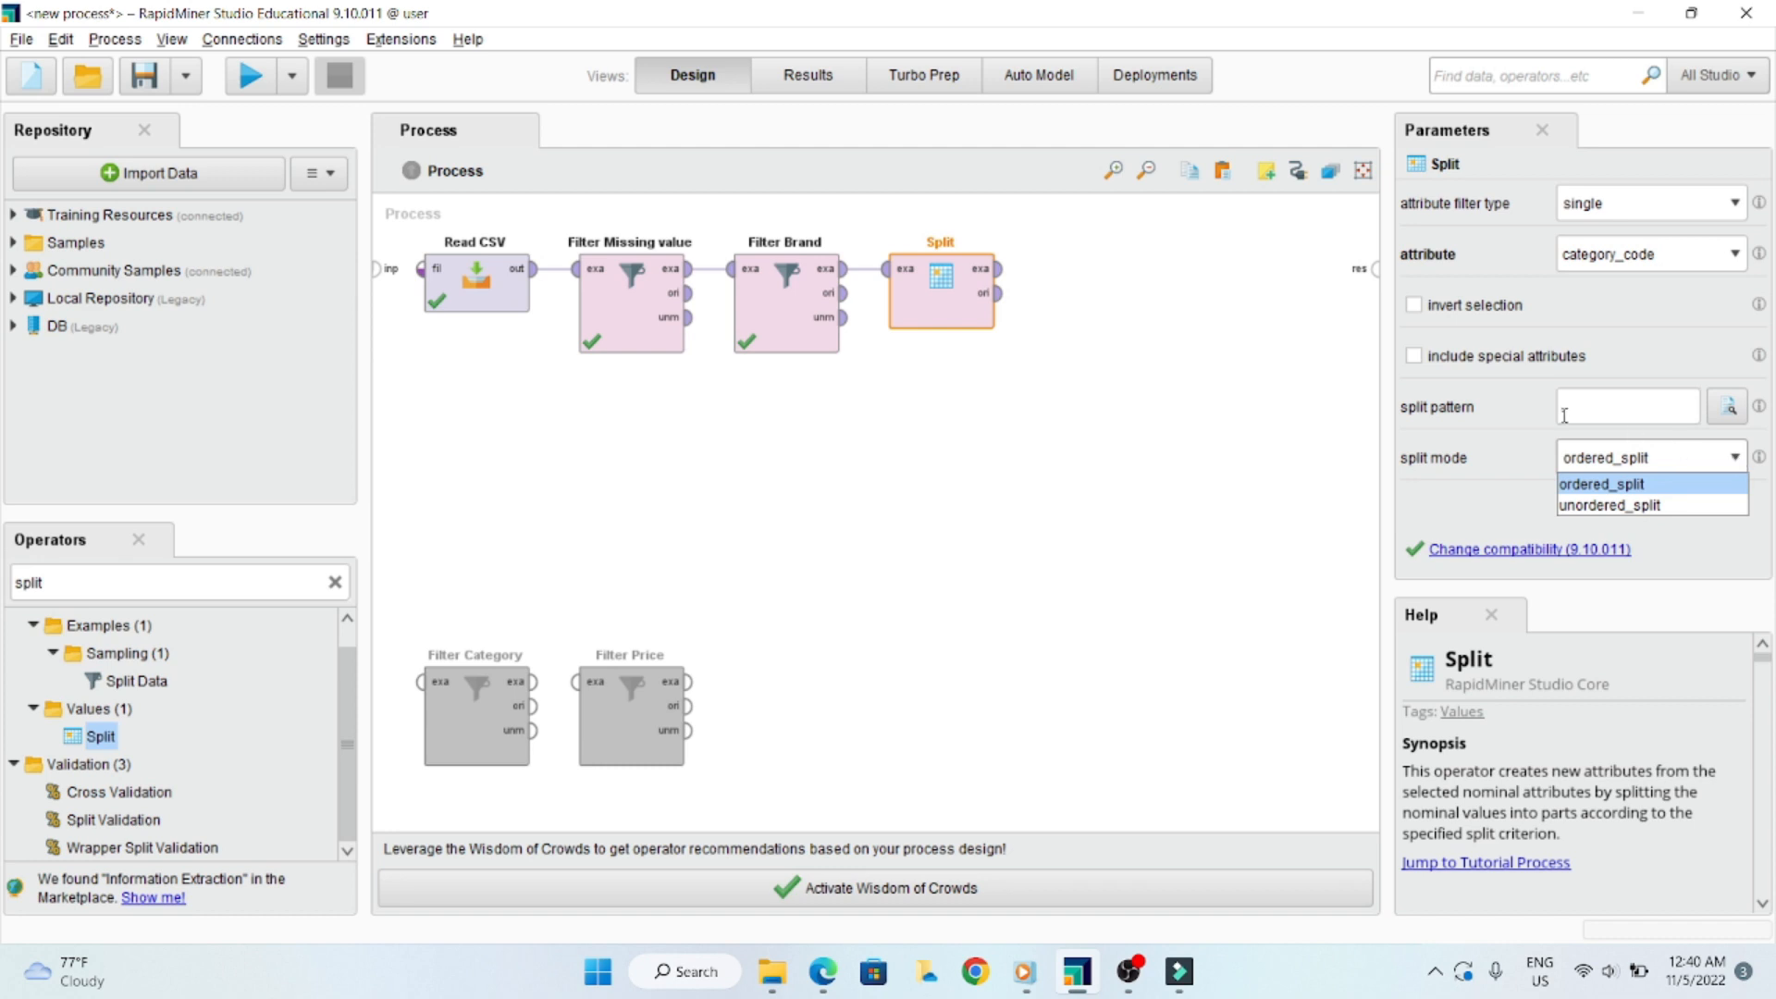
{"action": "left_click", "coordinate": [1227, 460]}
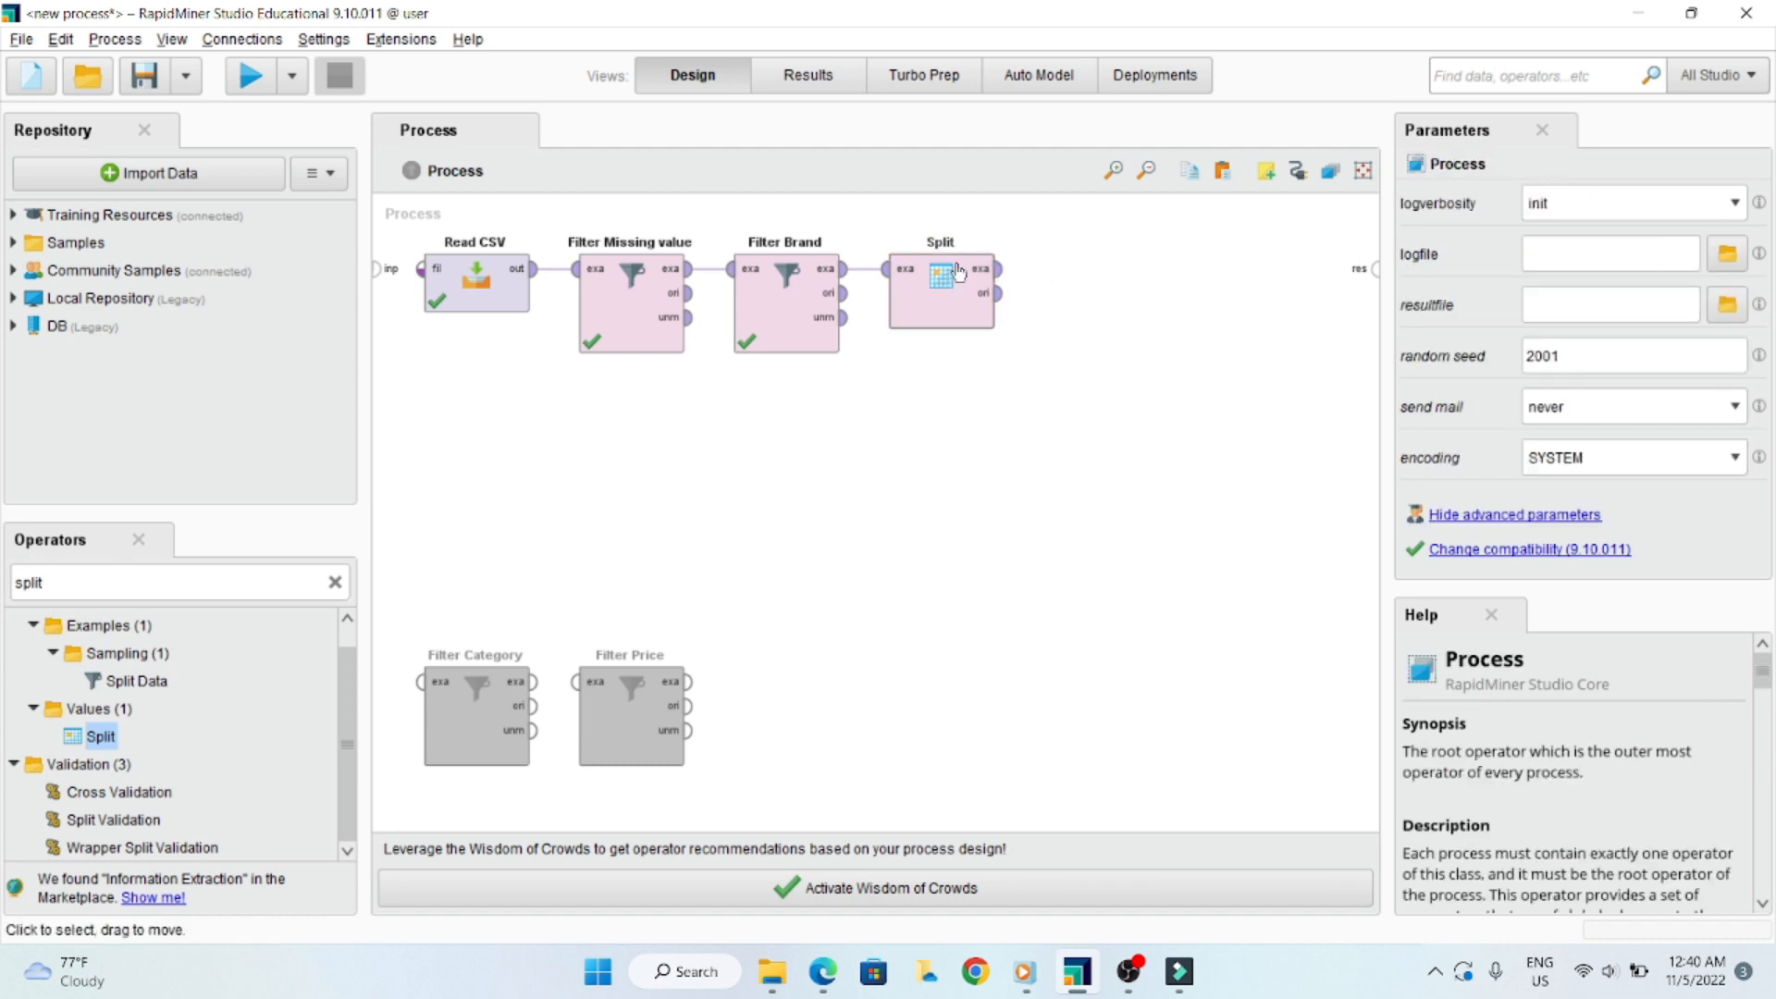
- Connect Split's exa output to the process result port and run the process, widening category_code in the results to check the split
{"action": "left_click_drag", "start_coordinate": [1002, 277], "coordinate": [1376, 270]}
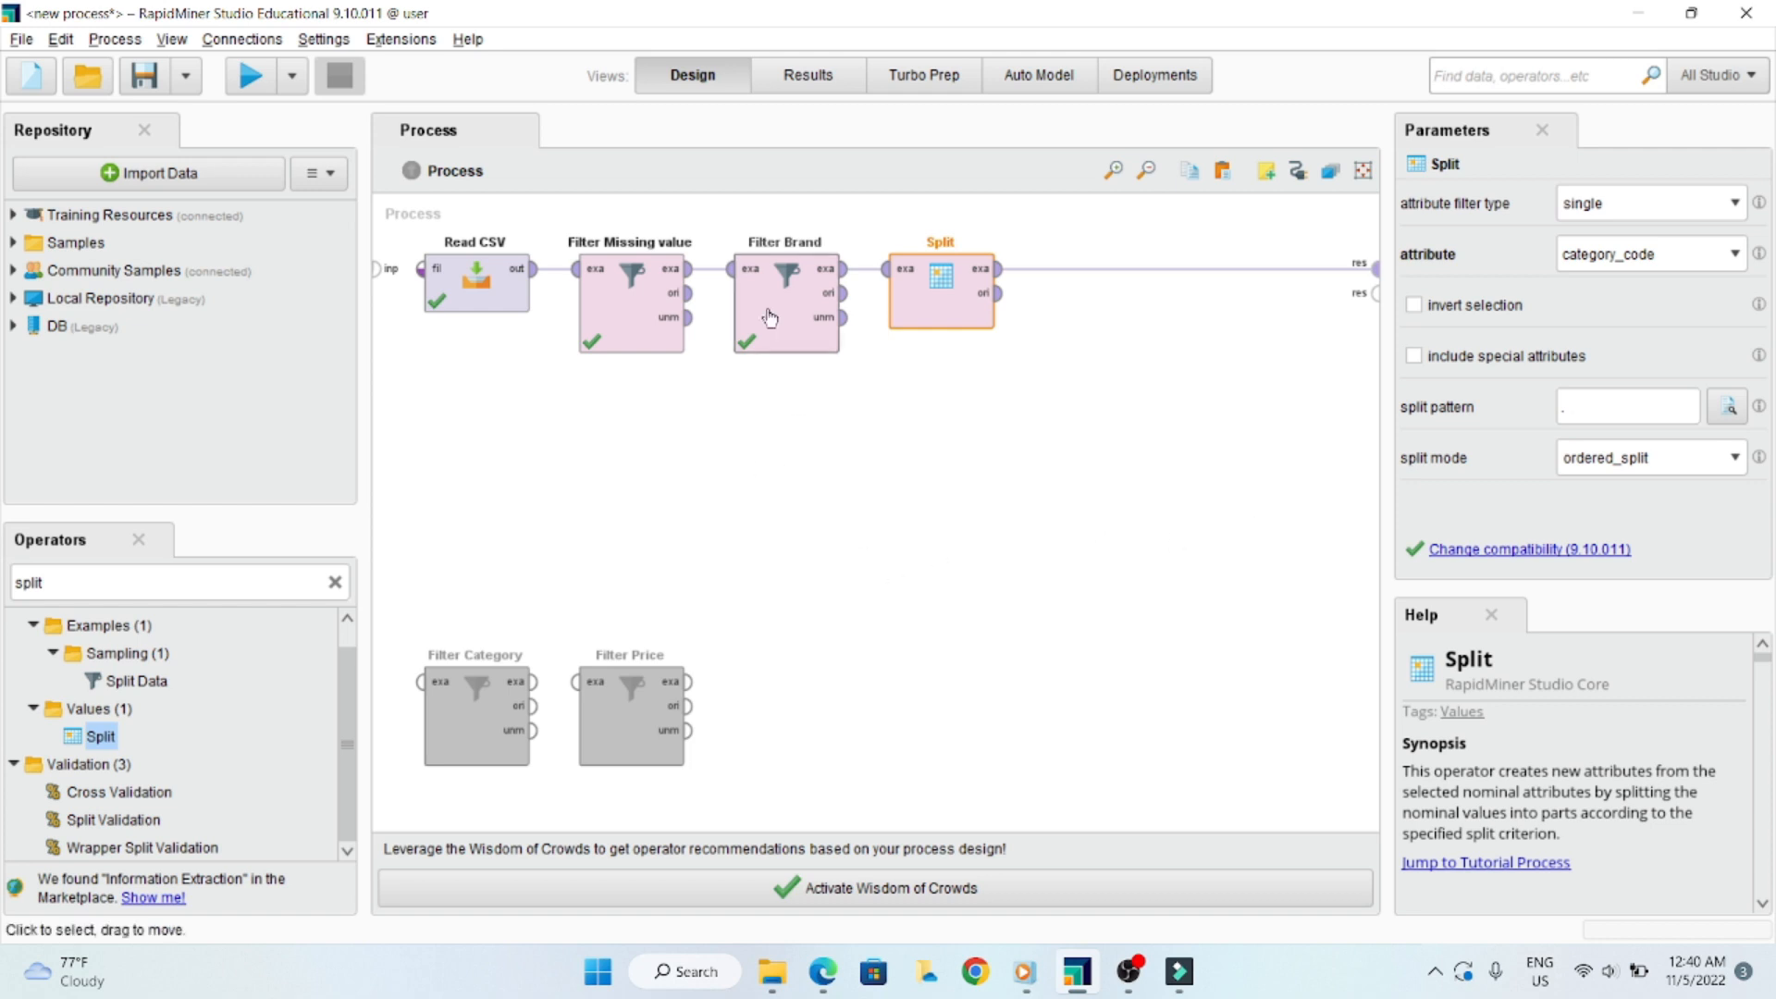
{"action": "left_click", "coordinate": [248, 82]}
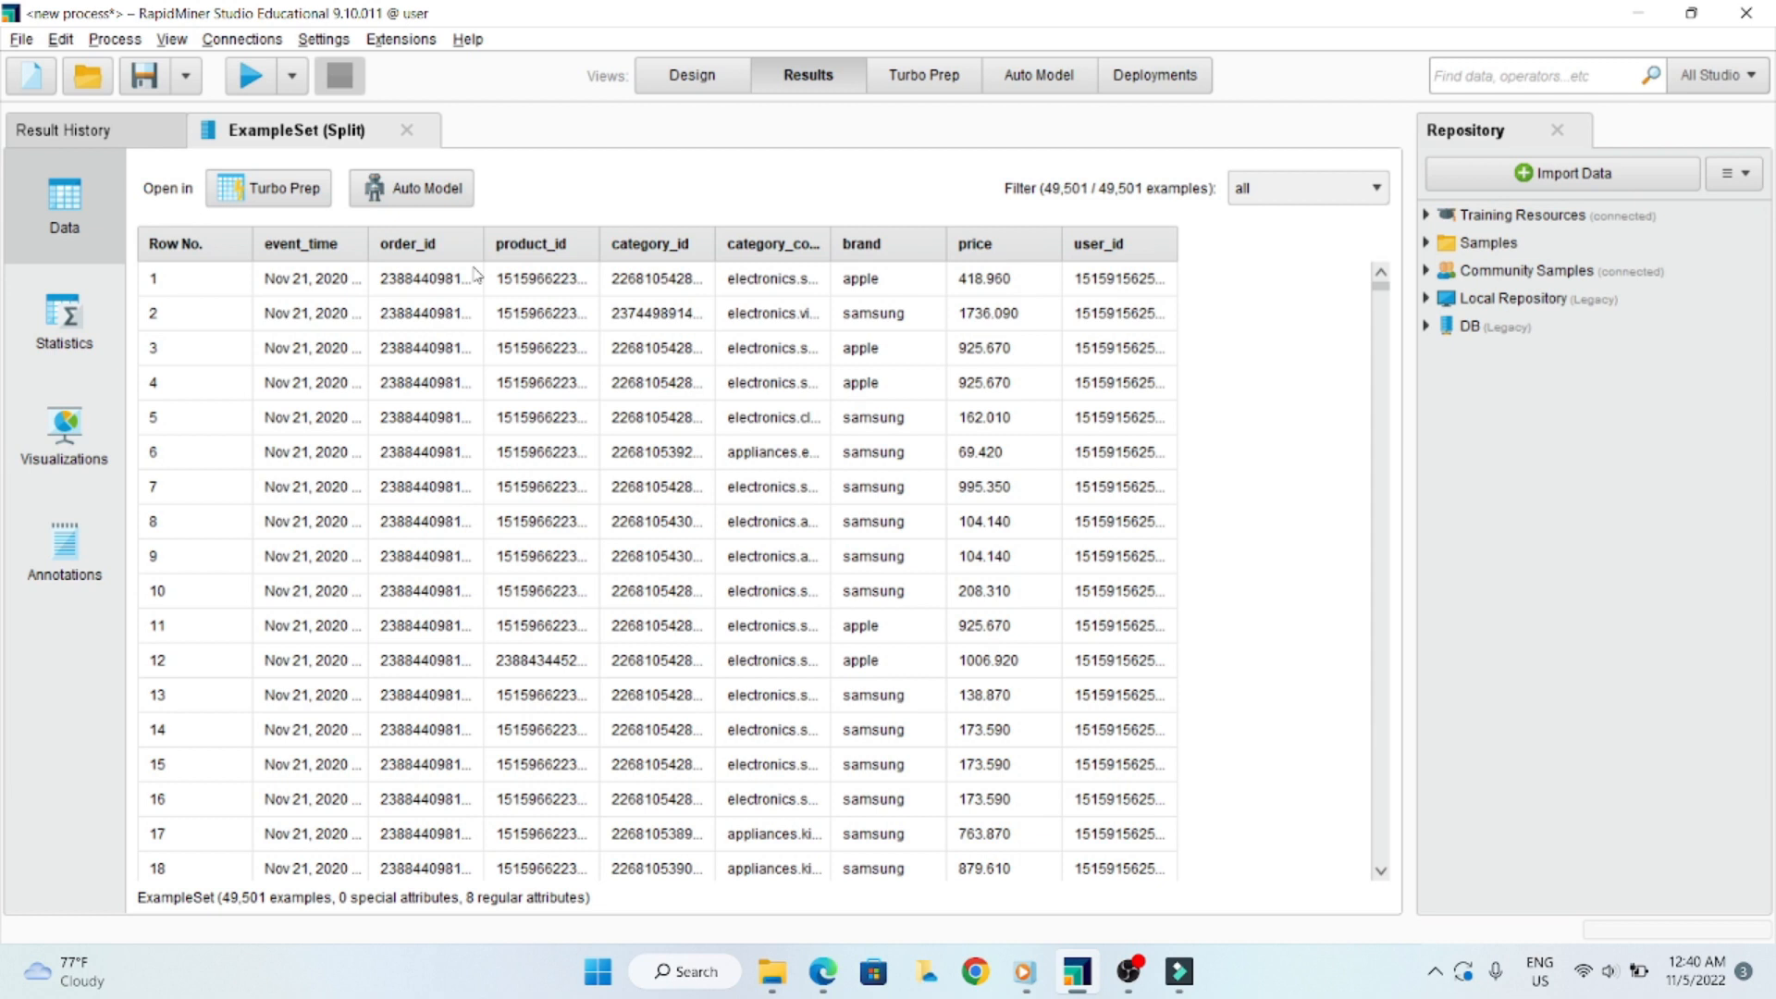
{"action": "left_click_drag", "start_coordinate": [830, 244], "coordinate": [966, 246]}
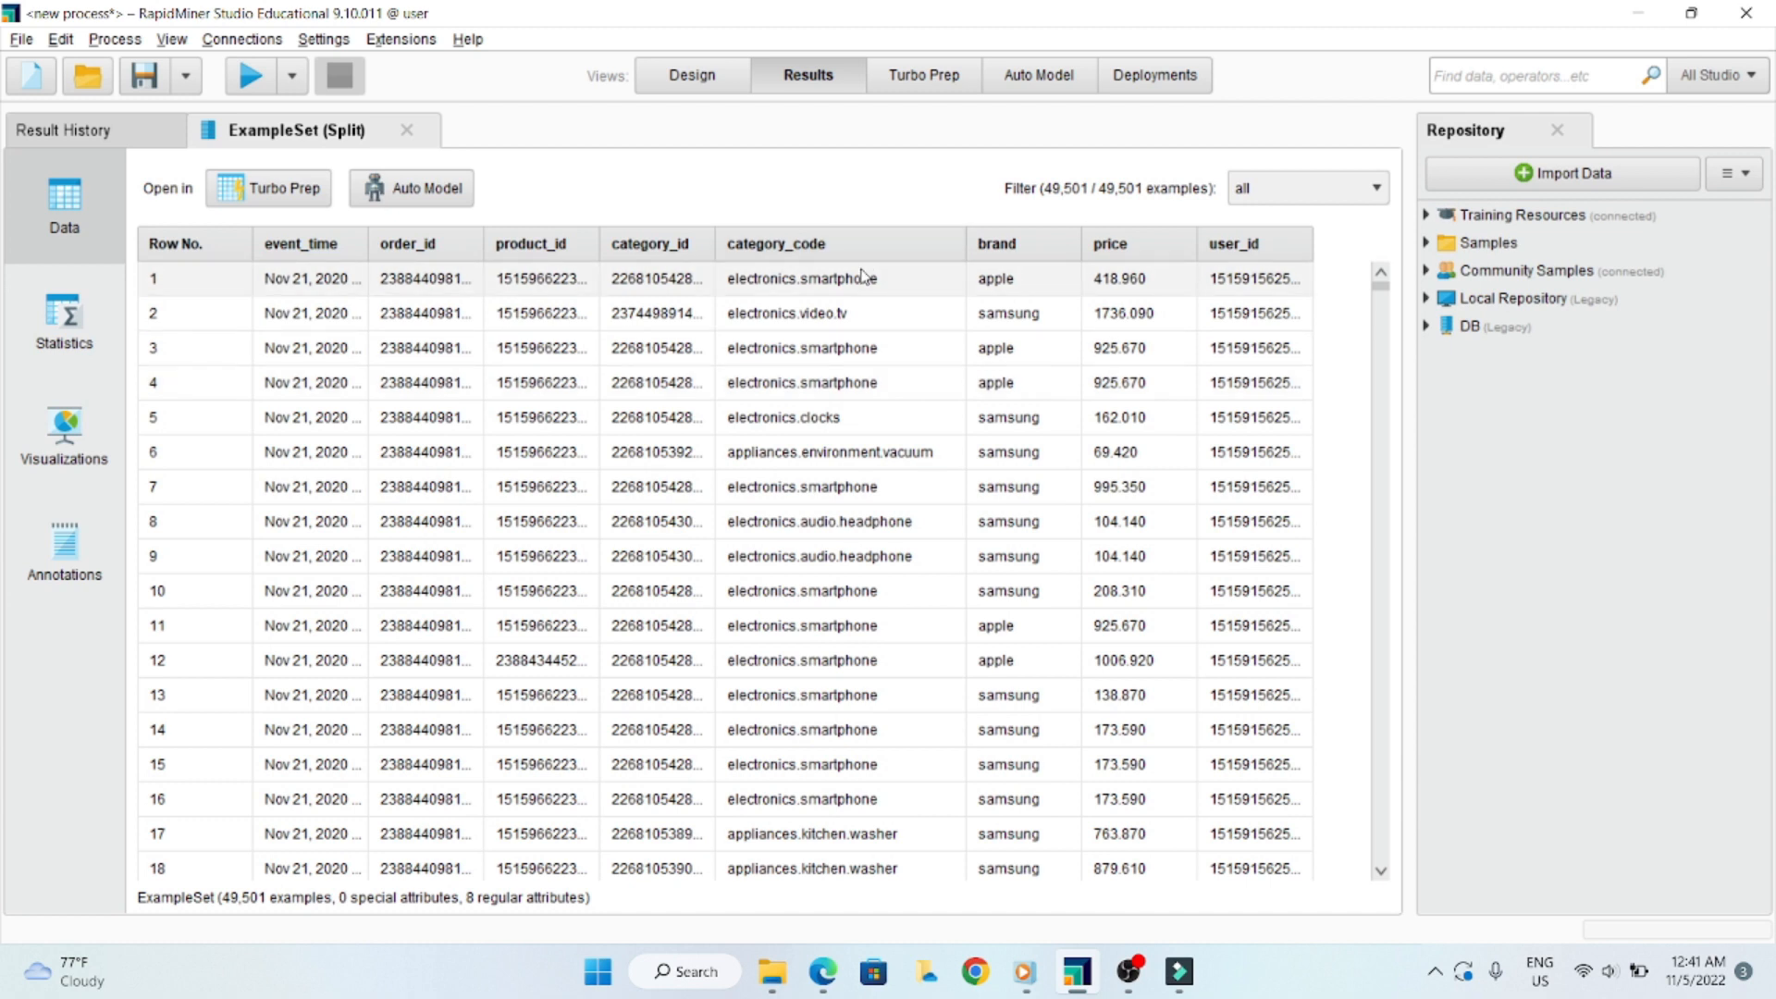
- Set the Split operator's split pattern to [.] in the process design
{"action": "left_click", "coordinate": [687, 80]}
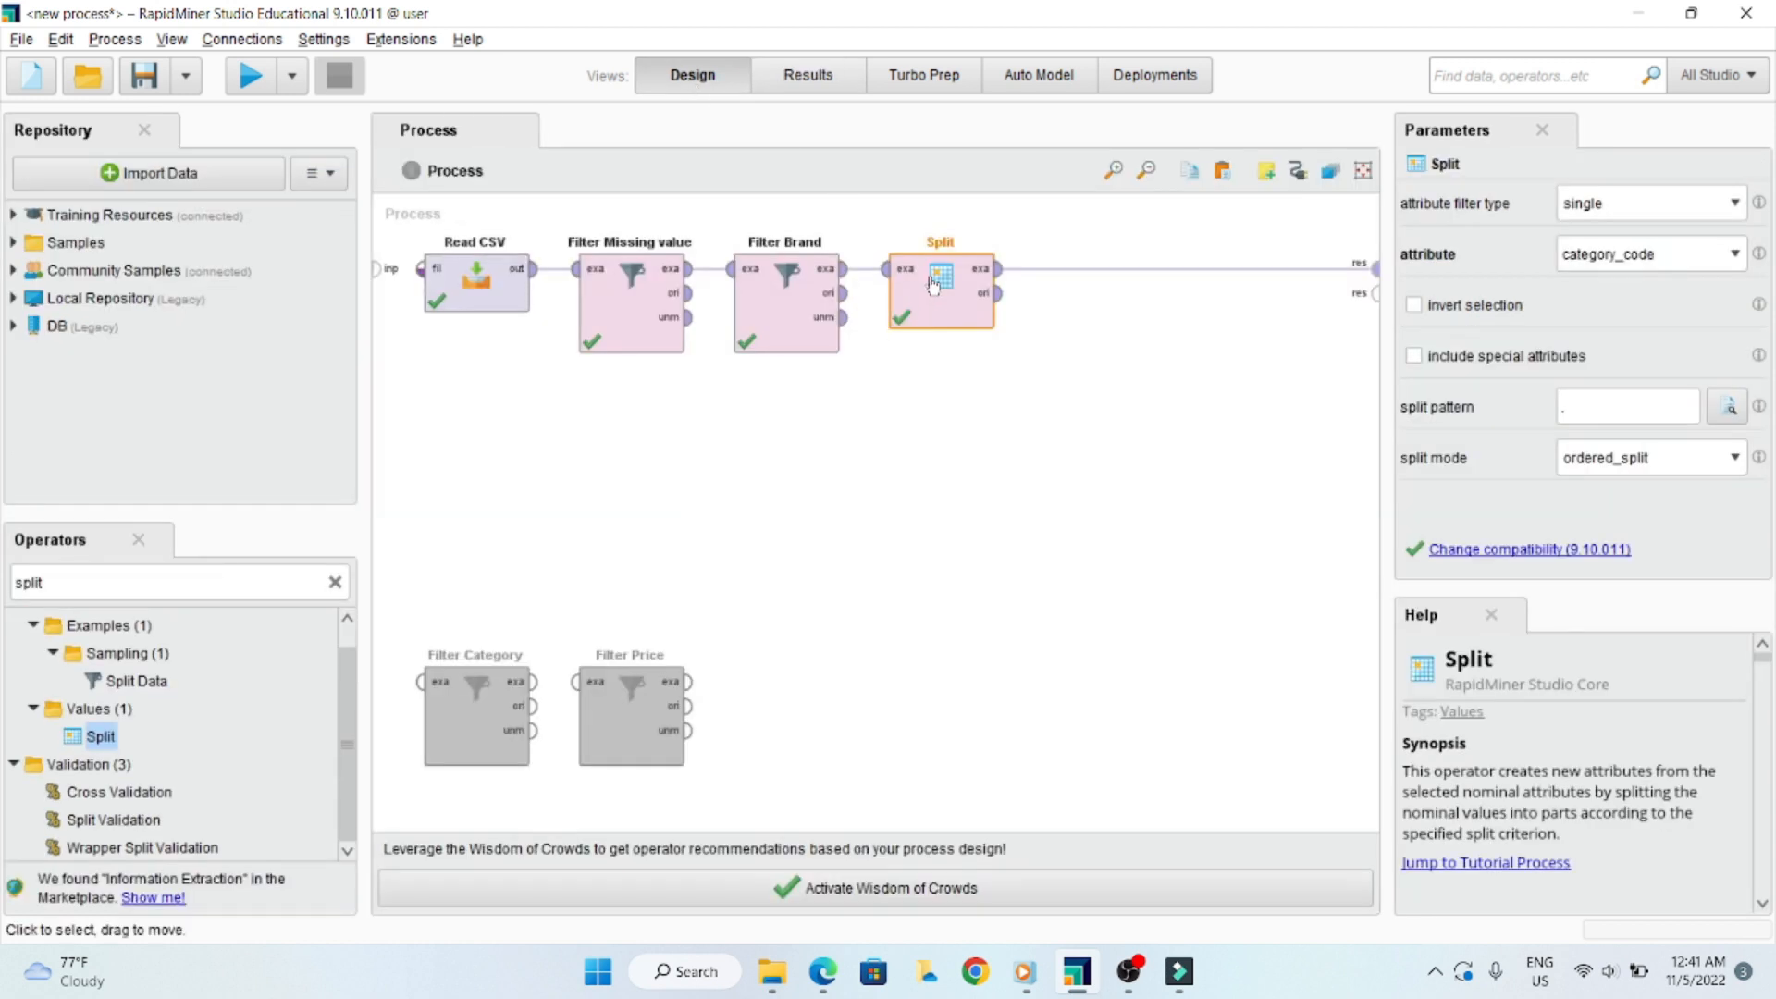
{"action": "left_click", "coordinate": [1603, 405]}
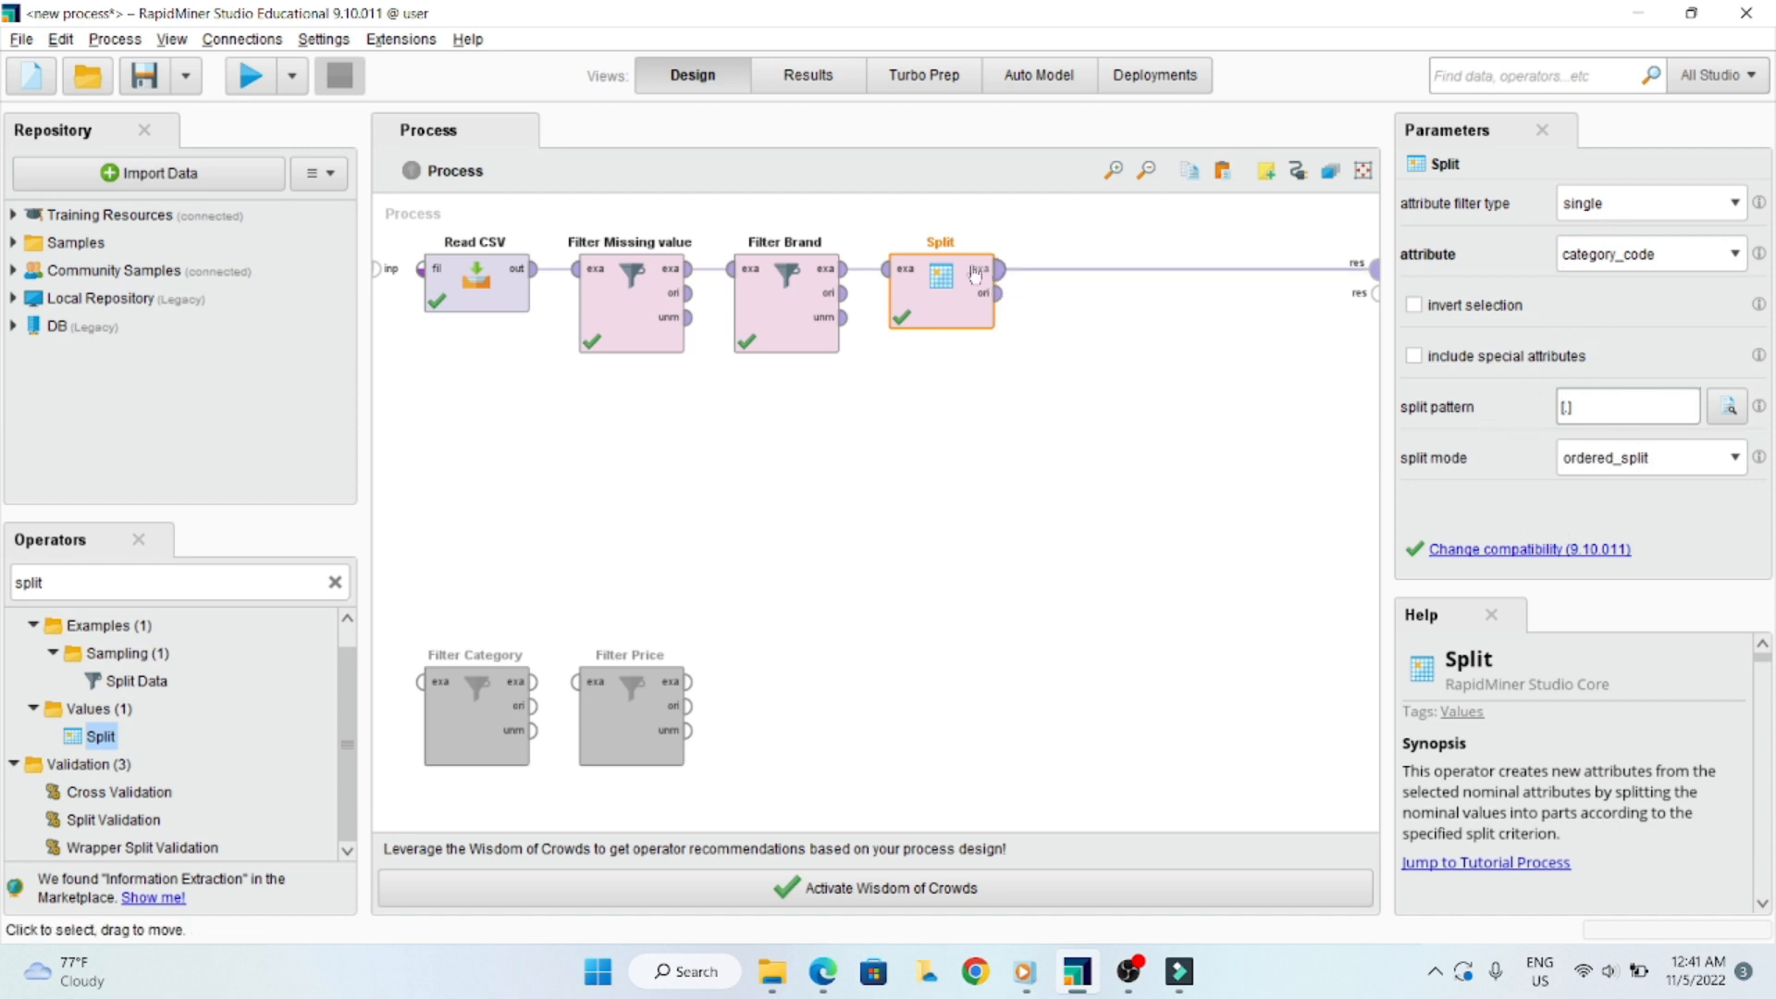
- Run the process with the Split operator's [.] pattern applied to category_code
{"action": "left_click", "coordinate": [944, 278]}
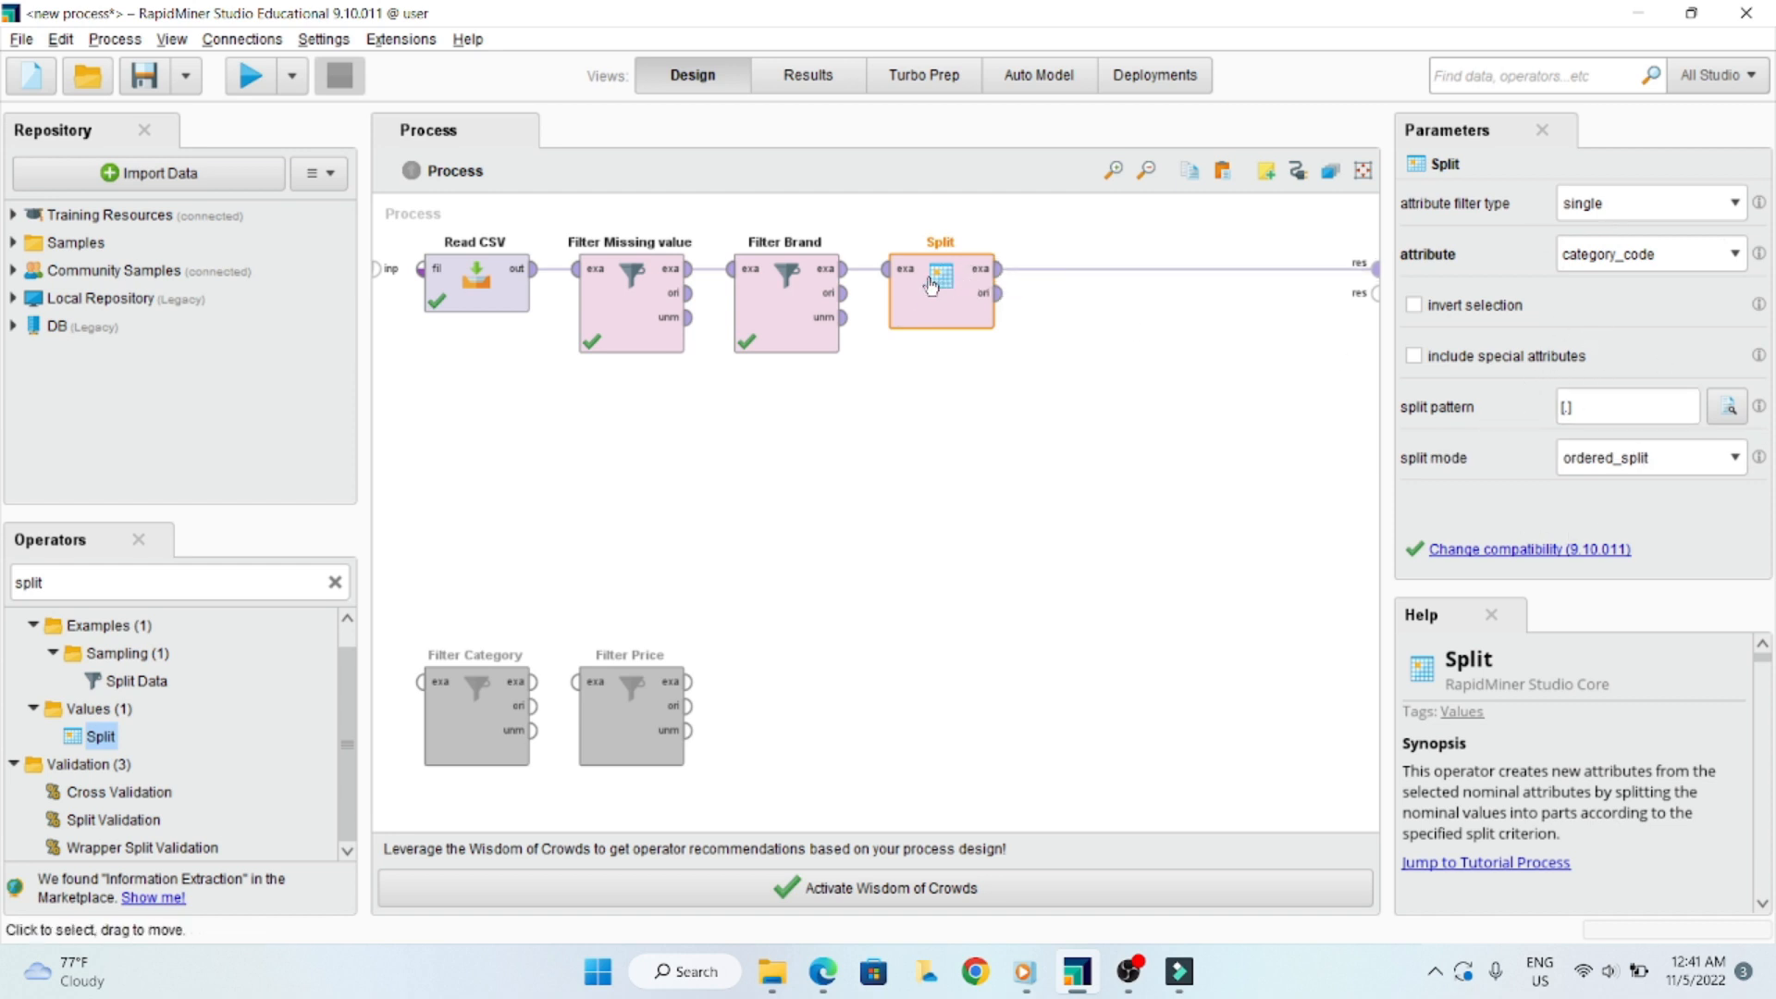
{"action": "left_click", "coordinate": [1596, 408]}
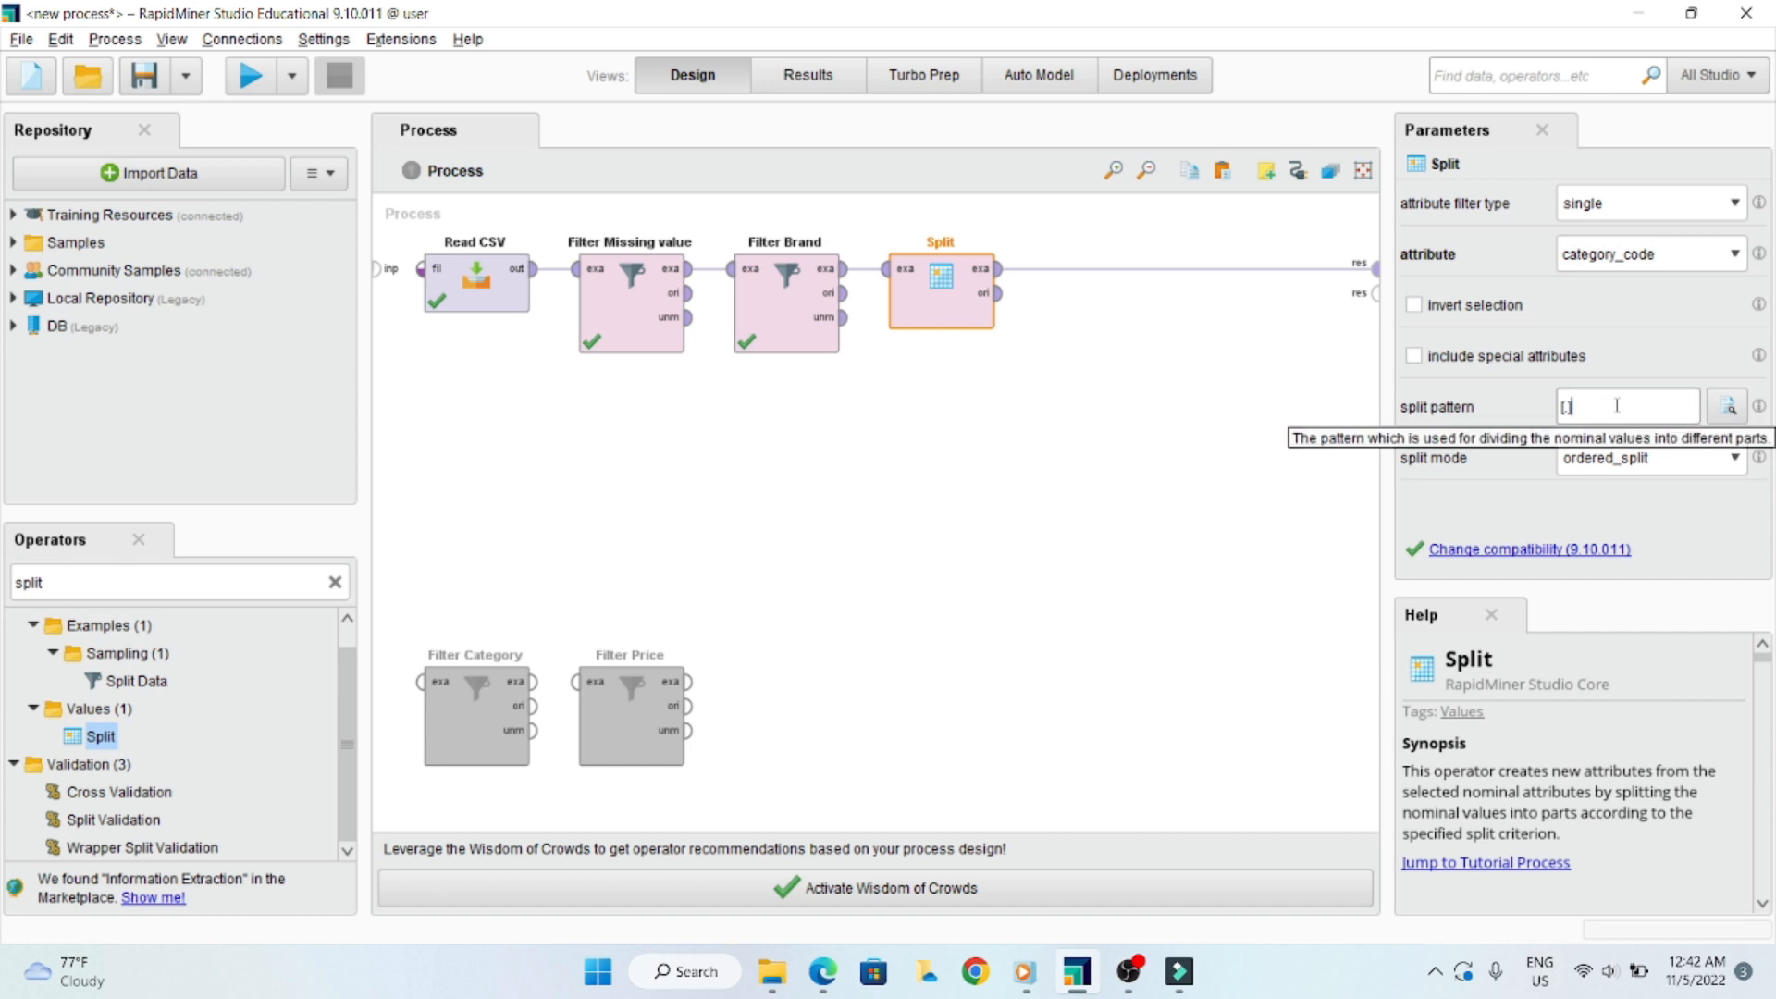
{"action": "left_click", "coordinate": [250, 79]}
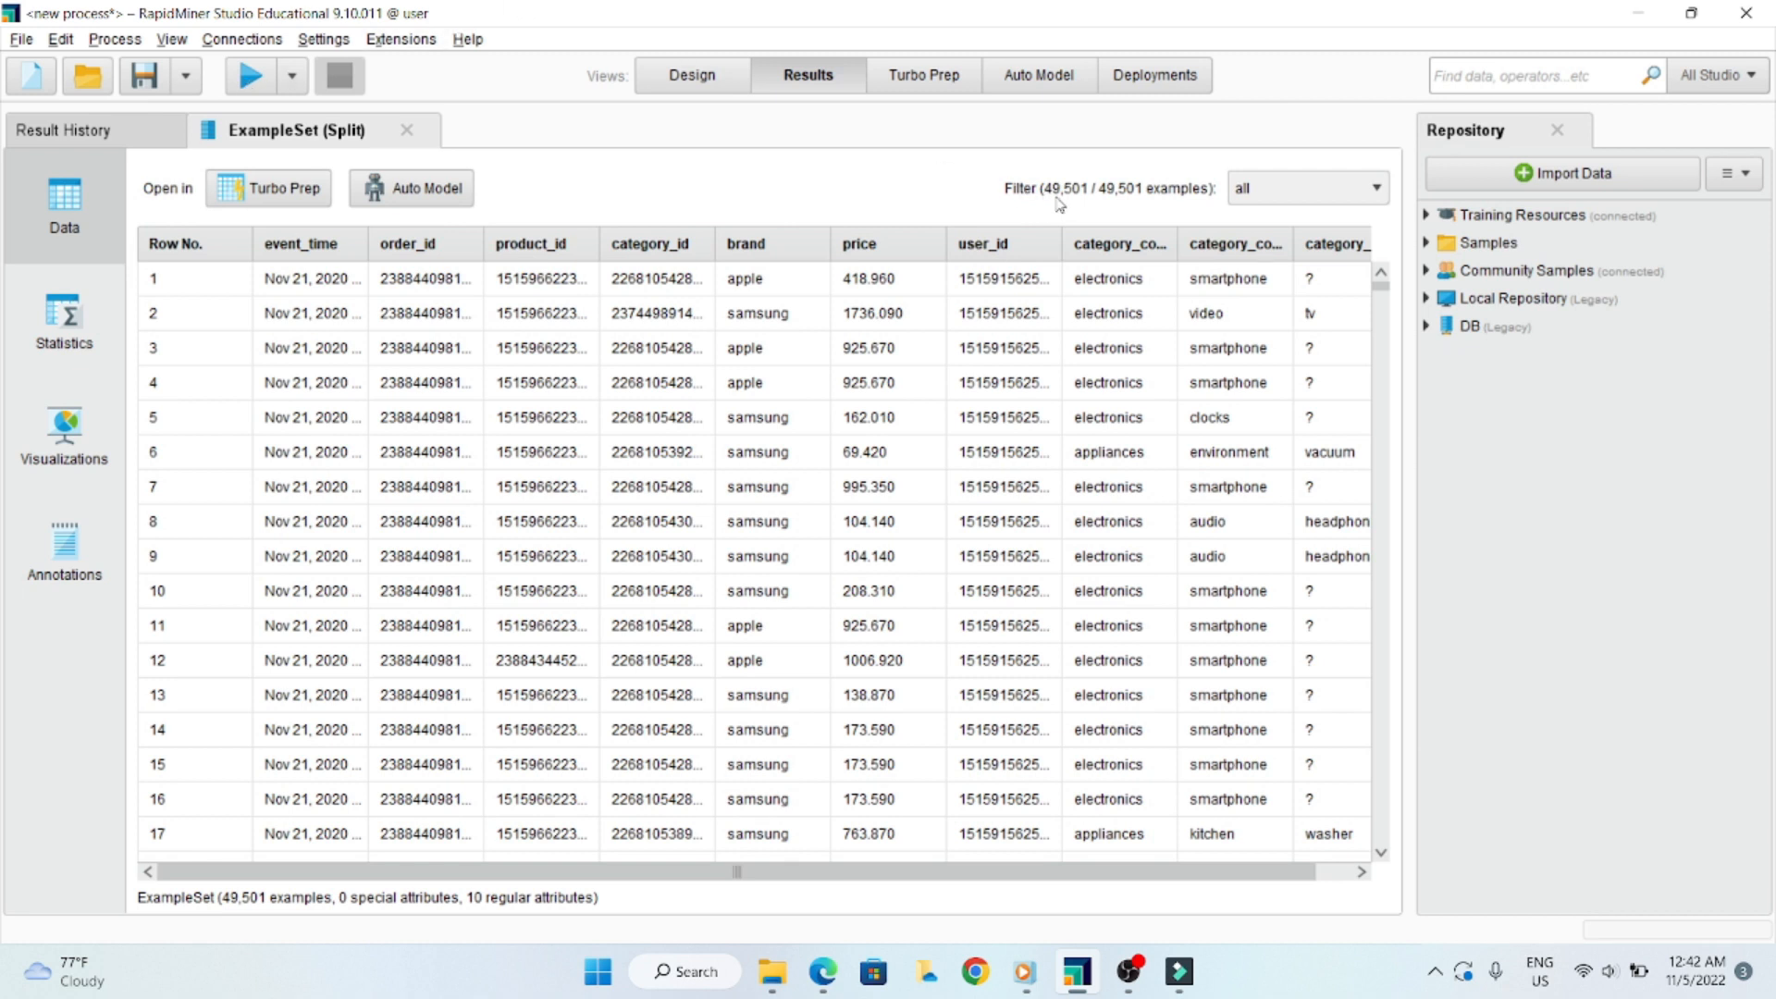
- Widen the category_code_1, category_code_2 and third category_code columns in the results to inspect the split values
{"action": "left_click_drag", "start_coordinate": [910, 875], "coordinate": [1056, 850]}
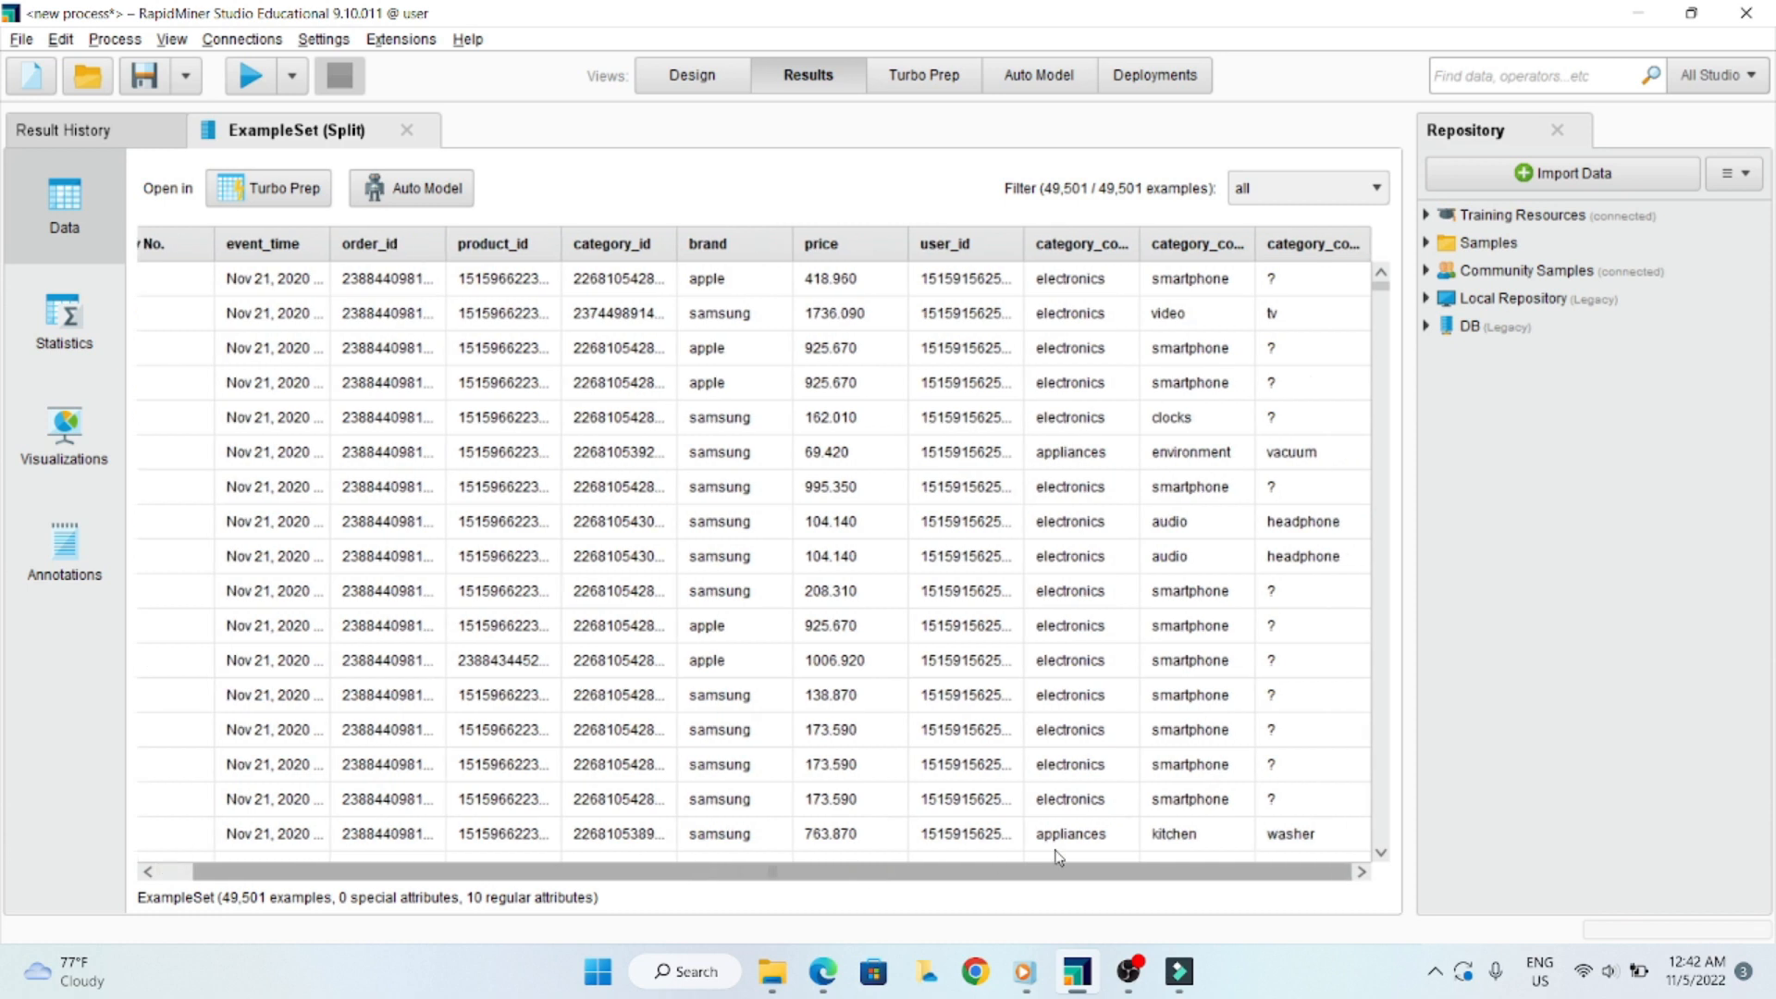
{"action": "left_click_drag", "start_coordinate": [1138, 242], "coordinate": [1189, 243]}
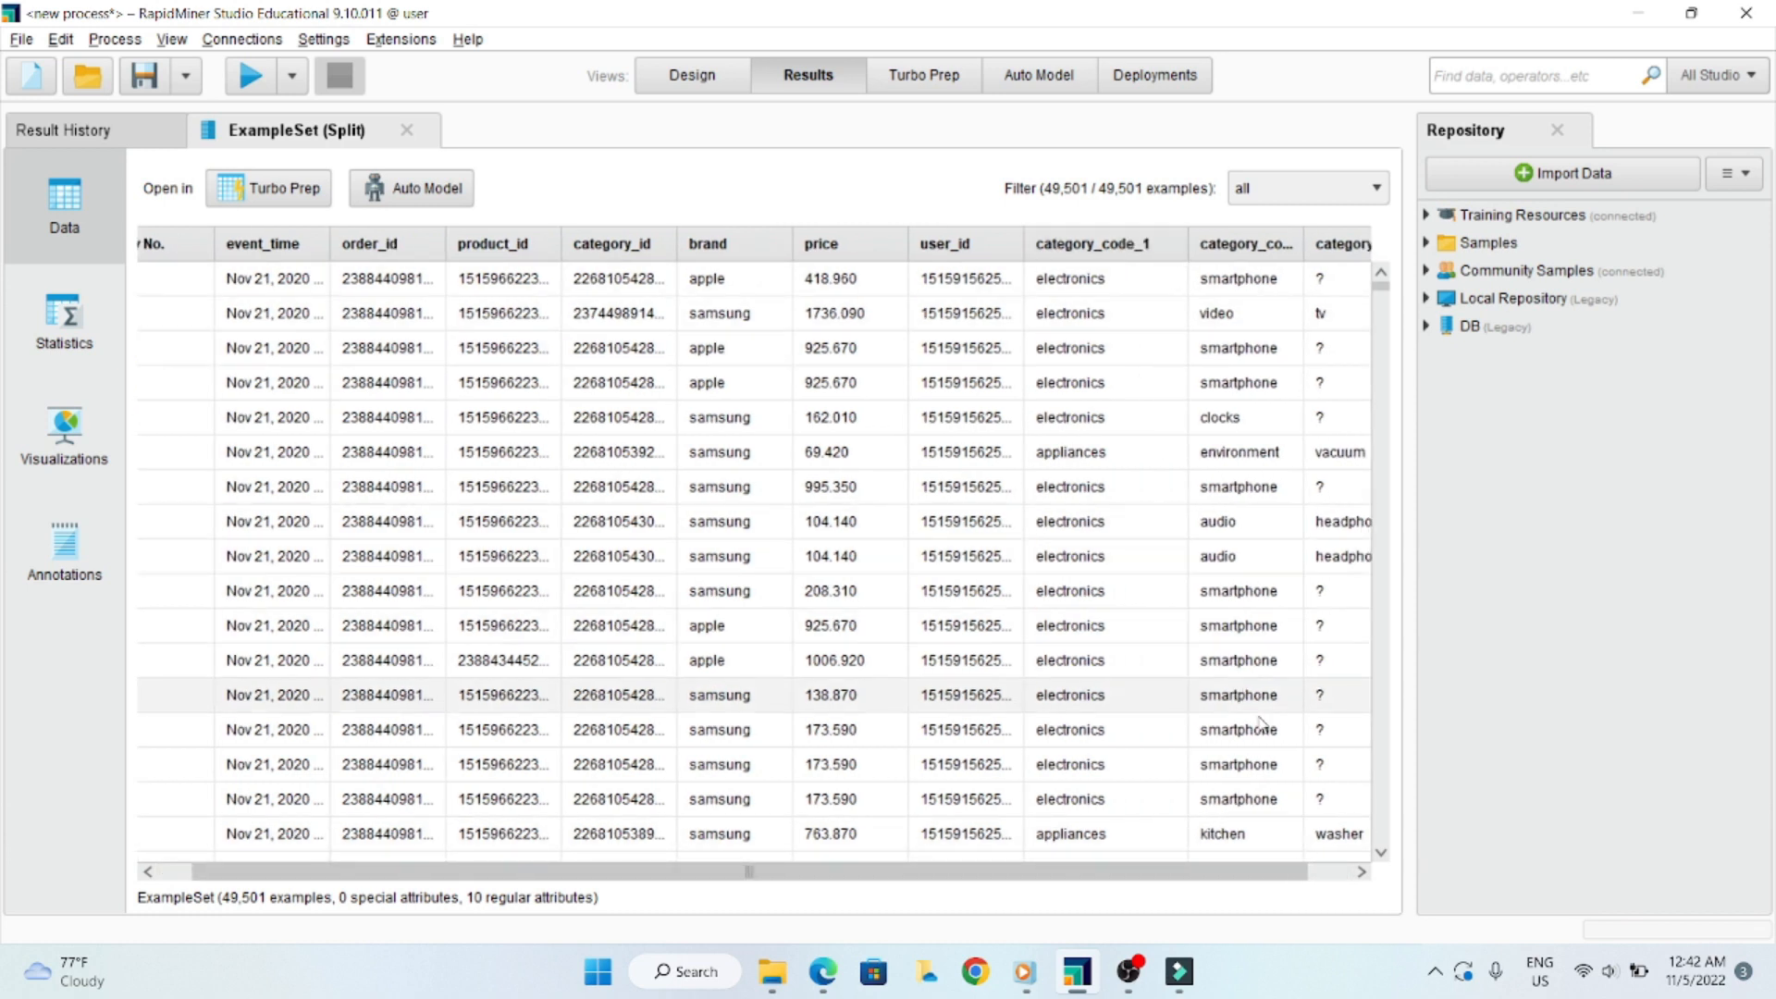
{"action": "left_click", "coordinate": [1299, 873]}
{"action": "left_click_drag", "start_coordinate": [1254, 239], "coordinate": [1295, 239]}
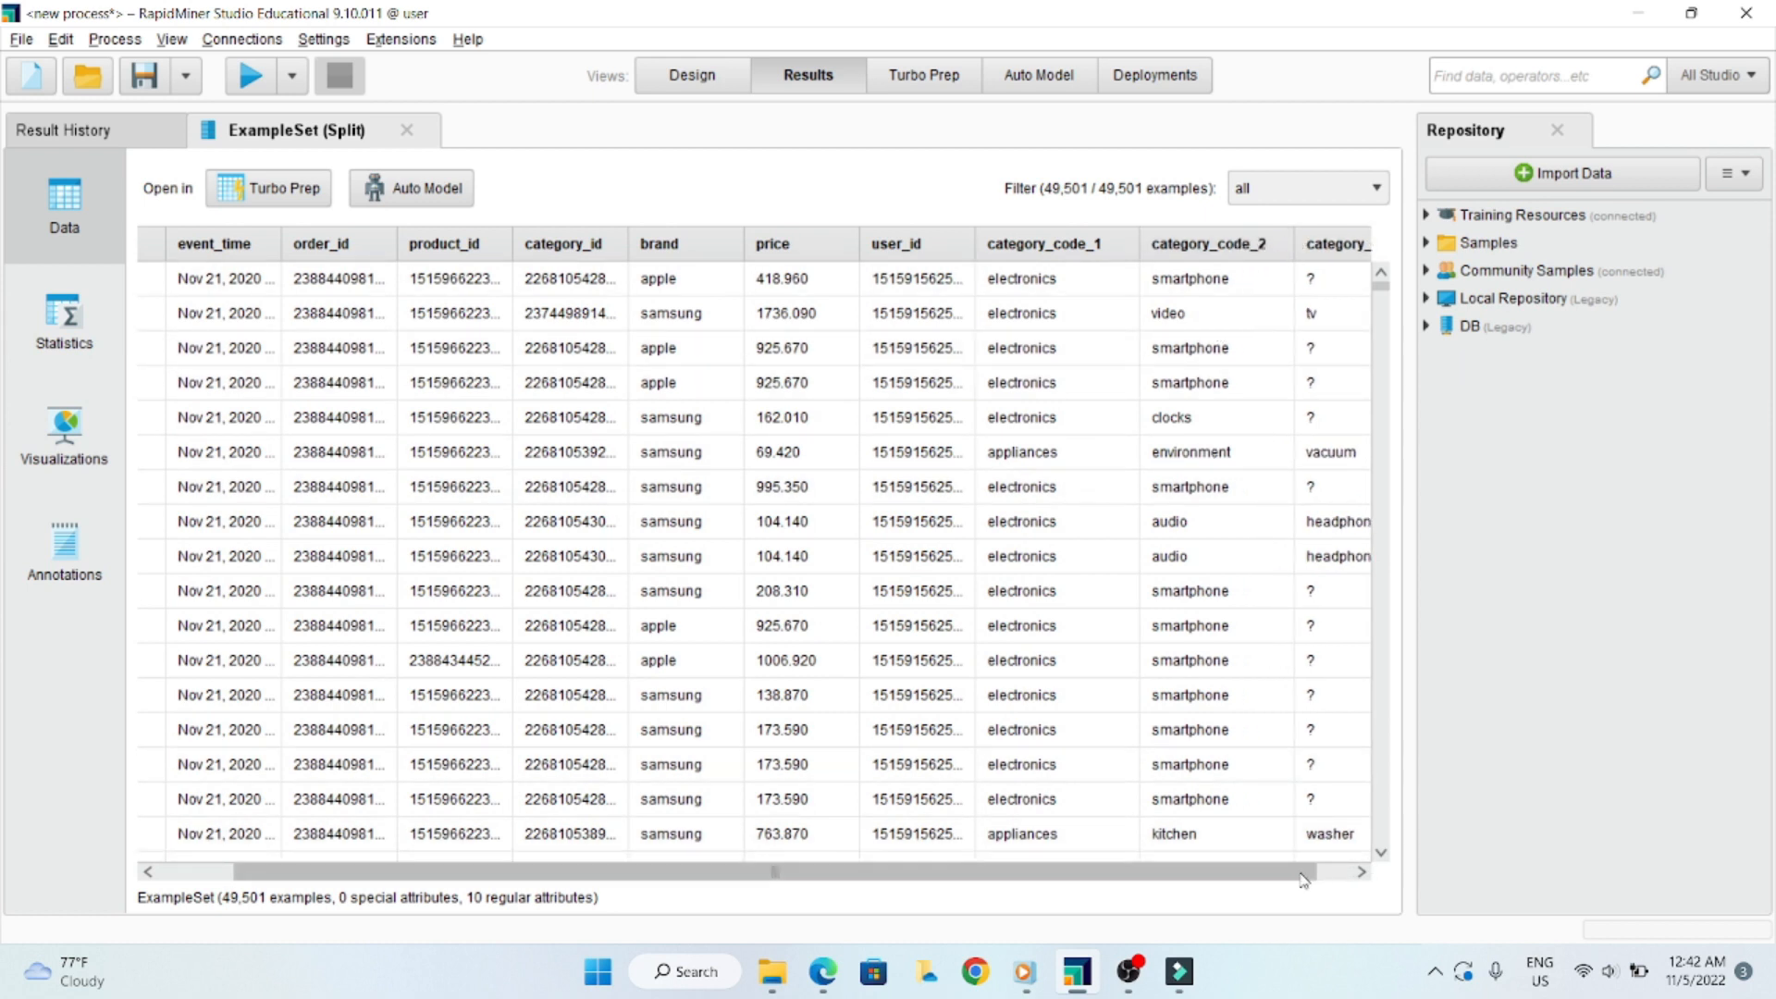
{"action": "left_click_drag", "start_coordinate": [1302, 880], "coordinate": [1338, 876]}
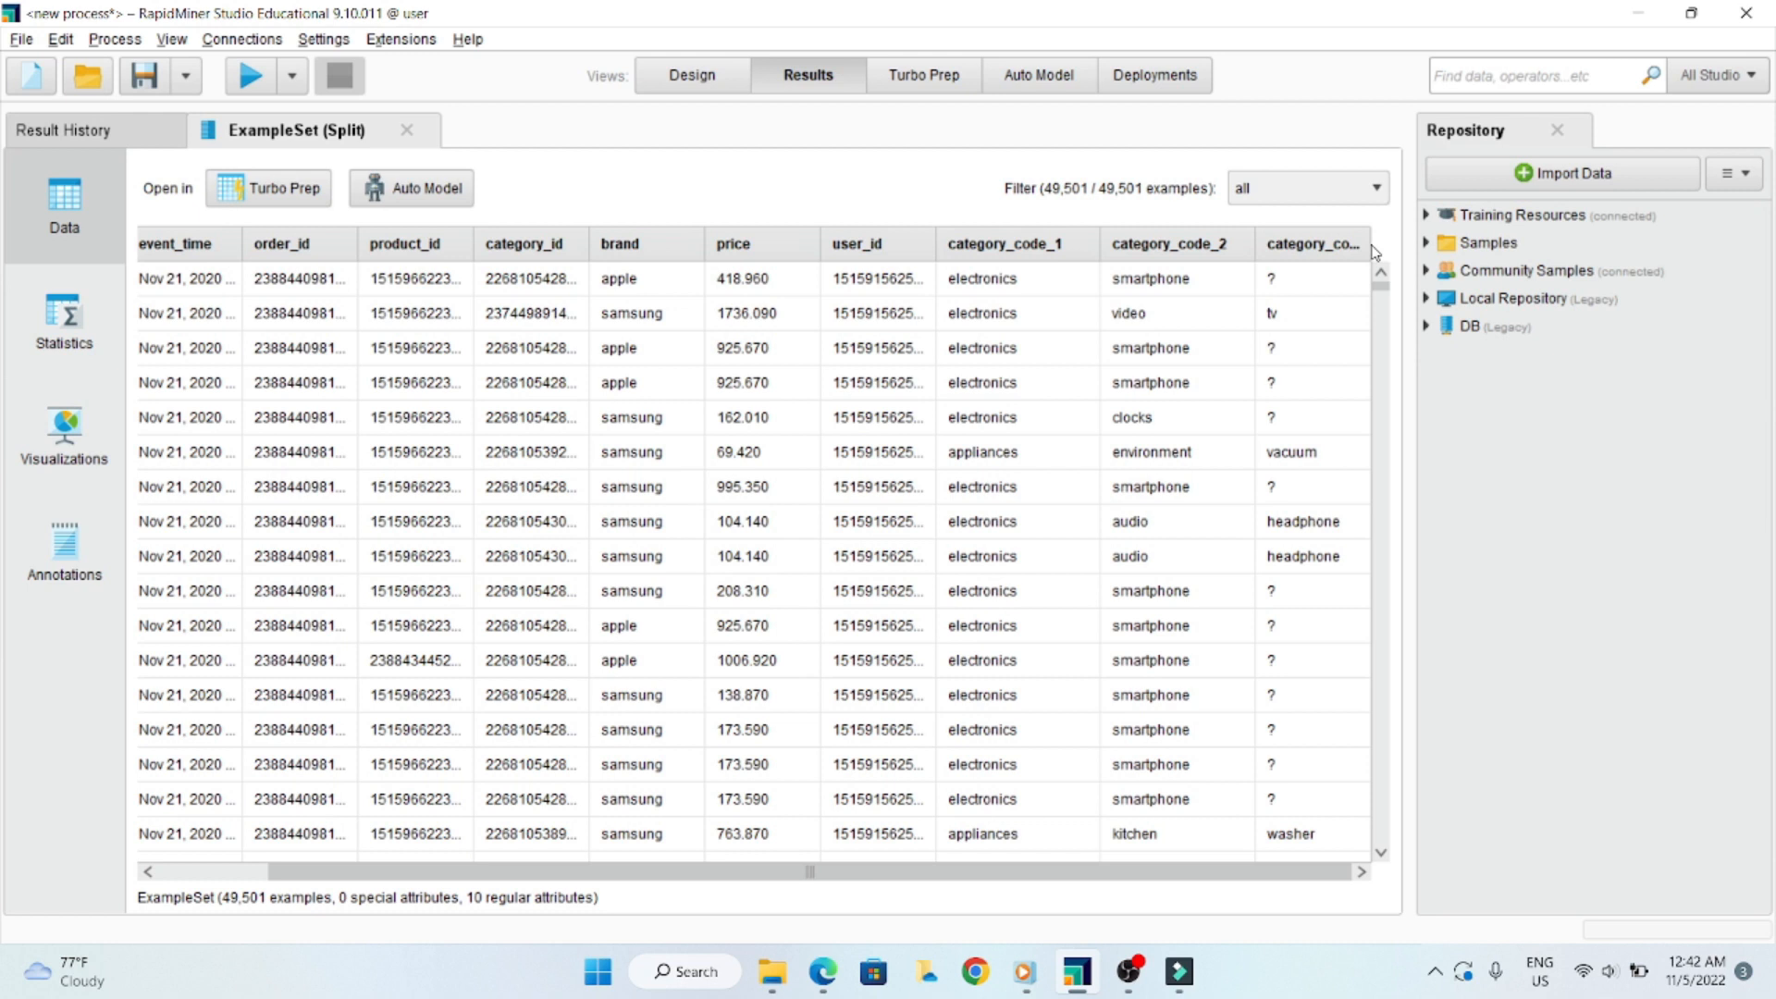
{"action": "left_click_drag", "start_coordinate": [1376, 253], "coordinate": [1396, 253]}
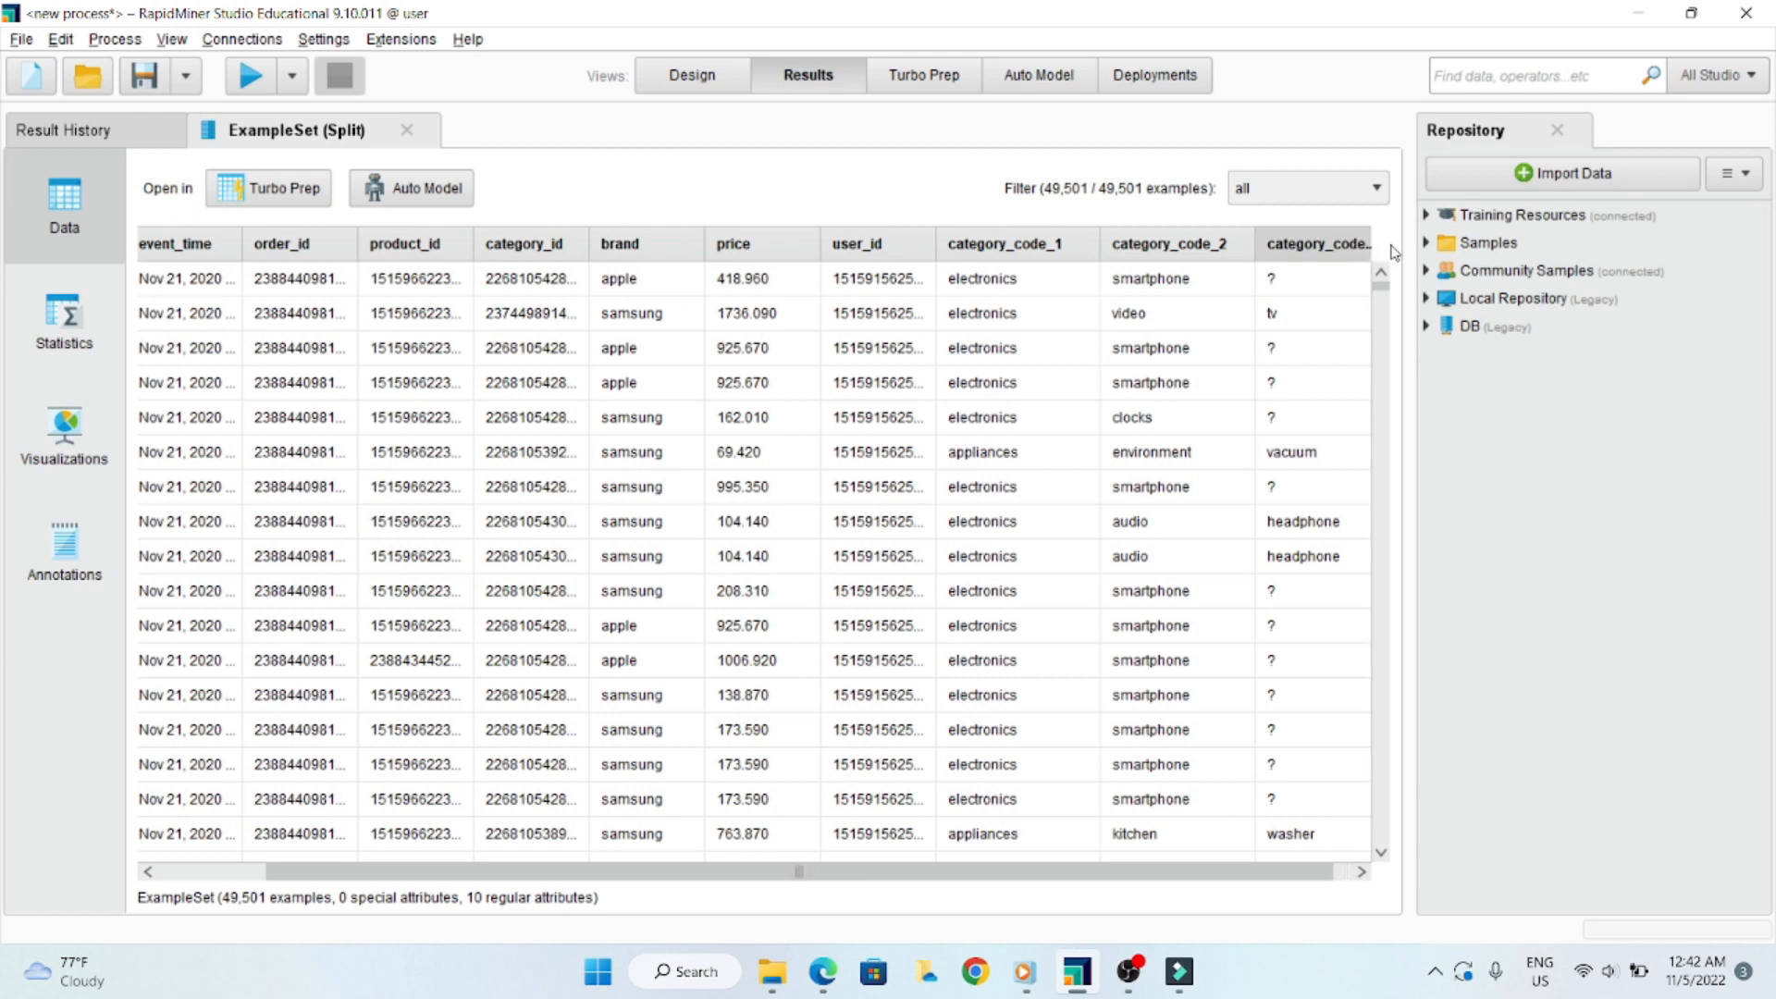
{"action": "left_click_drag", "start_coordinate": [1317, 875], "coordinate": [1353, 874]}
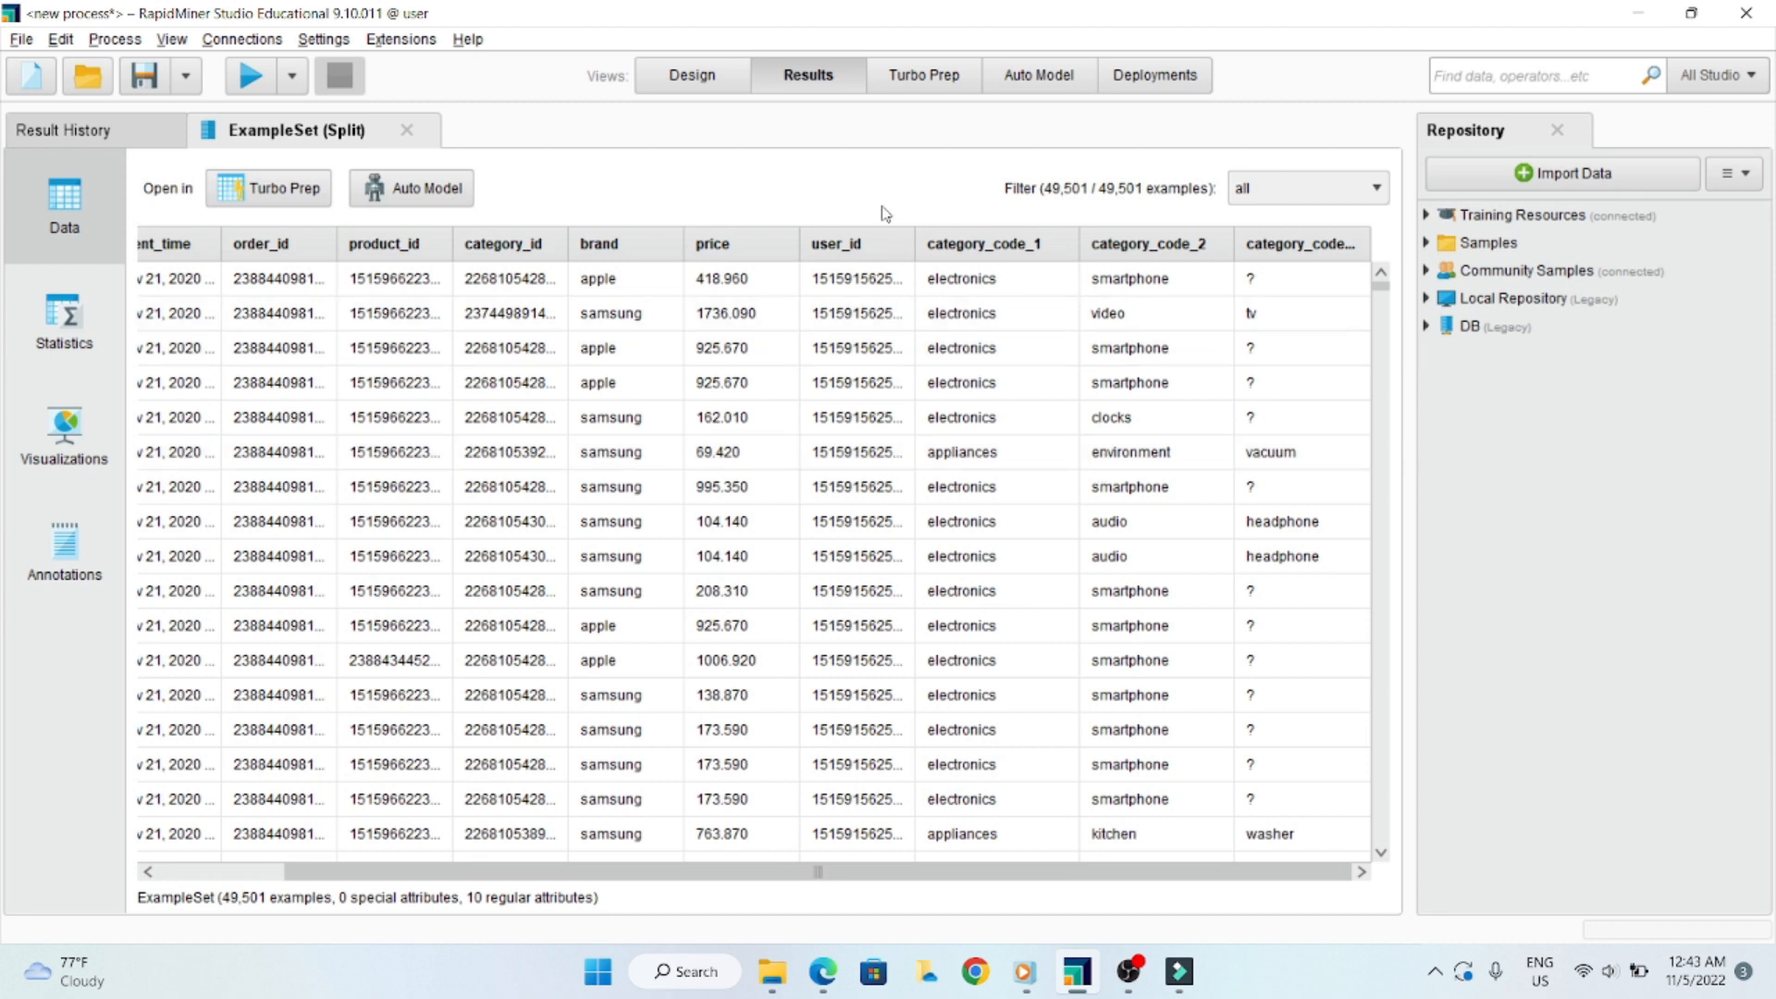
- Search the operators for "filter" in the process design and add a Filter Examples operator near Split
{"action": "left_click", "coordinate": [700, 78]}
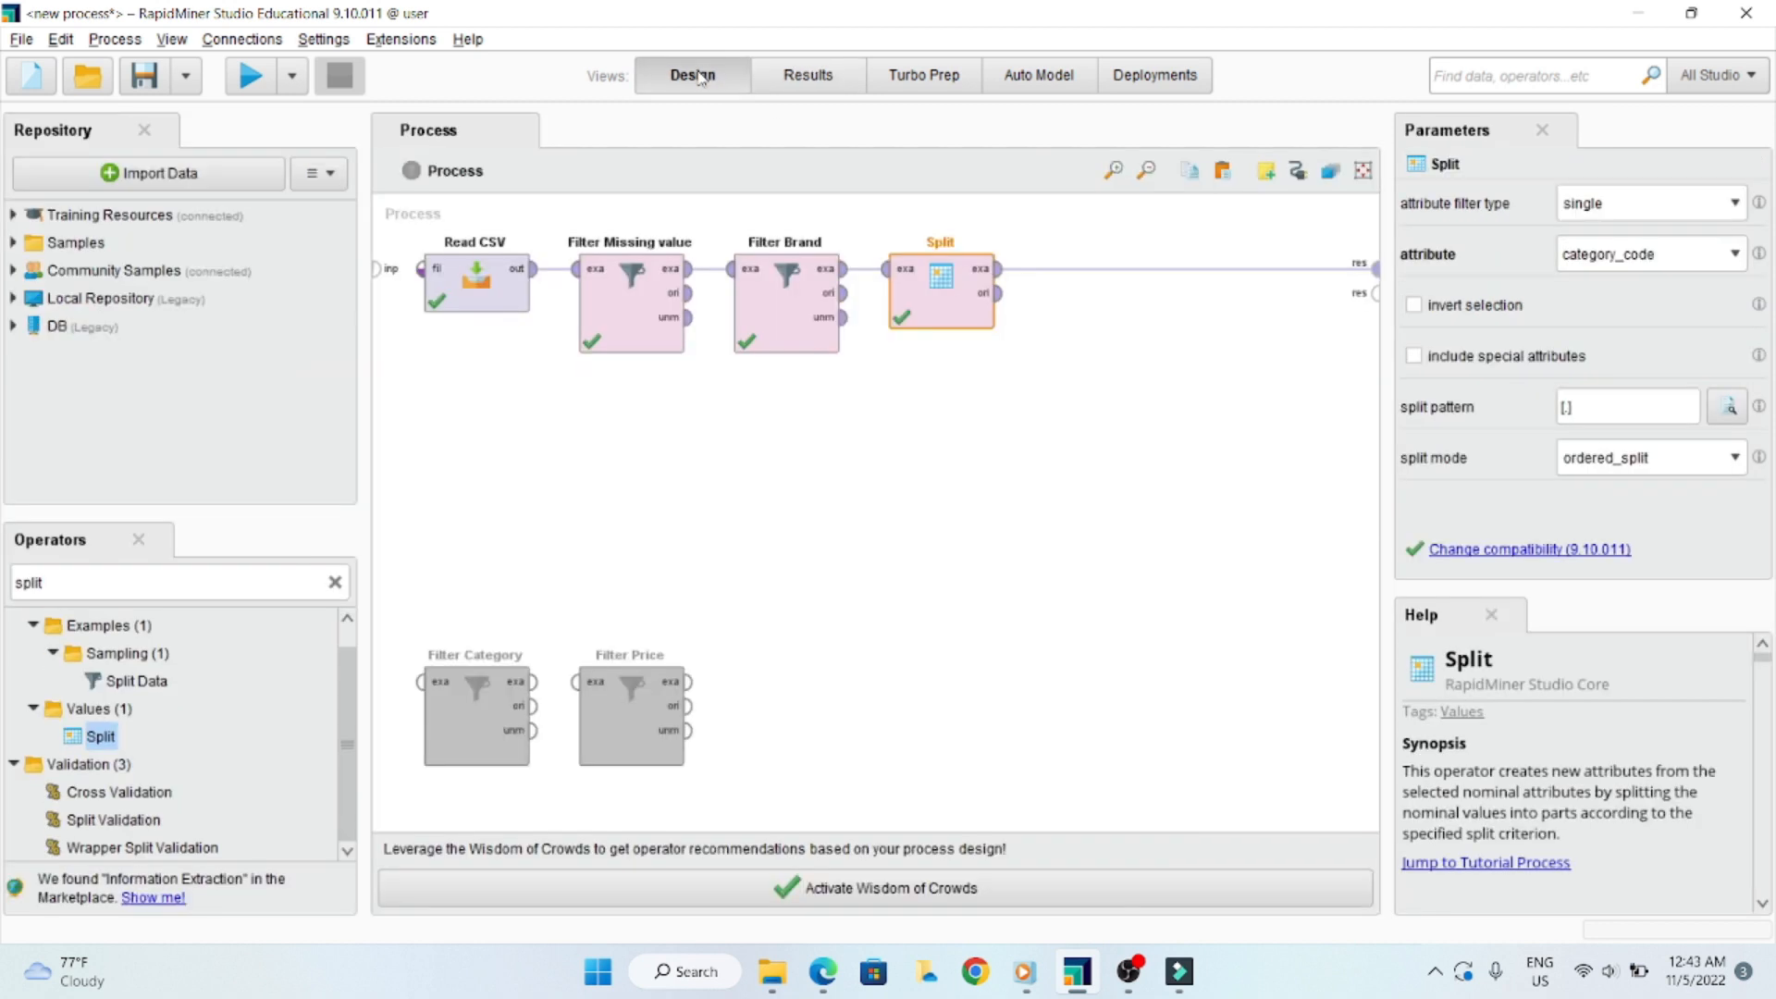
{"action": "left_click", "coordinate": [952, 536]}
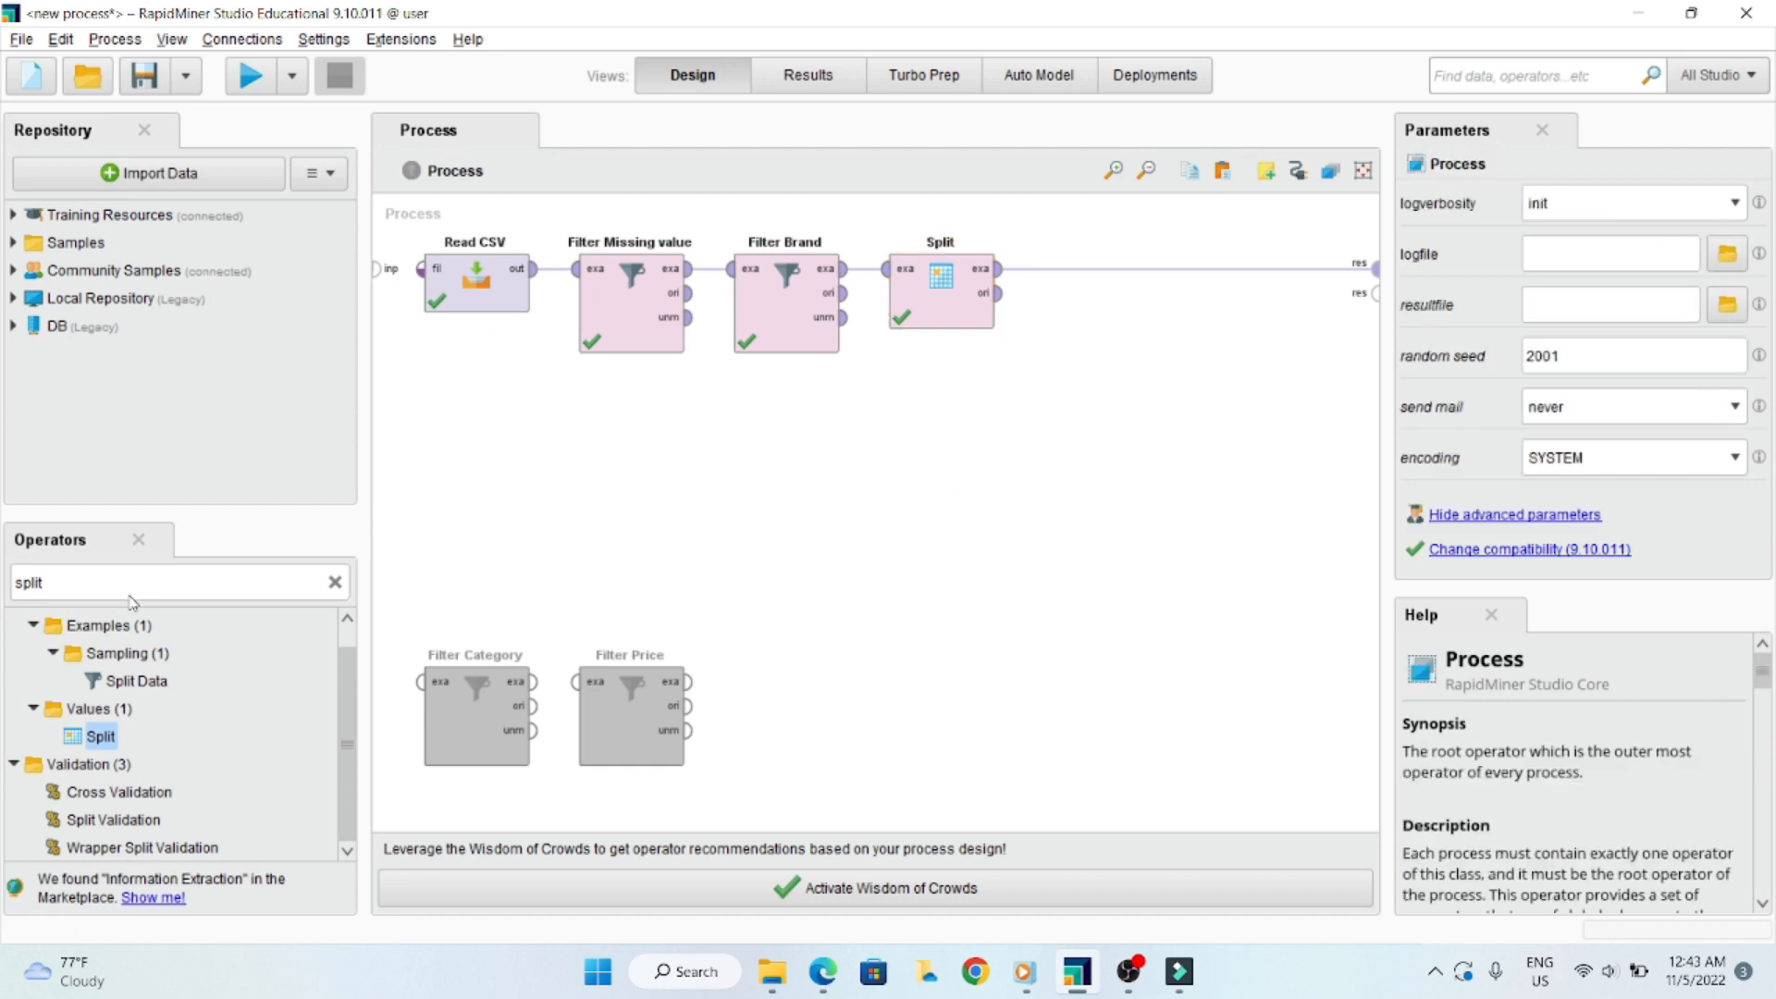
{"action": "left_click", "coordinate": [65, 582]}
{"action": "type", "text": "filter"}
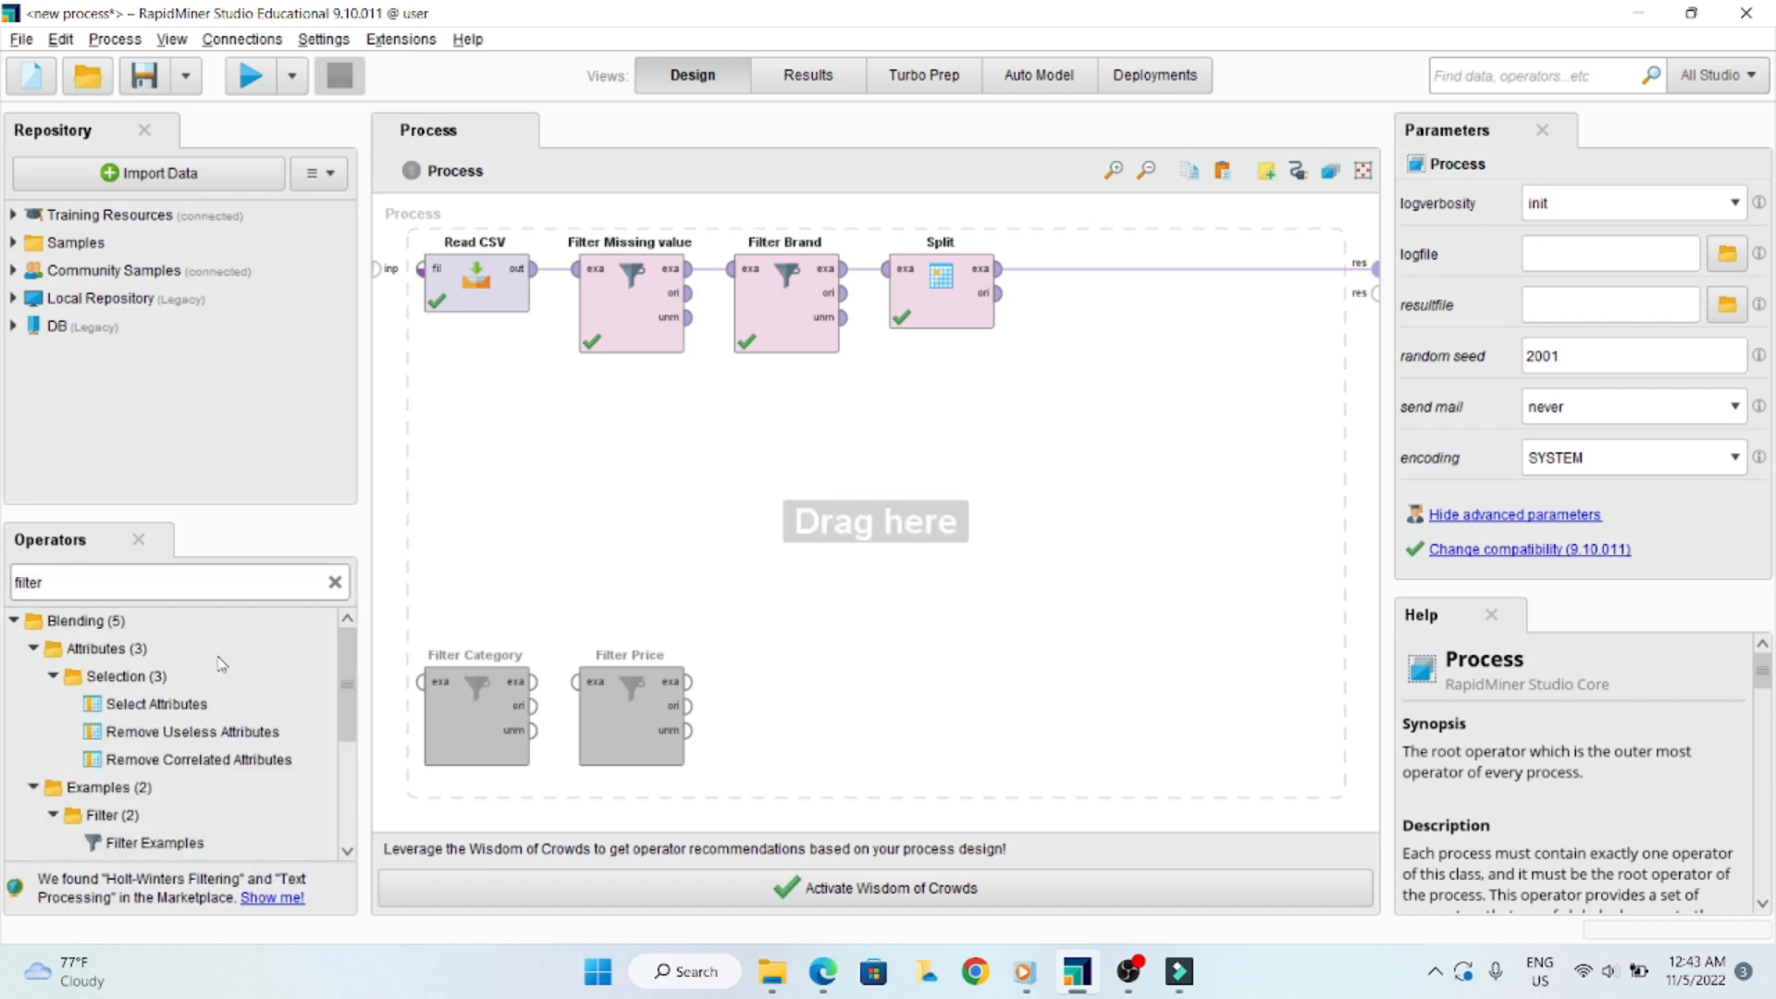
{"action": "scroll", "coordinate": [202, 714], "scroll_direction": "down", "scroll_amount": 3}
{"action": "left_click_drag", "start_coordinate": [158, 745], "coordinate": [1171, 402]}
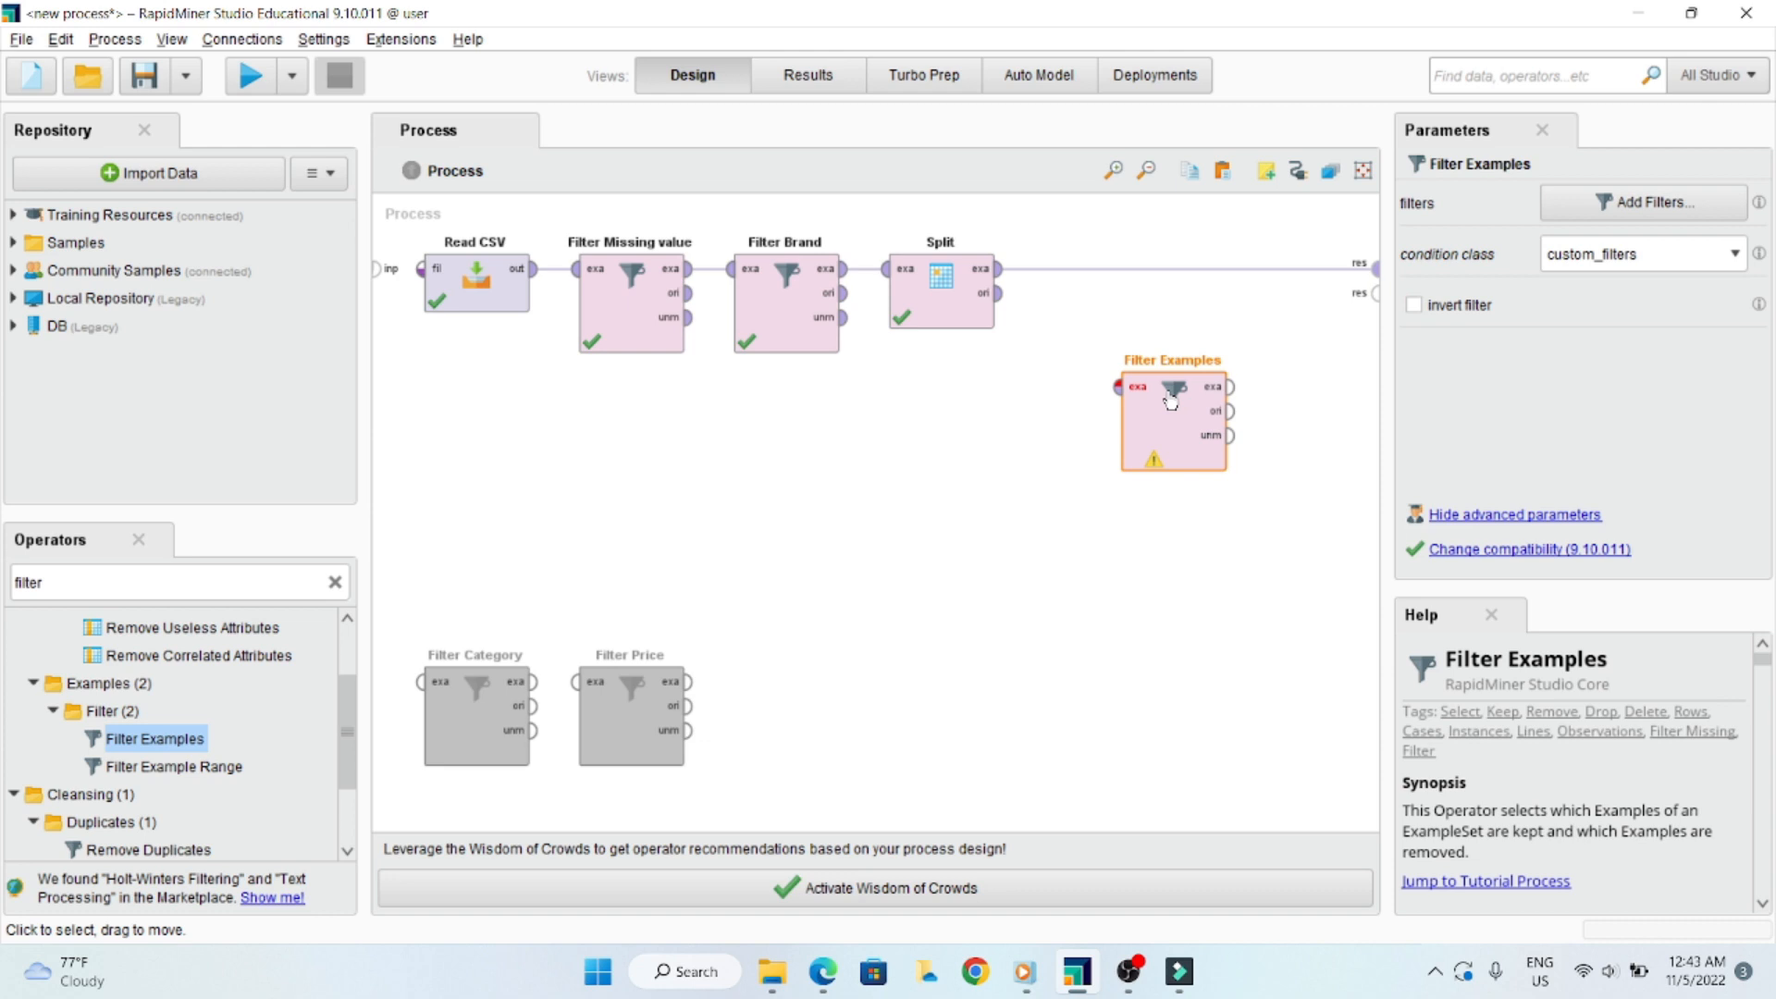
- Rename the new Filter Examples operator as "Filter Missing Value_2"
{"action": "double_click", "coordinate": [1193, 362]}
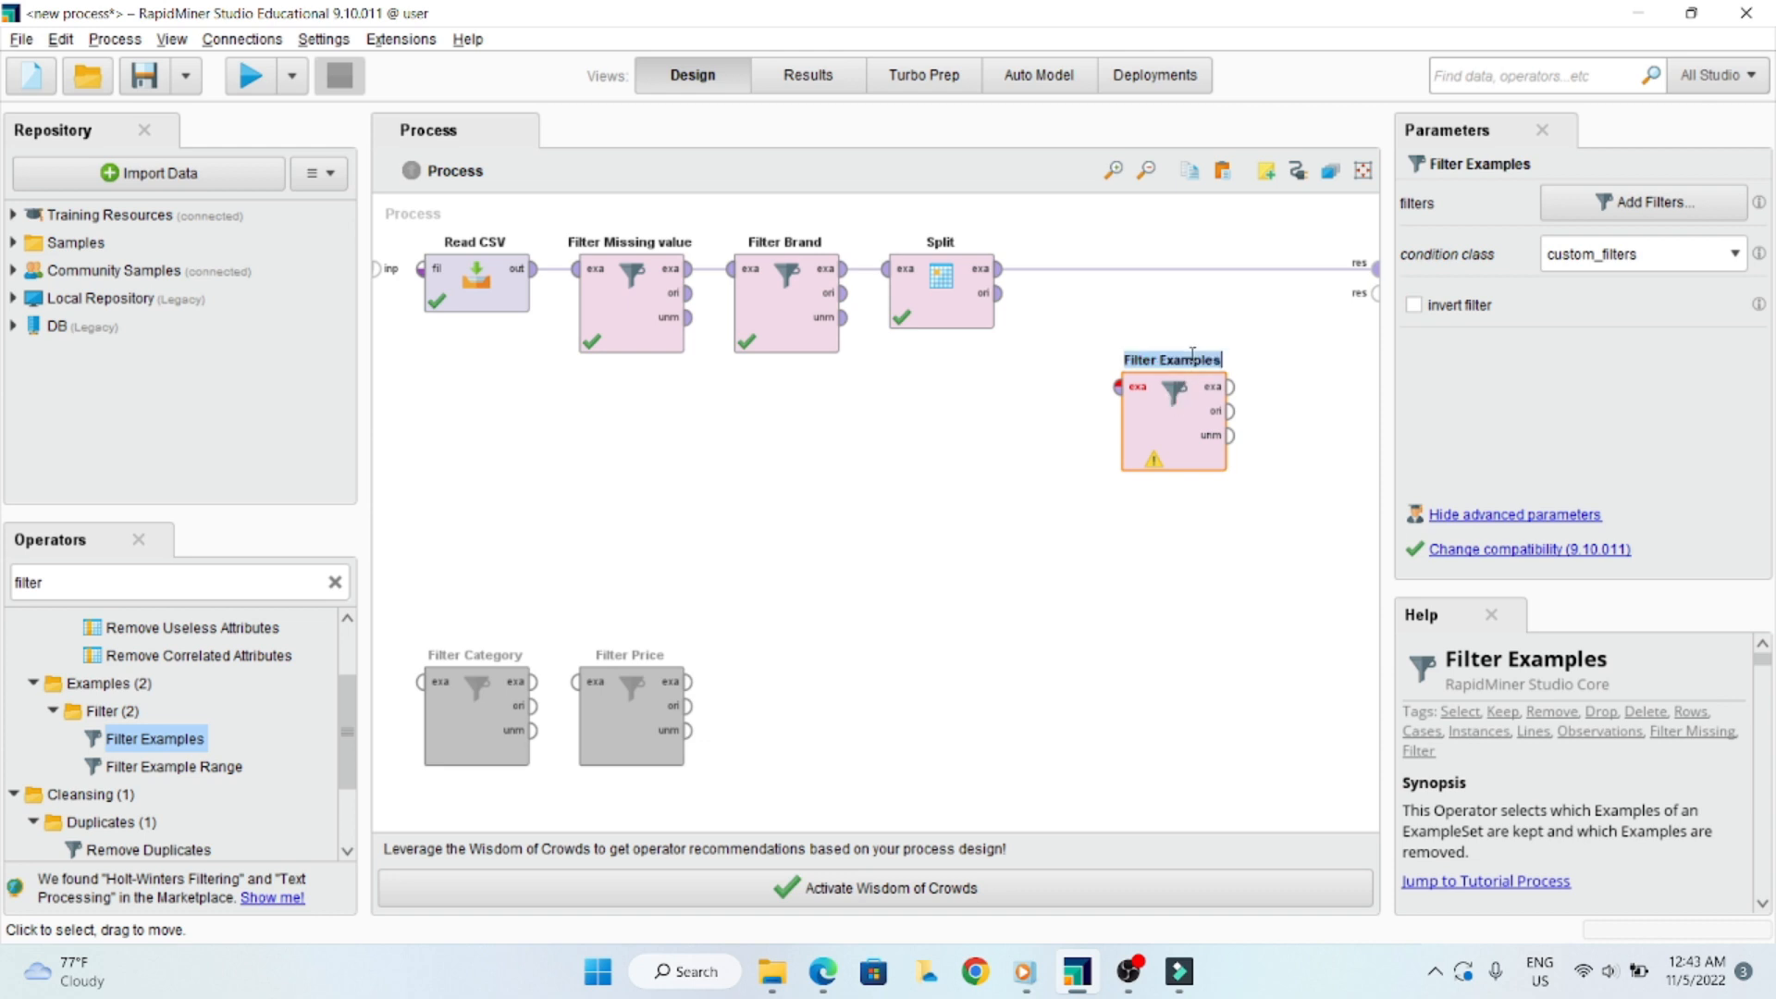
{"action": "key", "text": "Right"}
{"action": "key", "text": "BackSpace"}
{"action": "key", "text": "BackSpace"}
{"action": "key", "text": "BackSpace"}
{"action": "key", "text": "BackSpace"}
{"action": "key", "text": "BackSpace"}
{"action": "key", "text": "BackSpace"}
{"action": "key", "text": "BackSpace"}
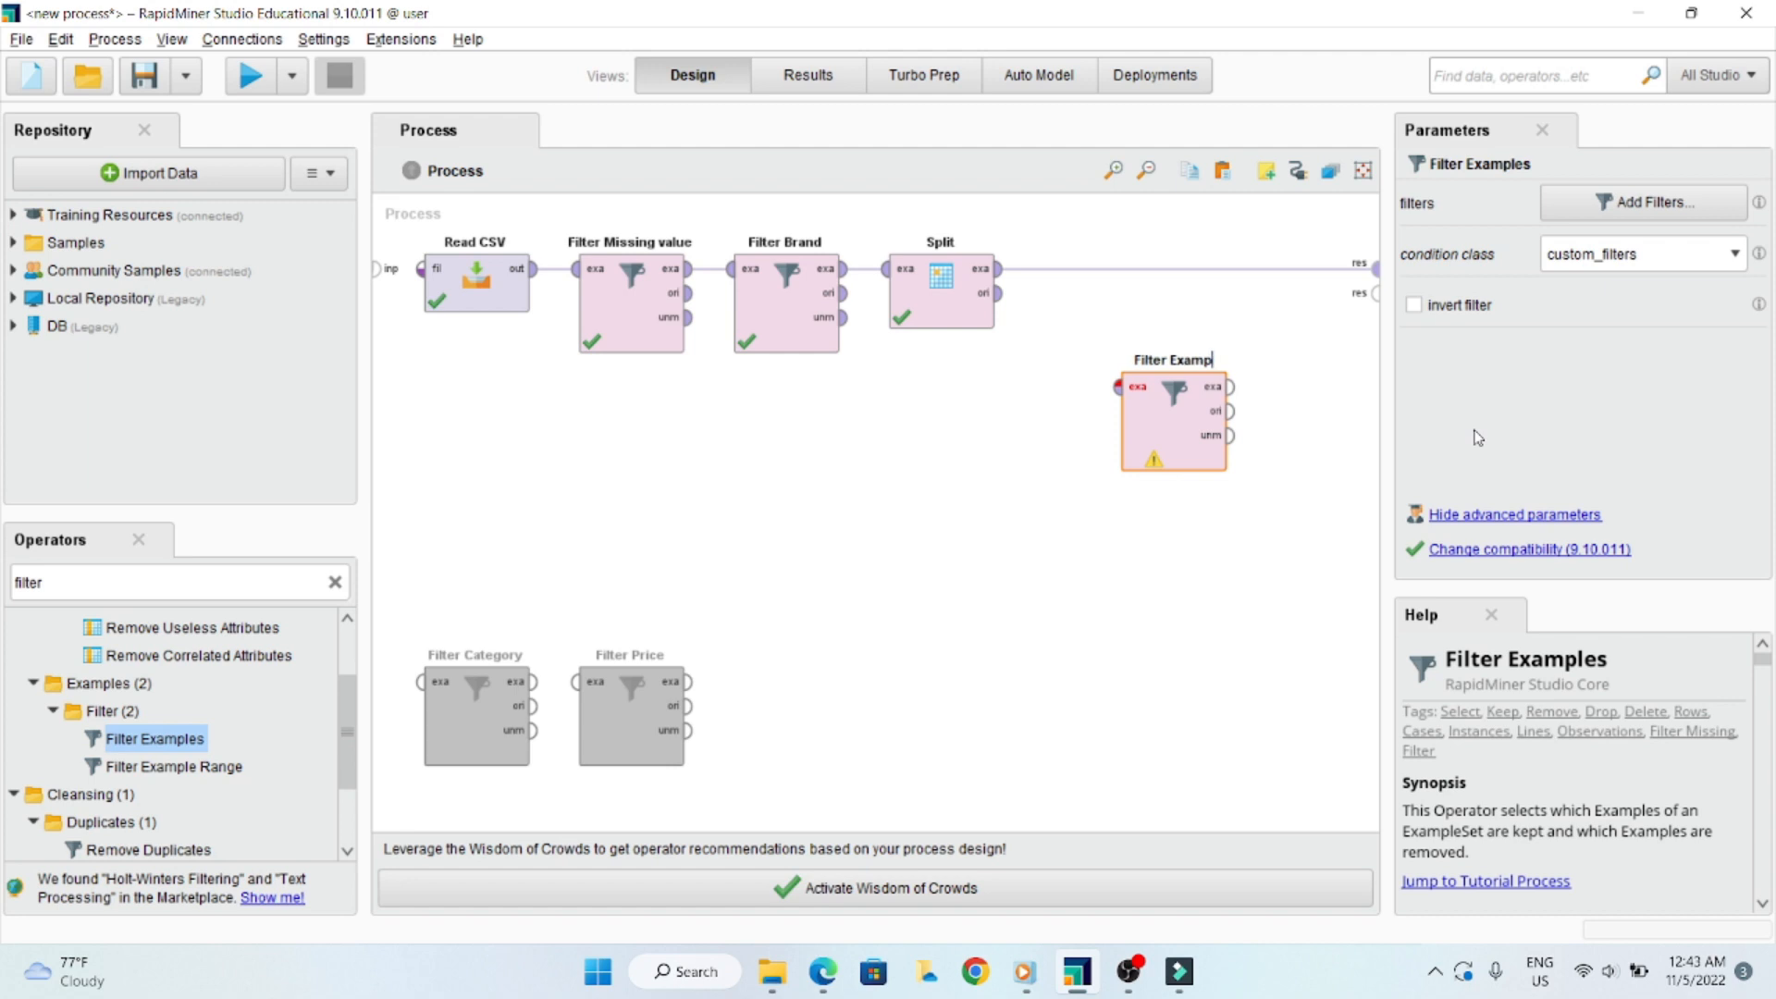
{"action": "key", "text": "BackSpace"}
{"action": "type", "text": "Missing Values"}
{"action": "key", "text": "BackSpace"}
{"action": "type", "text": "_2"}
{"action": "left_click", "coordinate": [1155, 620]}
- Place Filter Missing Value_2 in line after Split and connect it between Split's exa output and the process result port
{"action": "left_click", "coordinate": [1000, 271], "text": "alt"}
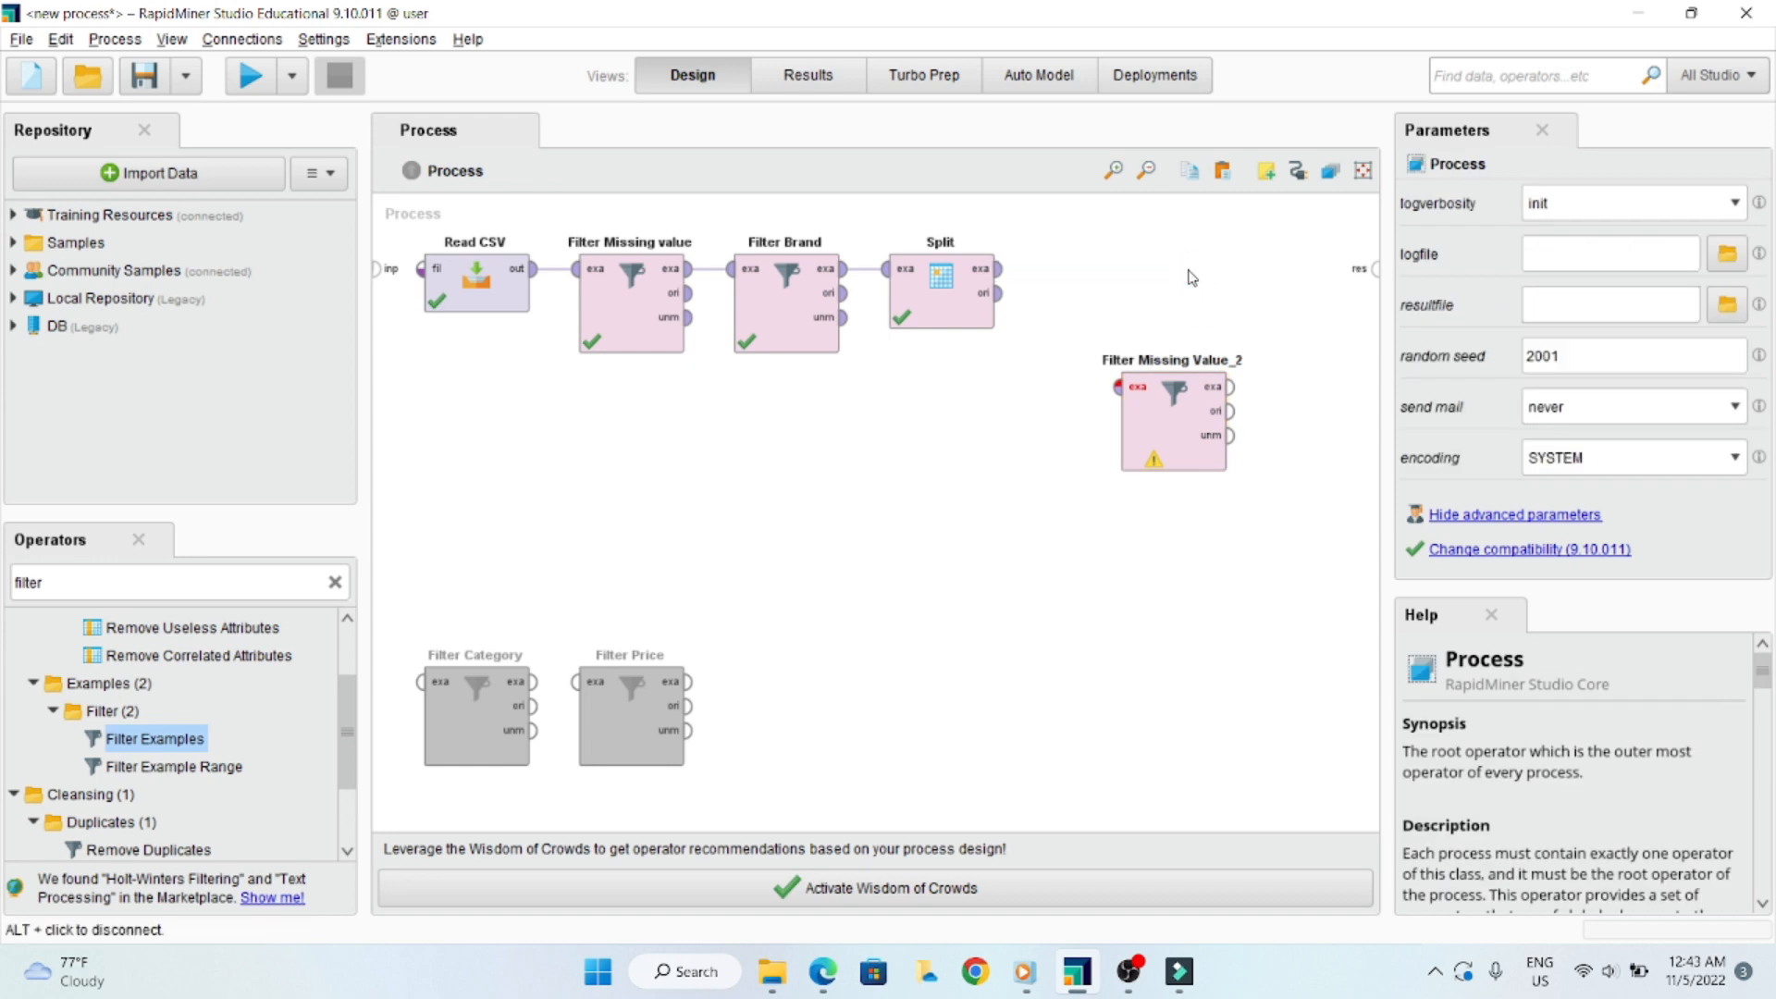
{"action": "left_click", "coordinate": [1000, 271]}
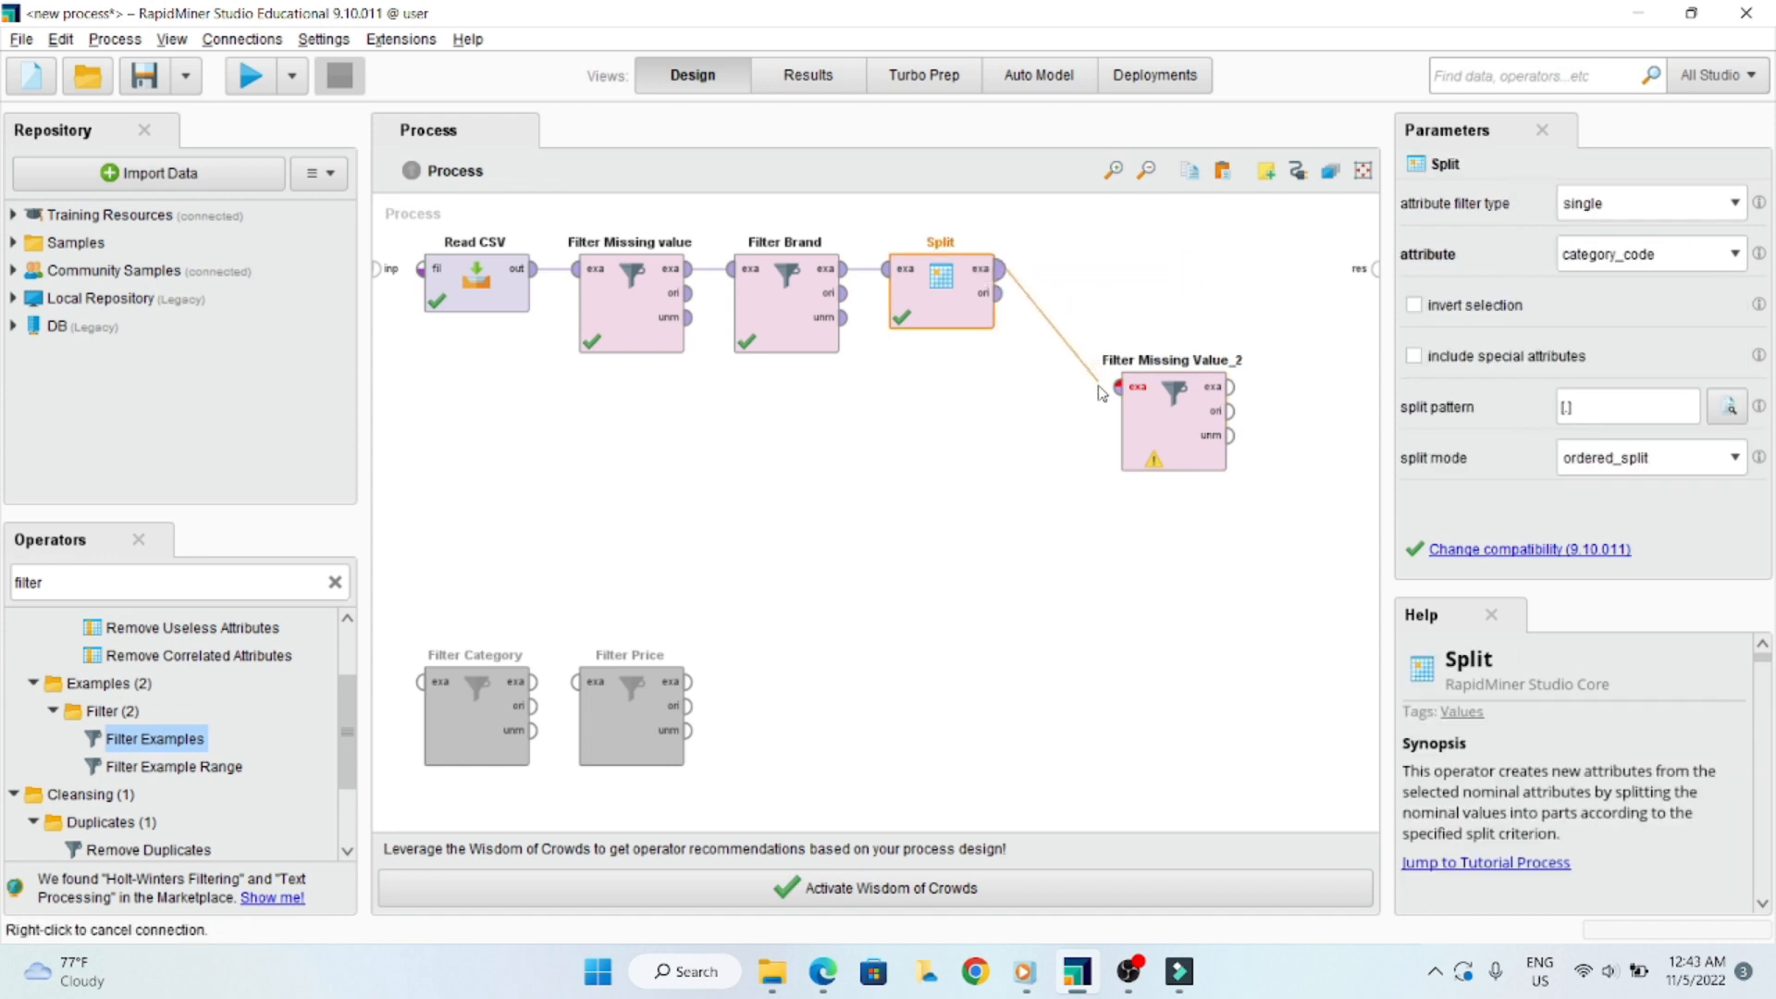
{"action": "left_click", "coordinate": [1119, 388]}
{"action": "left_click_drag", "start_coordinate": [1136, 357], "coordinate": [1058, 238]}
{"action": "left_click", "coordinate": [1154, 274]}
{"action": "left_click", "coordinate": [1377, 269]}
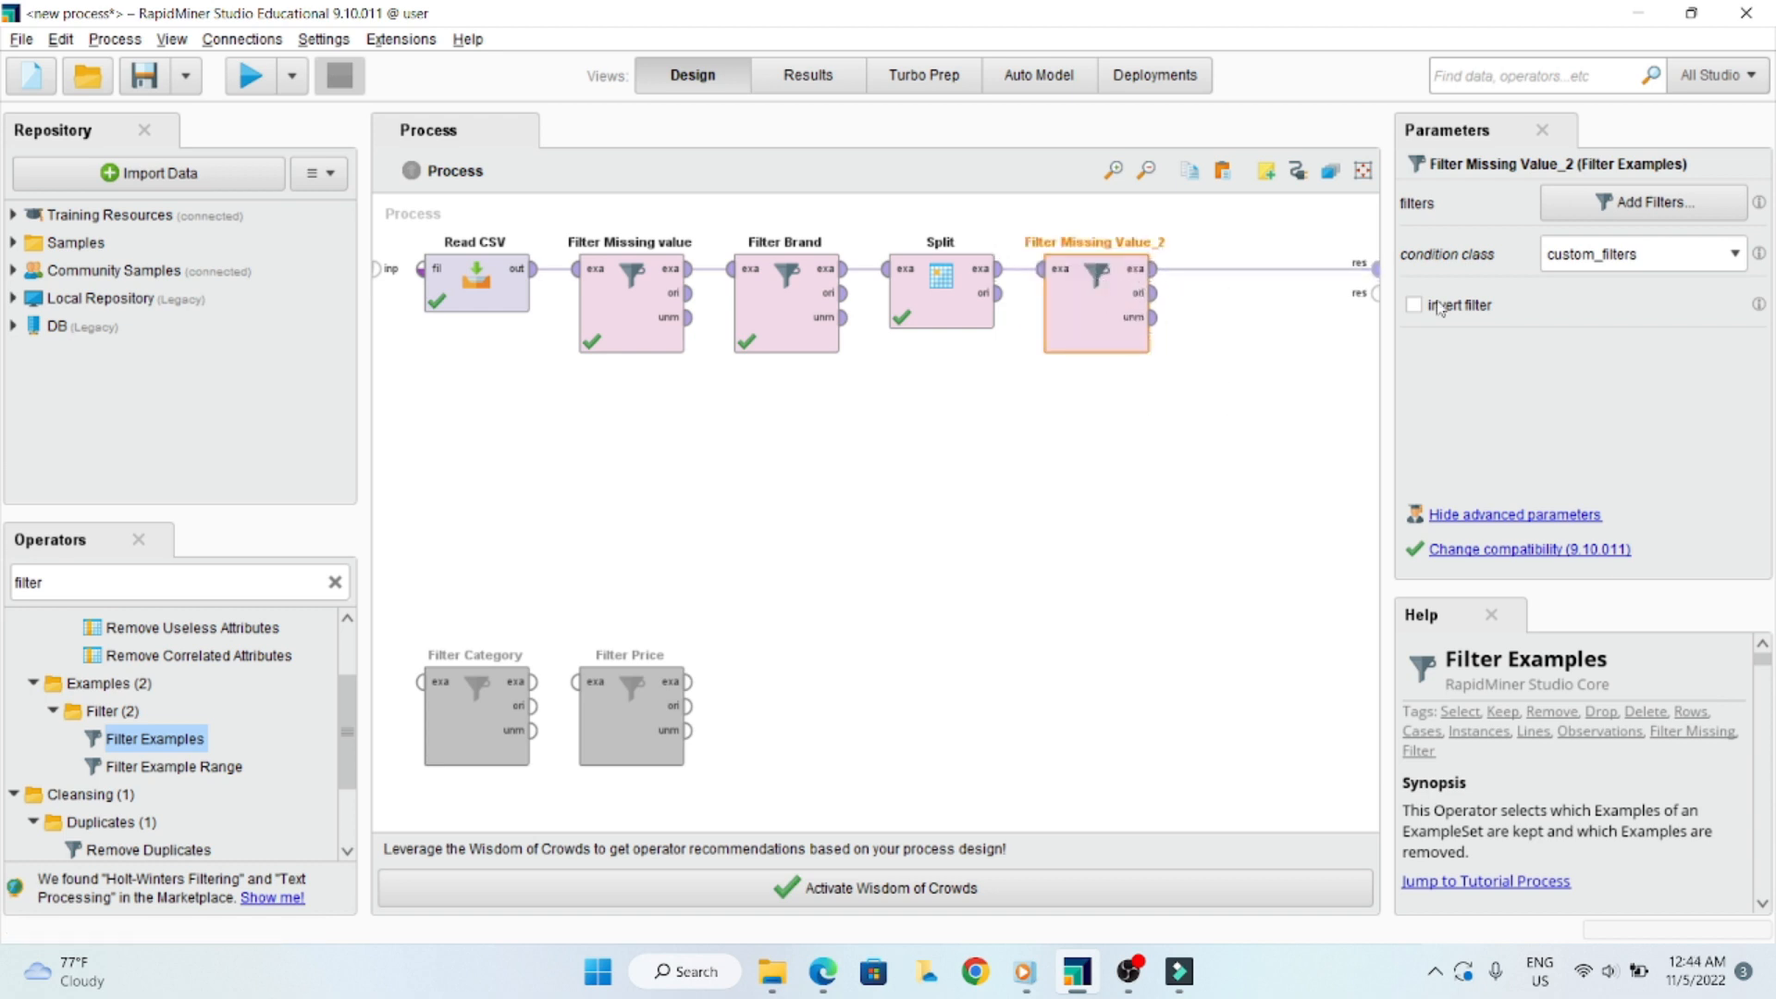
- Set Filter Missing Value_2's condition class to no_missing_attributes and run the process after checking the earlier Split results
{"action": "left_click", "coordinate": [1736, 256]}
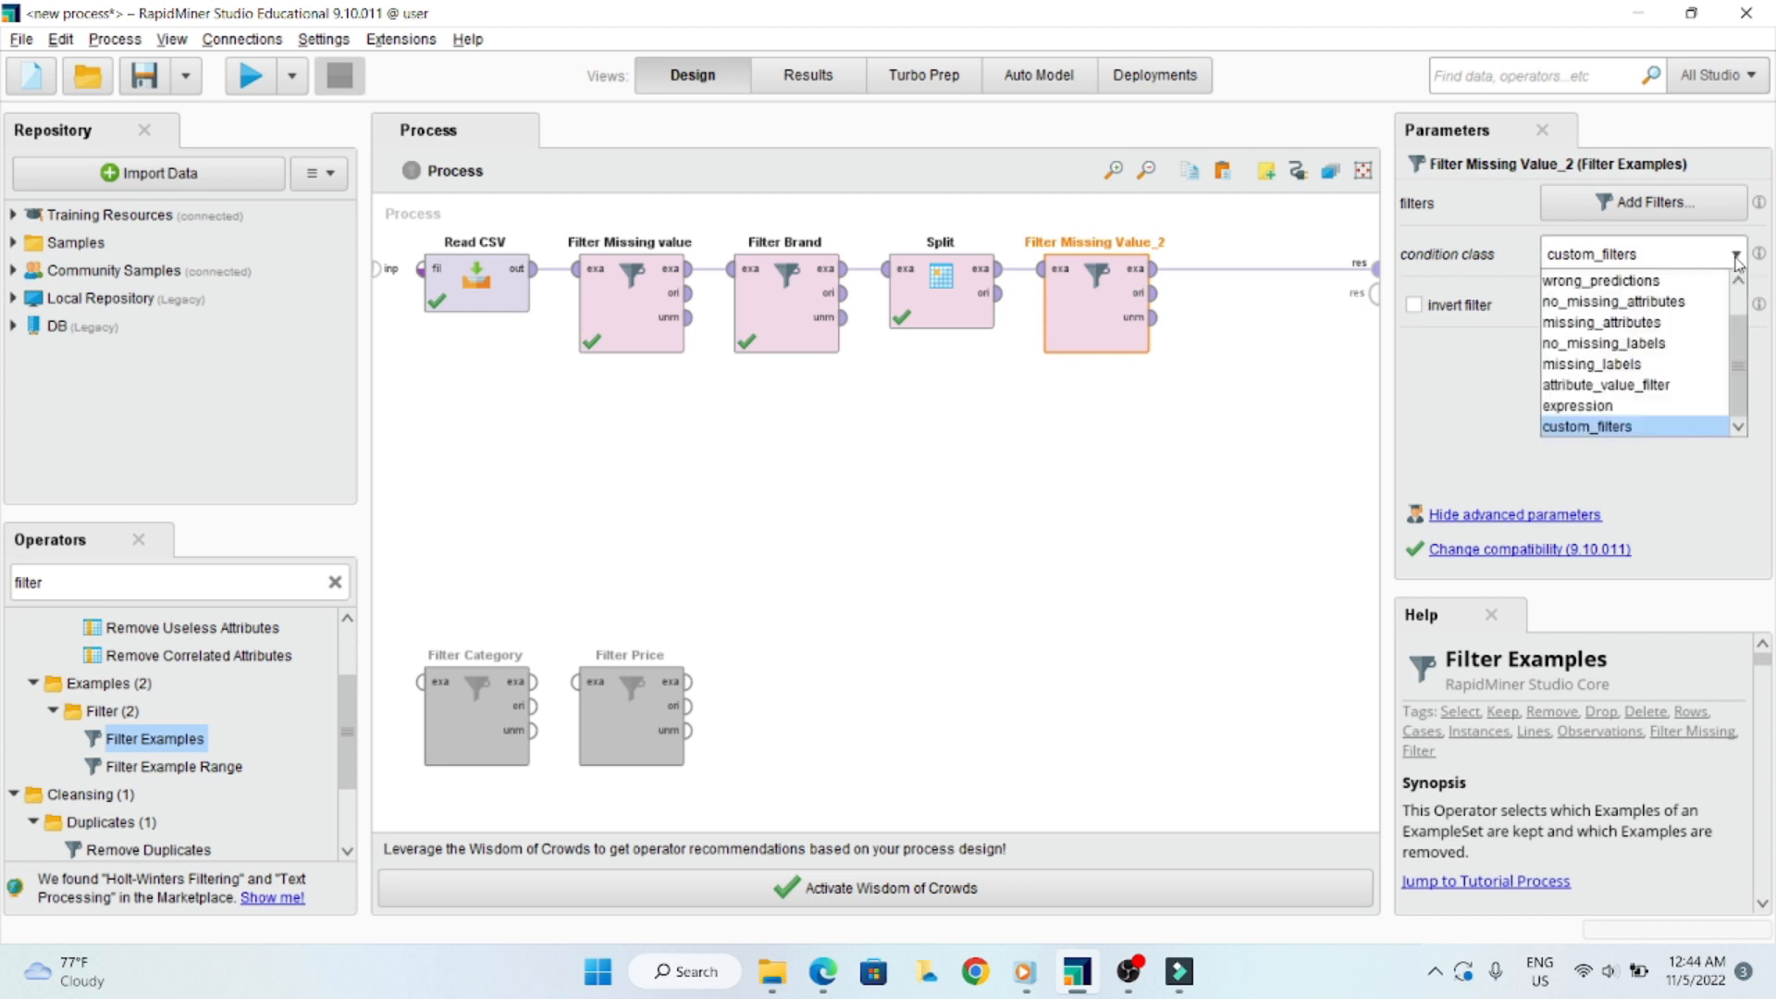
{"action": "left_click", "coordinate": [1656, 302]}
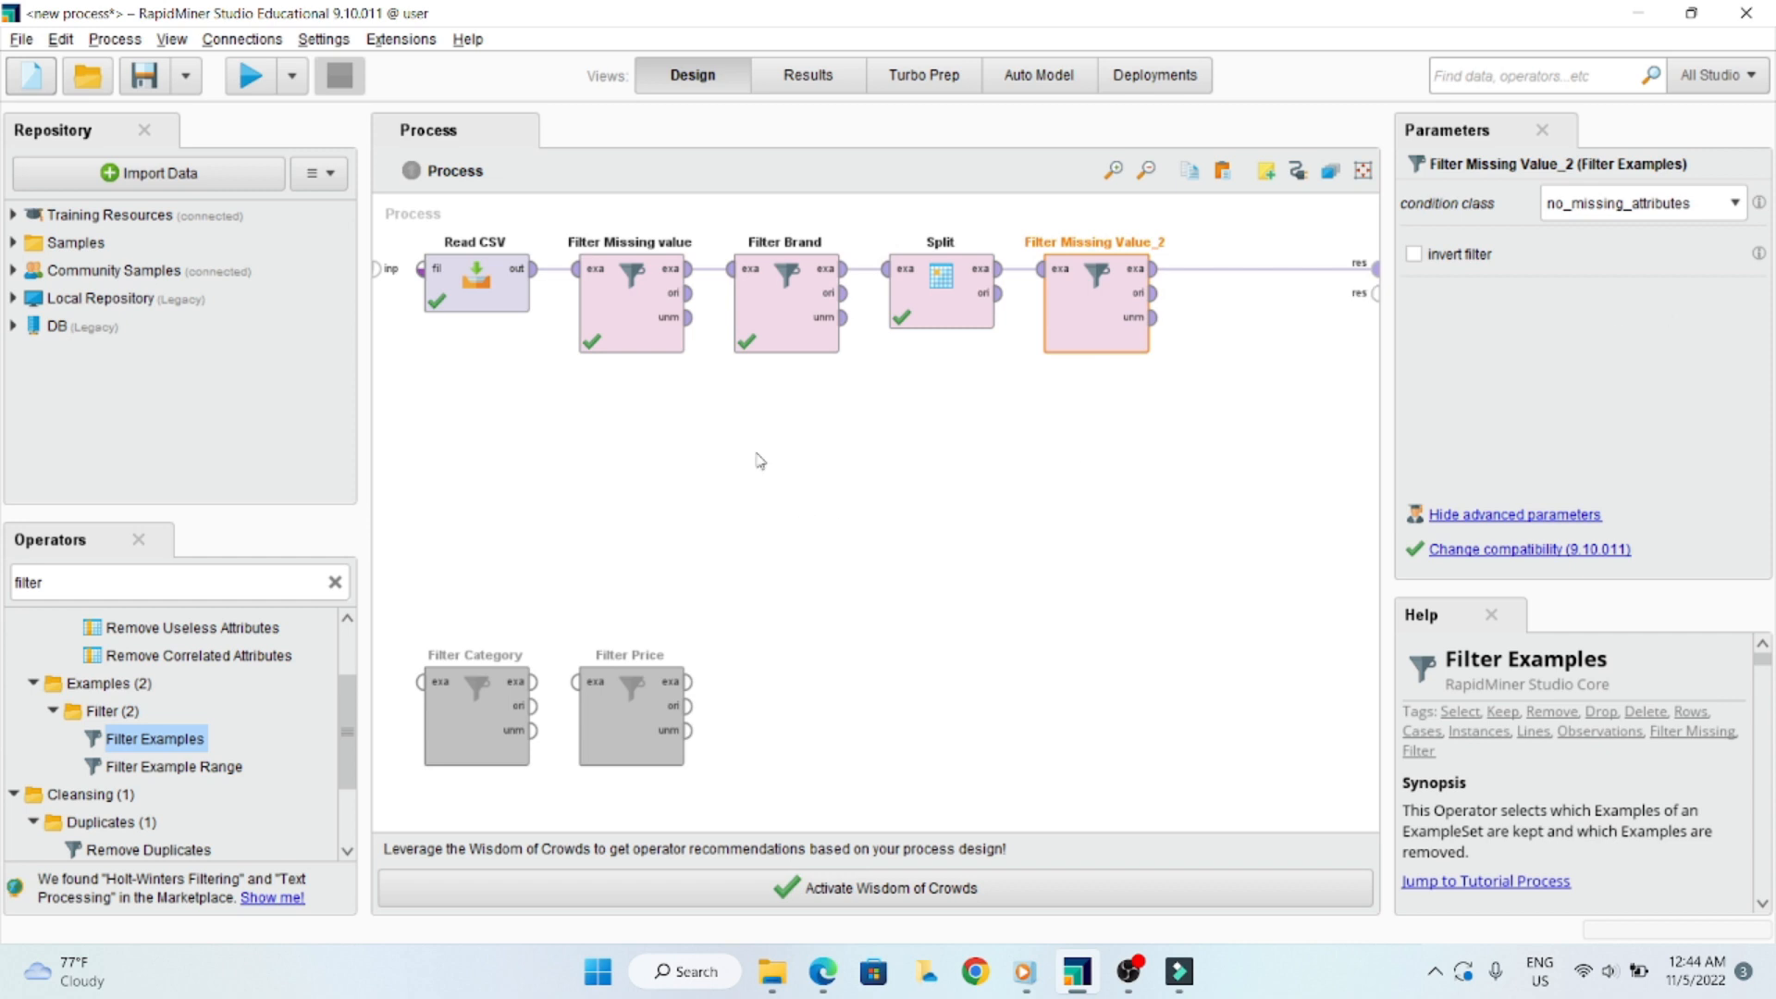
{"action": "left_click", "coordinate": [791, 81]}
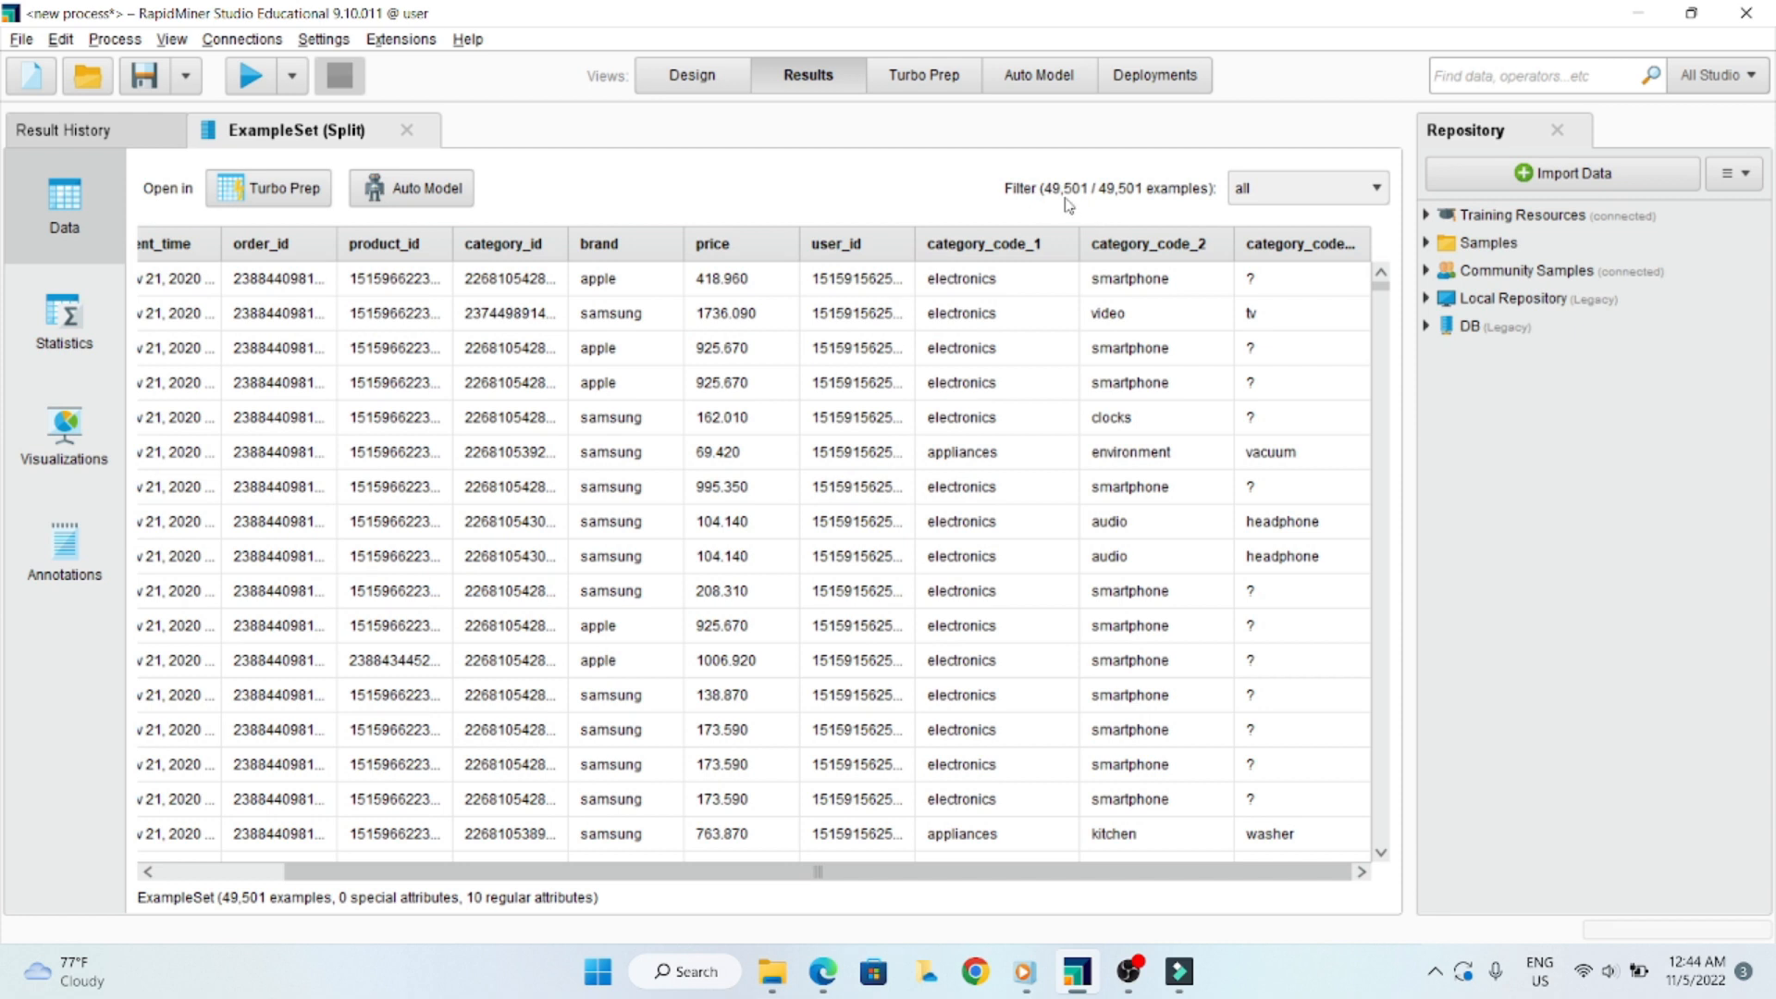
{"action": "left_click", "coordinate": [692, 78]}
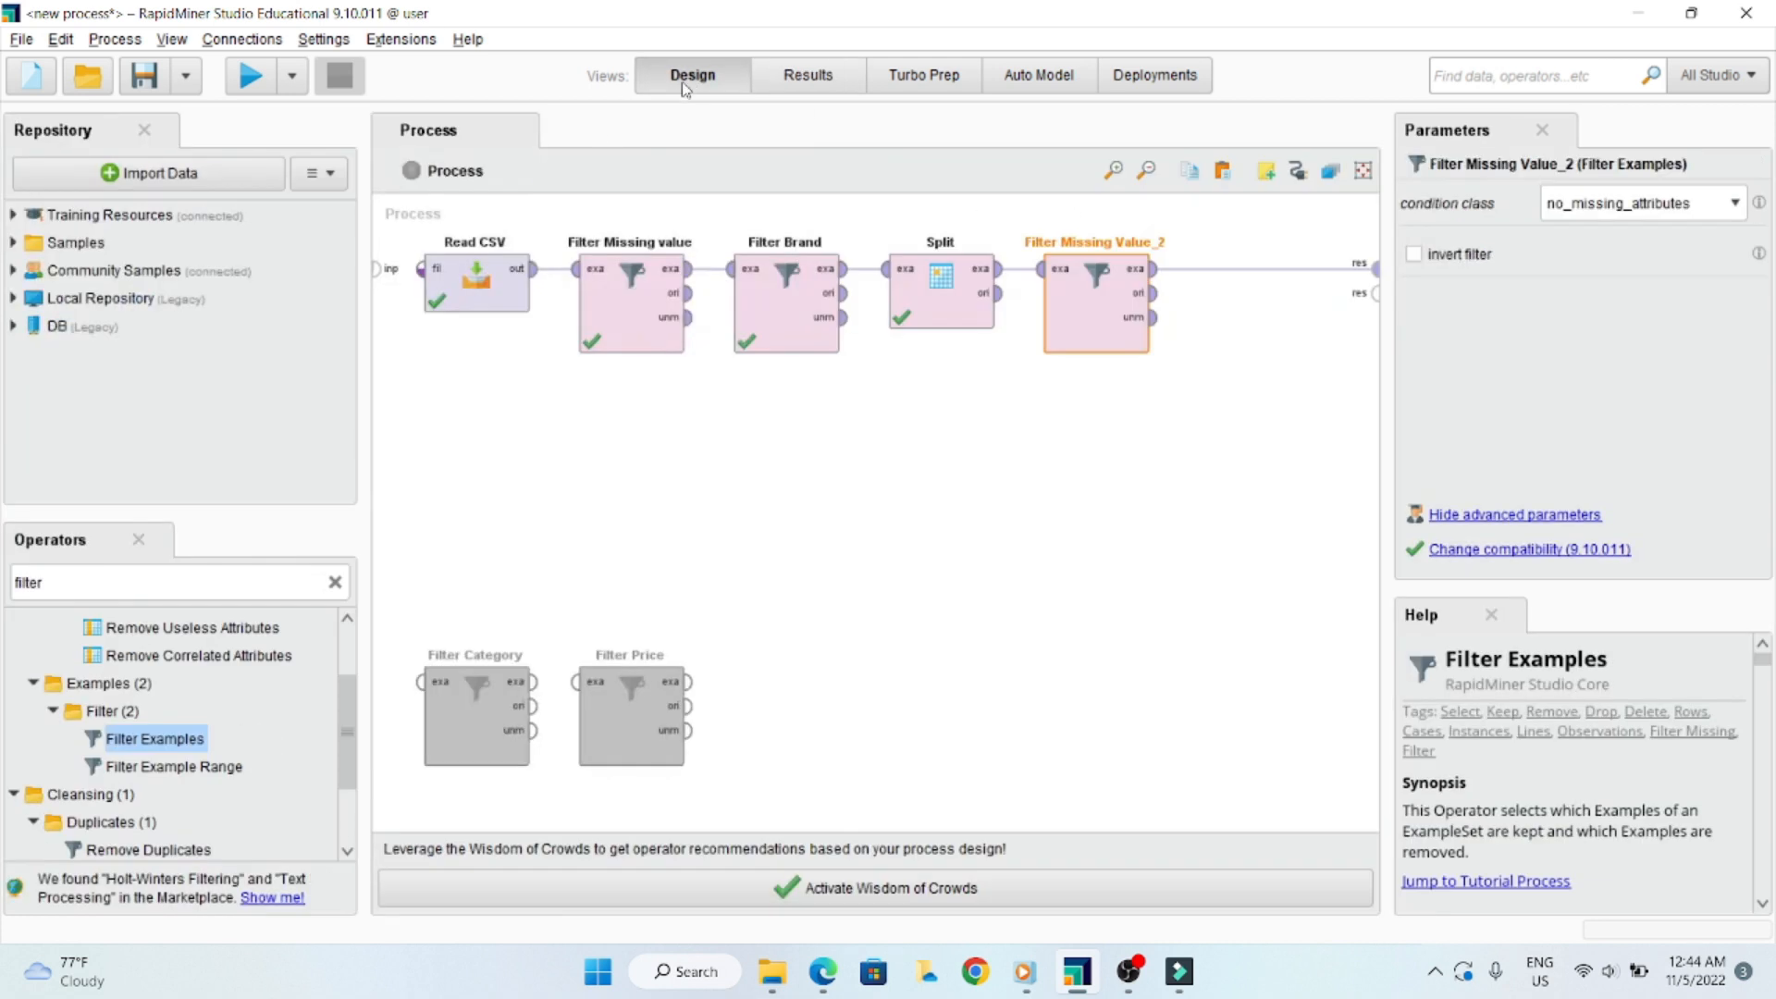
{"action": "left_click", "coordinate": [249, 76]}
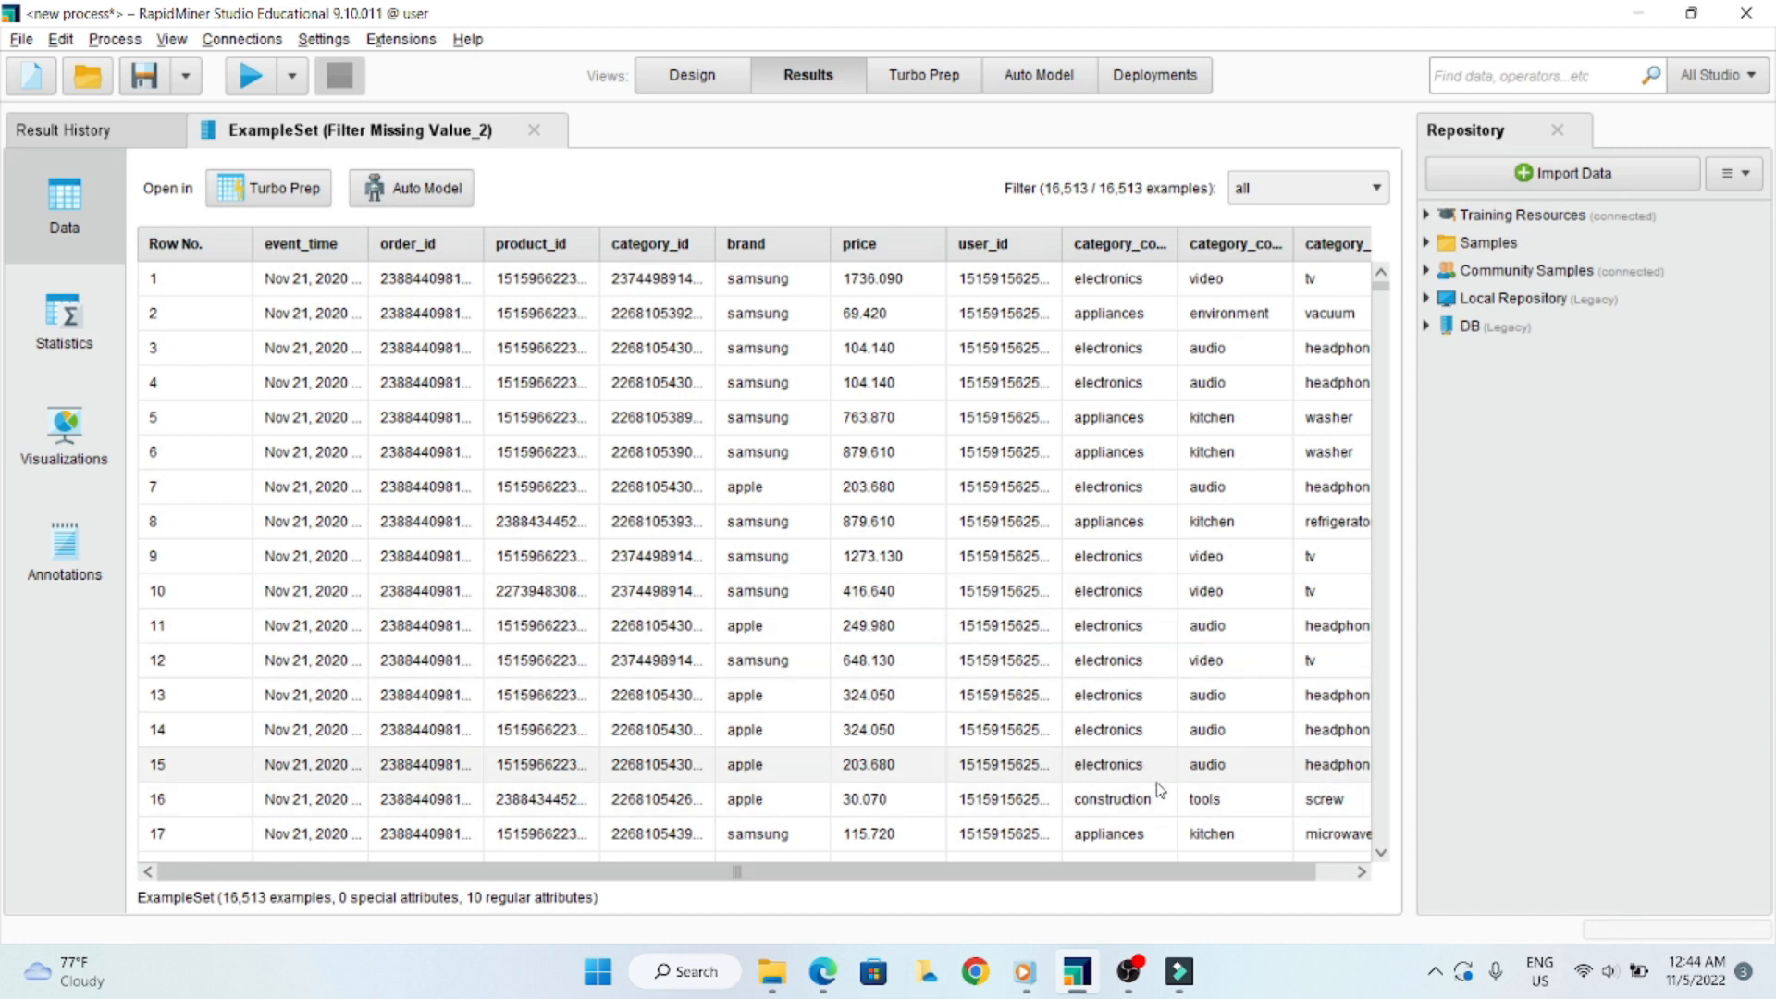
- Widen the user_id, category_code_1, product_id and order_id columns in the filtered results to inspect their values
{"action": "left_click", "coordinate": [1336, 872]}
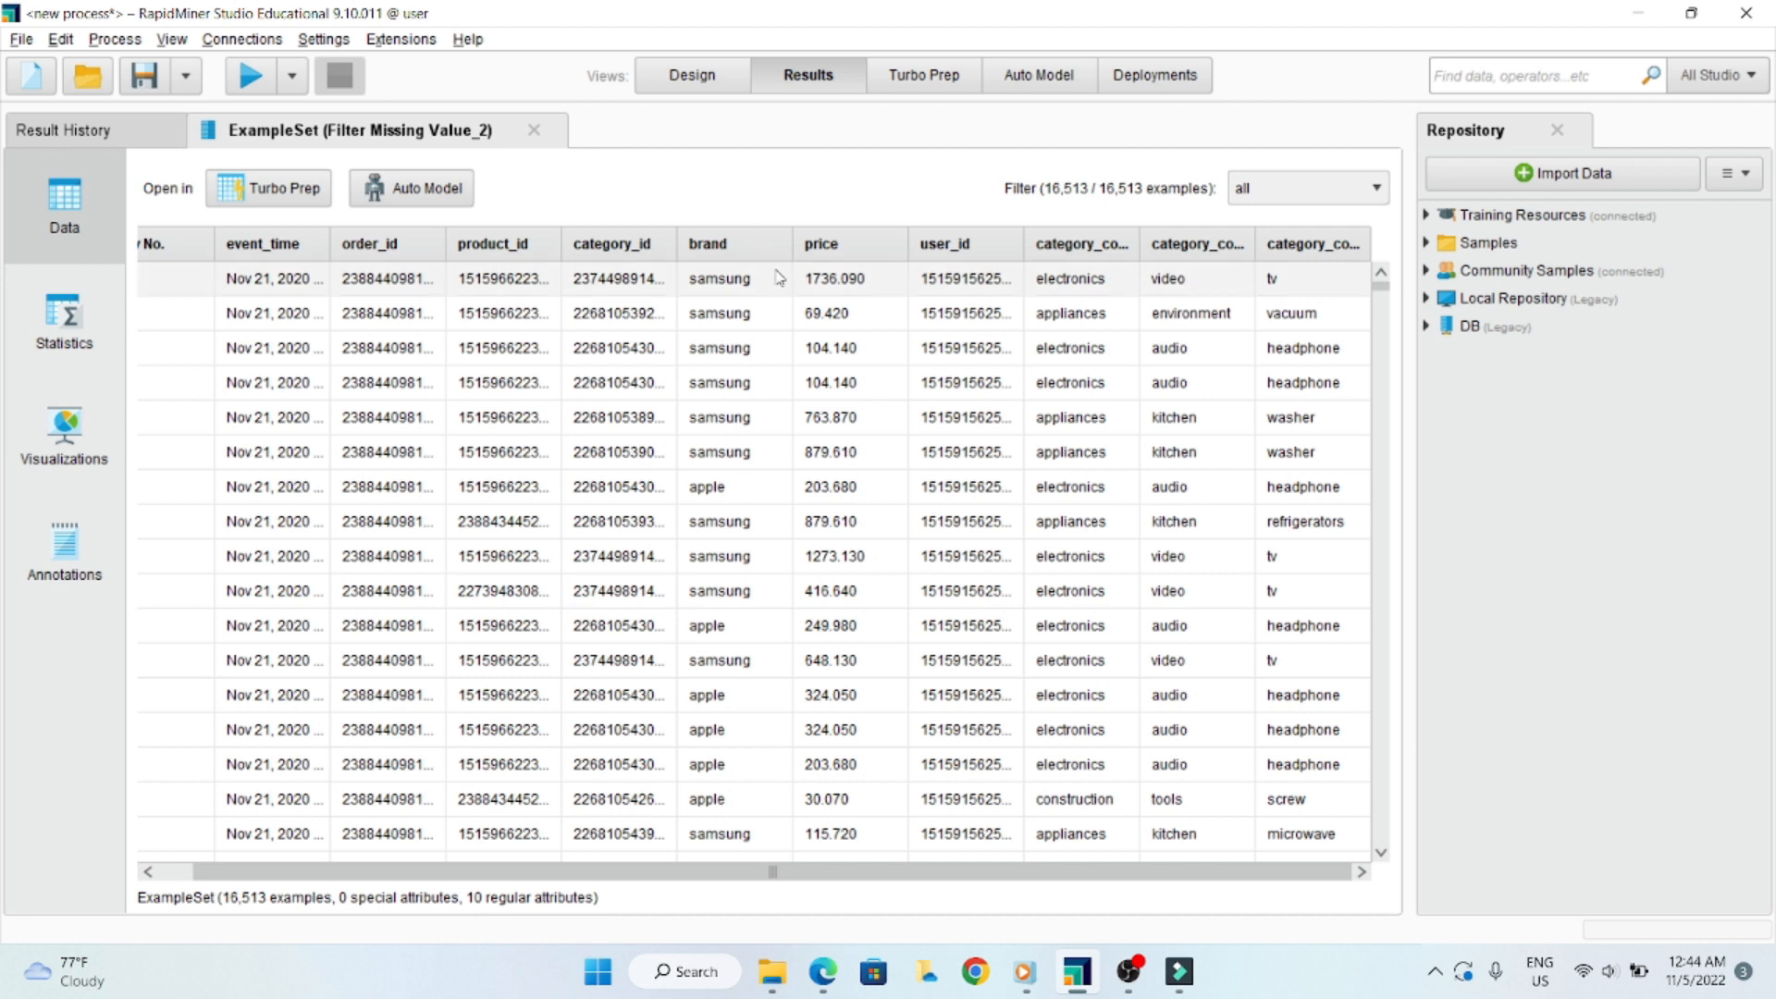
{"action": "left_click_drag", "start_coordinate": [1024, 243], "coordinate": [1111, 246]}
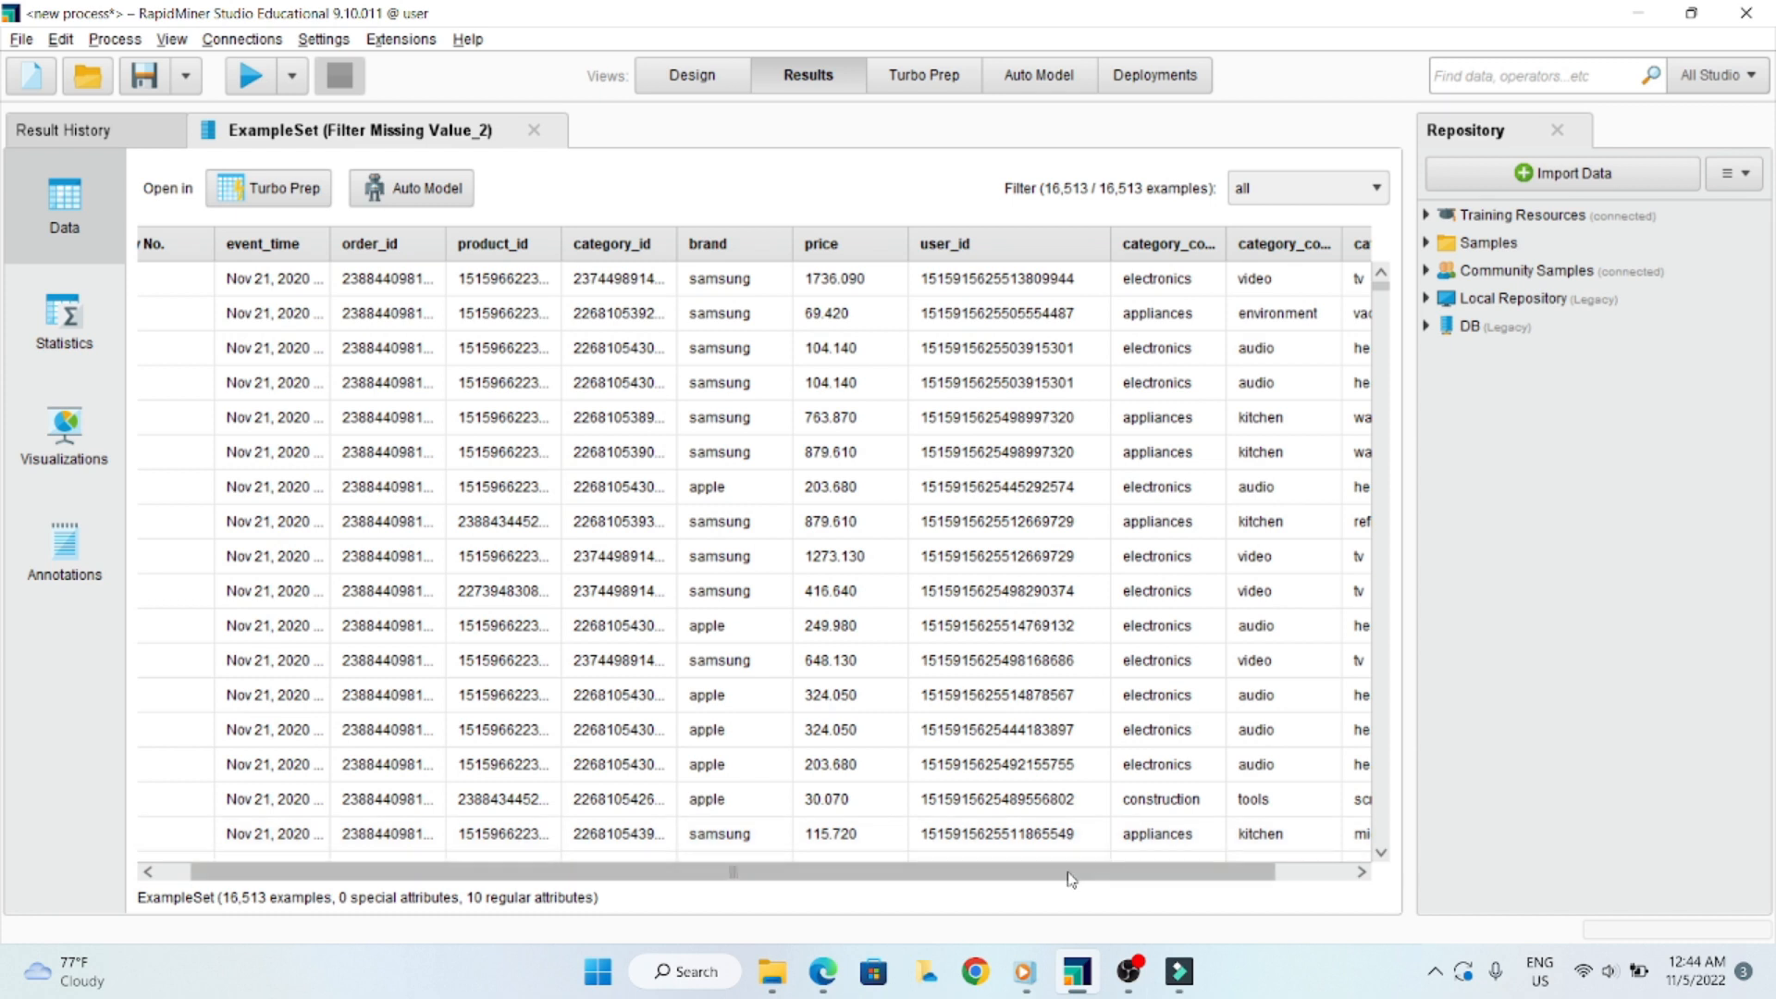
{"action": "left_click_drag", "start_coordinate": [1070, 879], "coordinate": [1151, 879]}
{"action": "left_click_drag", "start_coordinate": [1142, 248], "coordinate": [1180, 251]}
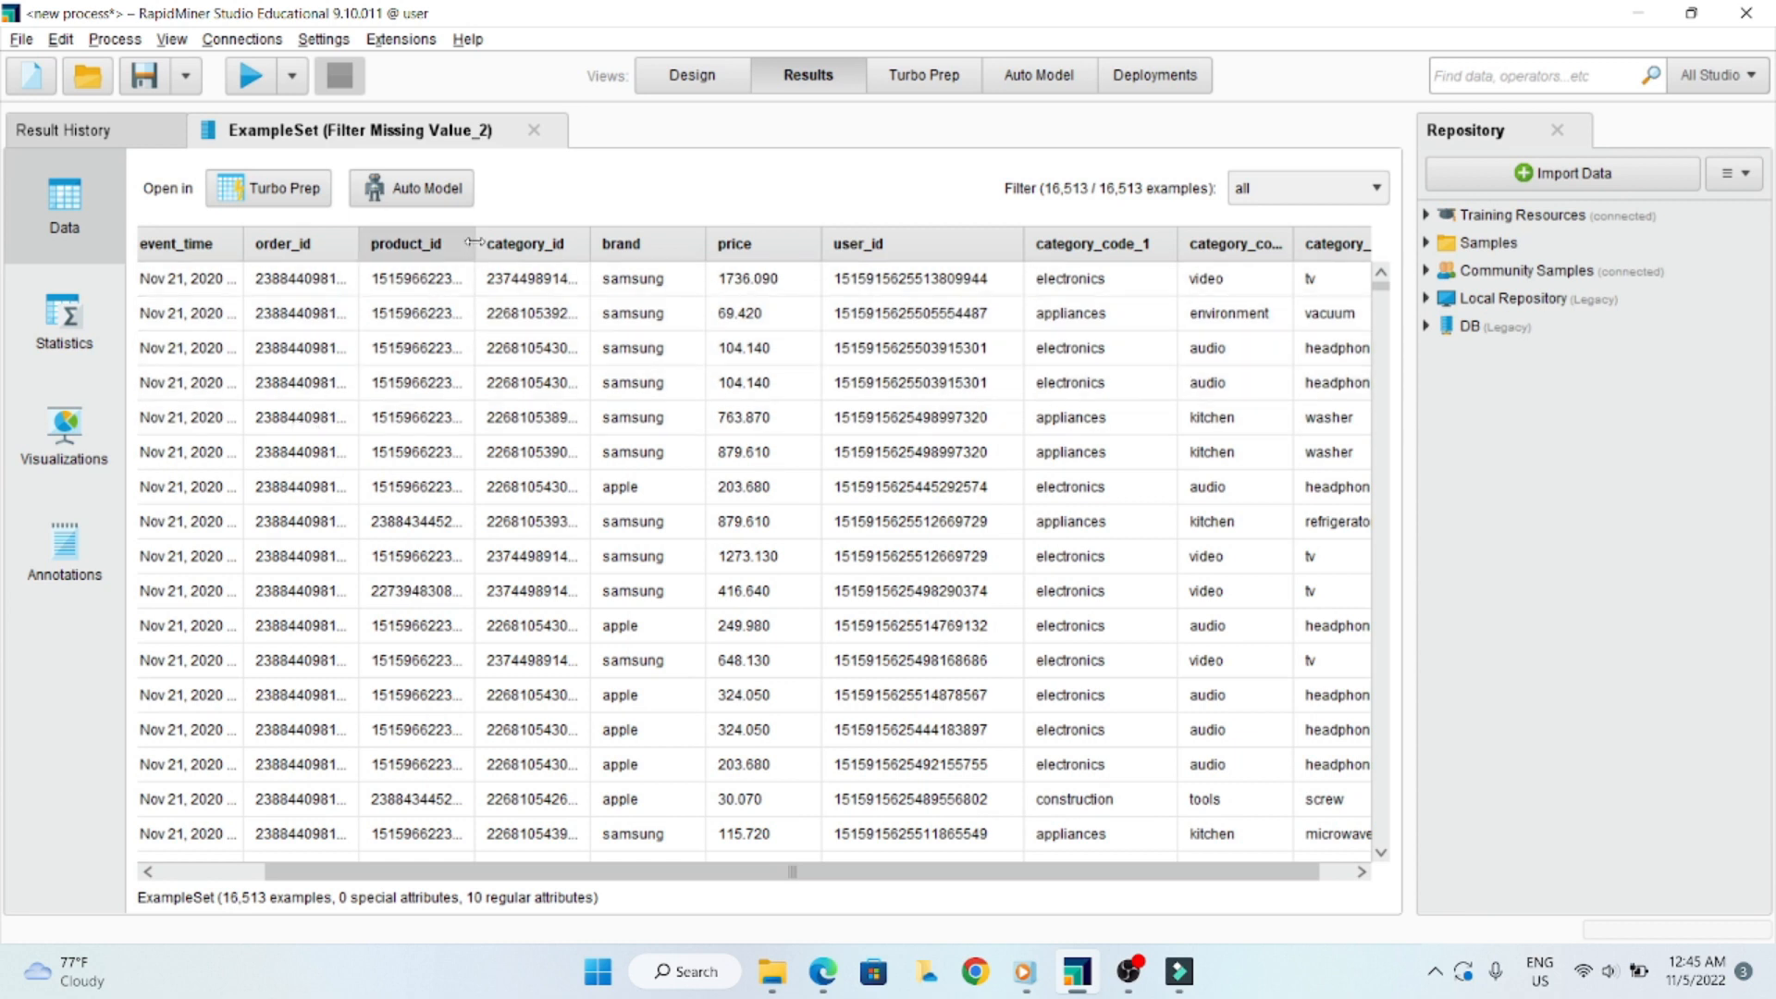
{"action": "left_click_drag", "start_coordinate": [473, 243], "coordinate": [505, 242]}
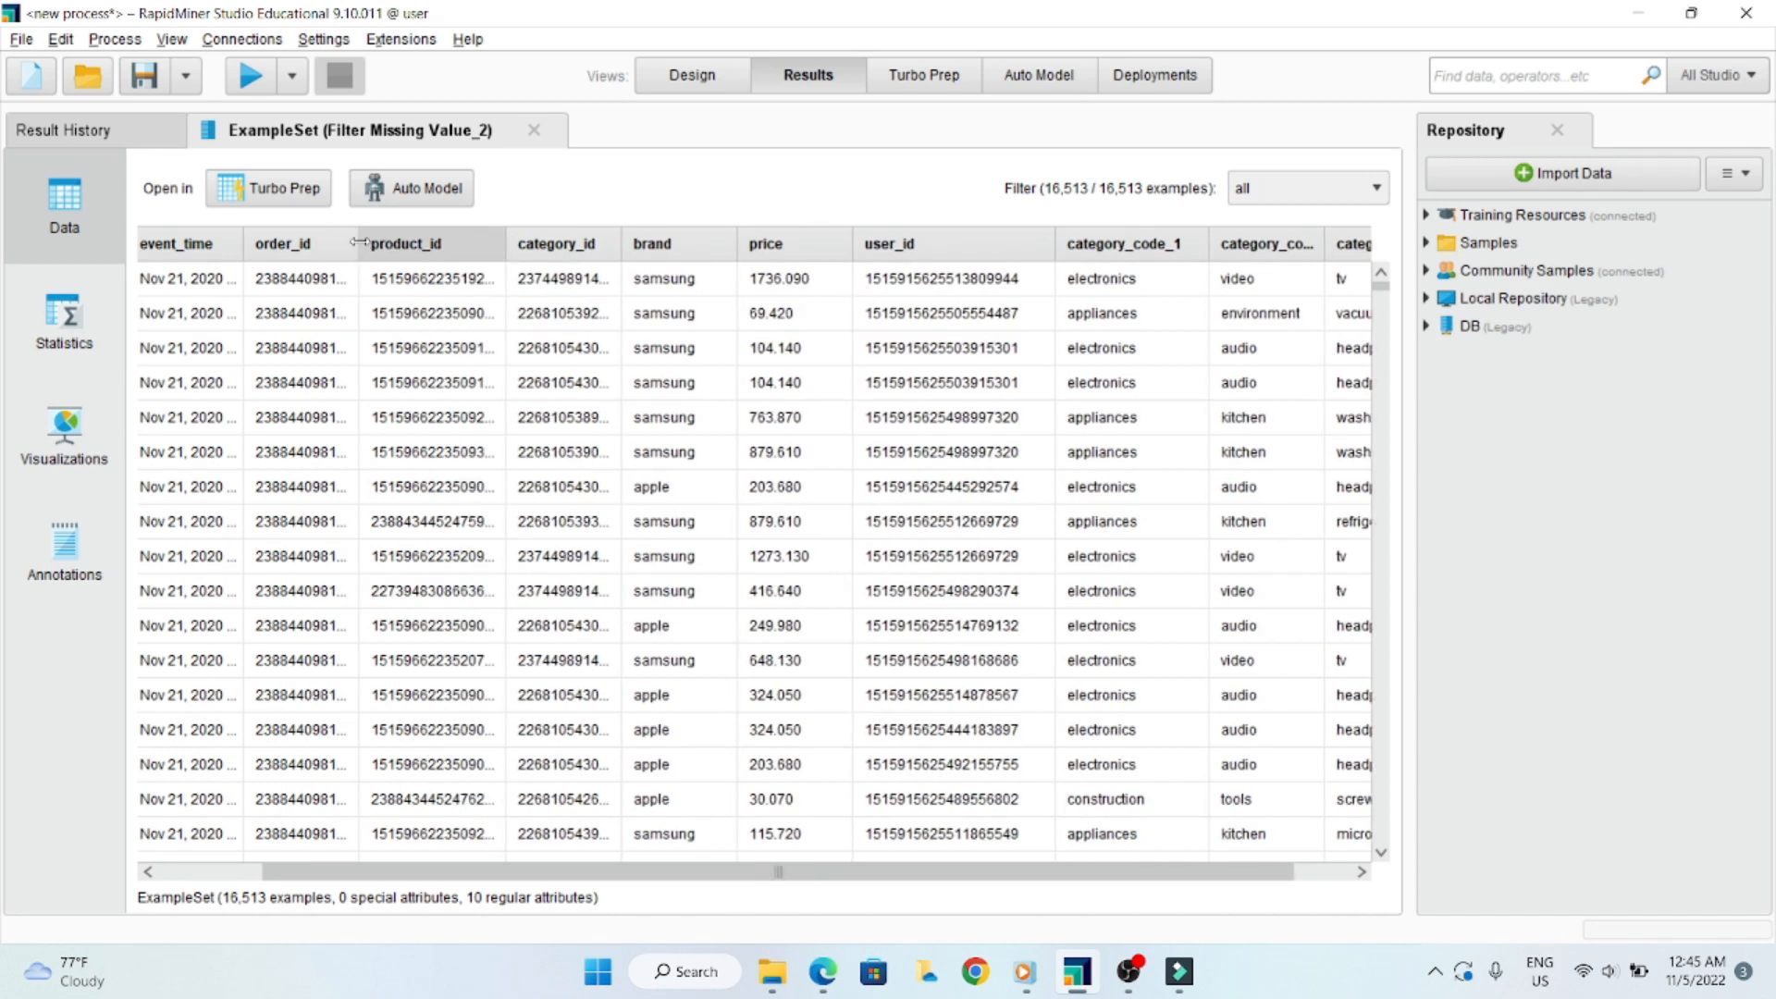
{"action": "left_click_drag", "start_coordinate": [367, 248], "coordinate": [480, 244]}
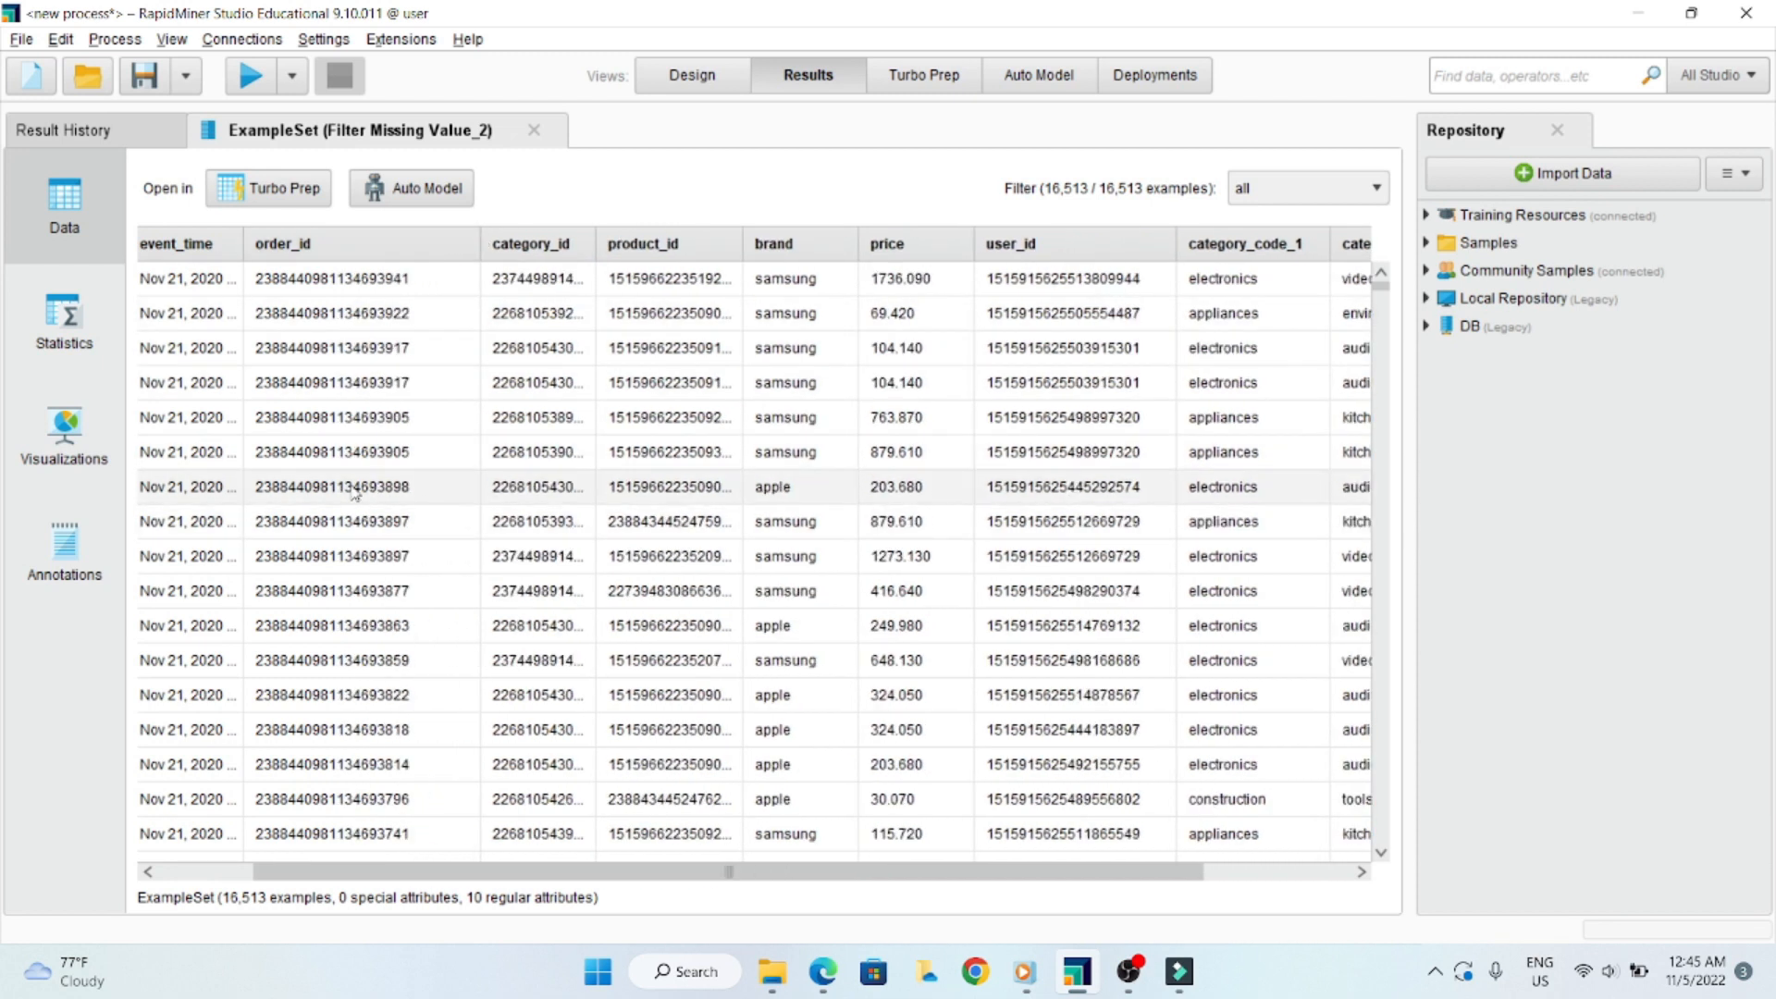
- Examine the order_id values across the rows of the filtered results
{"action": "scroll", "coordinate": [294, 305], "scroll_direction": "down", "scroll_amount": 4}
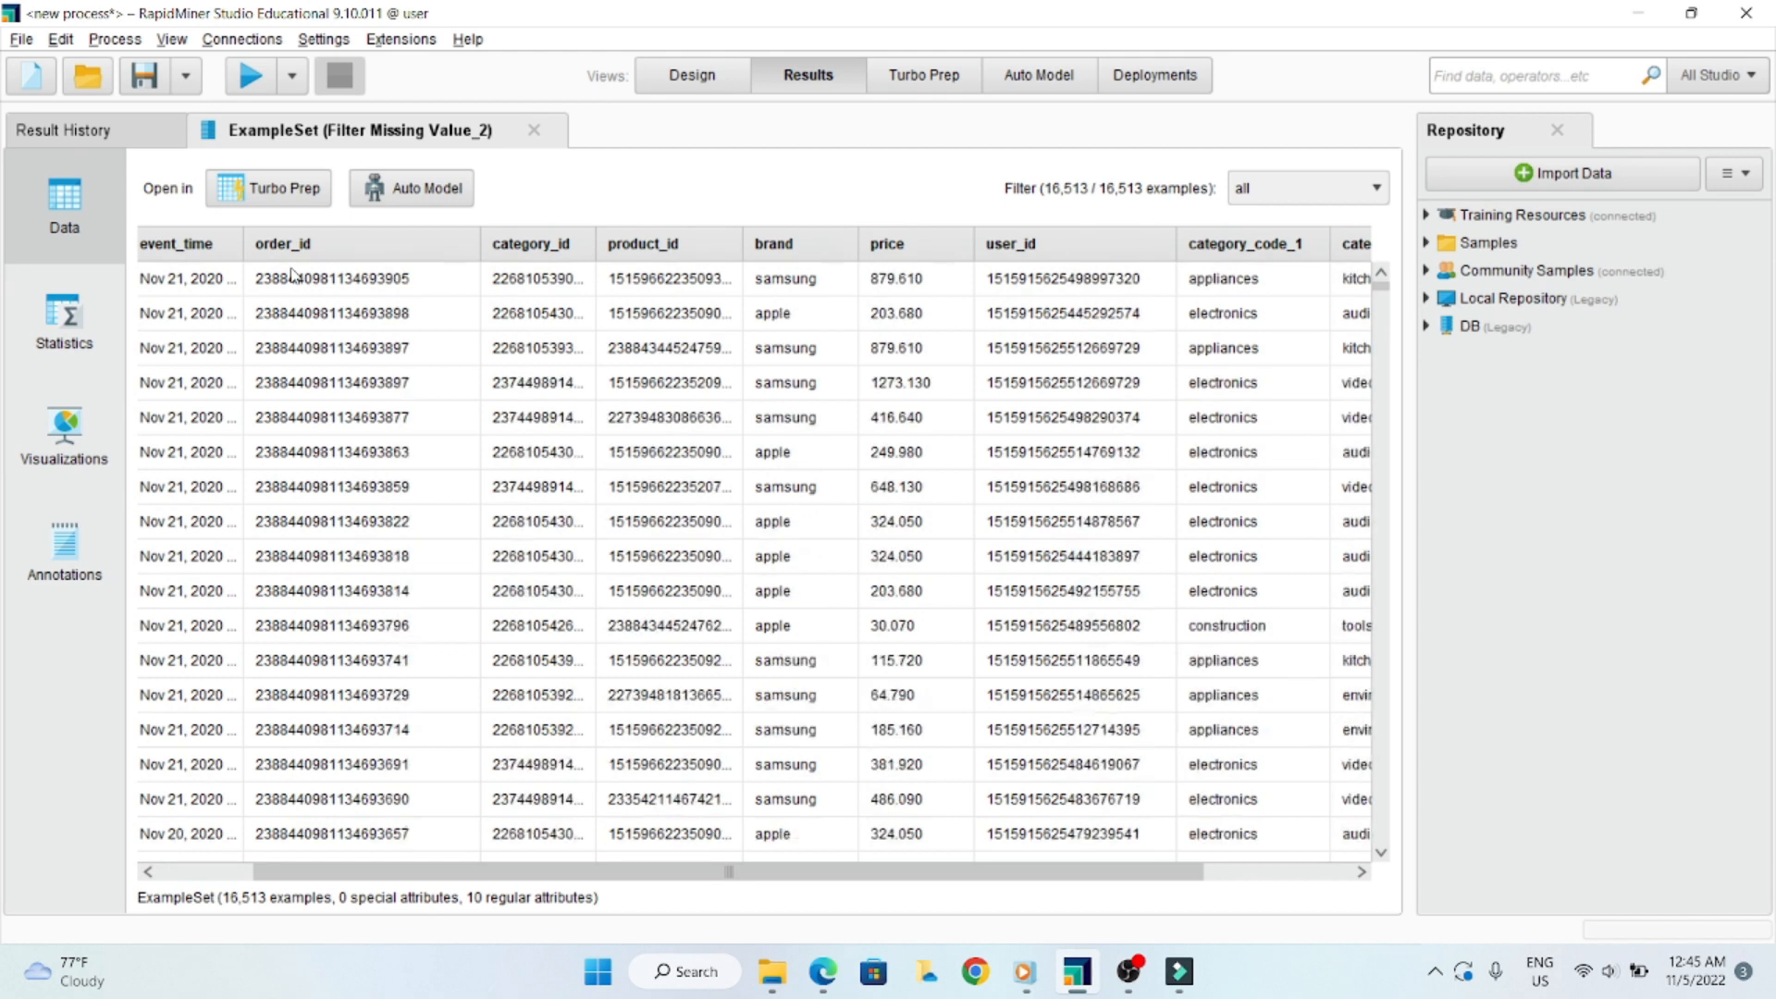
{"action": "scroll", "coordinate": [301, 317], "scroll_direction": "down", "scroll_amount": 6}
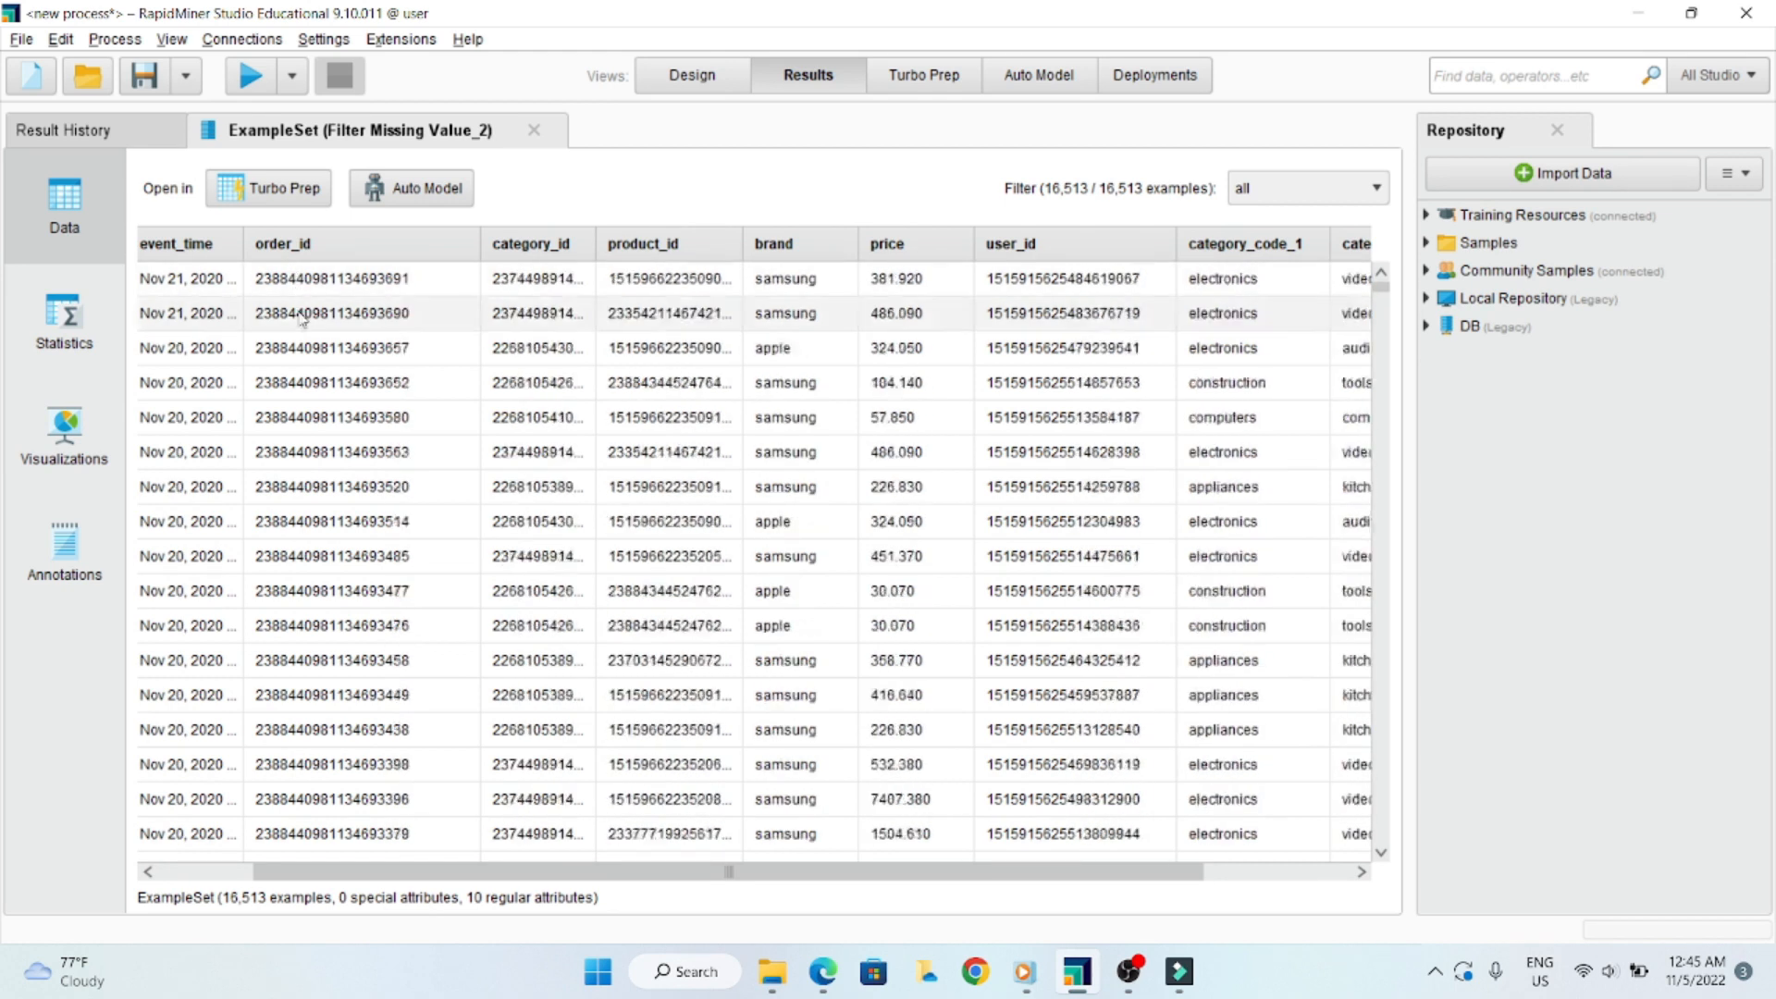
{"action": "scroll", "coordinate": [308, 385], "scroll_direction": "down", "scroll_amount": 8}
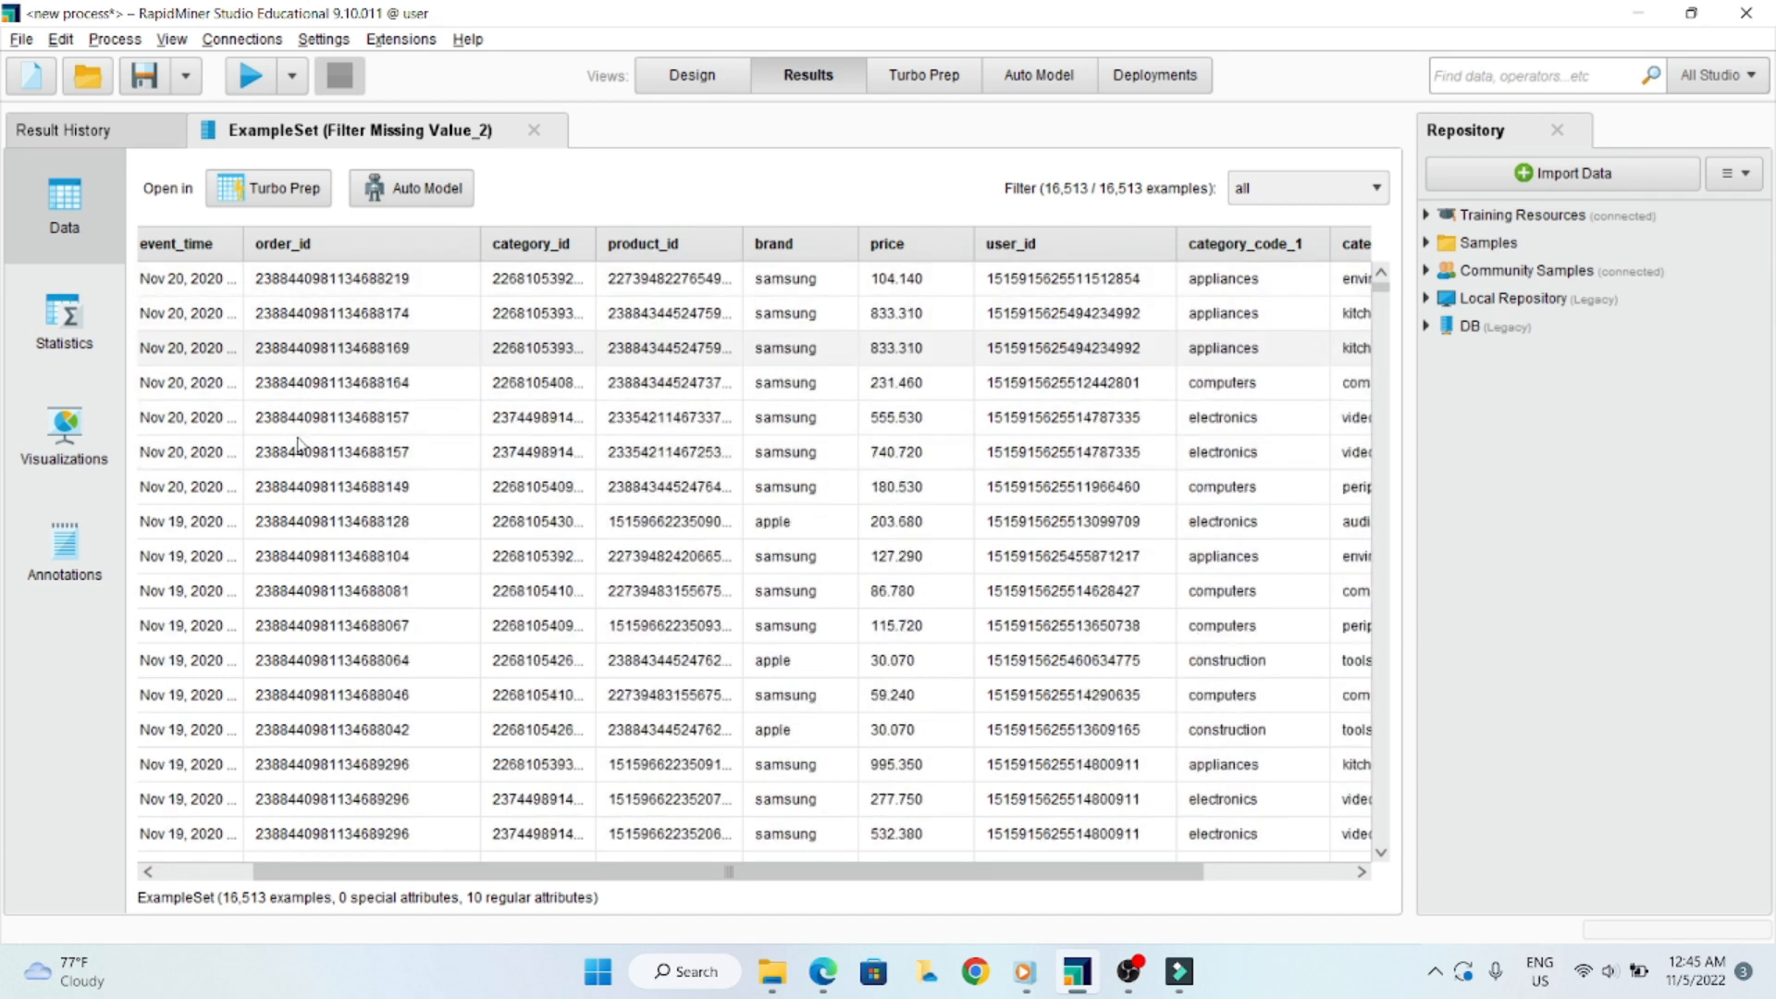
{"action": "scroll", "coordinate": [298, 444], "scroll_direction": "down", "scroll_amount": 8}
{"action": "scroll", "coordinate": [298, 445], "scroll_direction": "up", "scroll_amount": 6}
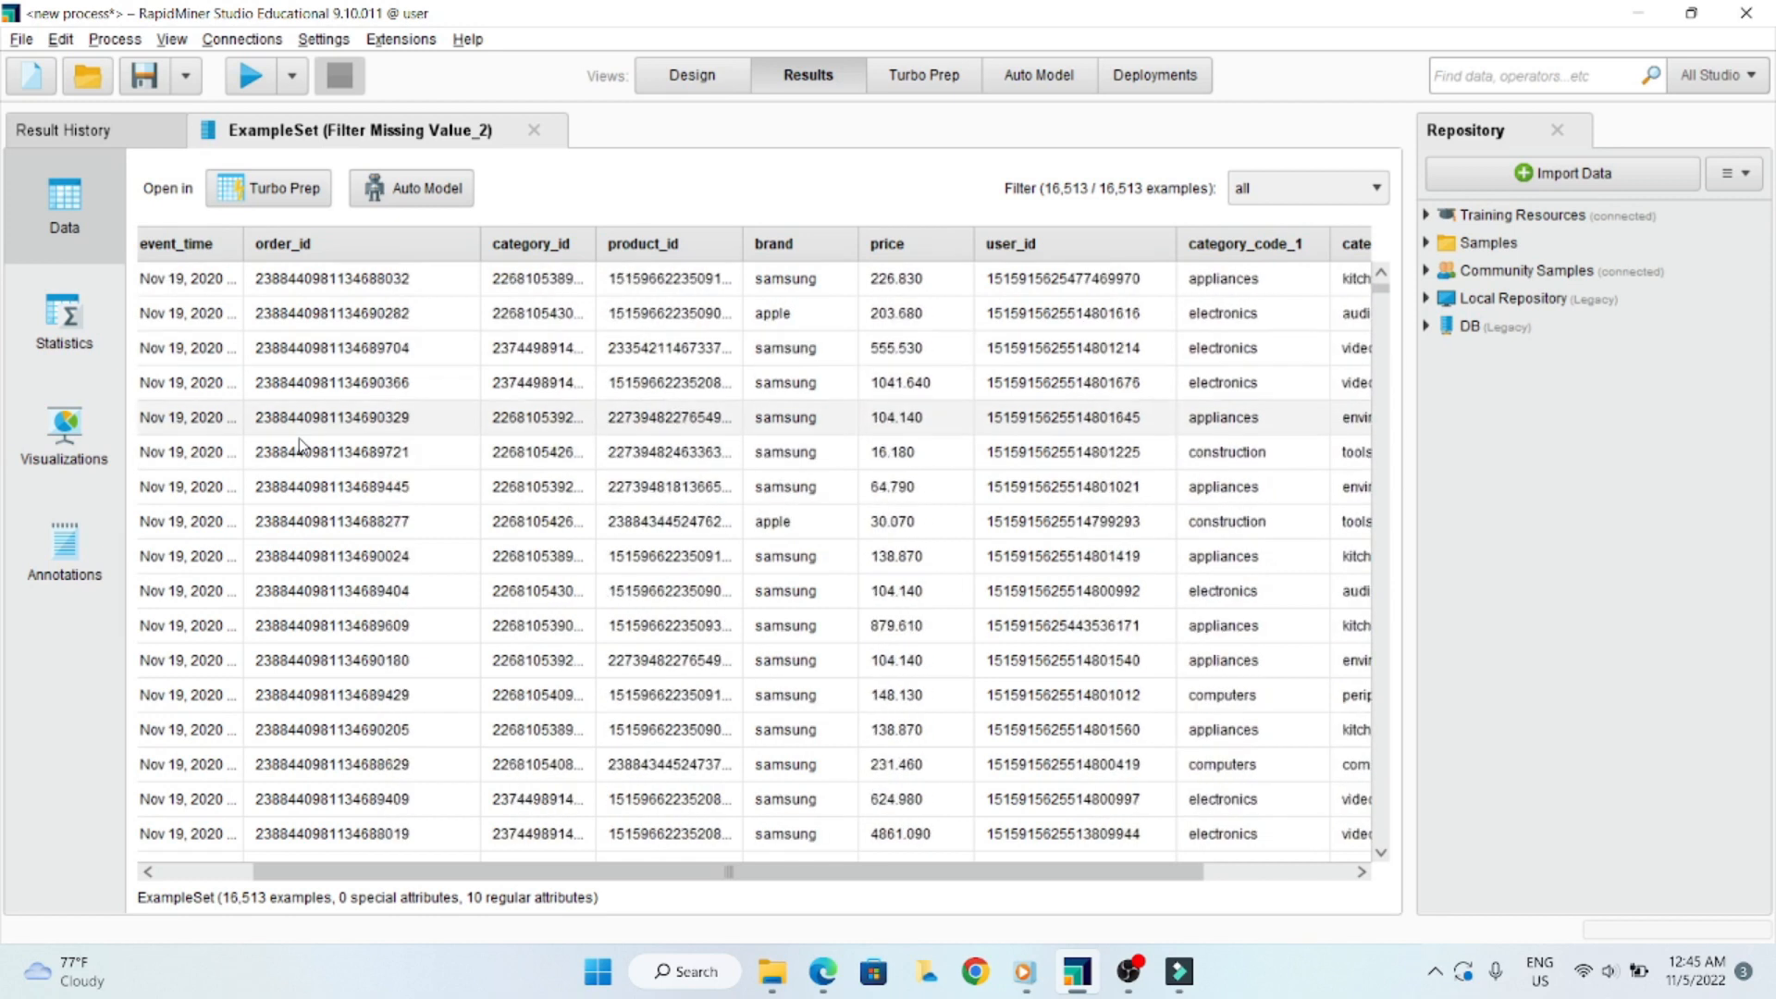
{"action": "scroll", "coordinate": [298, 445], "scroll_direction": "up", "scroll_amount": 10}
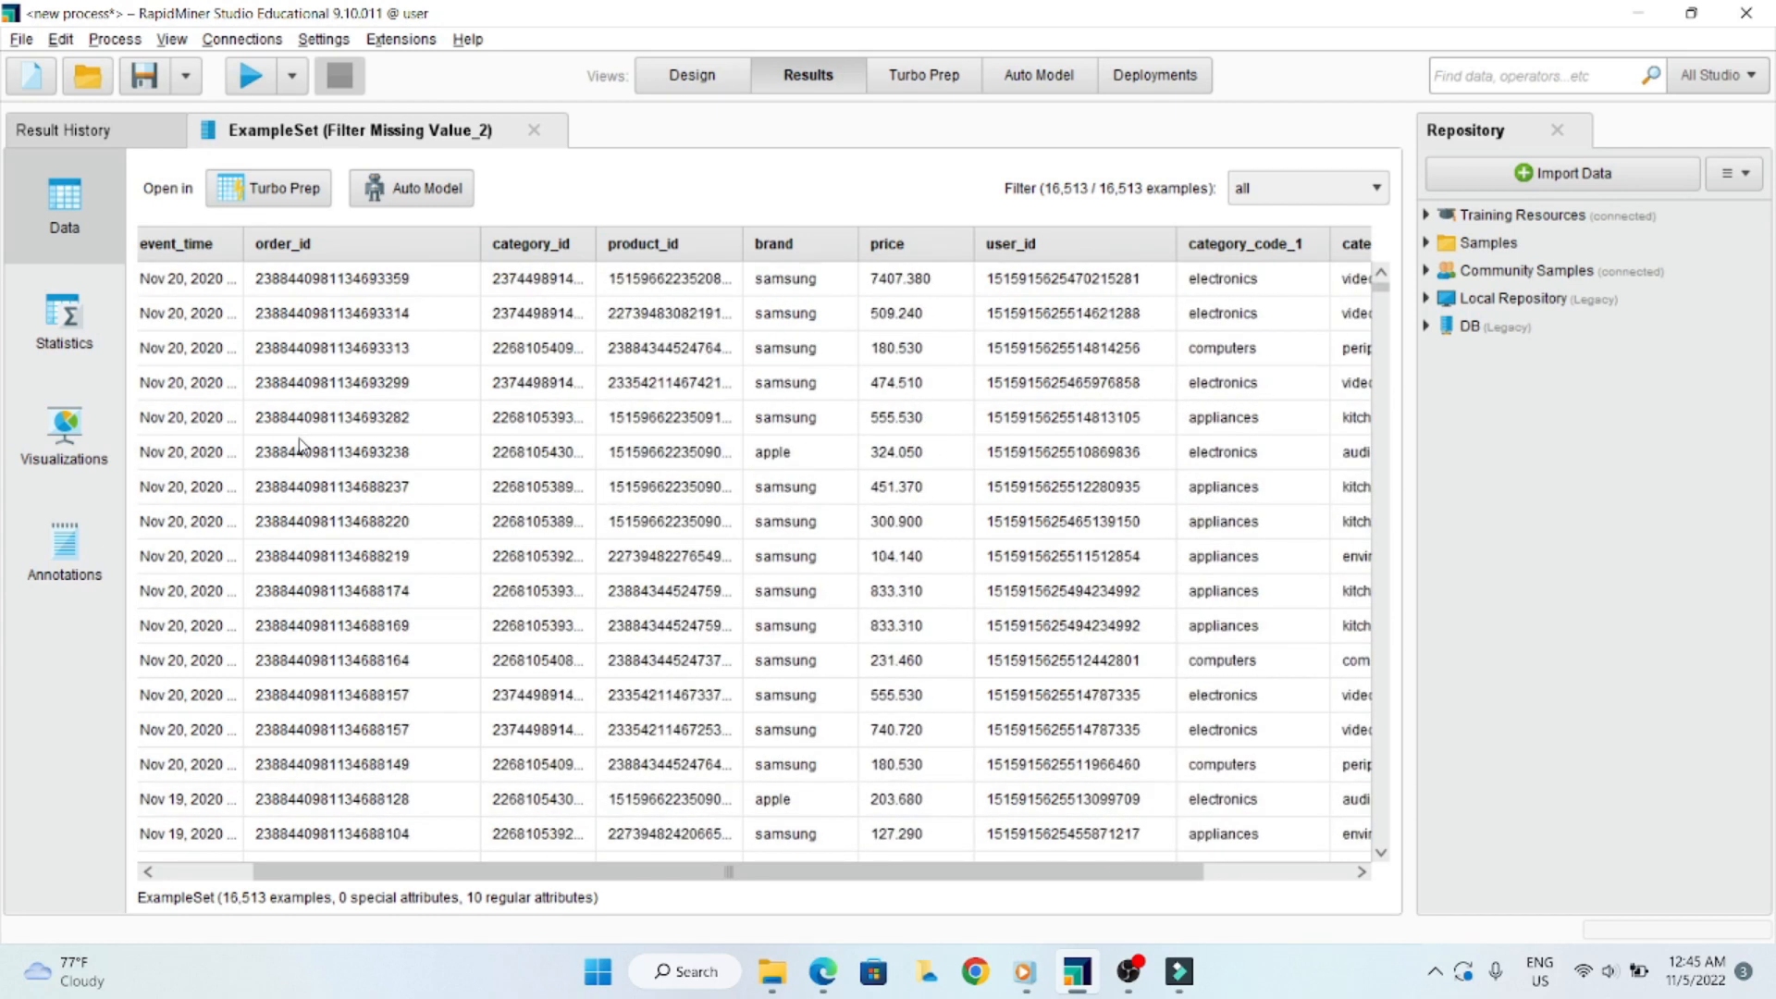
{"action": "scroll", "coordinate": [298, 444], "scroll_direction": "up", "scroll_amount": 7}
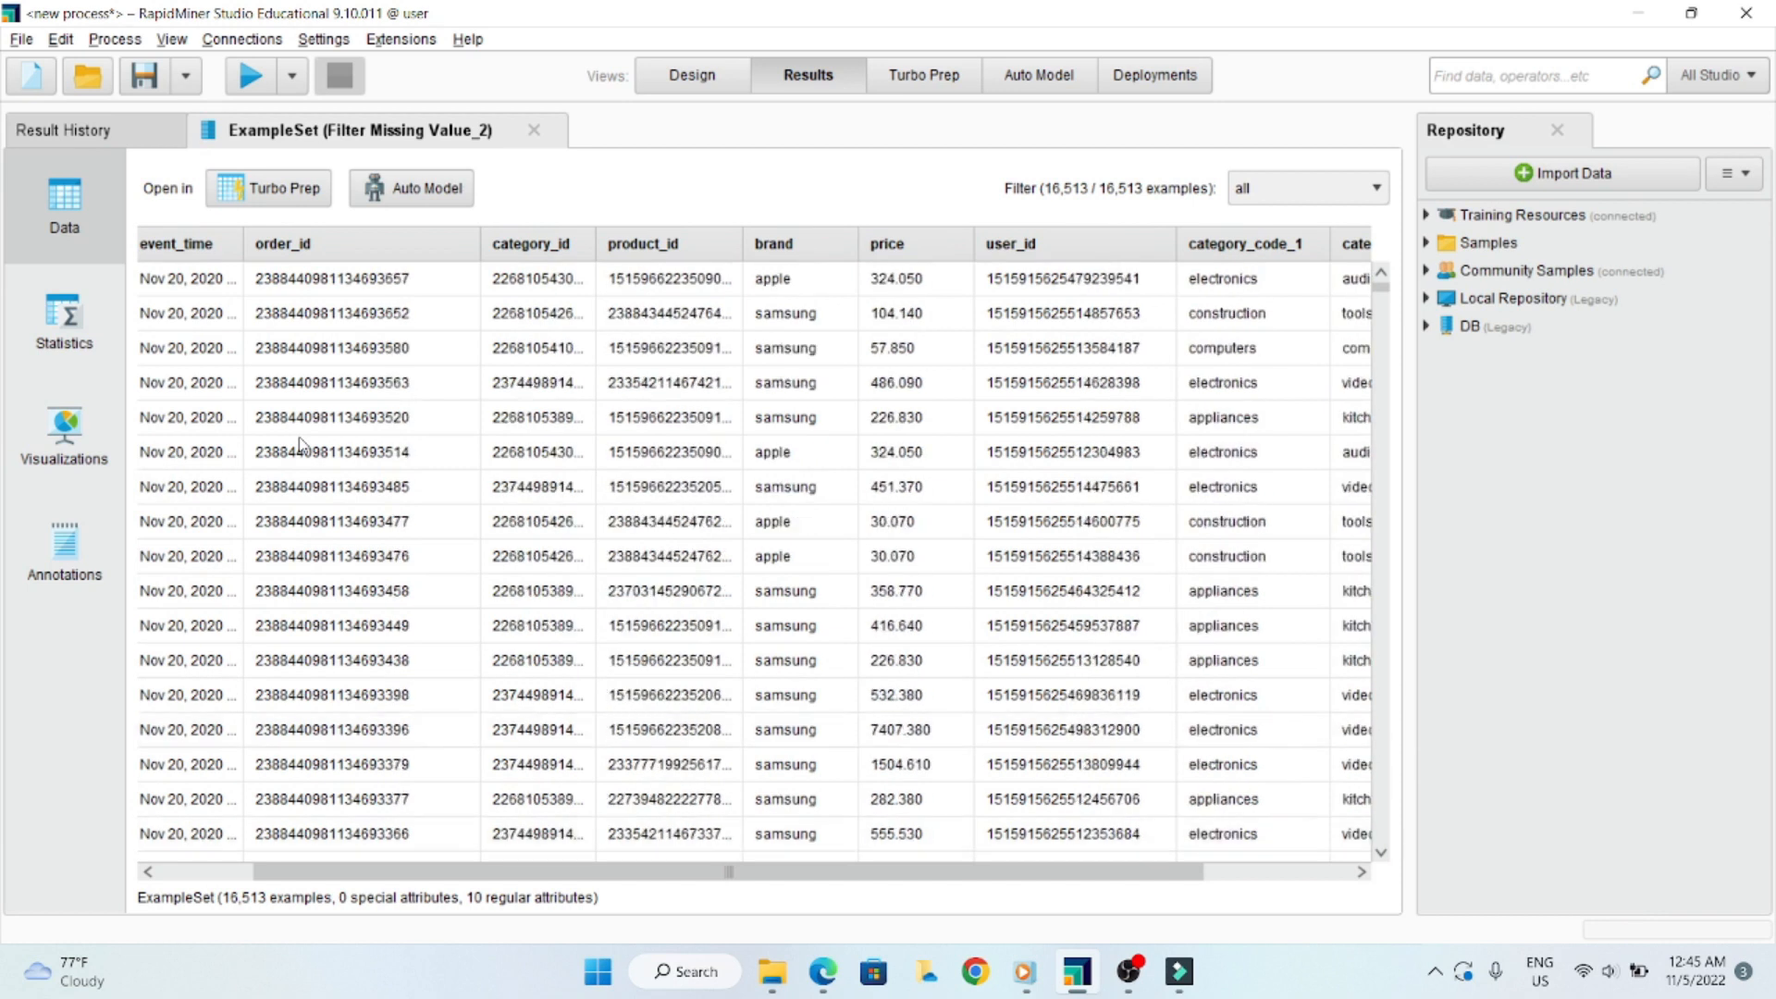
{"action": "scroll", "coordinate": [314, 440], "scroll_direction": "up", "scroll_amount": 5}
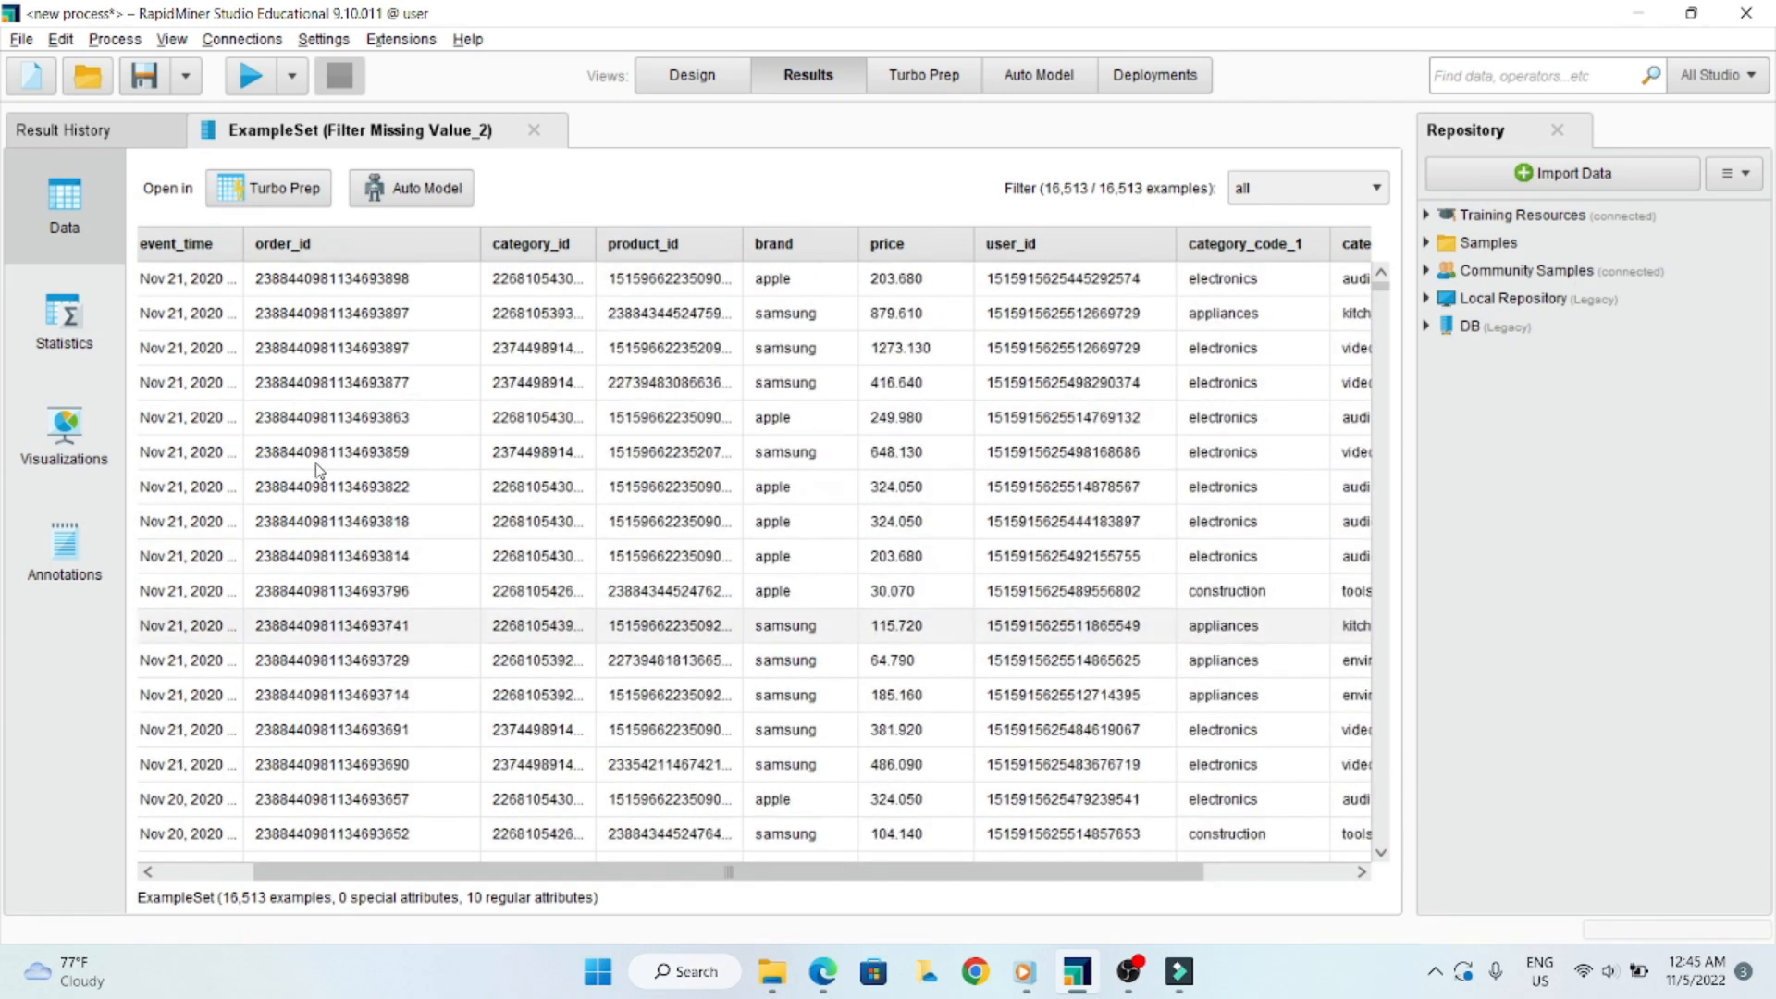
- Compare the leading and trailing digits of the order_id values further down the filtered results
{"action": "scroll", "coordinate": [338, 443], "scroll_direction": "up", "scroll_amount": 1}
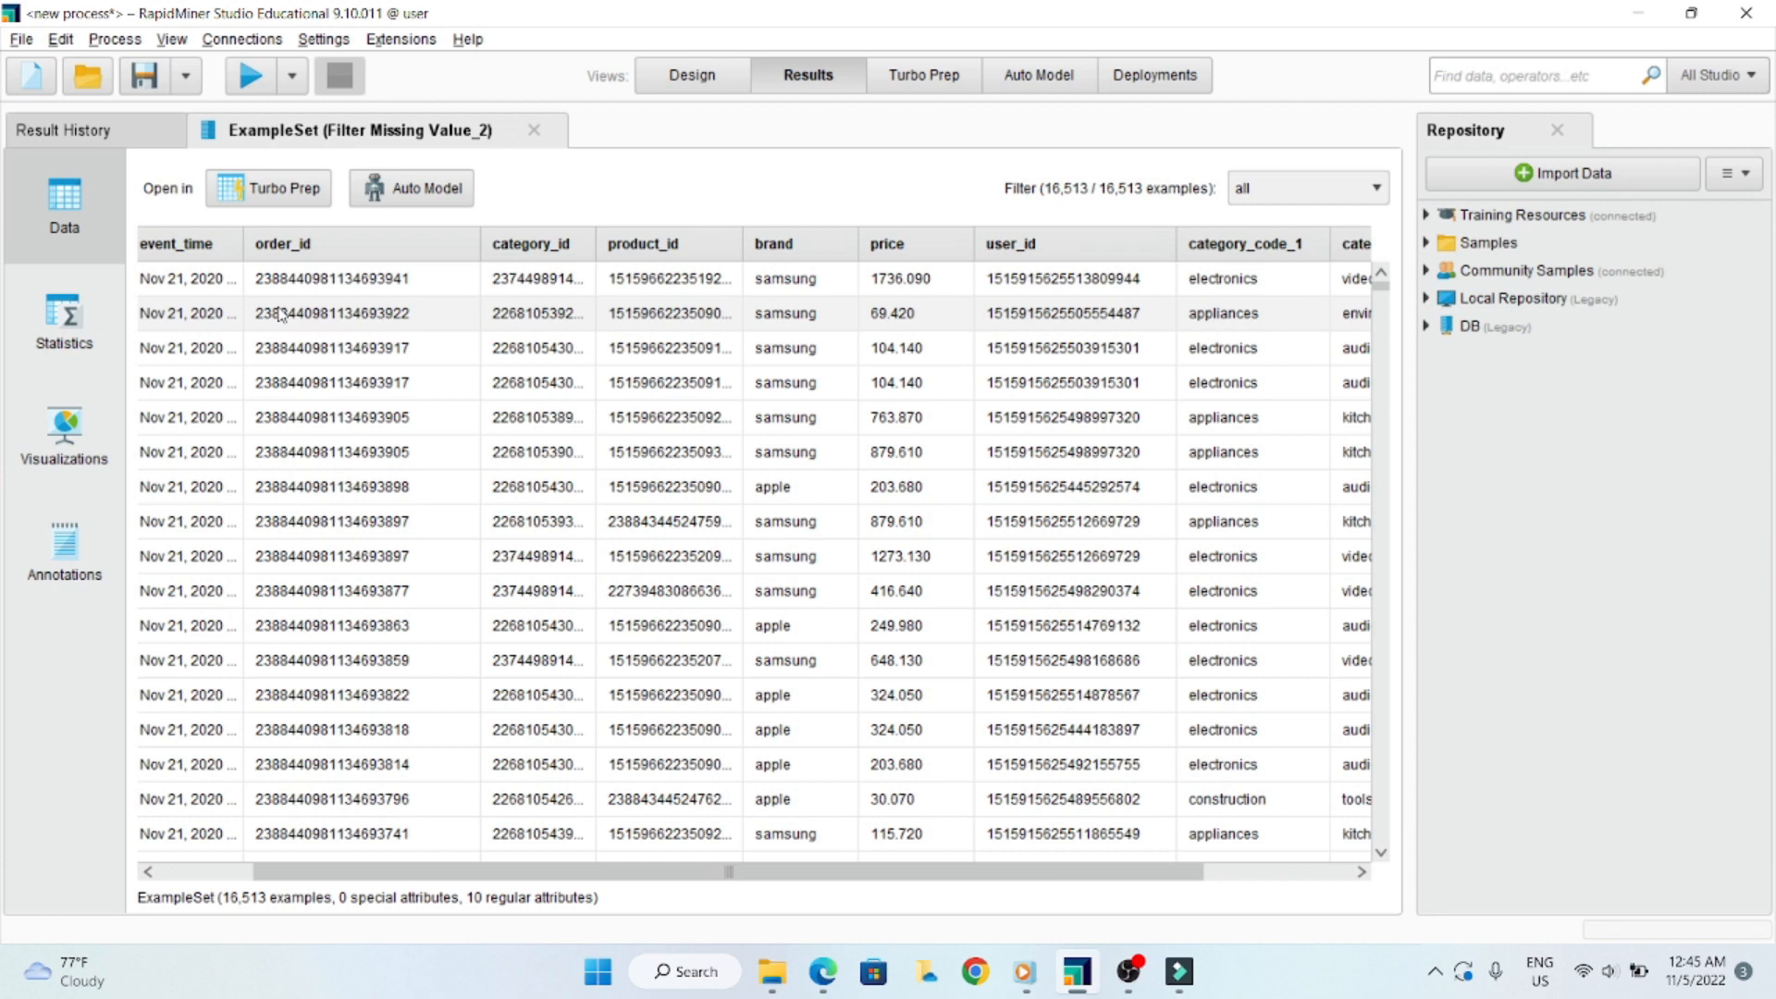
{"action": "scroll", "coordinate": [388, 356], "scroll_direction": "down", "scroll_amount": 1}
{"action": "scroll", "coordinate": [388, 356], "scroll_direction": "down", "scroll_amount": 11}
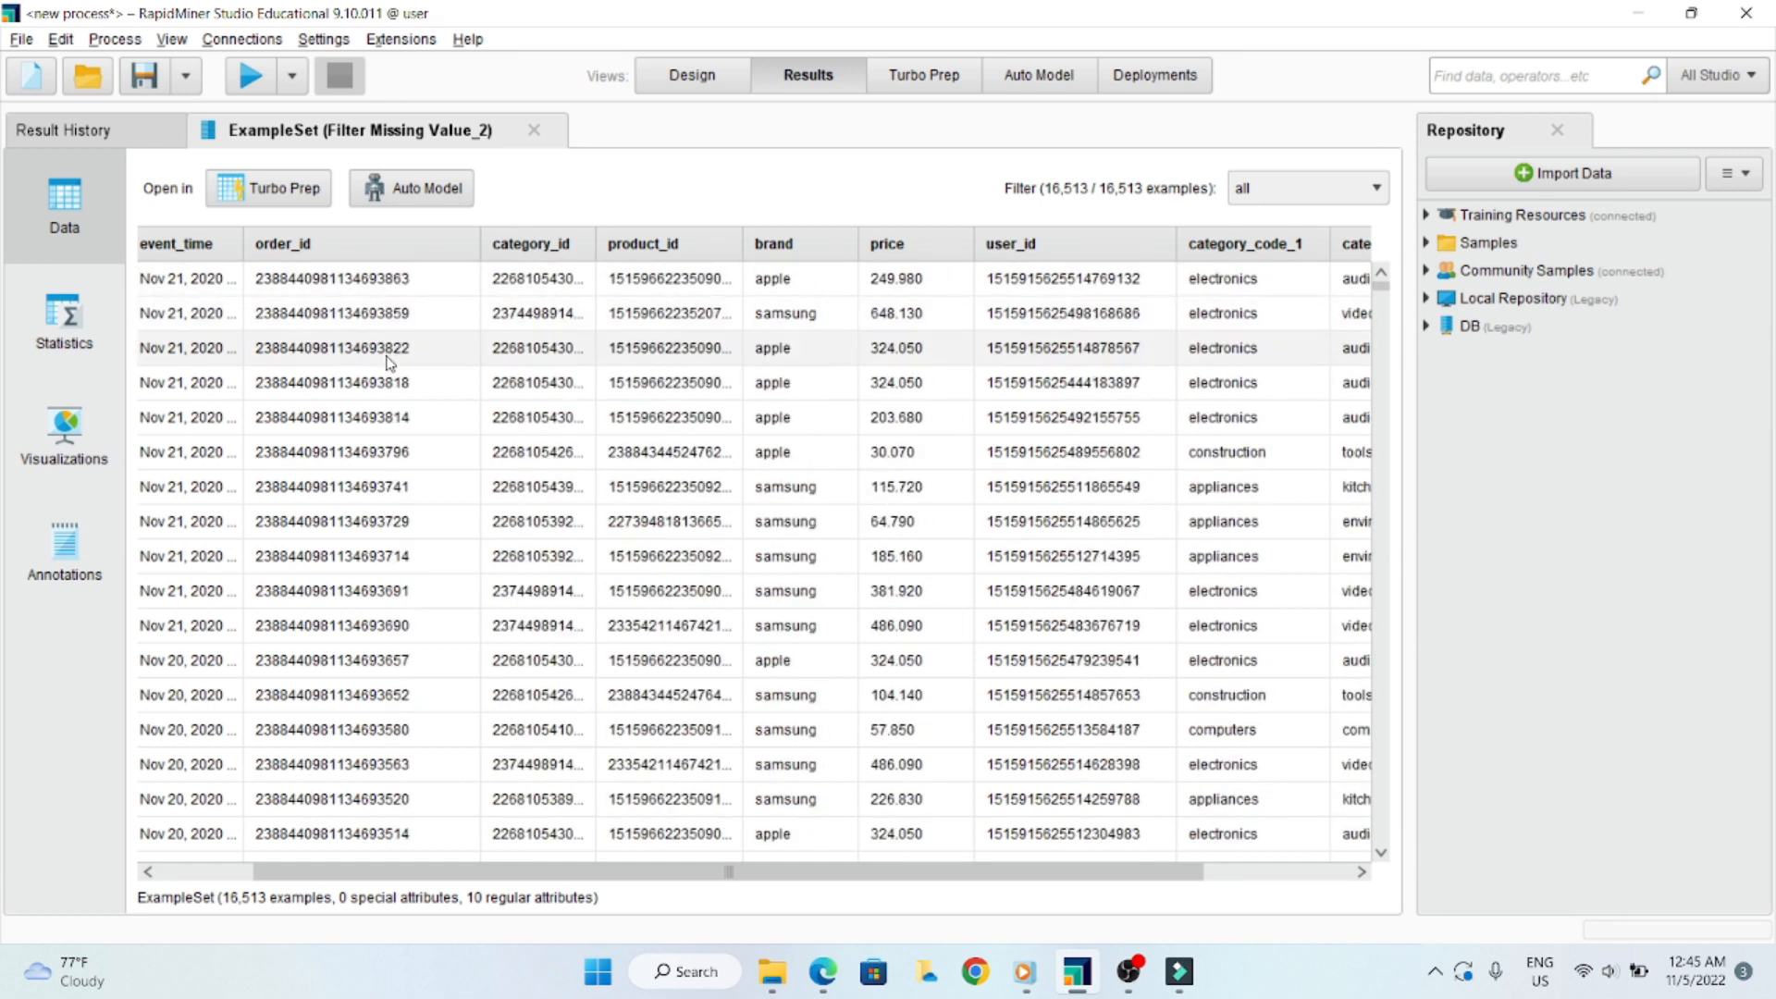
{"action": "scroll", "coordinate": [388, 365], "scroll_direction": "down", "scroll_amount": 13}
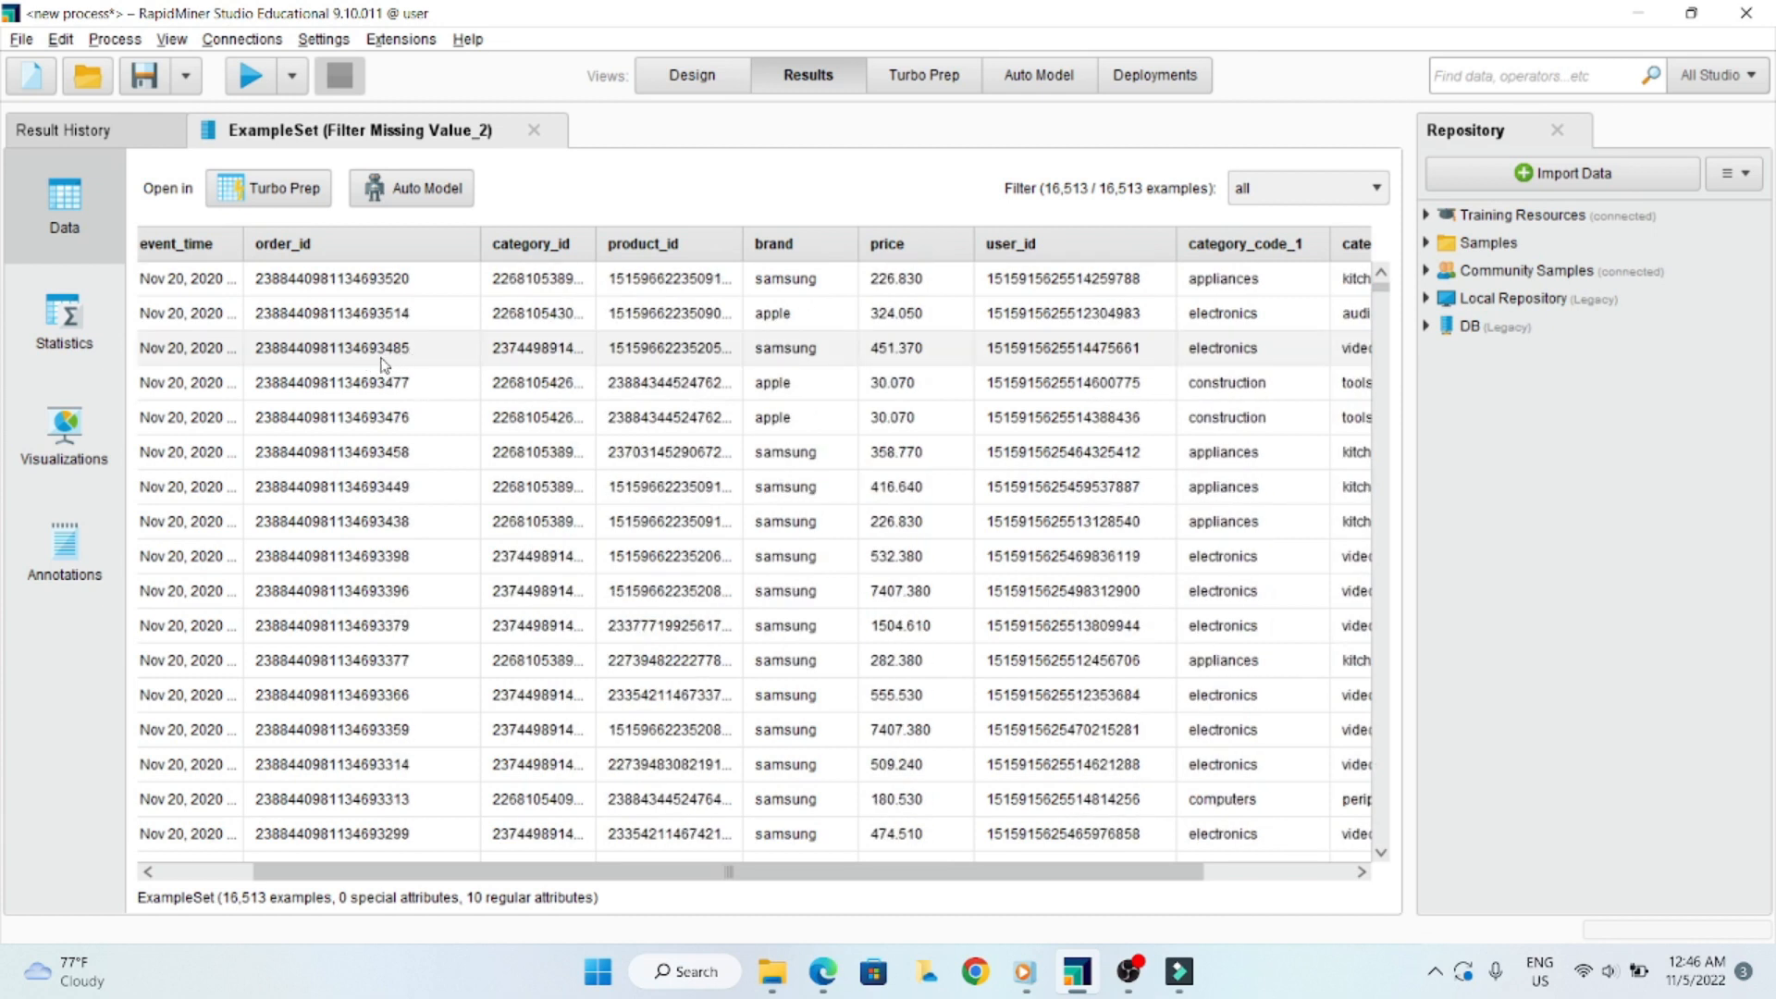
{"action": "scroll", "coordinate": [364, 366], "scroll_direction": "down", "scroll_amount": 15}
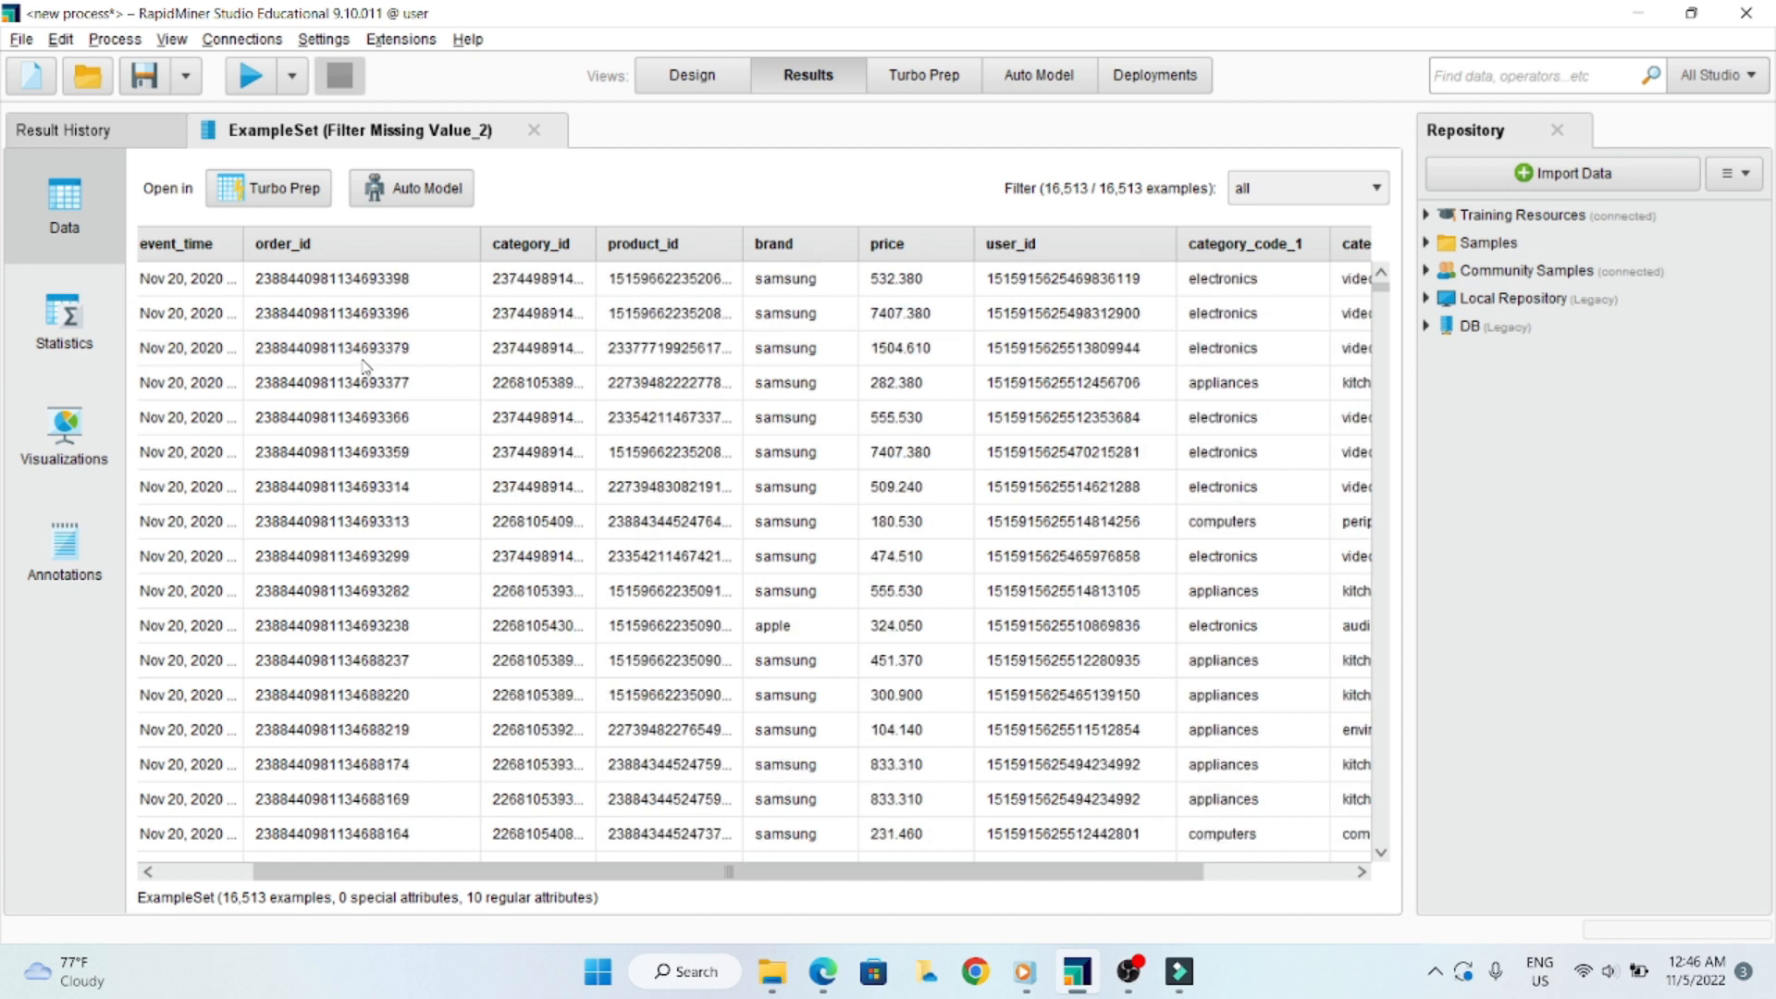
{"action": "scroll", "coordinate": [363, 366], "scroll_direction": "down", "scroll_amount": 5}
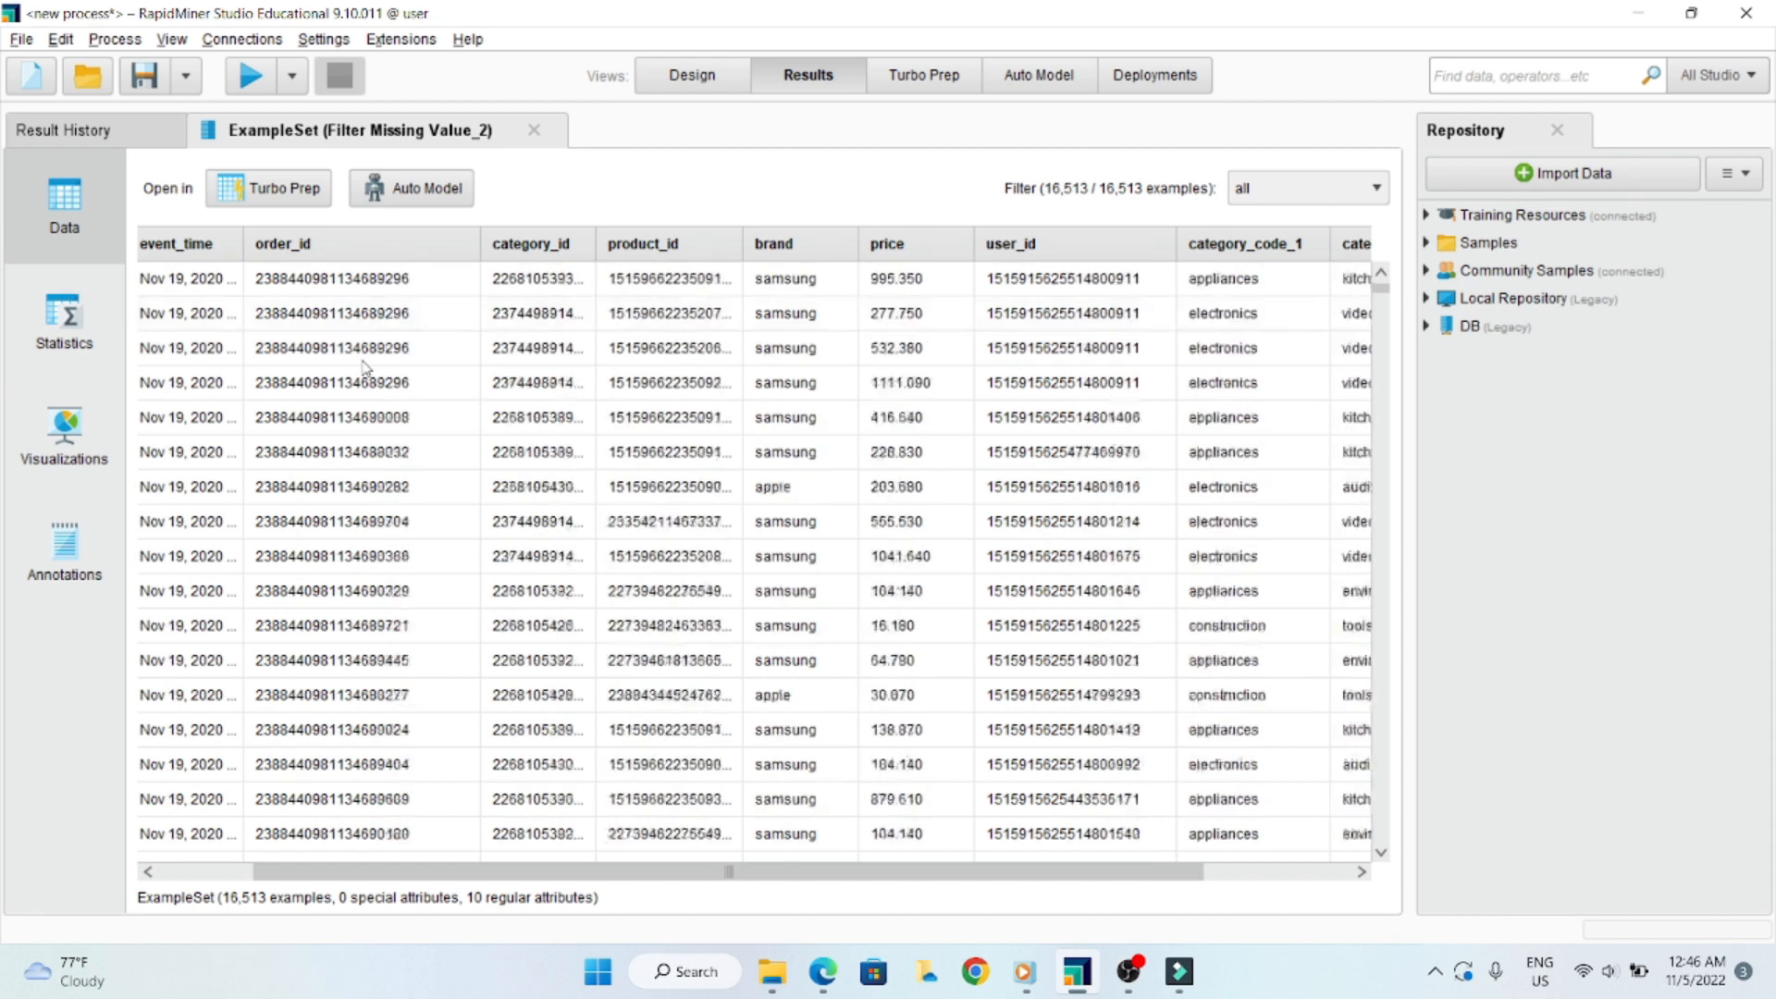
{"action": "scroll", "coordinate": [363, 368], "scroll_direction": "up", "scroll_amount": 4}
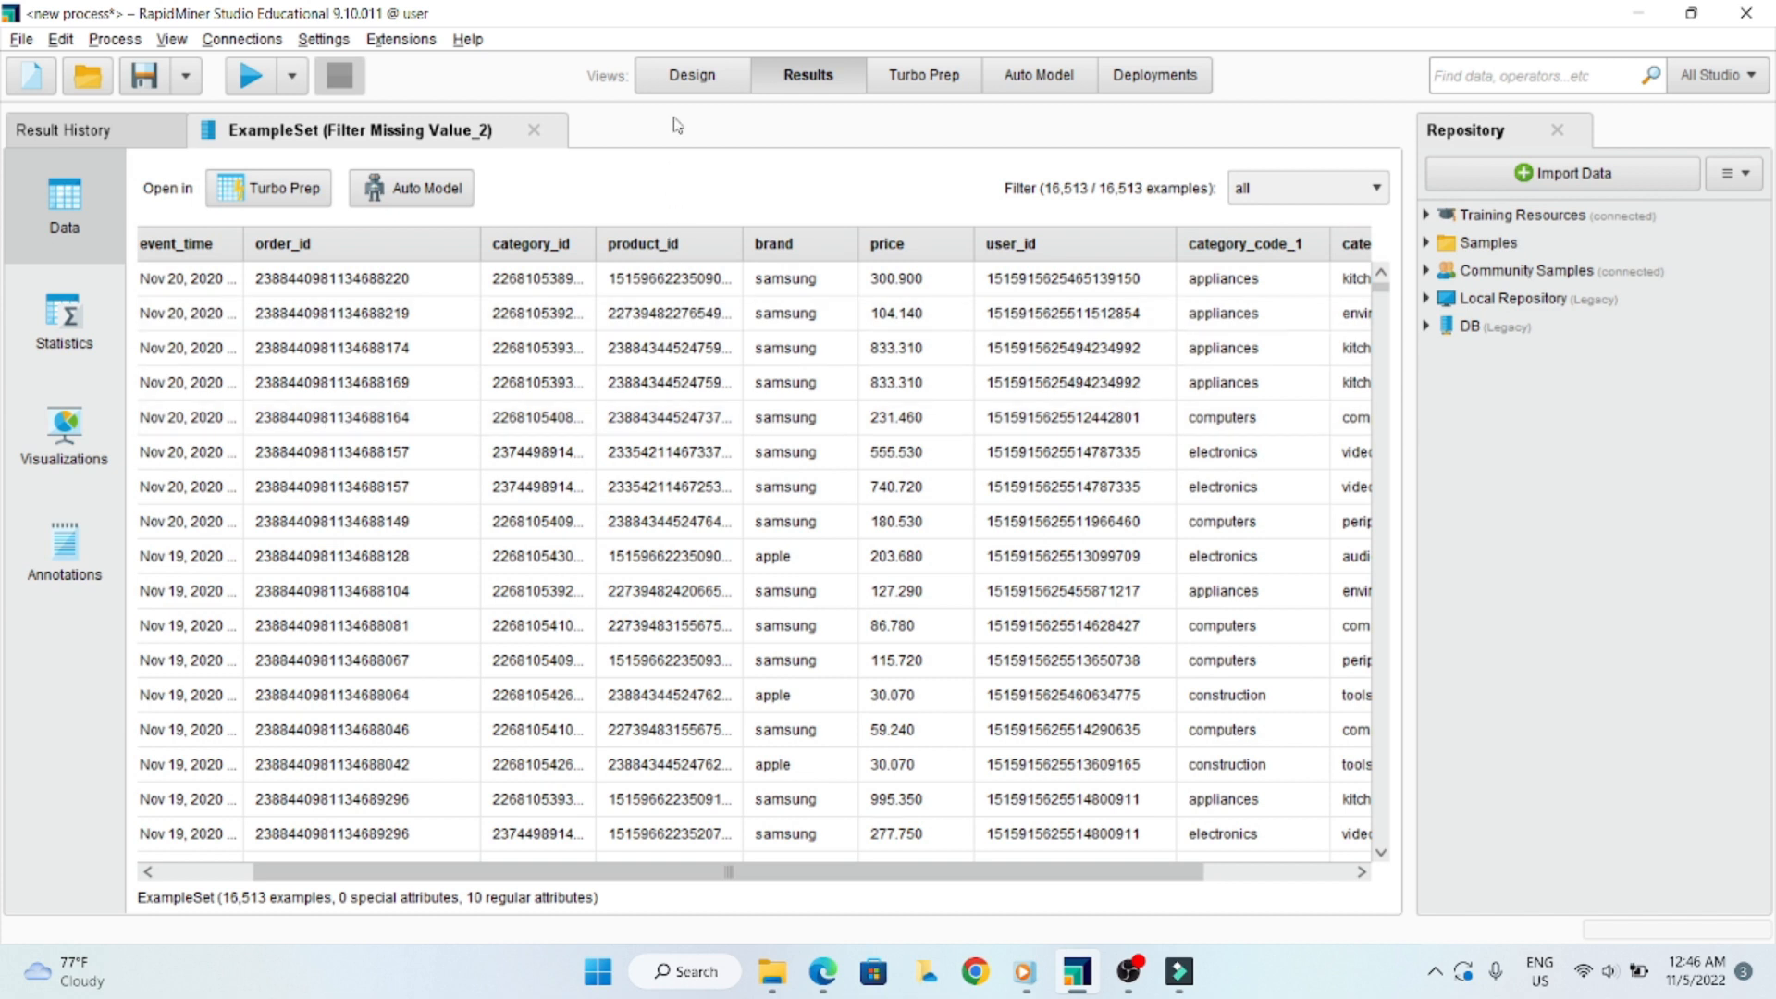
- Return to the process design and enlarge the process canvas by narrowing the areas on both sides of it
{"action": "left_click", "coordinate": [691, 77]}
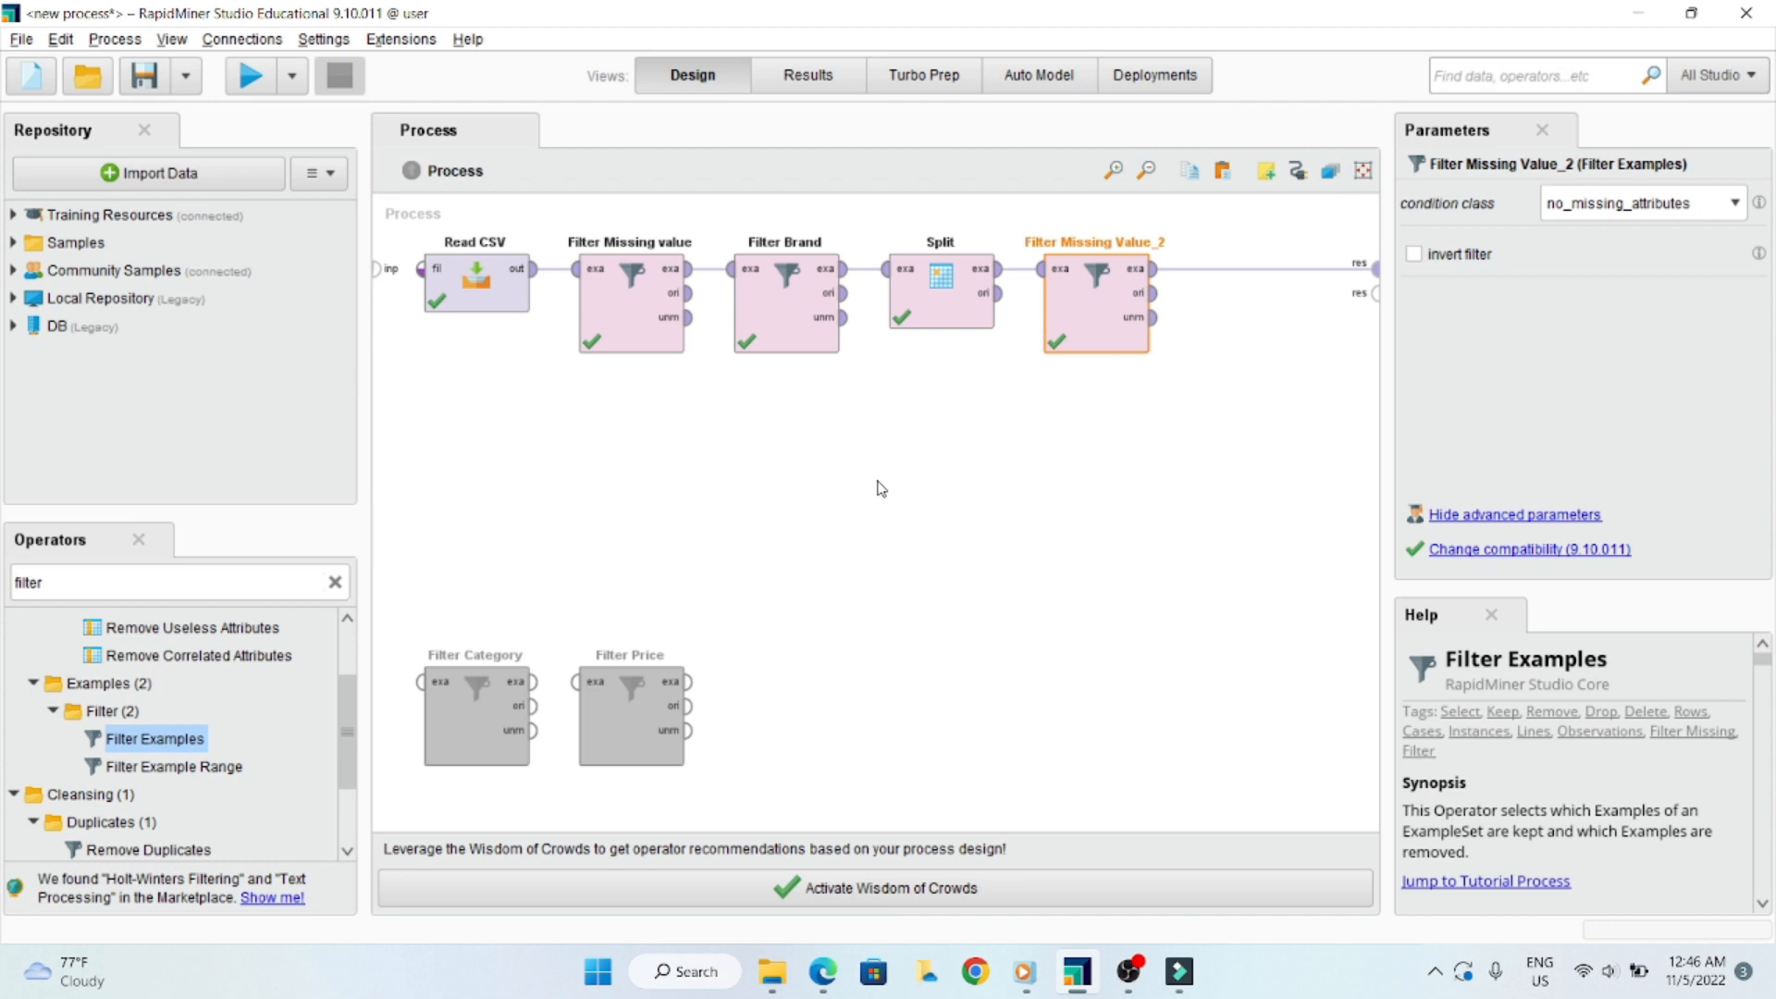
{"action": "left_click_drag", "start_coordinate": [1388, 383], "coordinate": [1471, 383]}
{"action": "left_click_drag", "start_coordinate": [407, 391], "coordinate": [218, 397]}
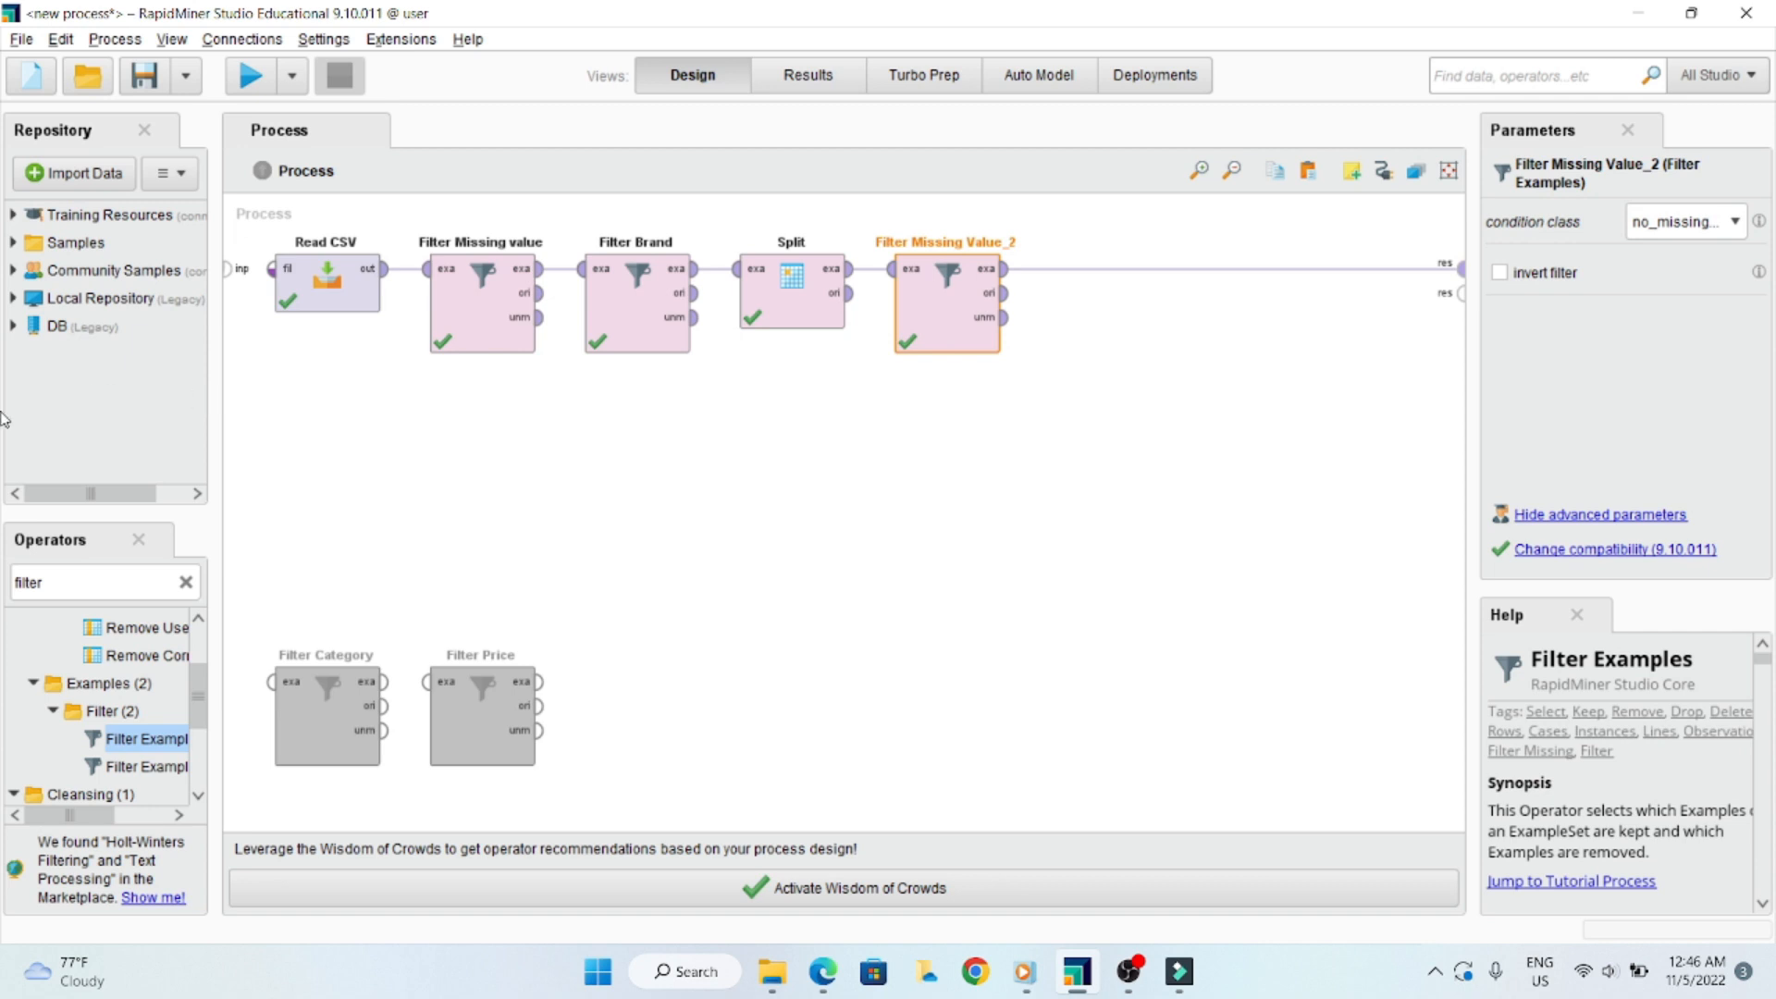
- Search the operators for cut and add the Cut operator to the process near Filter Missing Value_2
{"action": "left_click", "coordinate": [83, 580]}
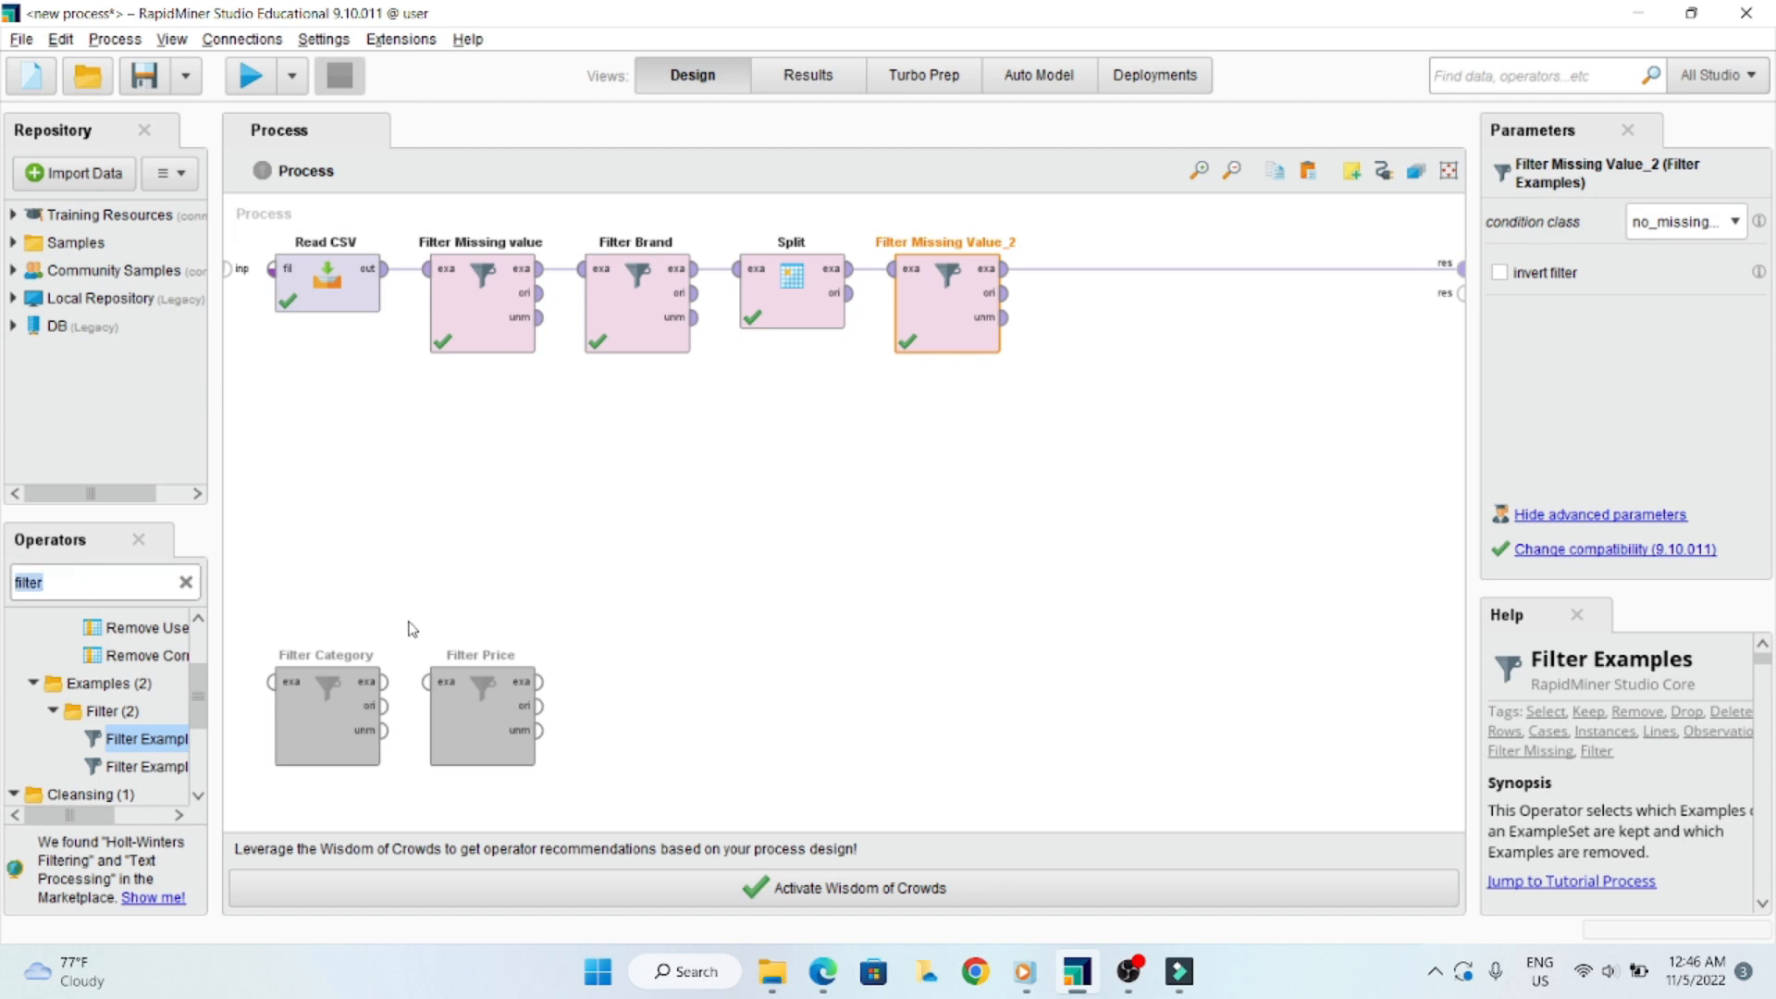
{"action": "type", "text": "cut"}
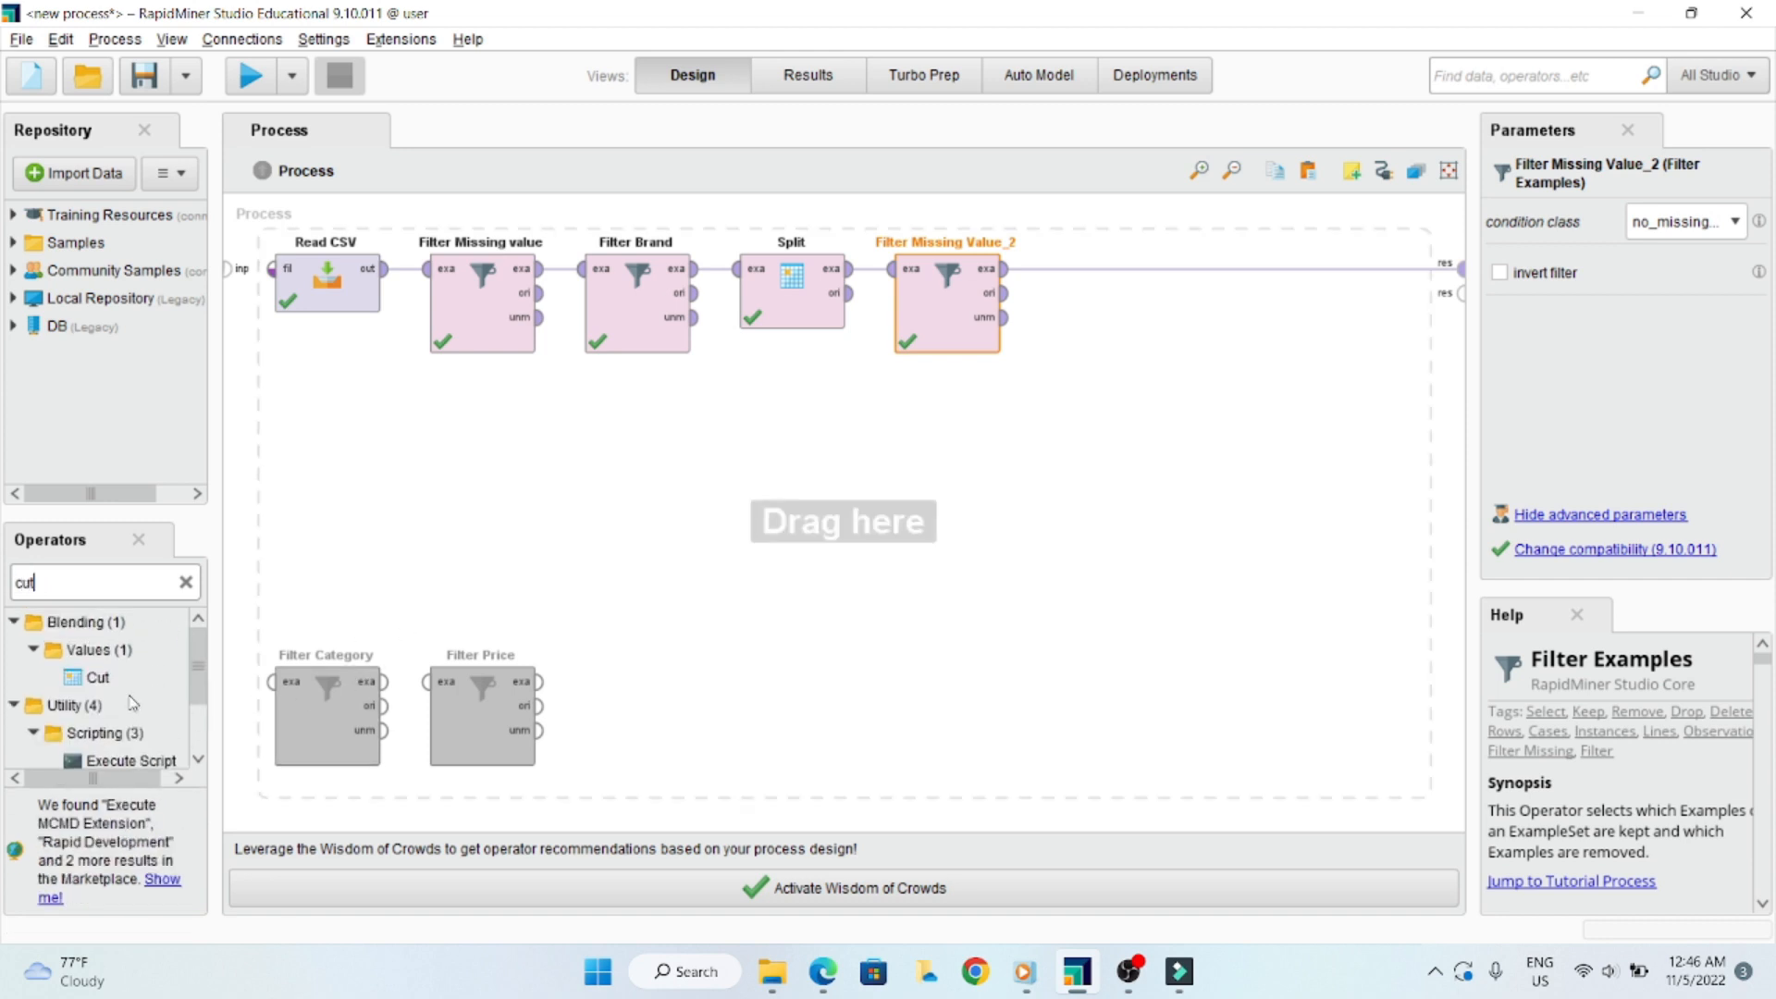
{"action": "left_click", "coordinate": [98, 650]}
{"action": "left_click", "coordinate": [97, 679]}
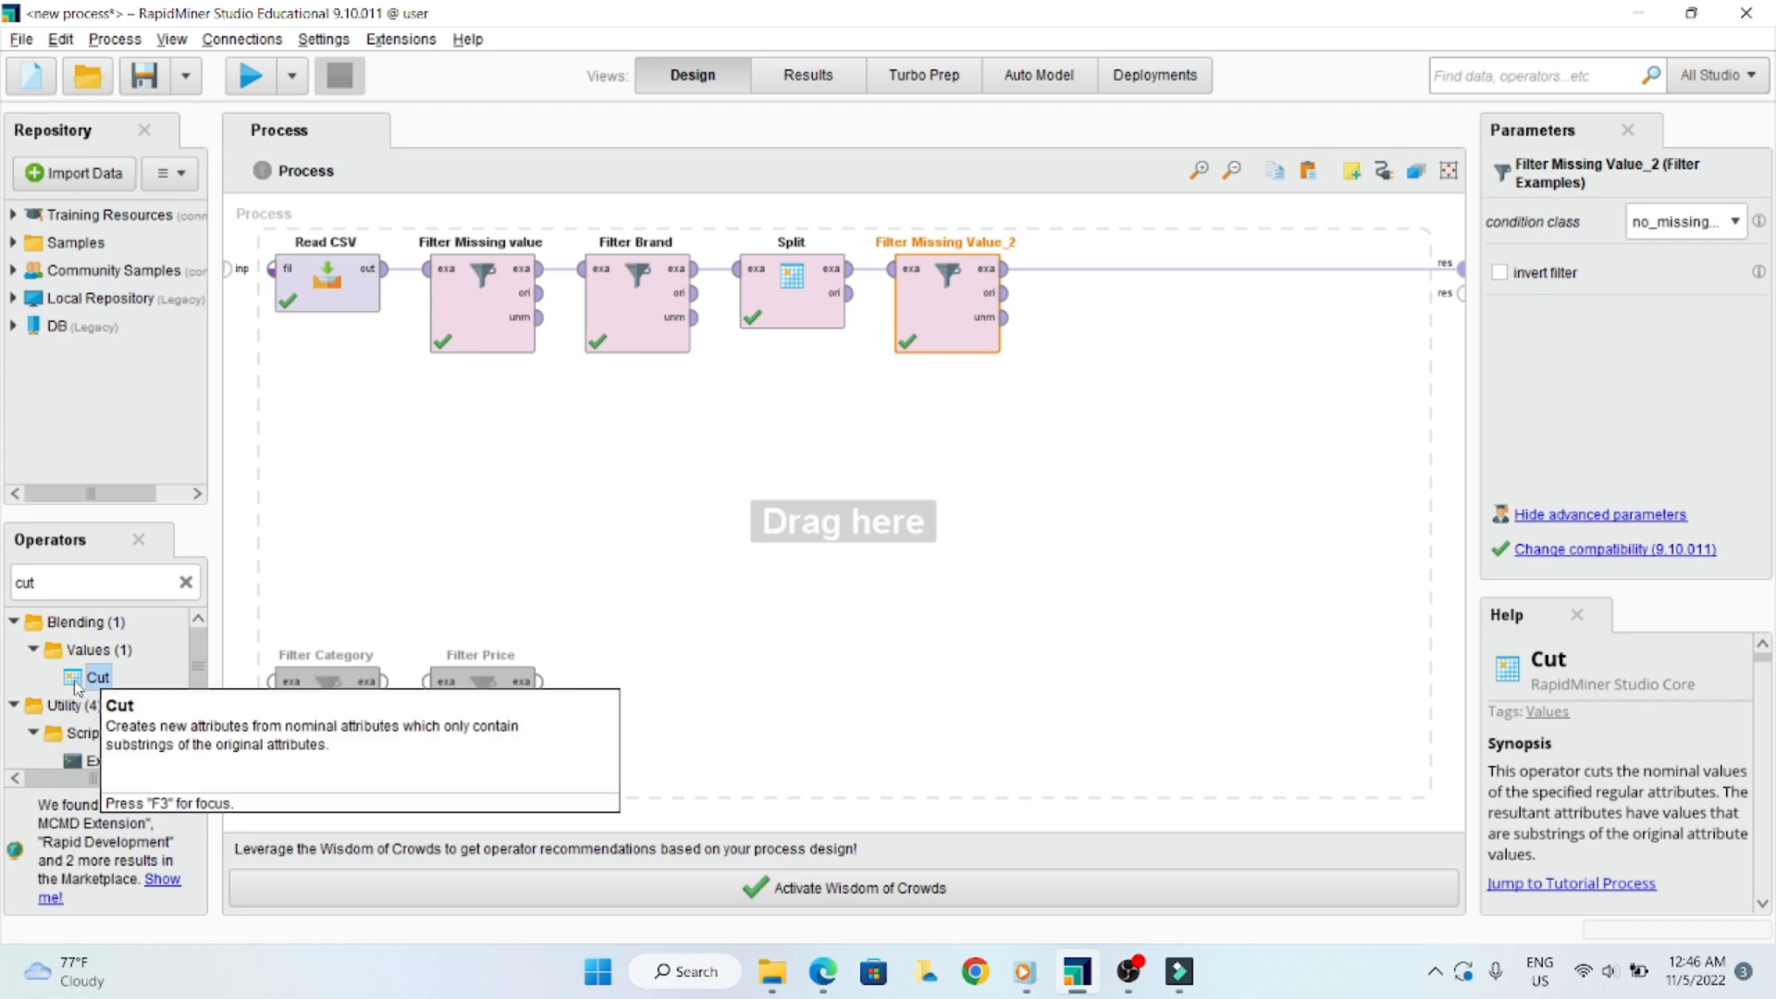
{"action": "left_click_drag", "start_coordinate": [74, 680], "coordinate": [1145, 416]}
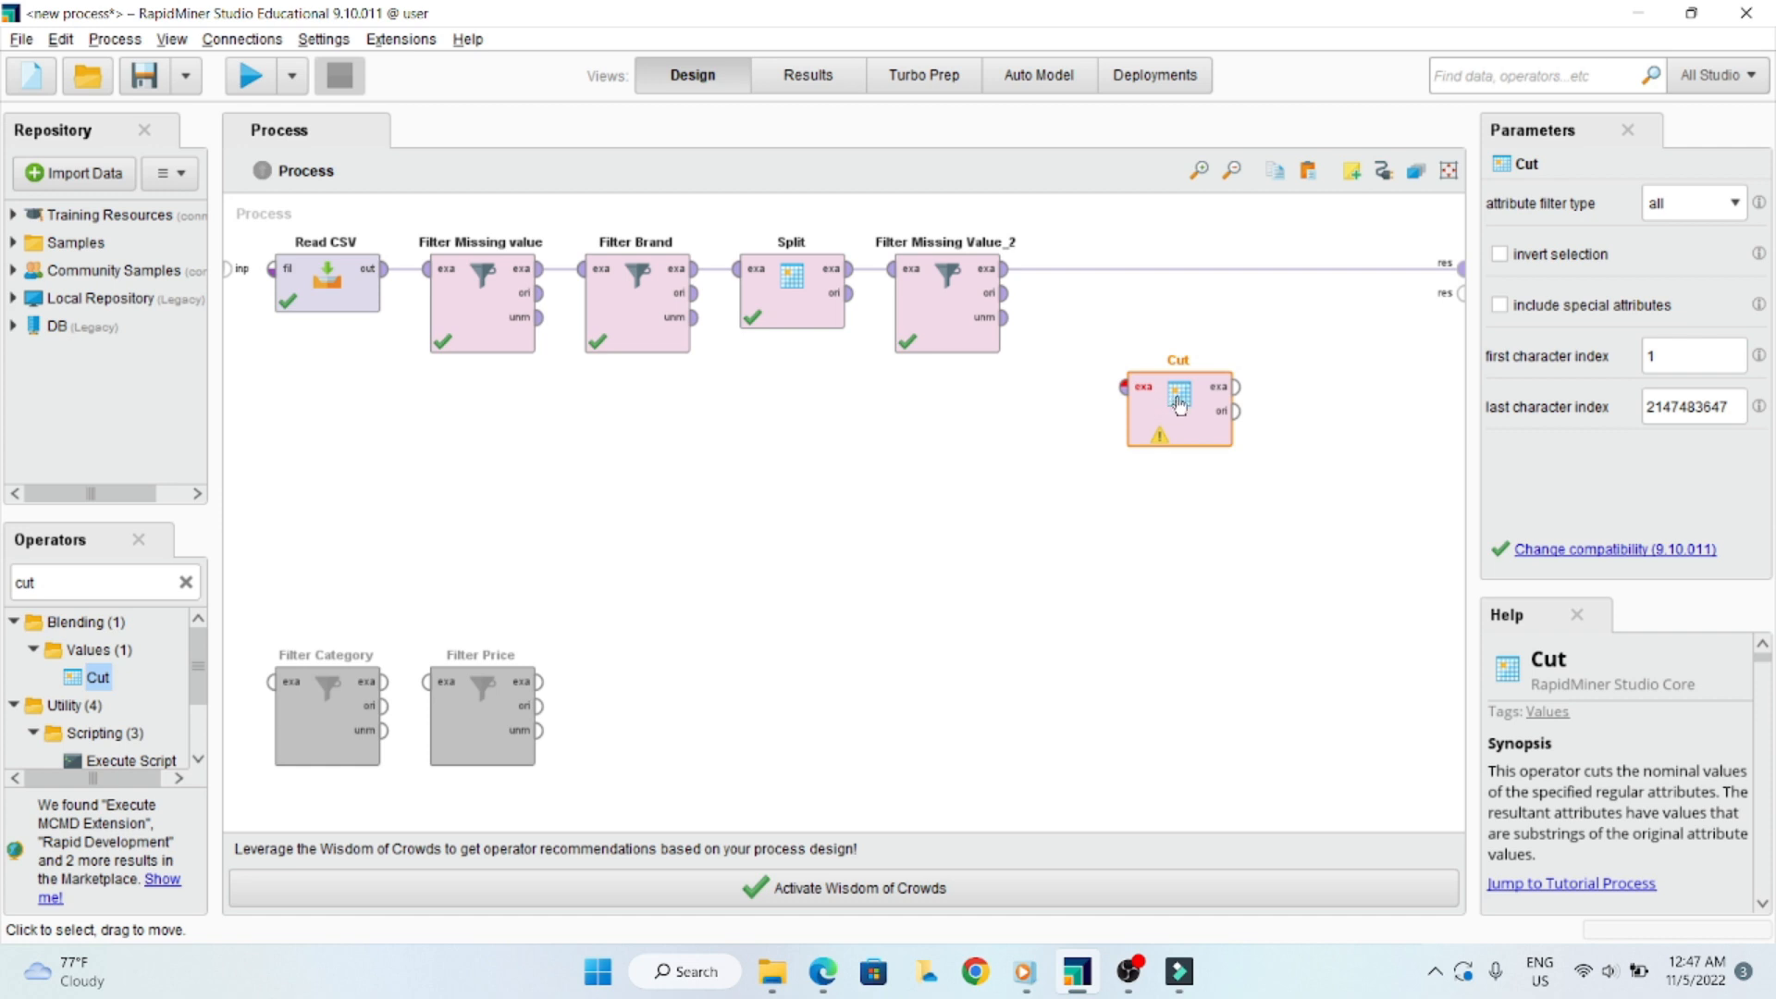
- Connect Cut between Filter Missing Value_2's exa output and the process result port, and place it in line with the other operators
{"action": "left_click", "coordinate": [1005, 269]}
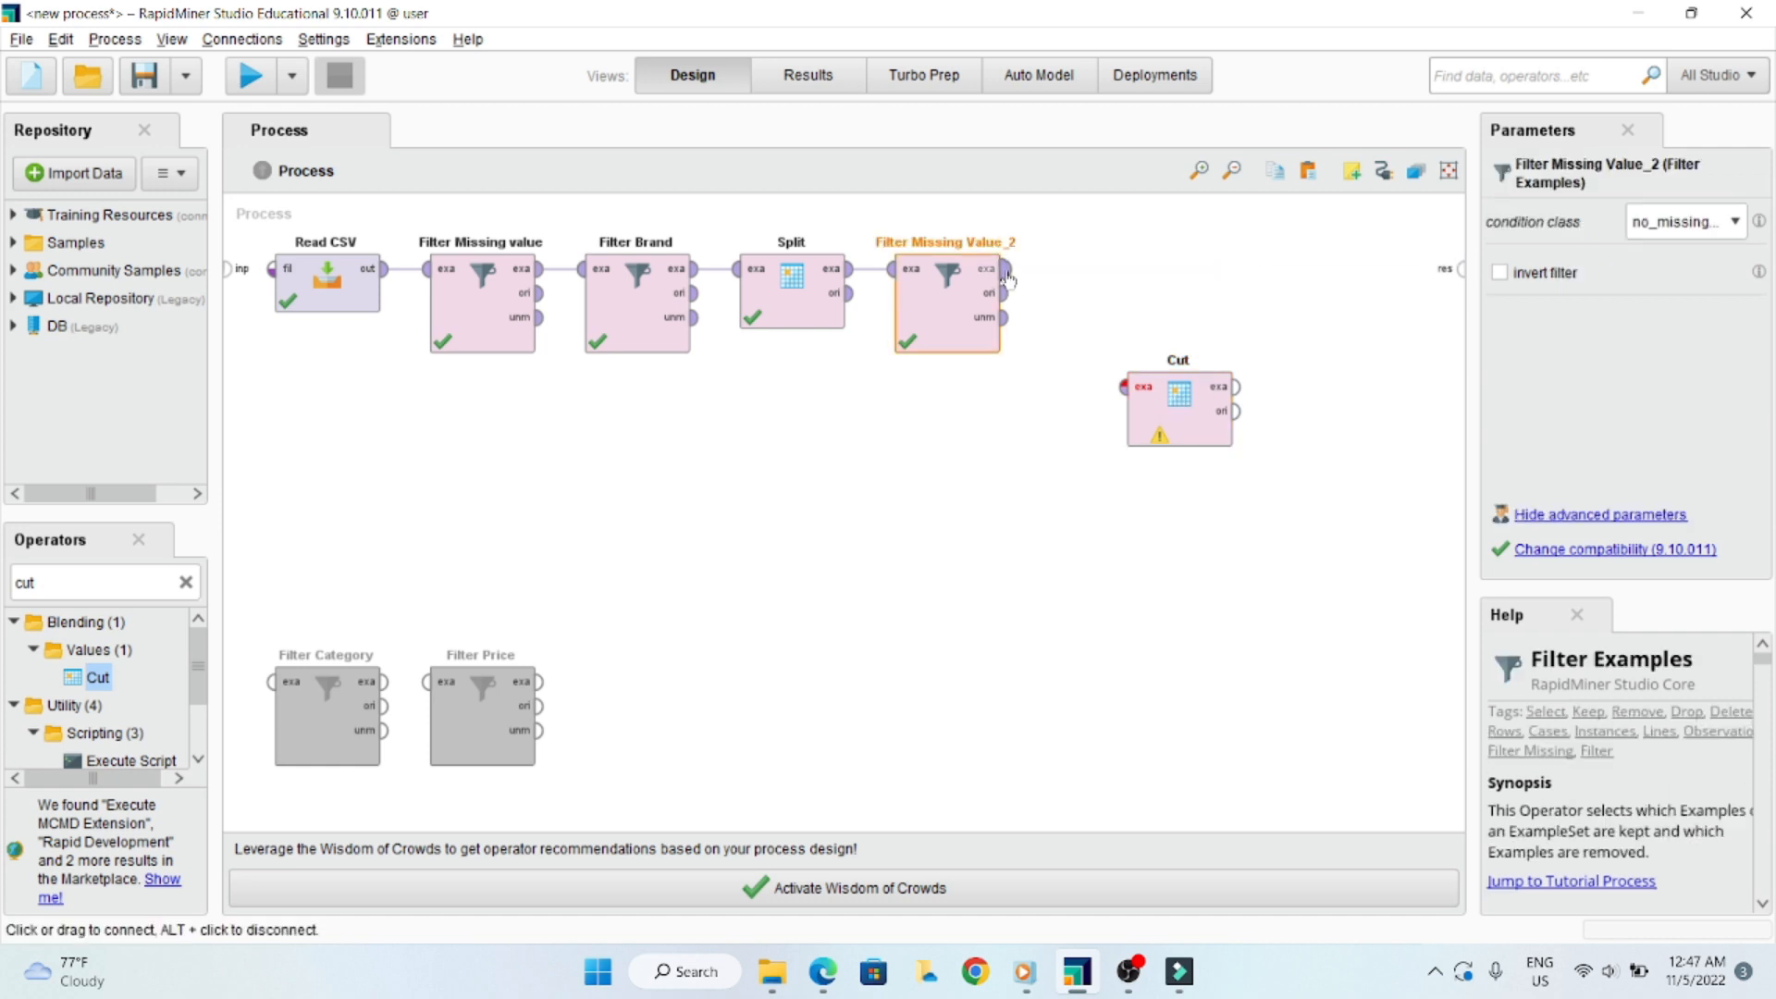
{"action": "left_click", "coordinate": [1124, 389]}
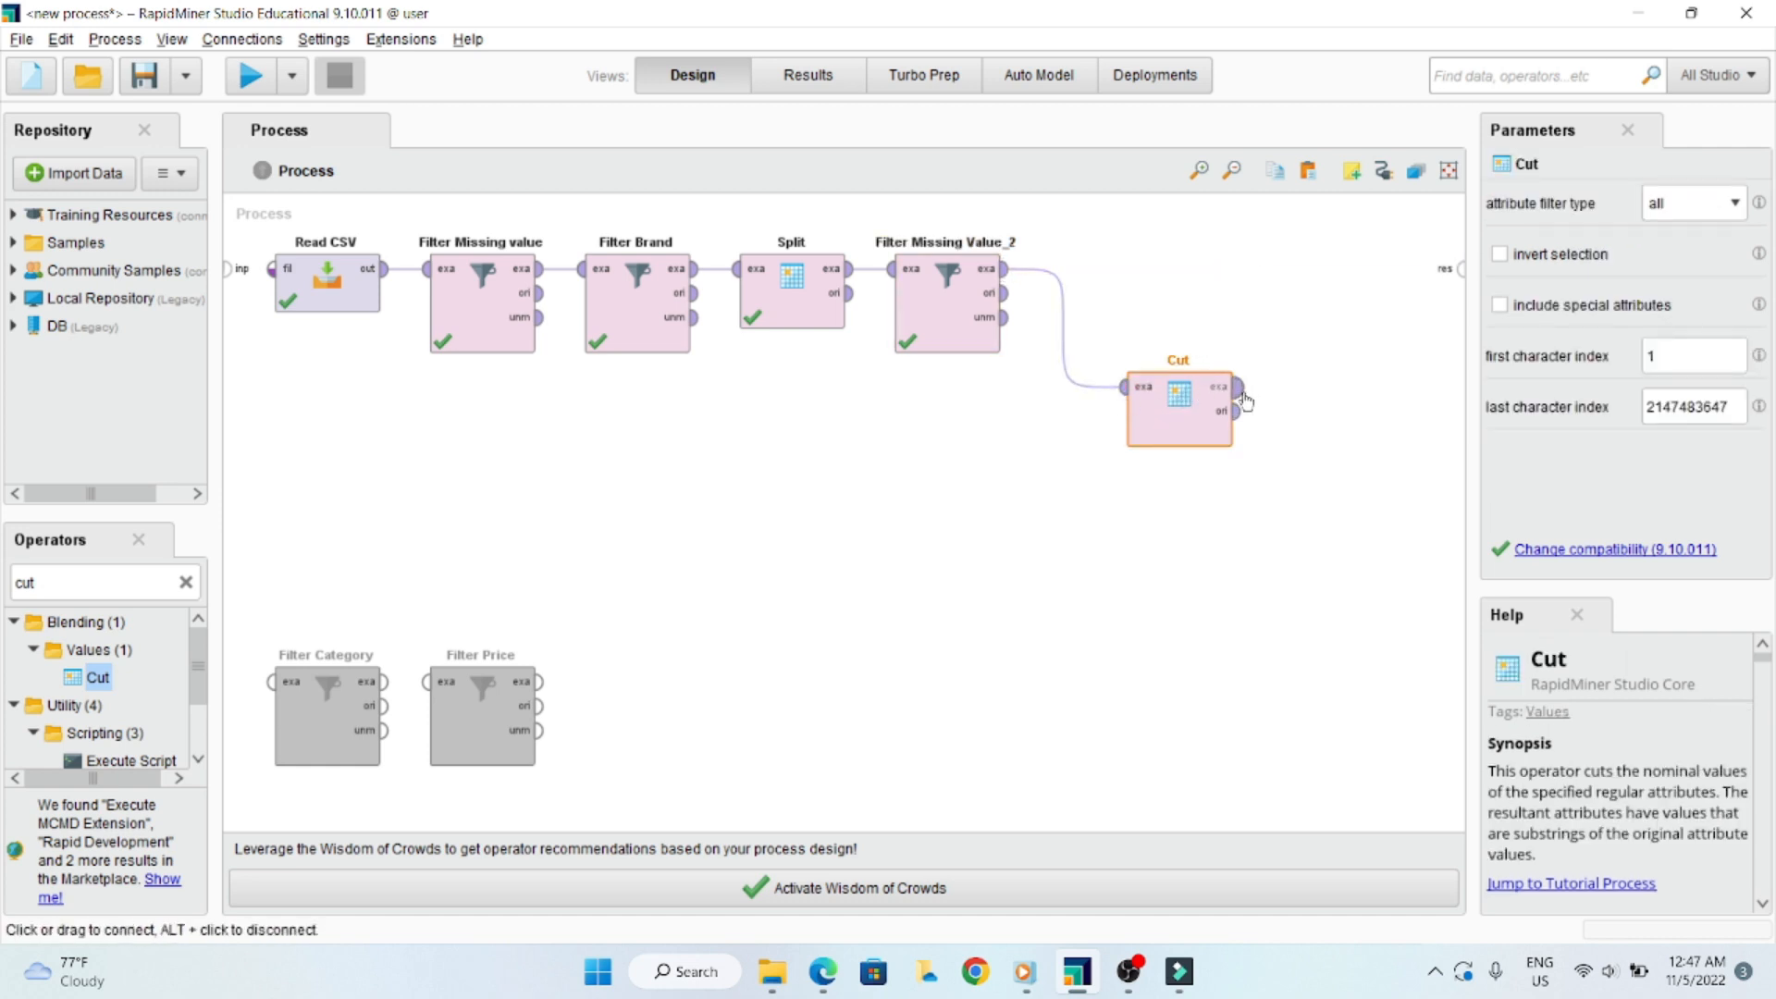
{"action": "double_click", "coordinate": [1243, 394]}
{"action": "left_click_drag", "start_coordinate": [1170, 403], "coordinate": [1046, 294]}
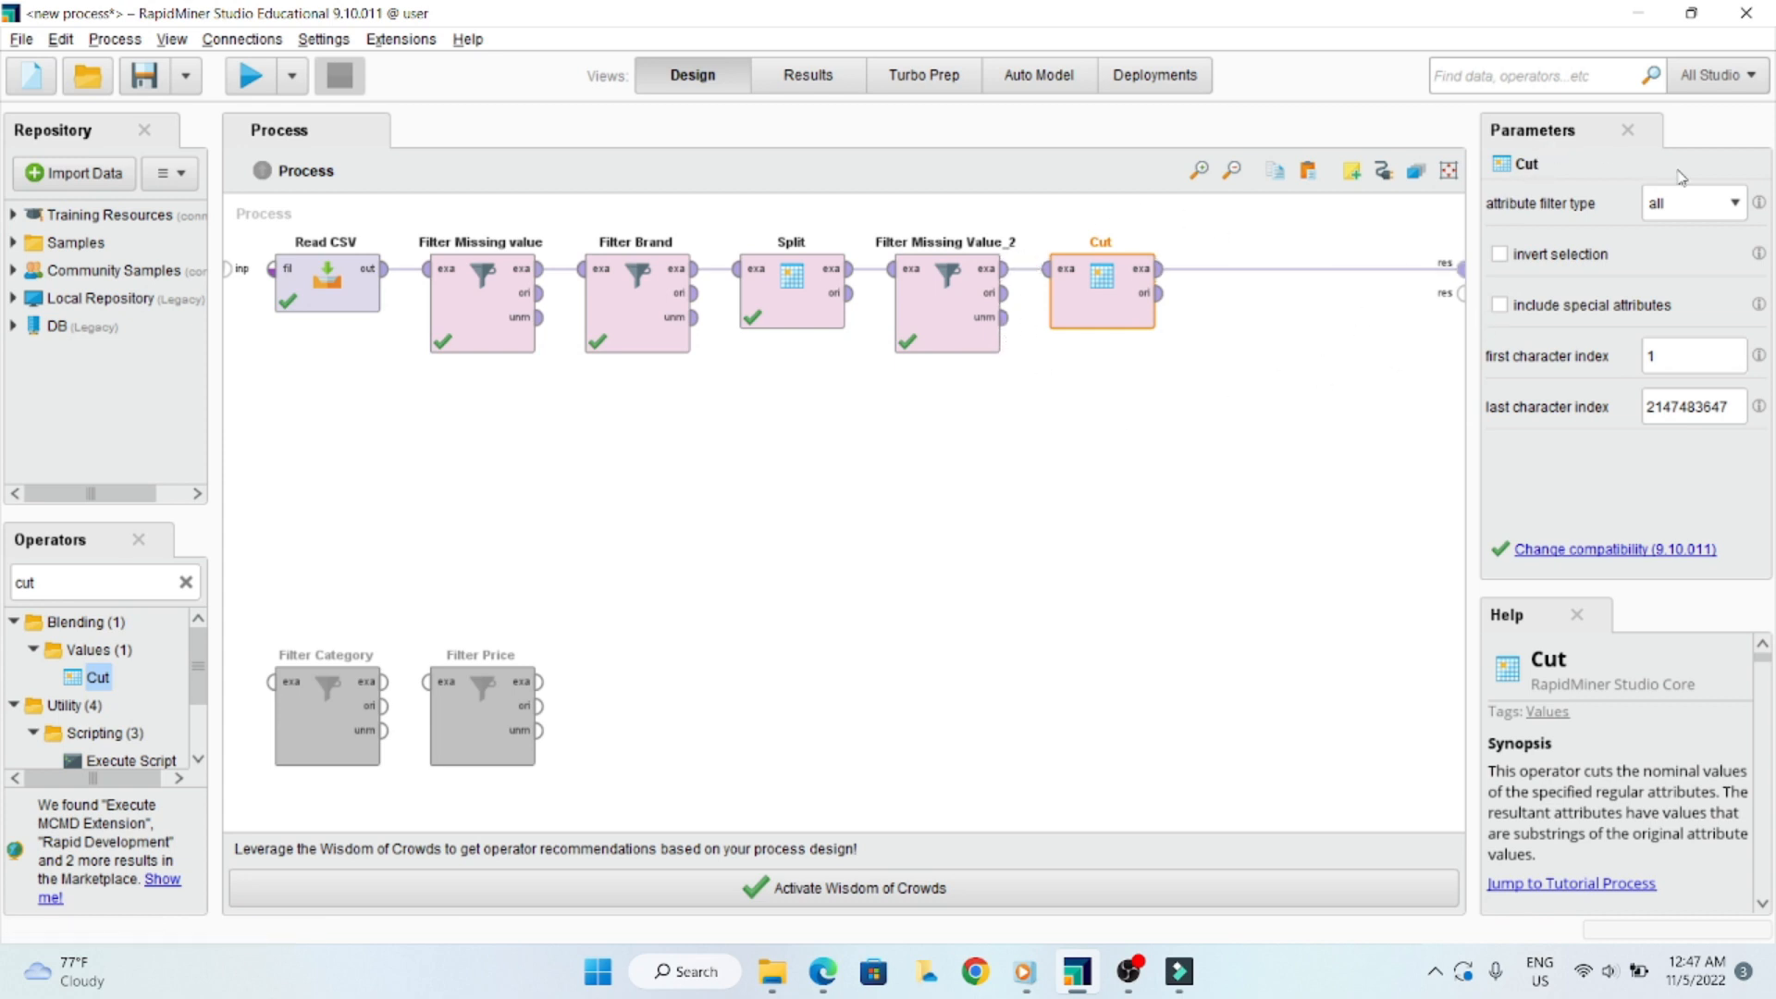
- Set Cut to the single attribute order_id with first character index 14 and run the process
{"action": "left_click", "coordinate": [1735, 206]}
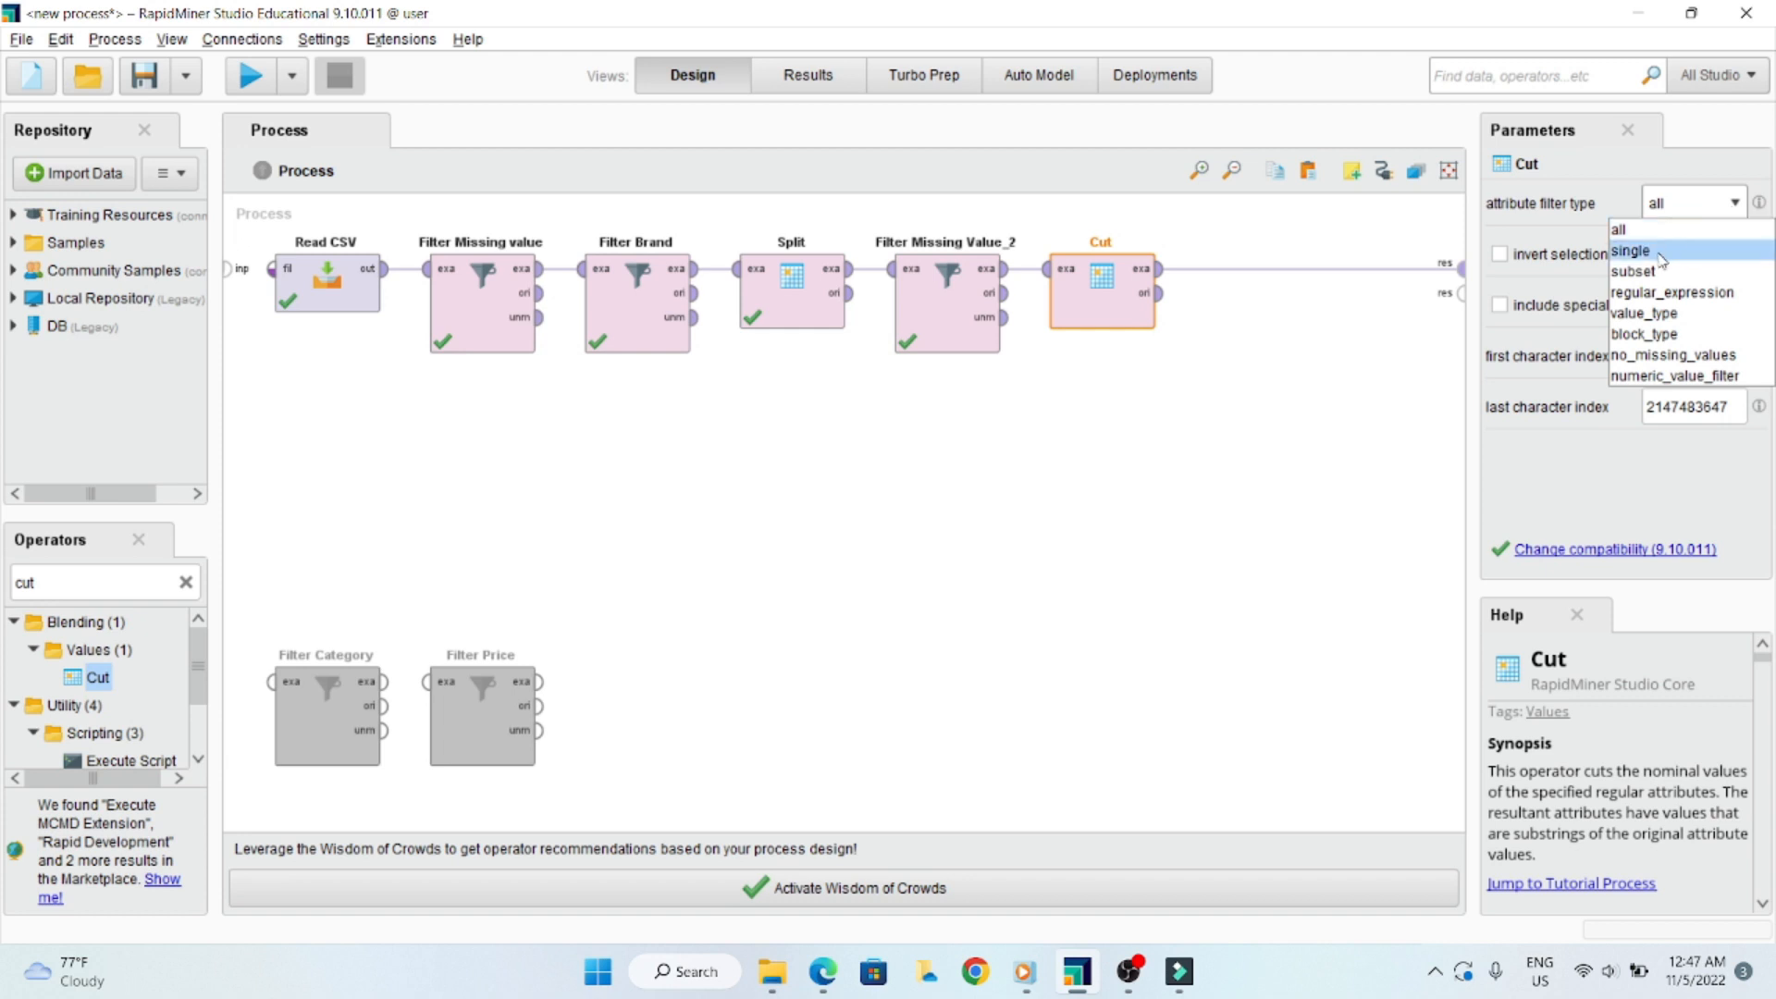
{"action": "left_click", "coordinate": [1659, 252]}
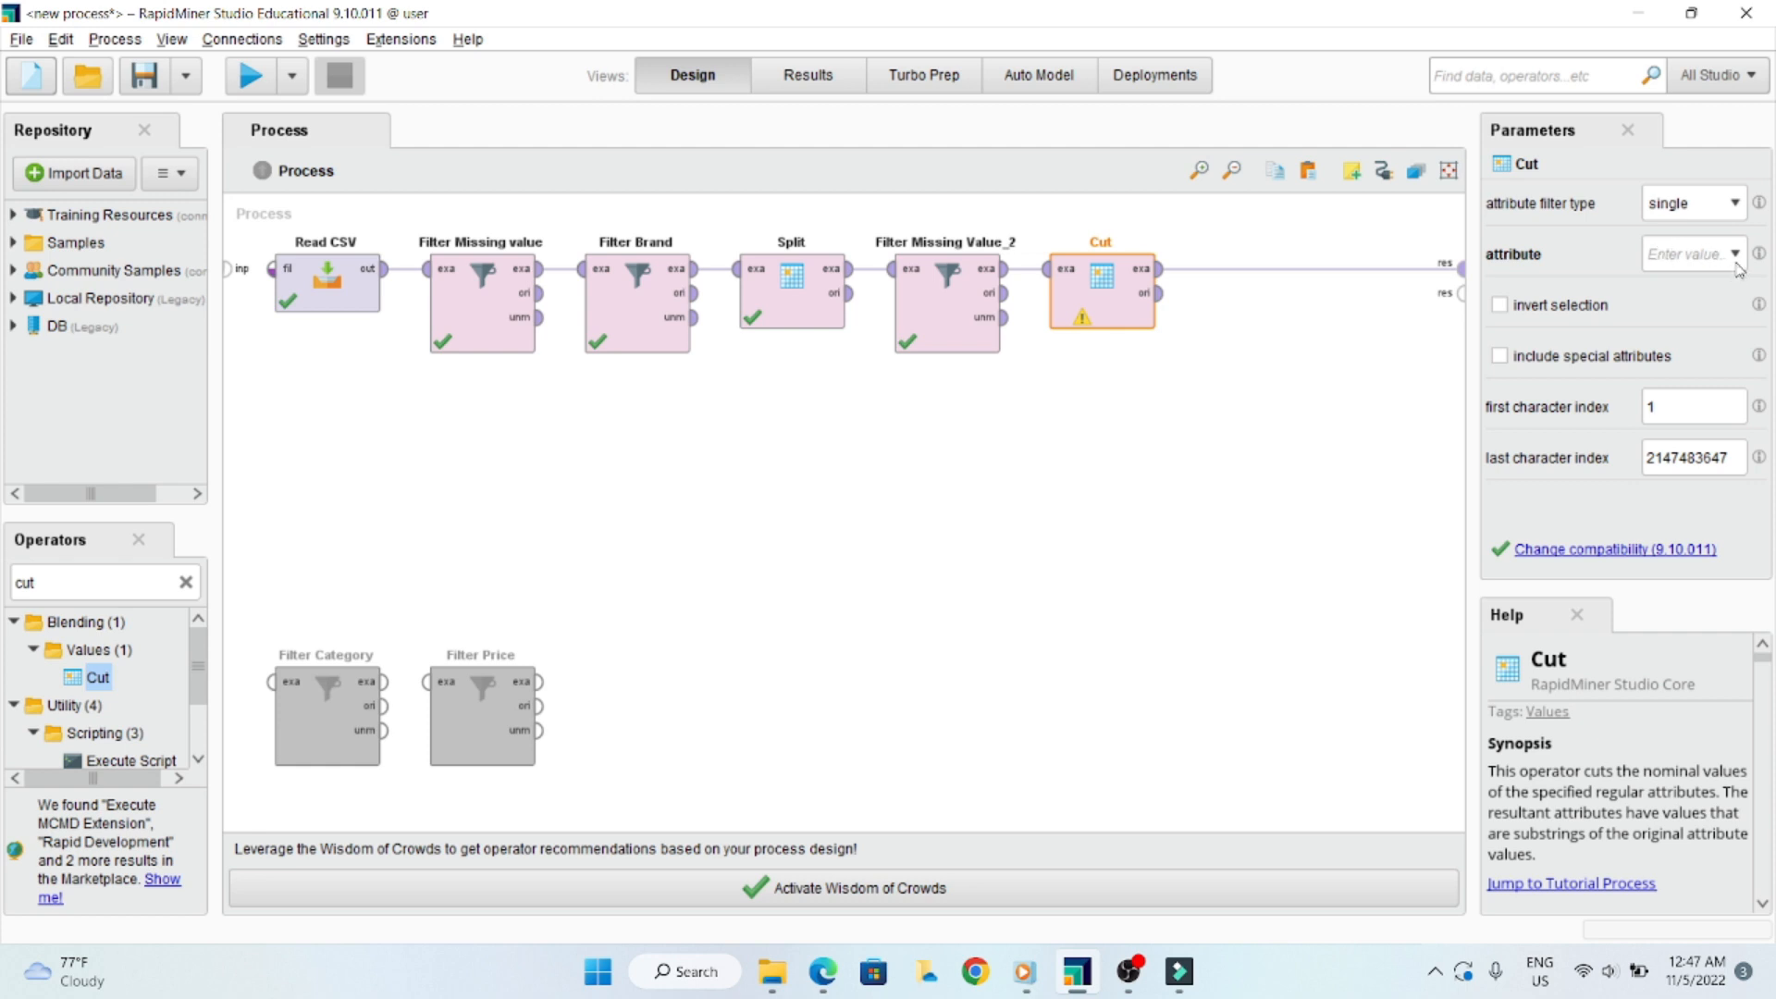
{"action": "left_click", "coordinate": [1736, 264]}
{"action": "left_click", "coordinate": [1731, 383]}
{"action": "left_click", "coordinate": [1677, 413]}
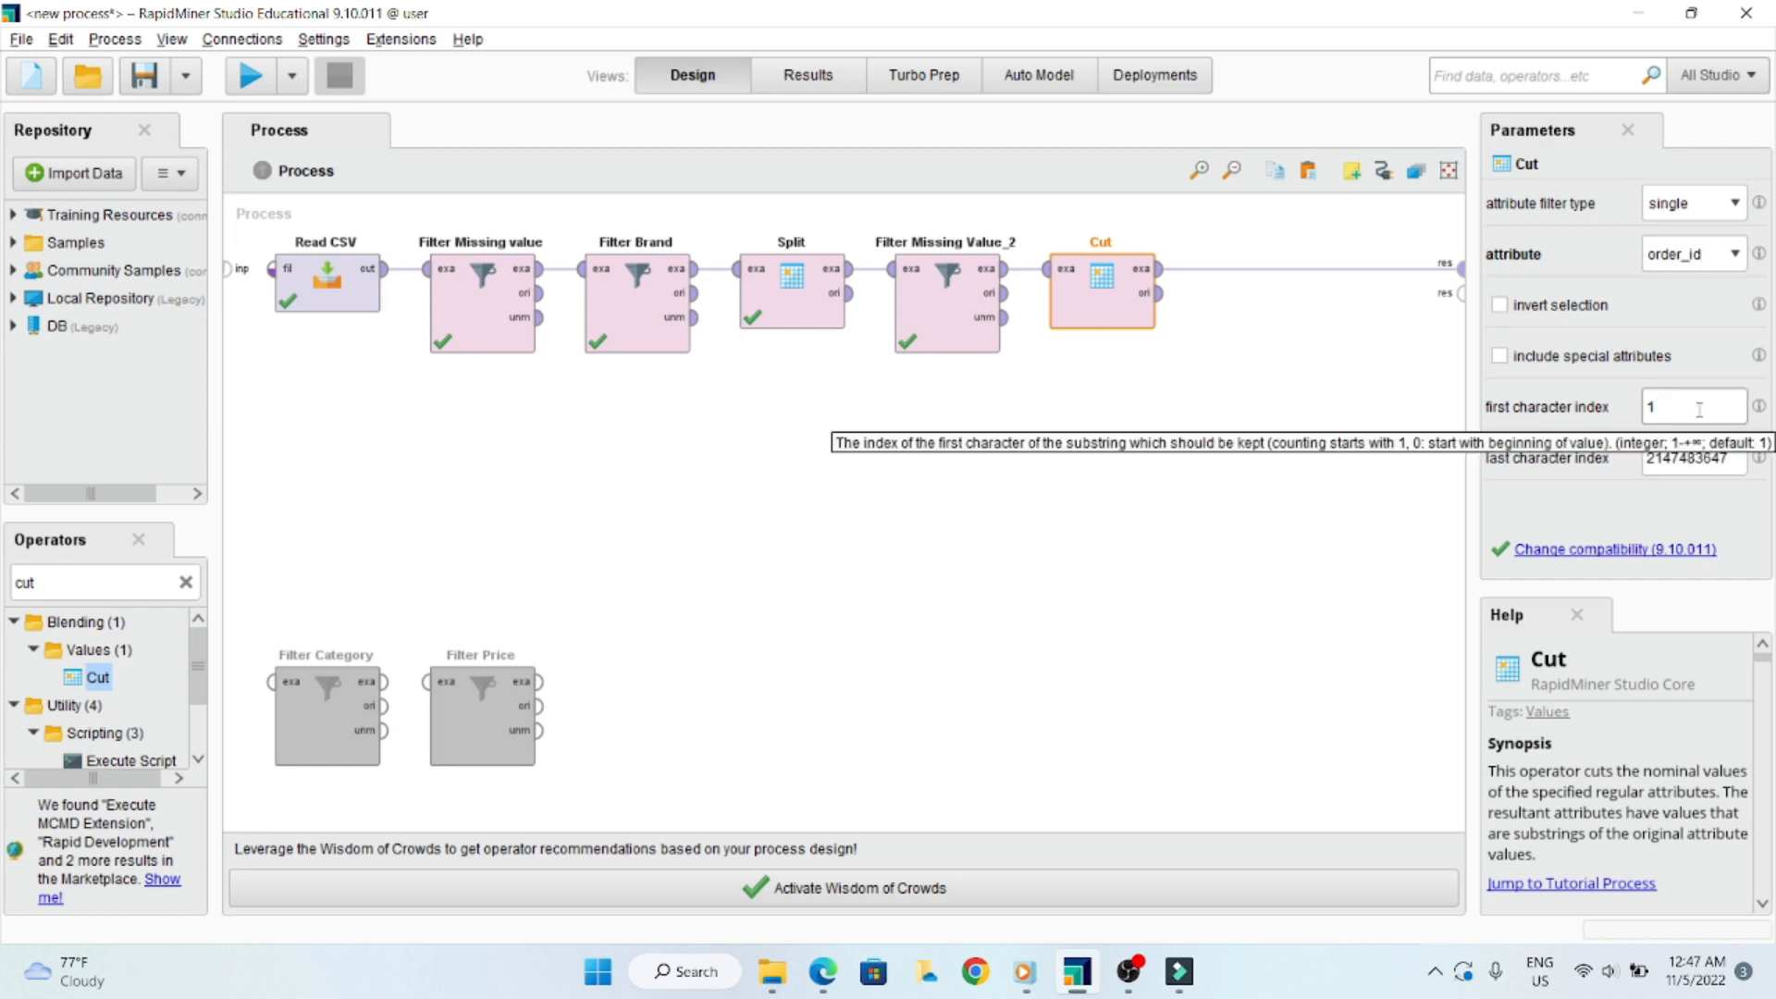
{"action": "type", "text": "4"}
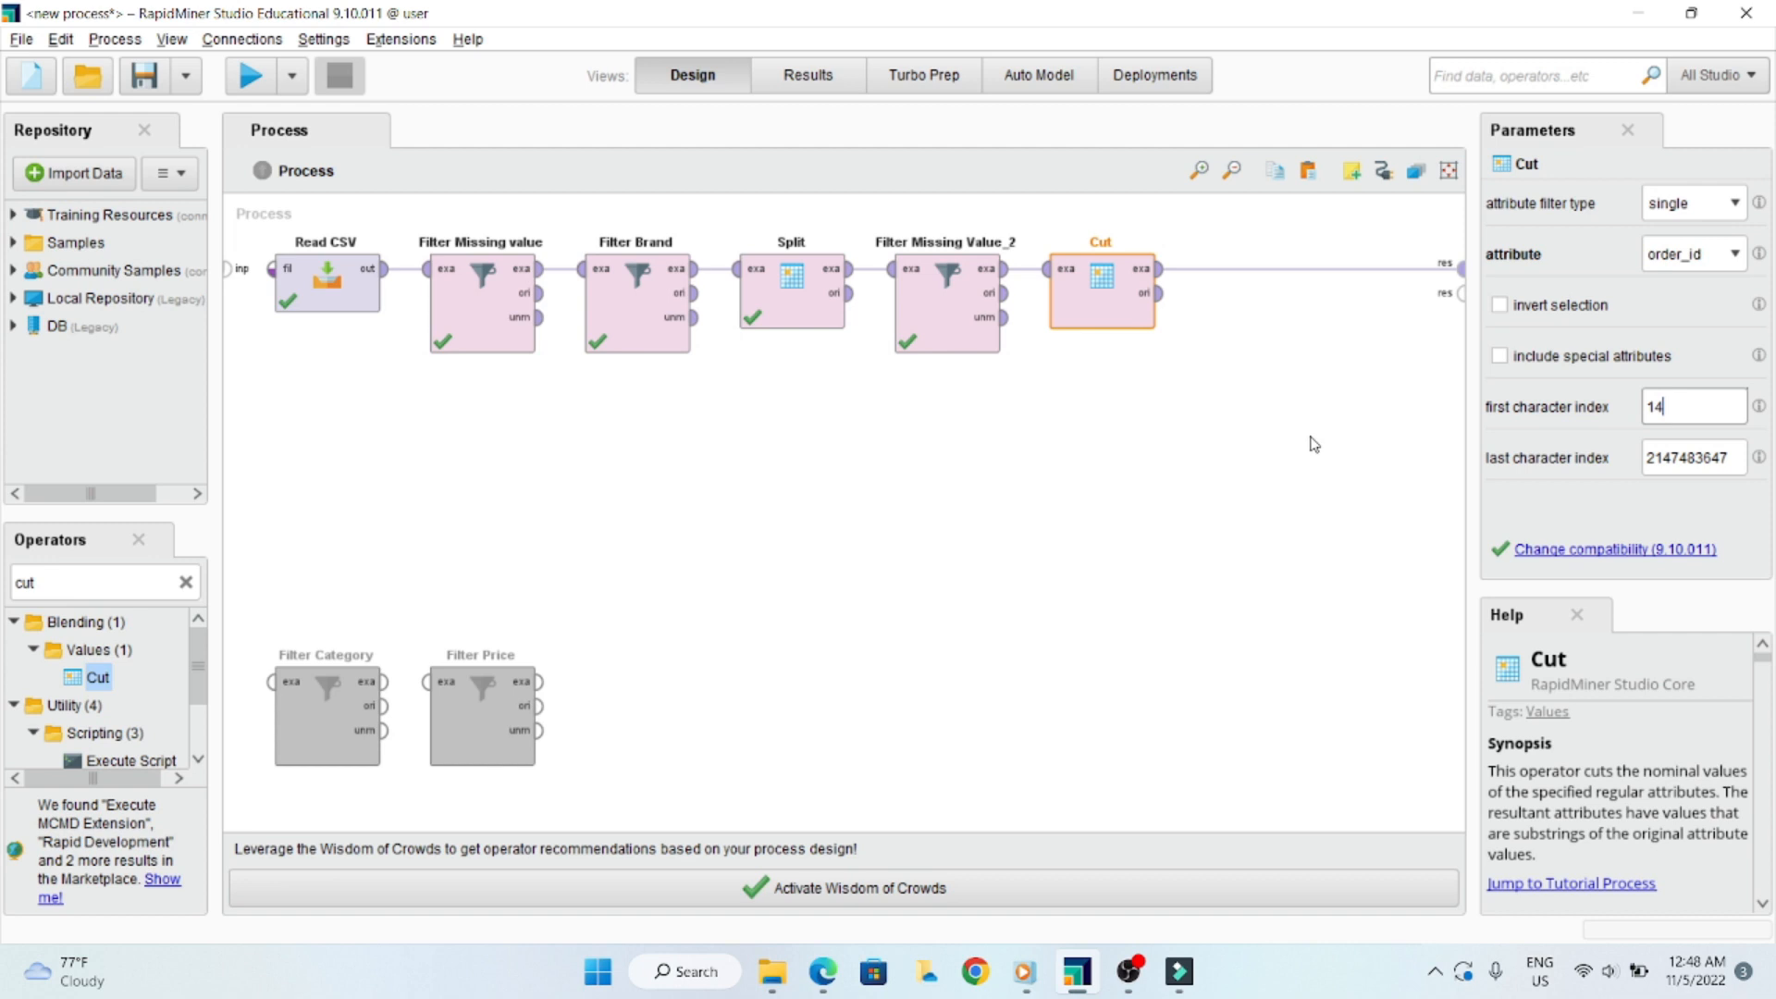
{"action": "left_click", "coordinate": [250, 74]}
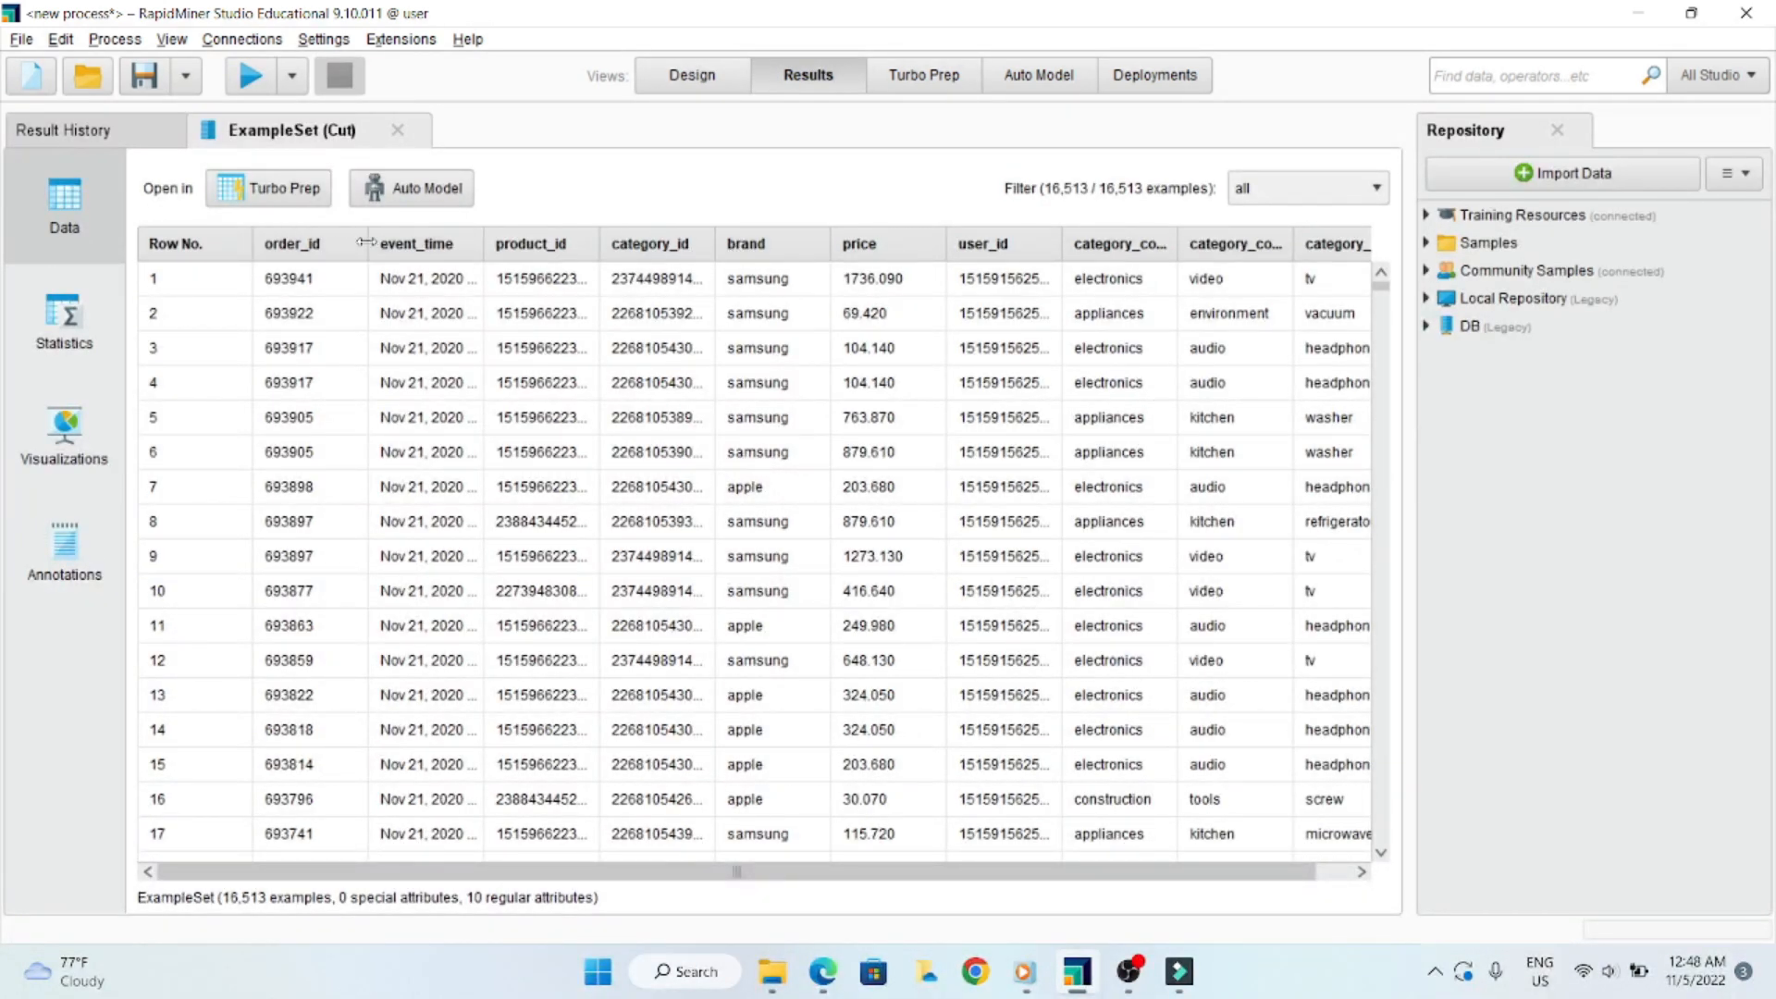
- Widen the order_id column in the Cut results and examine its values across the rows
{"action": "left_click_drag", "start_coordinate": [369, 244], "coordinate": [489, 245]}
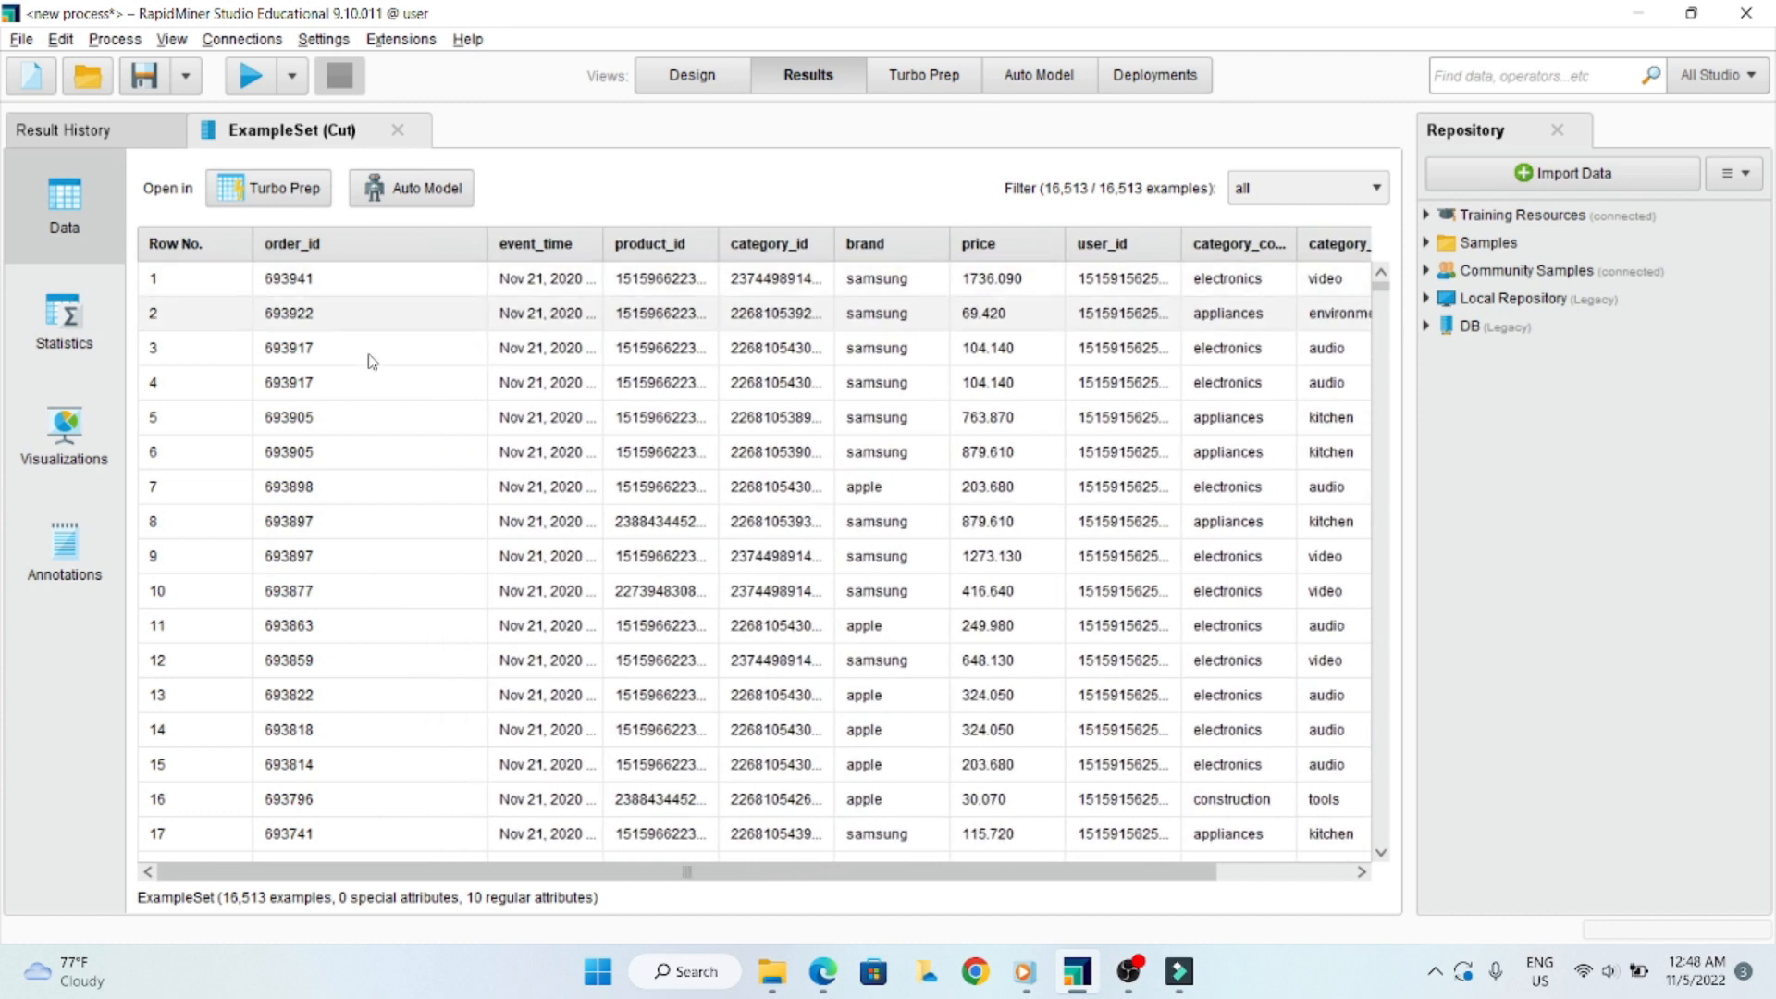
{"action": "scroll", "coordinate": [370, 370], "scroll_direction": "down", "scroll_amount": 6}
{"action": "scroll", "coordinate": [373, 405], "scroll_direction": "down", "scroll_amount": 11}
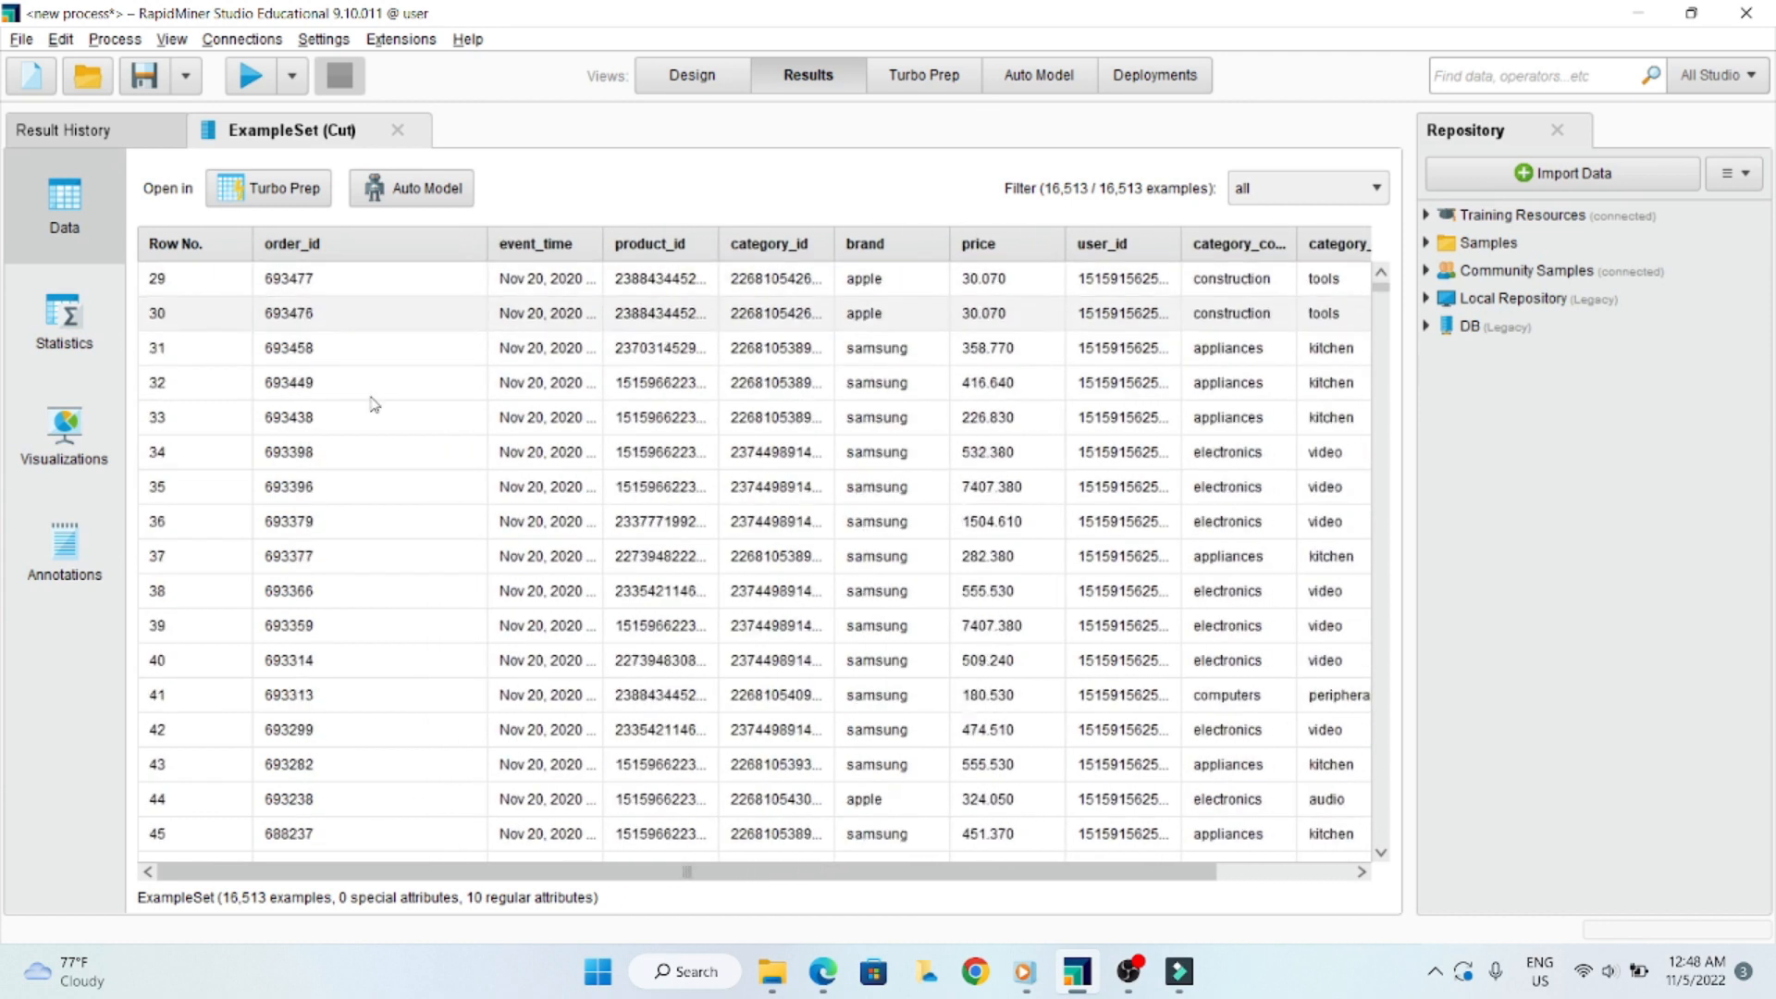
{"action": "scroll", "coordinate": [371, 408], "scroll_direction": "down", "scroll_amount": 8}
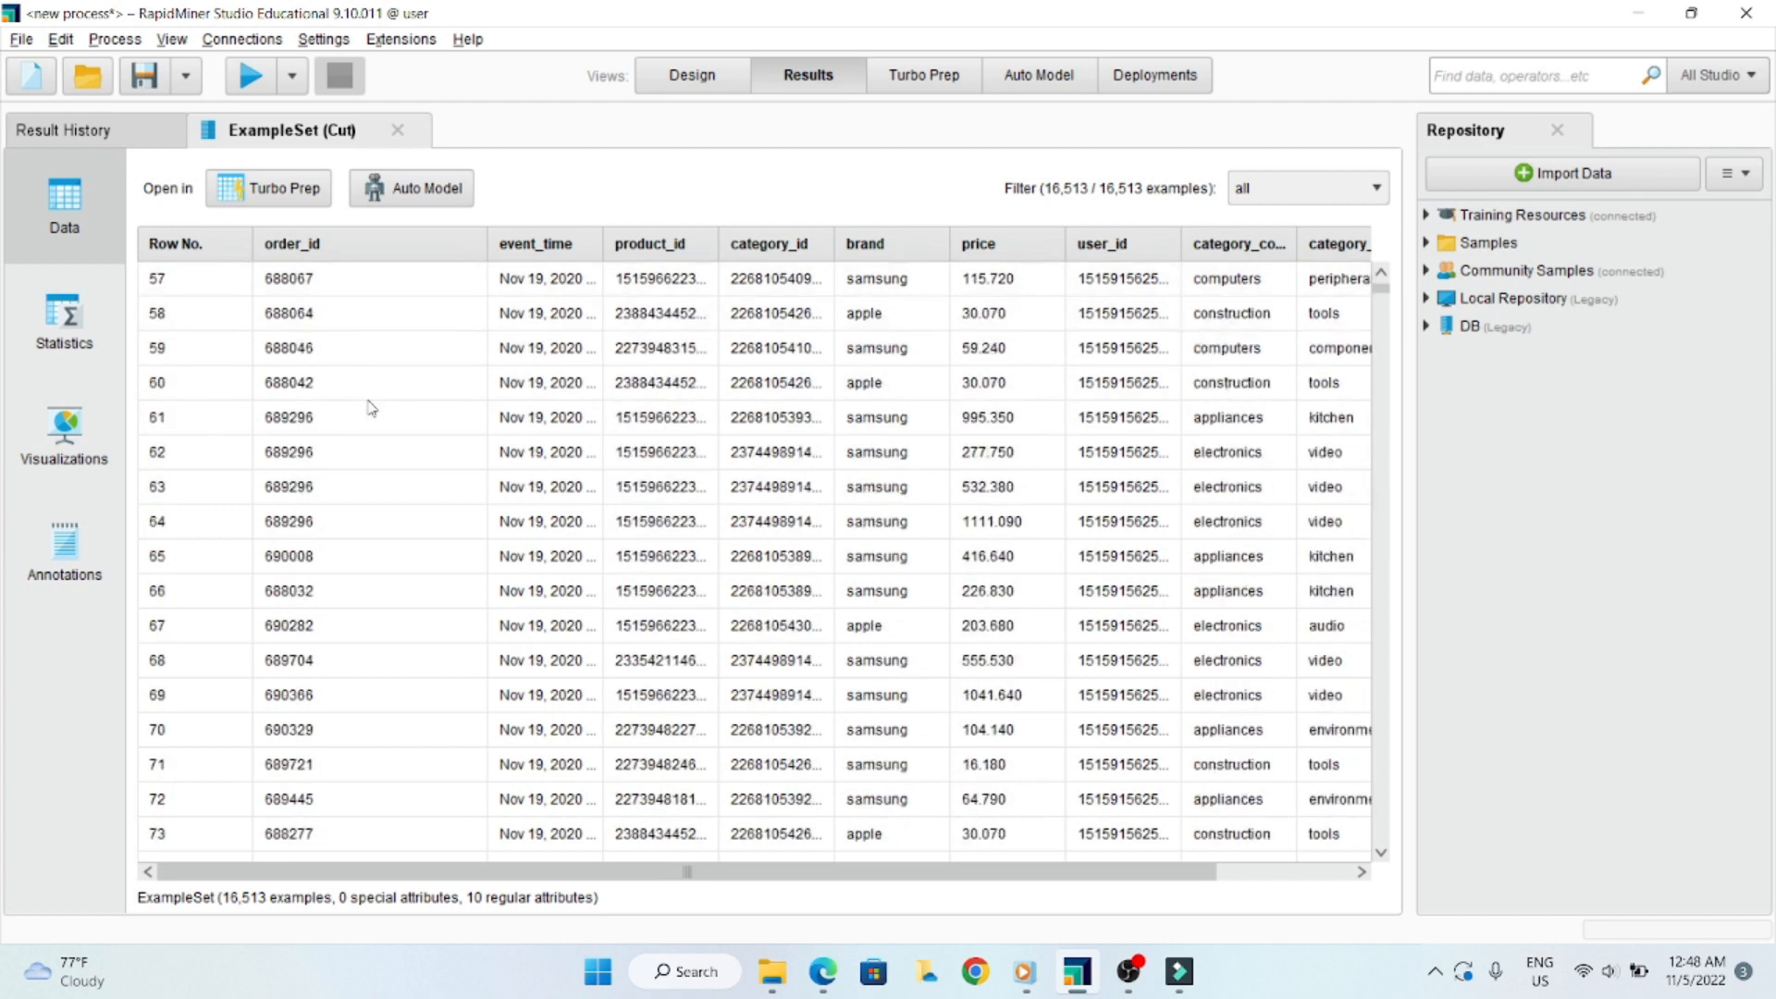
{"action": "scroll", "coordinate": [368, 421], "scroll_direction": "down", "scroll_amount": 1}
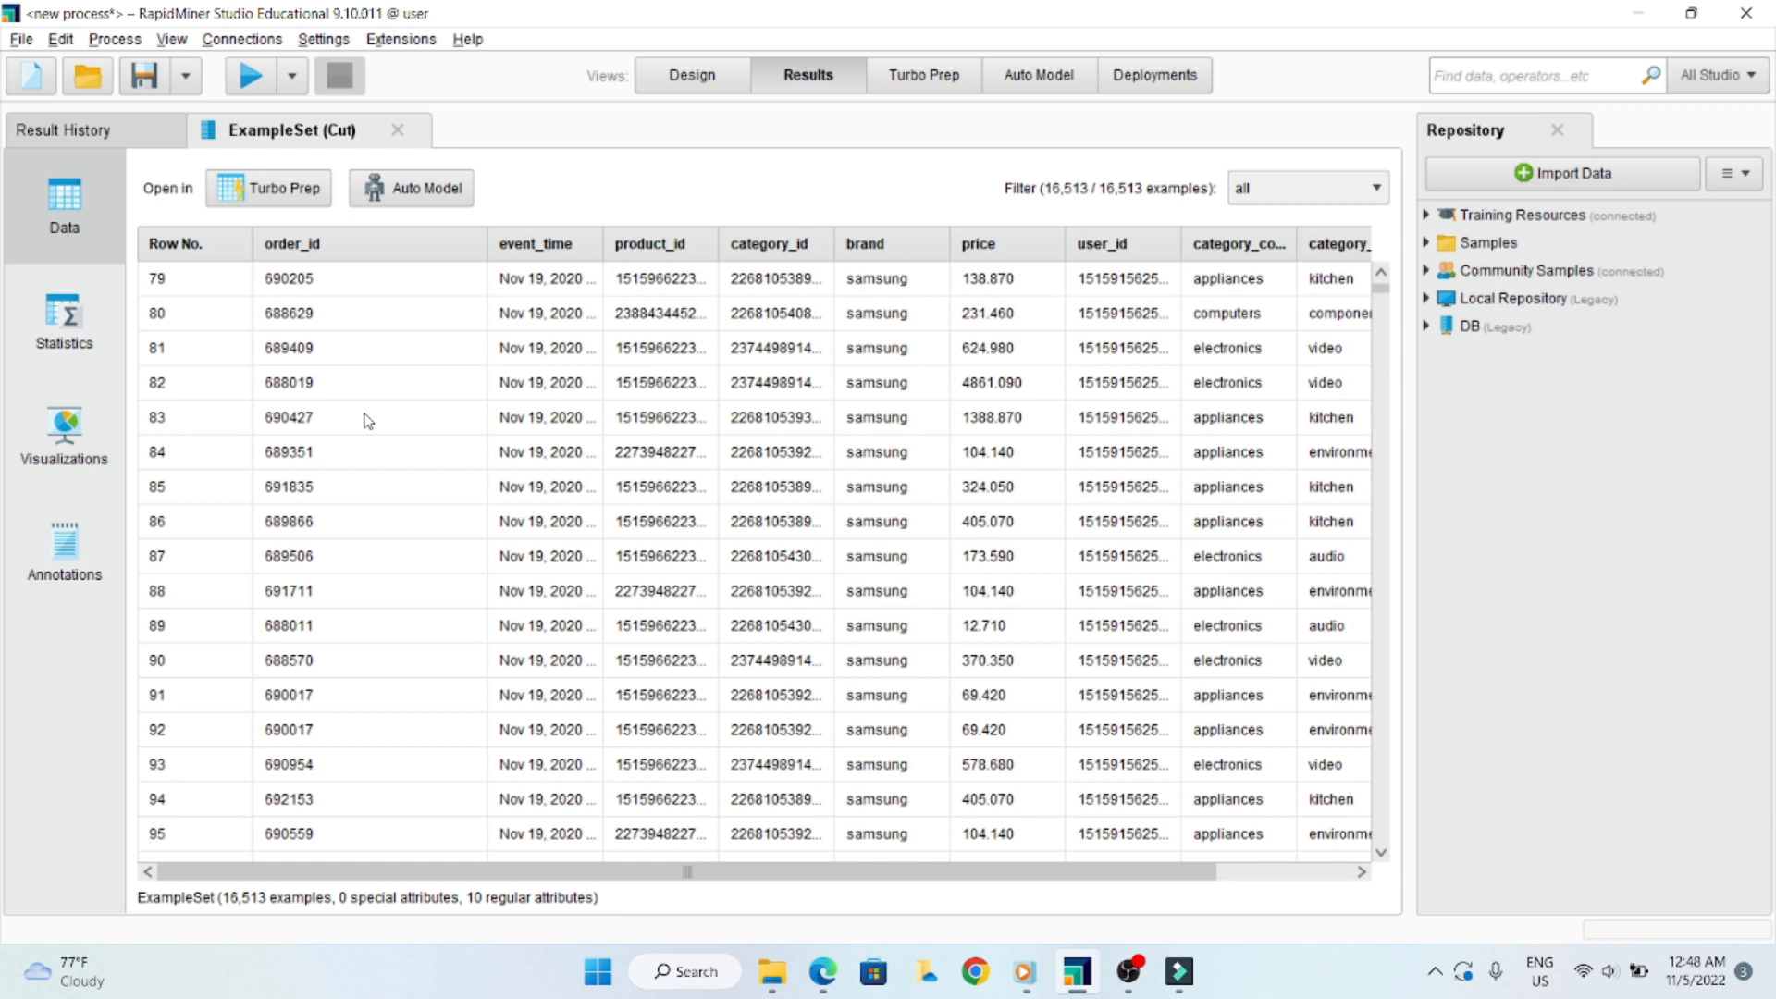
{"action": "scroll", "coordinate": [364, 421], "scroll_direction": "down", "scroll_amount": 1}
{"action": "scroll", "coordinate": [380, 453], "scroll_direction": "up", "scroll_amount": 5}
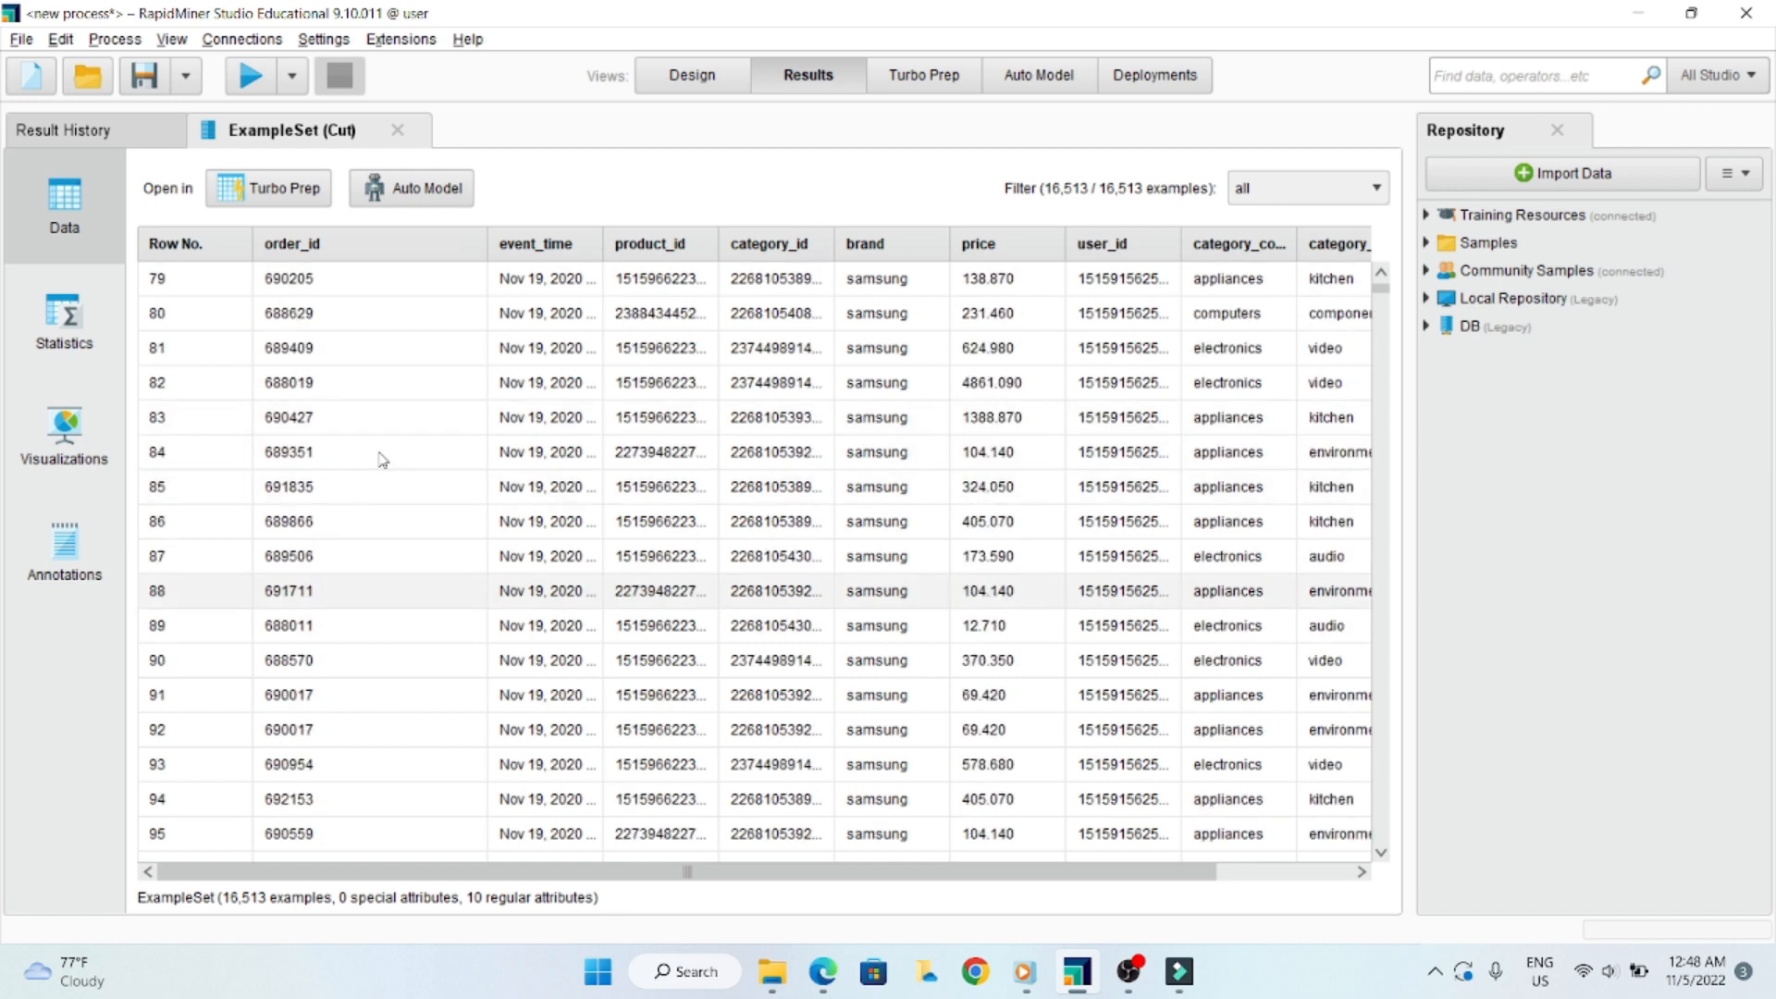
{"action": "scroll", "coordinate": [391, 477], "scroll_direction": "up", "scroll_amount": 2}
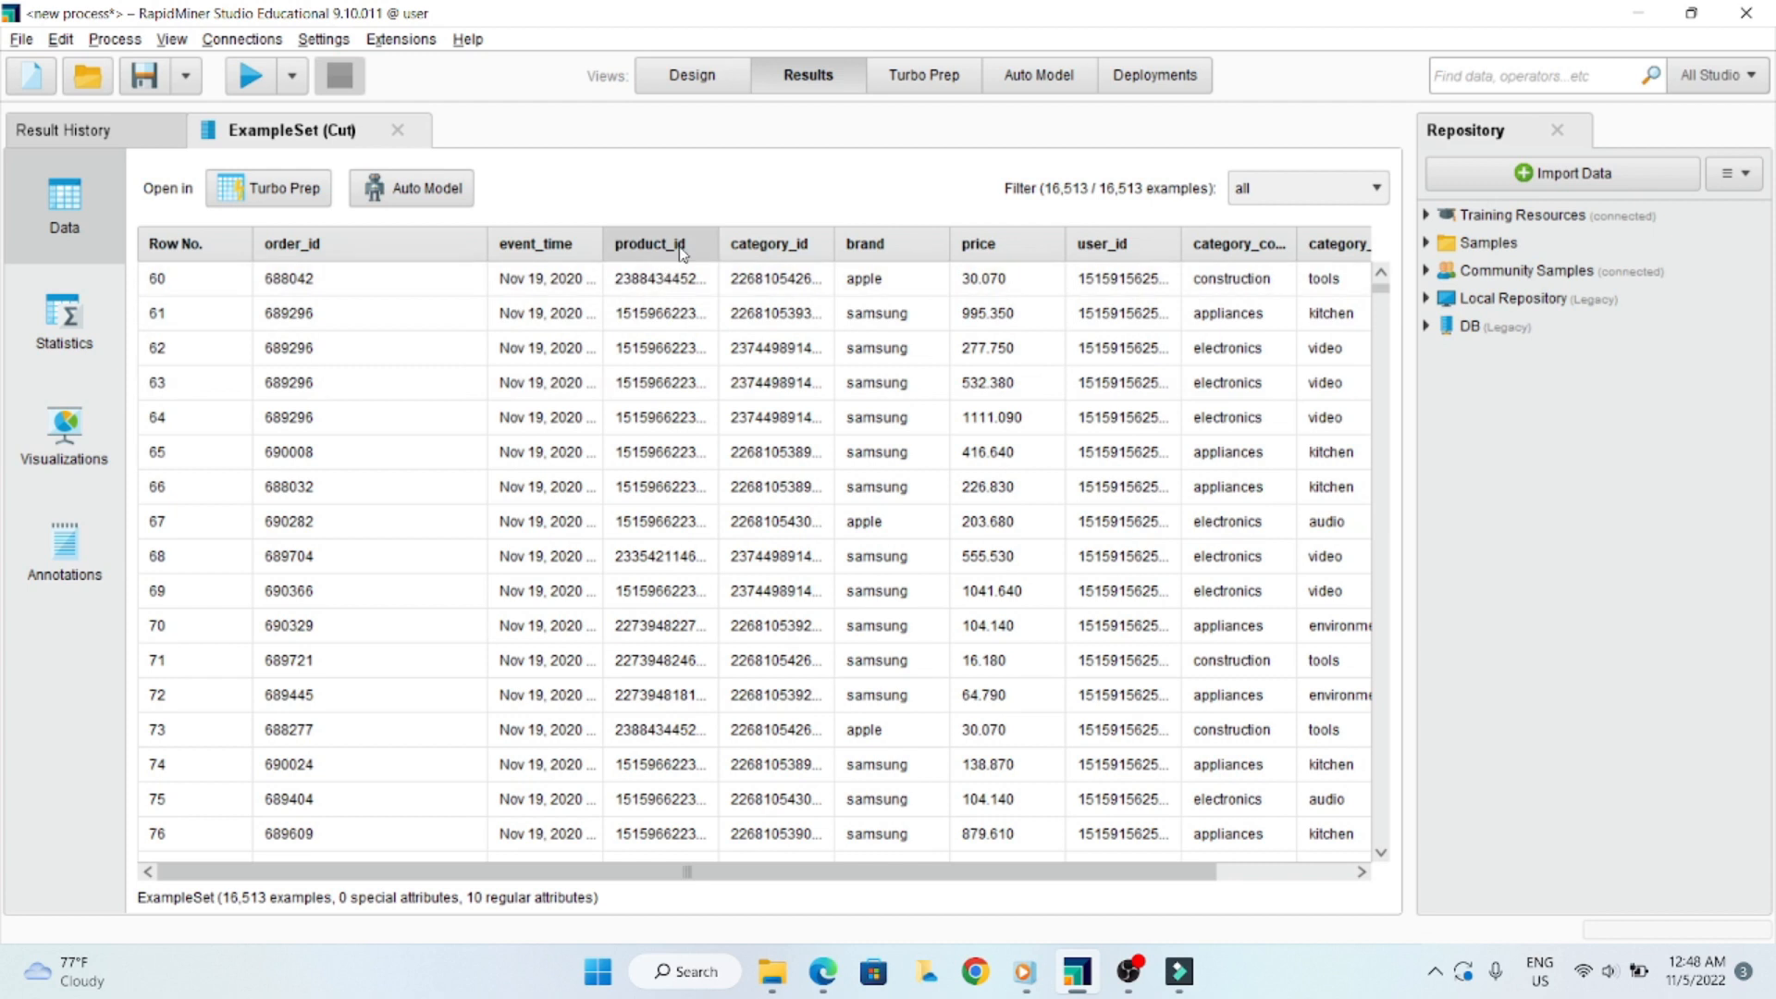
- Widen the product_id column to inspect its values across the rows and narrow the order_id column in the Cut results
{"action": "left_click_drag", "start_coordinate": [719, 242], "coordinate": [807, 243]}
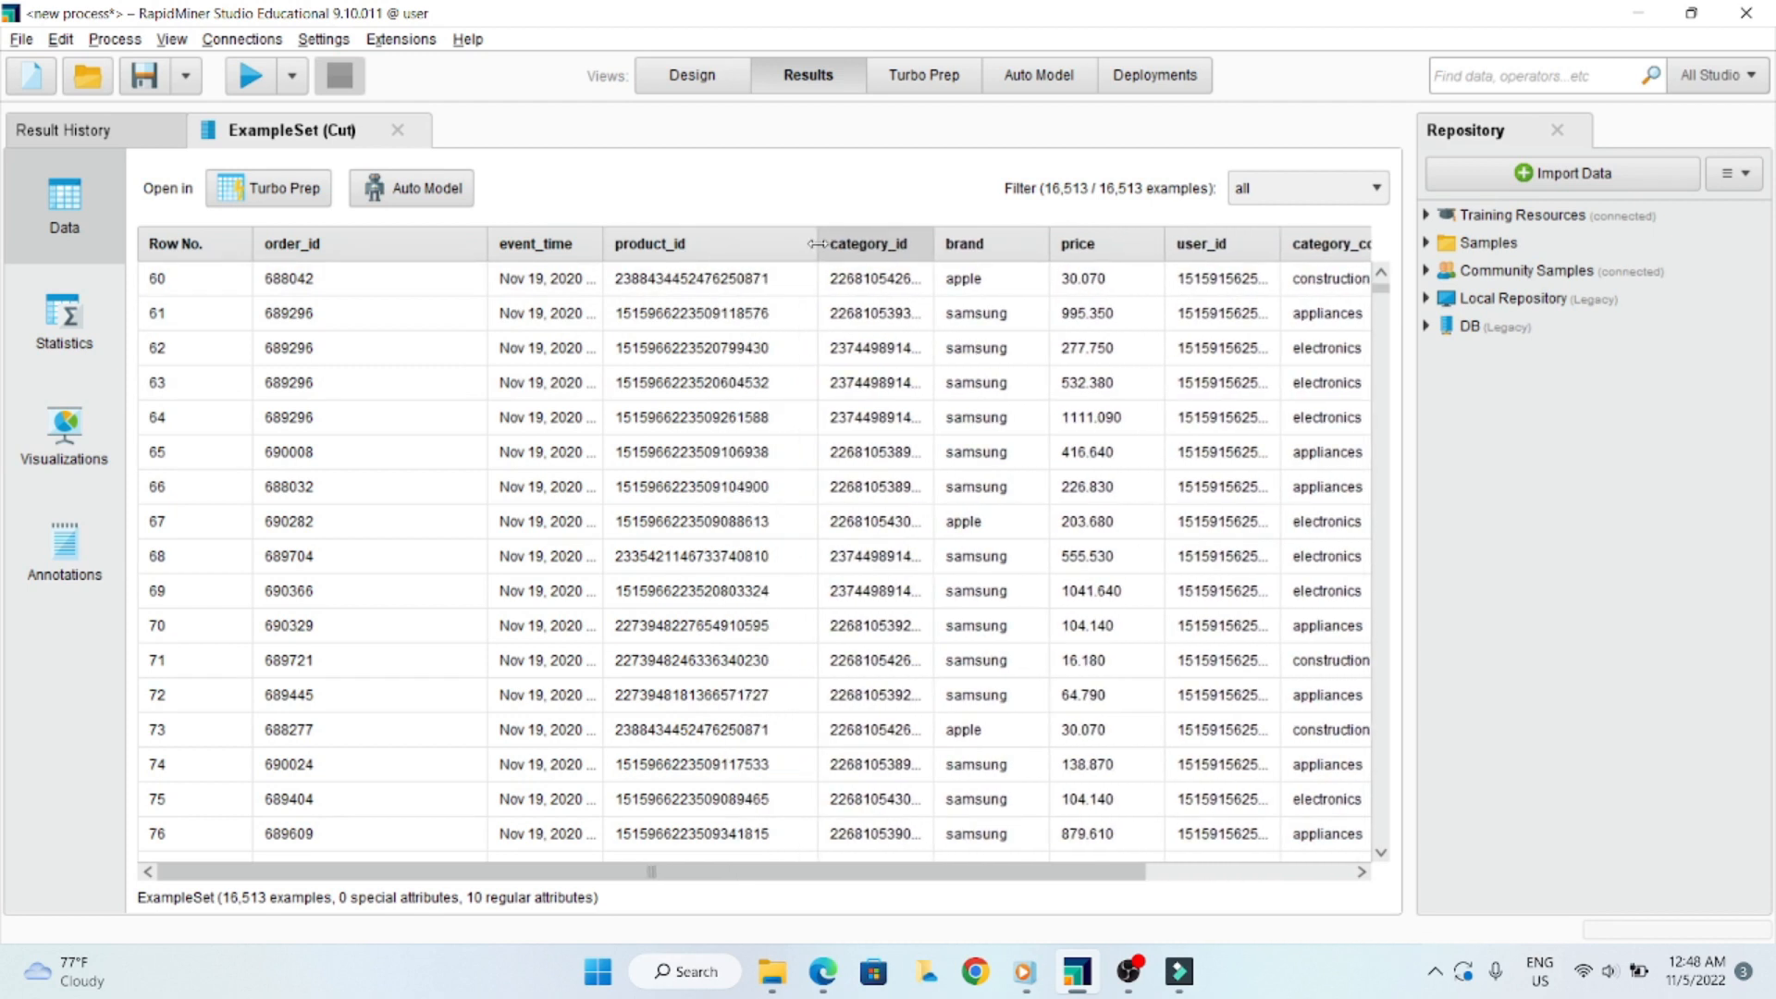
{"action": "scroll", "coordinate": [678, 442], "scroll_direction": "down", "scroll_amount": 2}
{"action": "scroll", "coordinate": [680, 442], "scroll_direction": "down", "scroll_amount": 1}
{"action": "scroll", "coordinate": [731, 442], "scroll_direction": "up", "scroll_amount": 4}
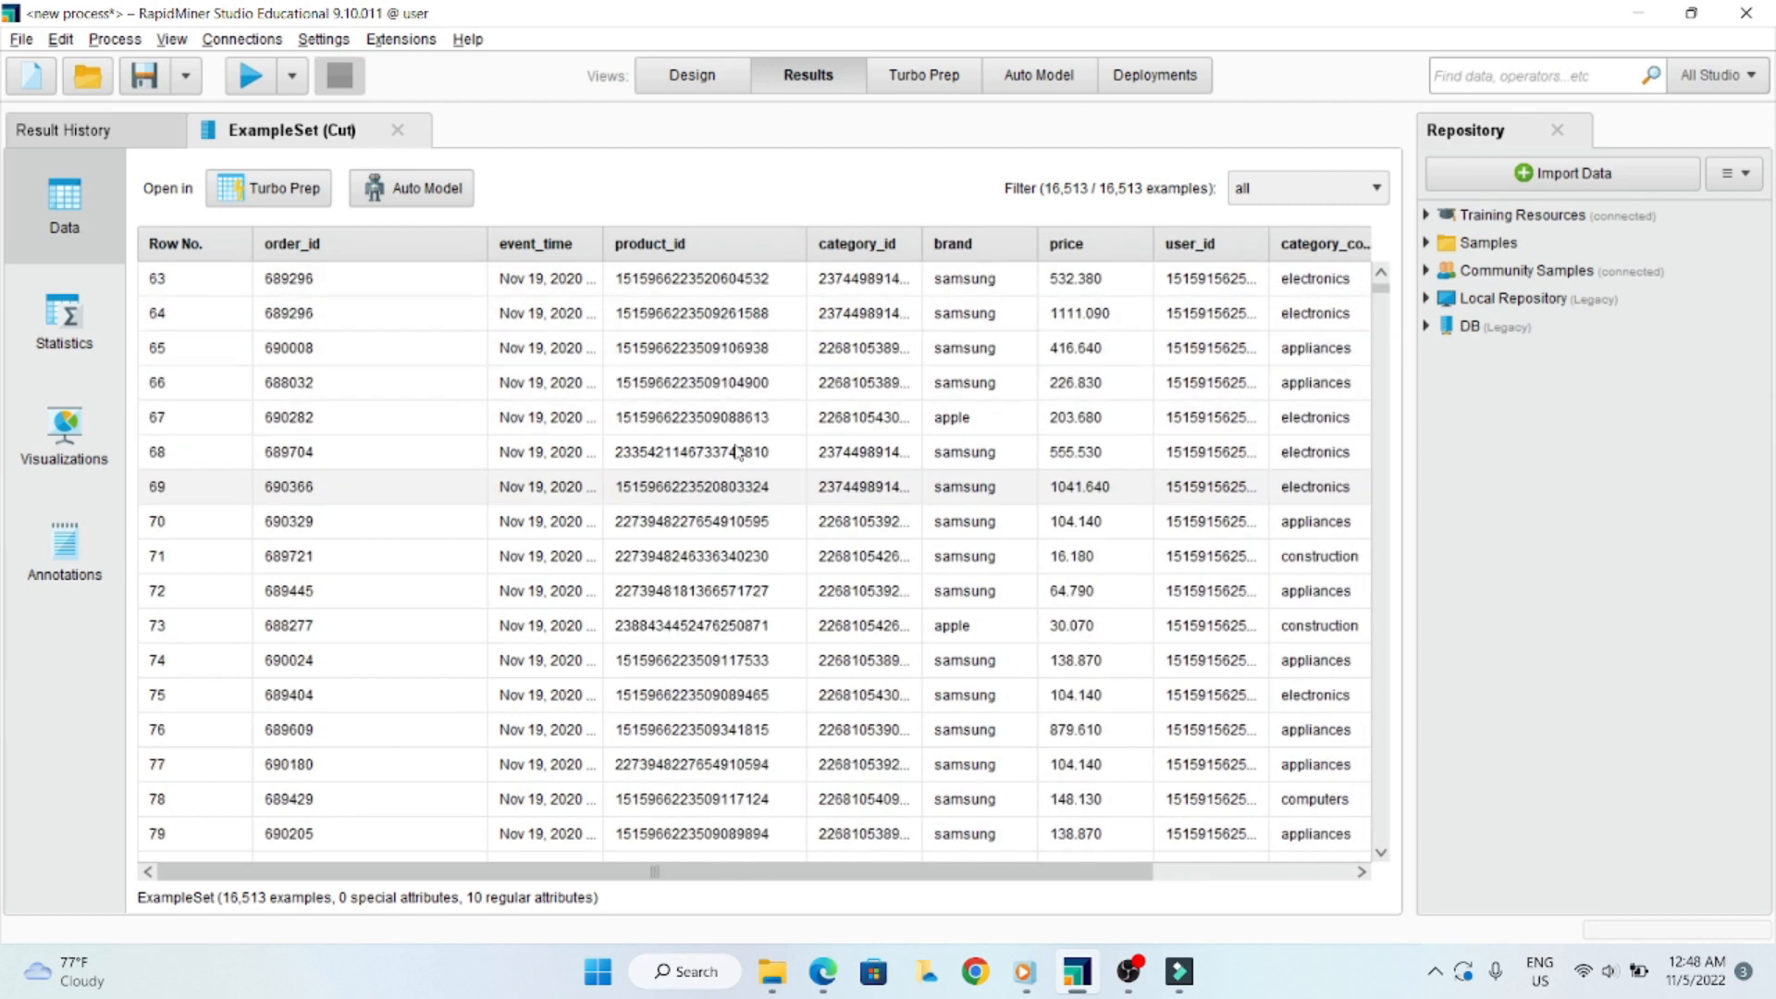
{"action": "scroll", "coordinate": [788, 441], "scroll_direction": "down", "scroll_amount": 2}
{"action": "scroll", "coordinate": [787, 441], "scroll_direction": "down", "scroll_amount": 7}
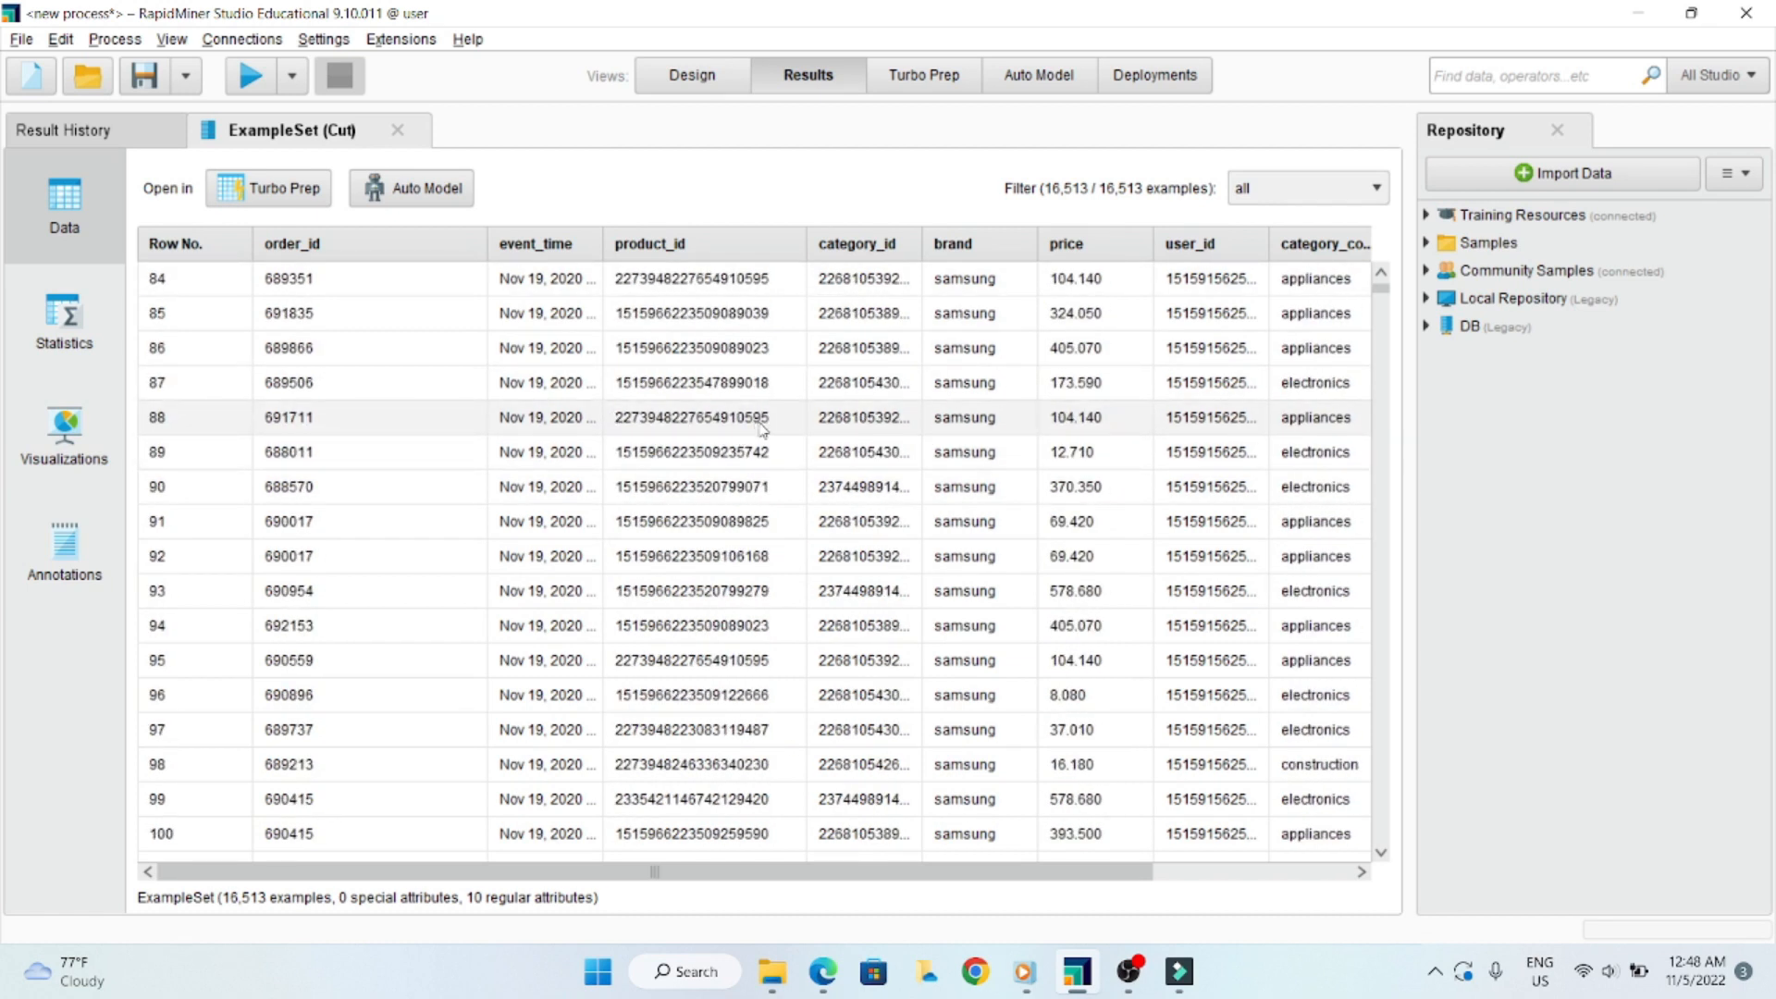
{"action": "scroll", "coordinate": [761, 427], "scroll_direction": "down", "scroll_amount": 1}
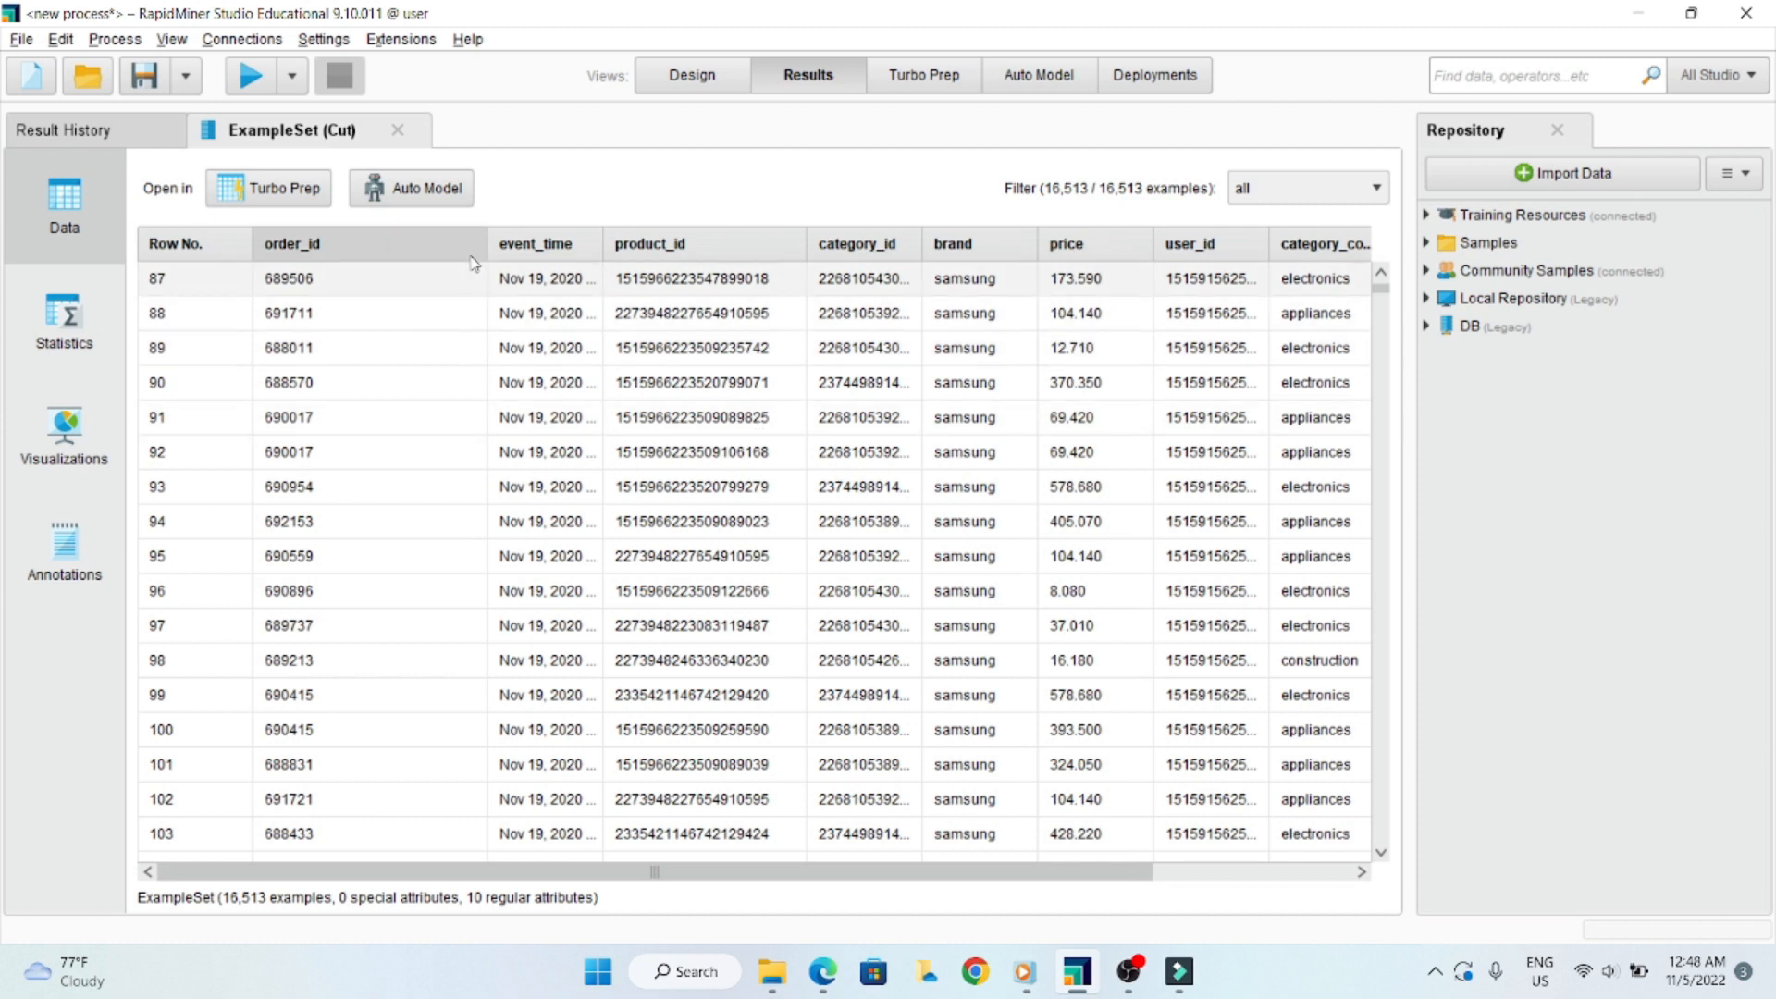
{"action": "left_click_drag", "start_coordinate": [483, 251], "coordinate": [365, 251]}
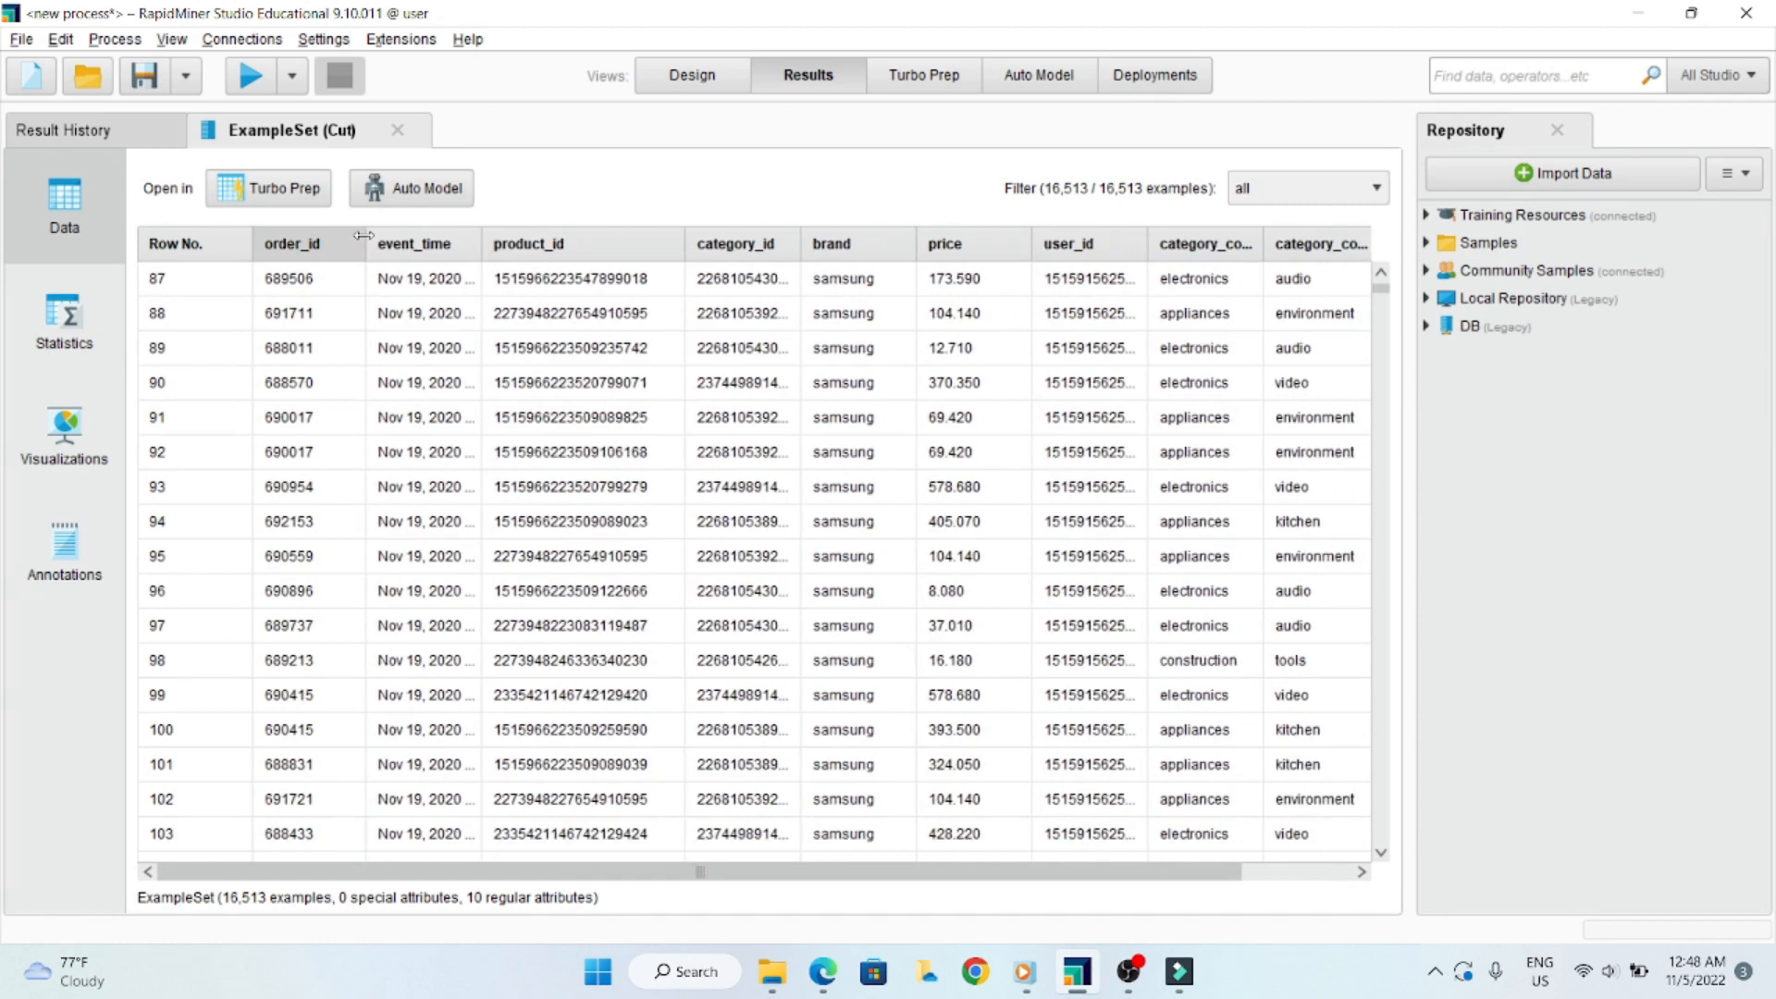
{"action": "scroll", "coordinate": [638, 277], "scroll_direction": "up", "scroll_amount": 1}
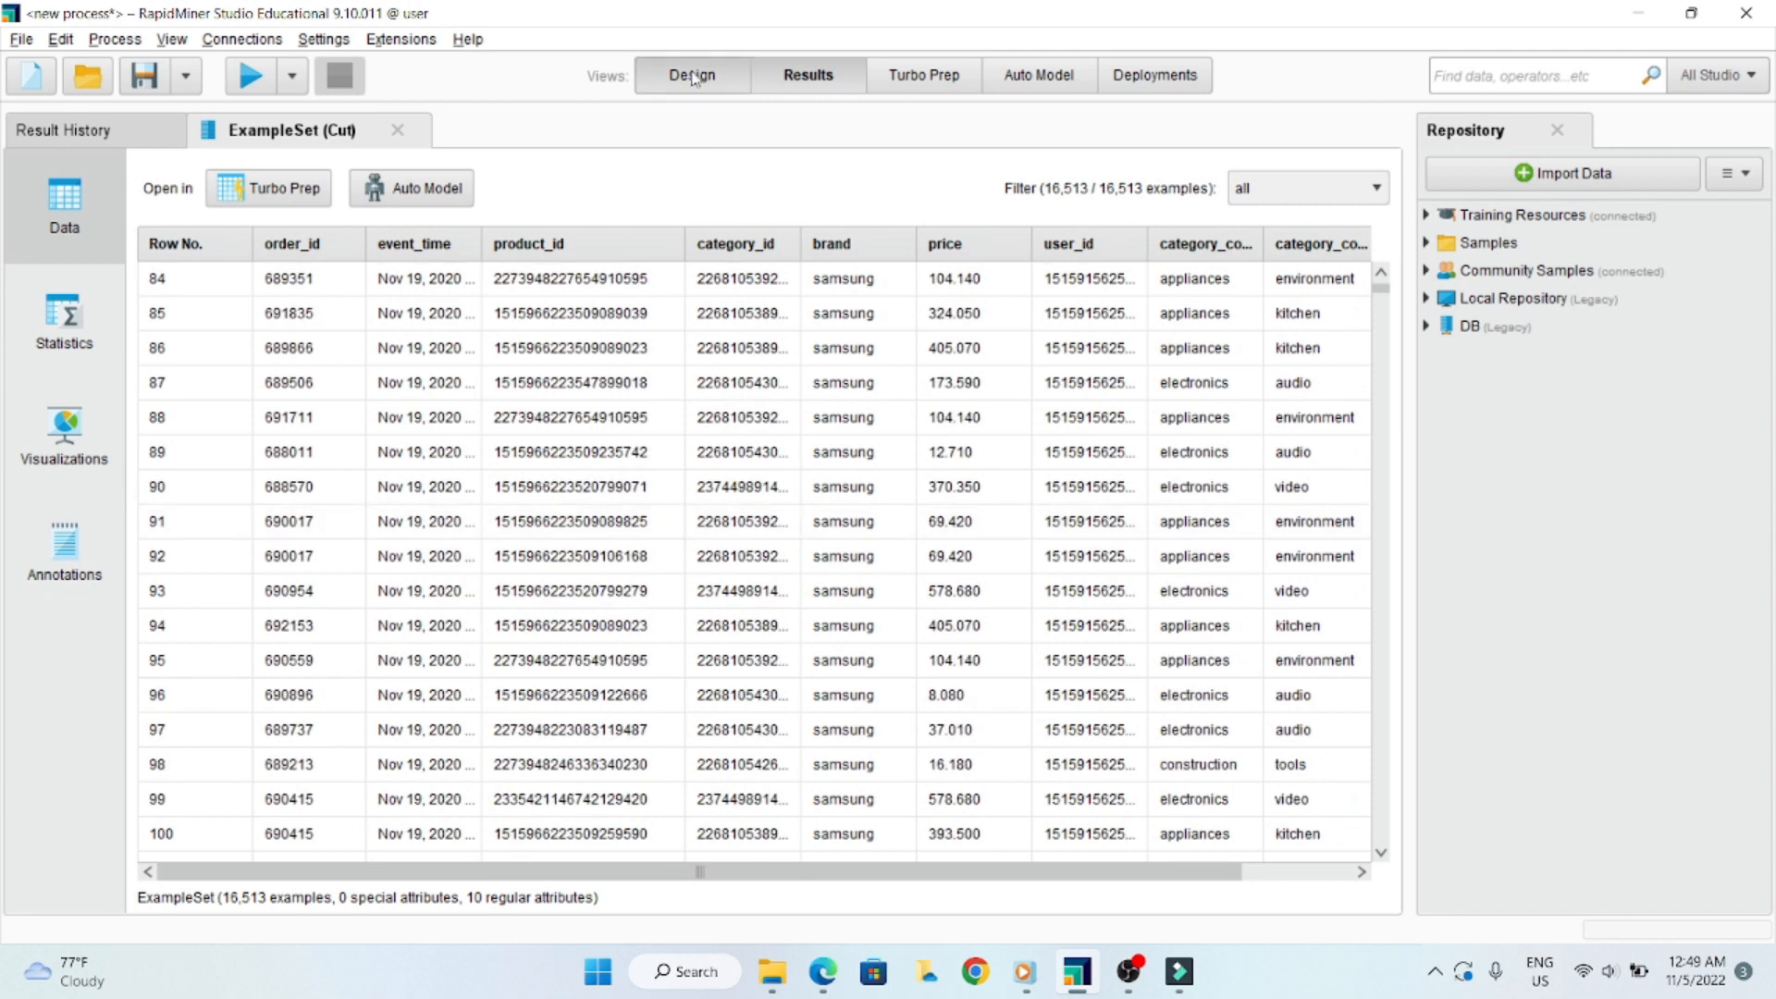
- Return to the process design, move the disabled Filter Price operator below Cut and enable it
{"action": "left_click", "coordinate": [692, 75]}
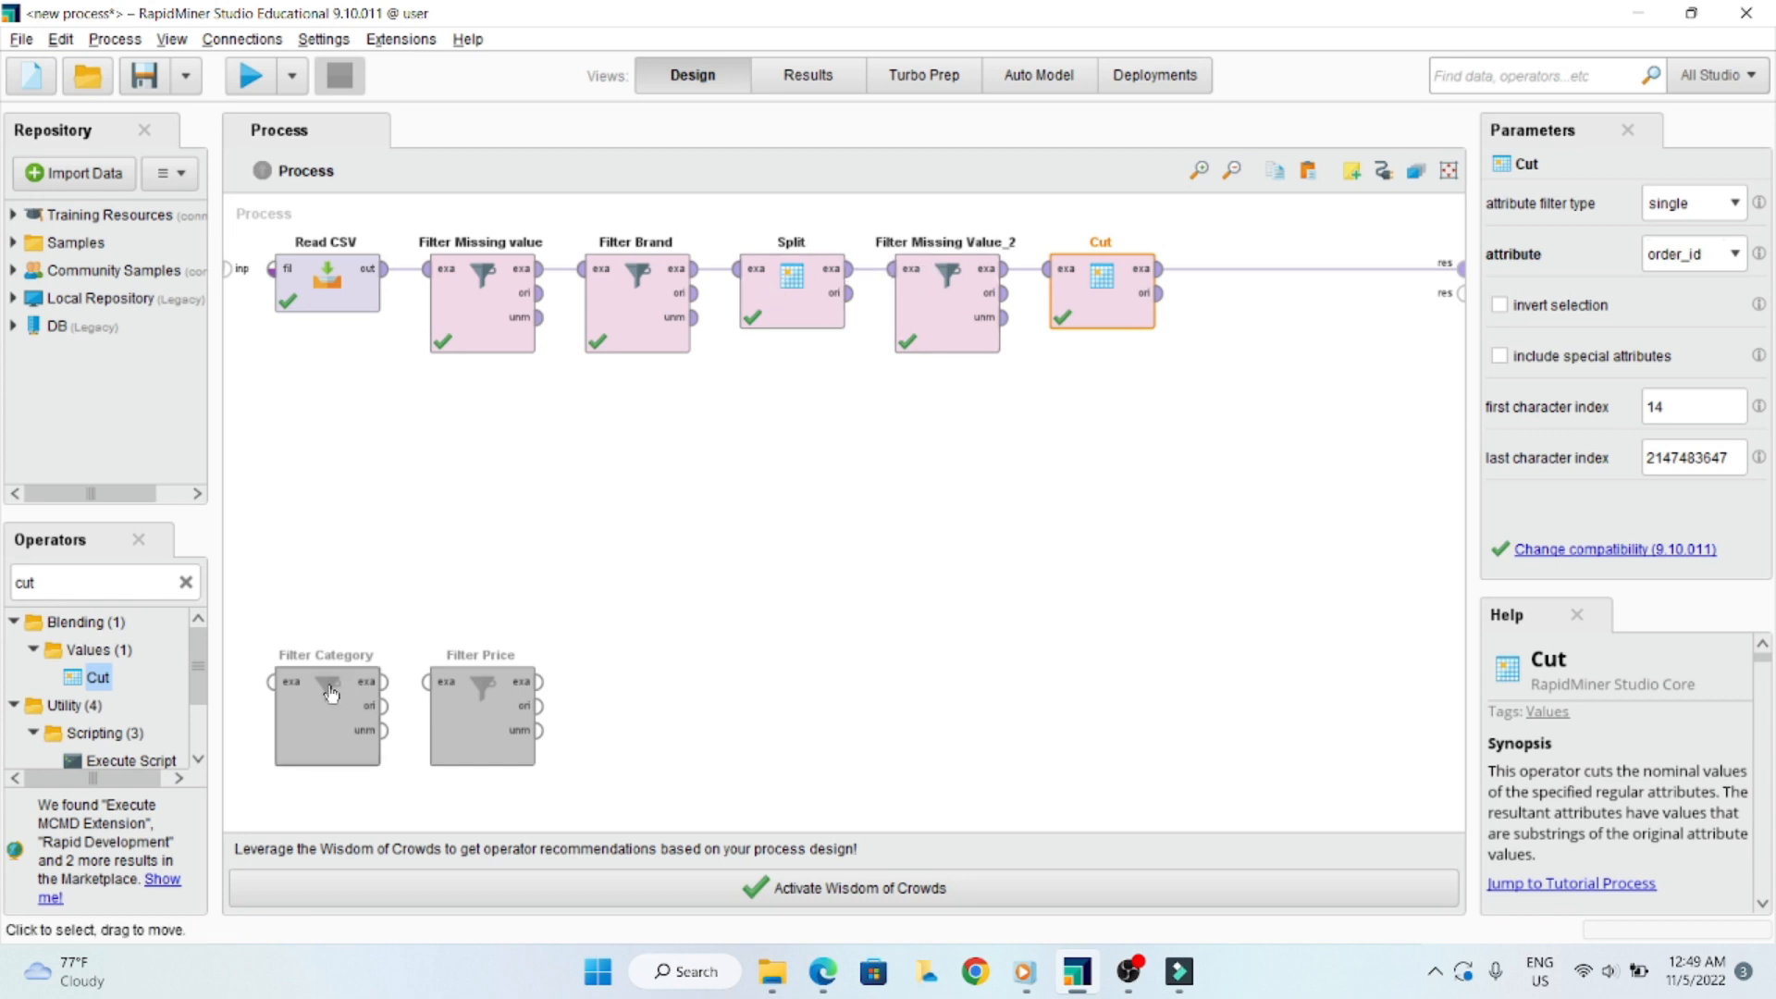
{"action": "left_click", "coordinate": [481, 694]}
{"action": "left_click_drag", "start_coordinate": [483, 695], "coordinate": [1099, 467]}
{"action": "right_click", "coordinate": [1099, 462]}
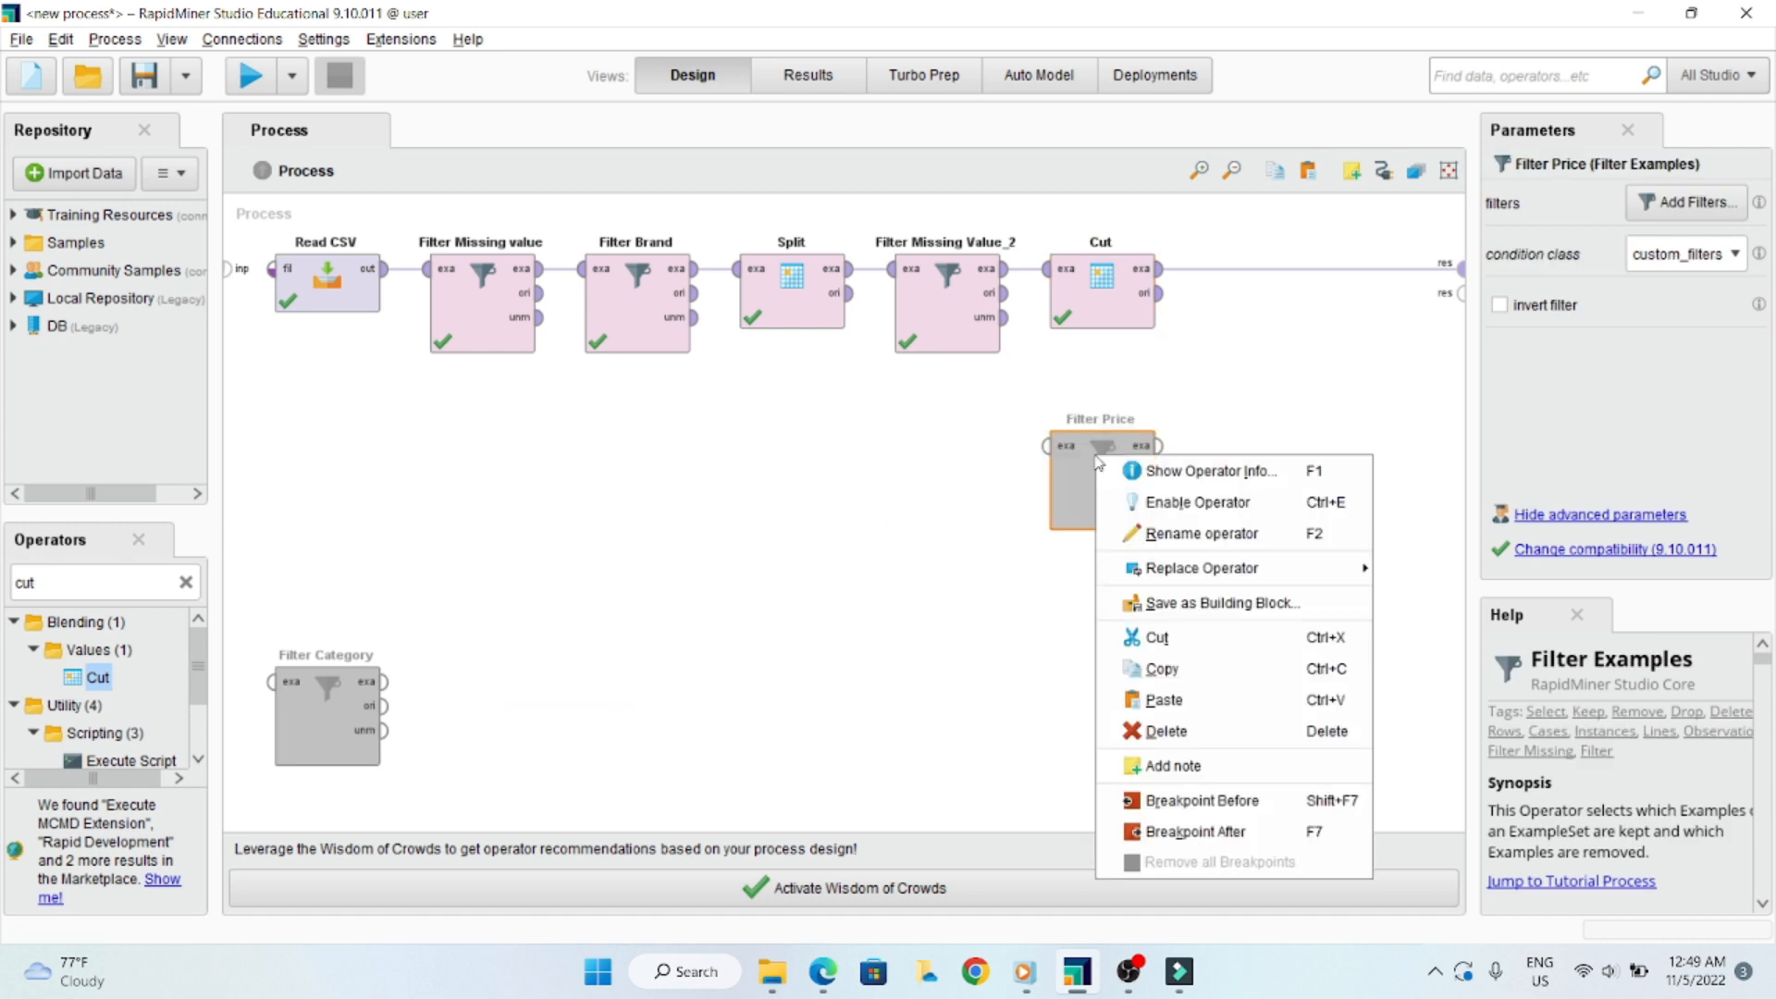
{"action": "left_click", "coordinate": [1143, 502]}
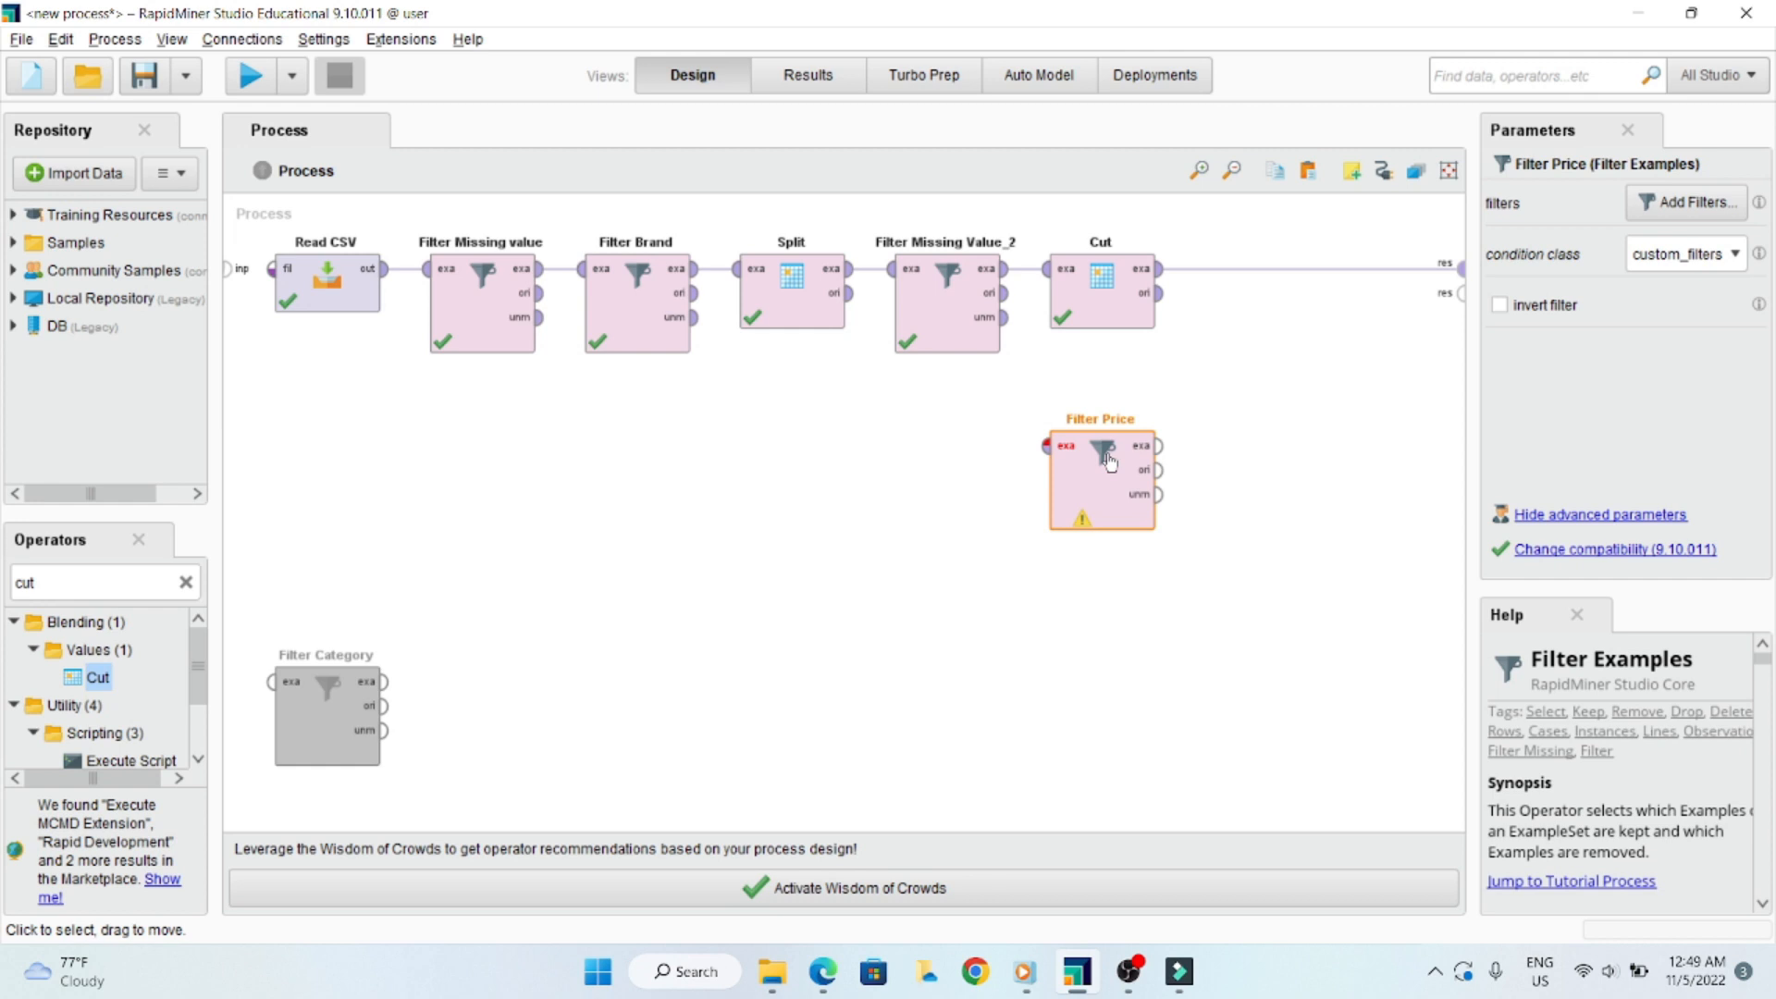
- Replace the Cut-to-result connection by wiring Filter Price between Cut and the process result port, and run the process
{"action": "mouse_move", "coordinate": [1312, 271]}
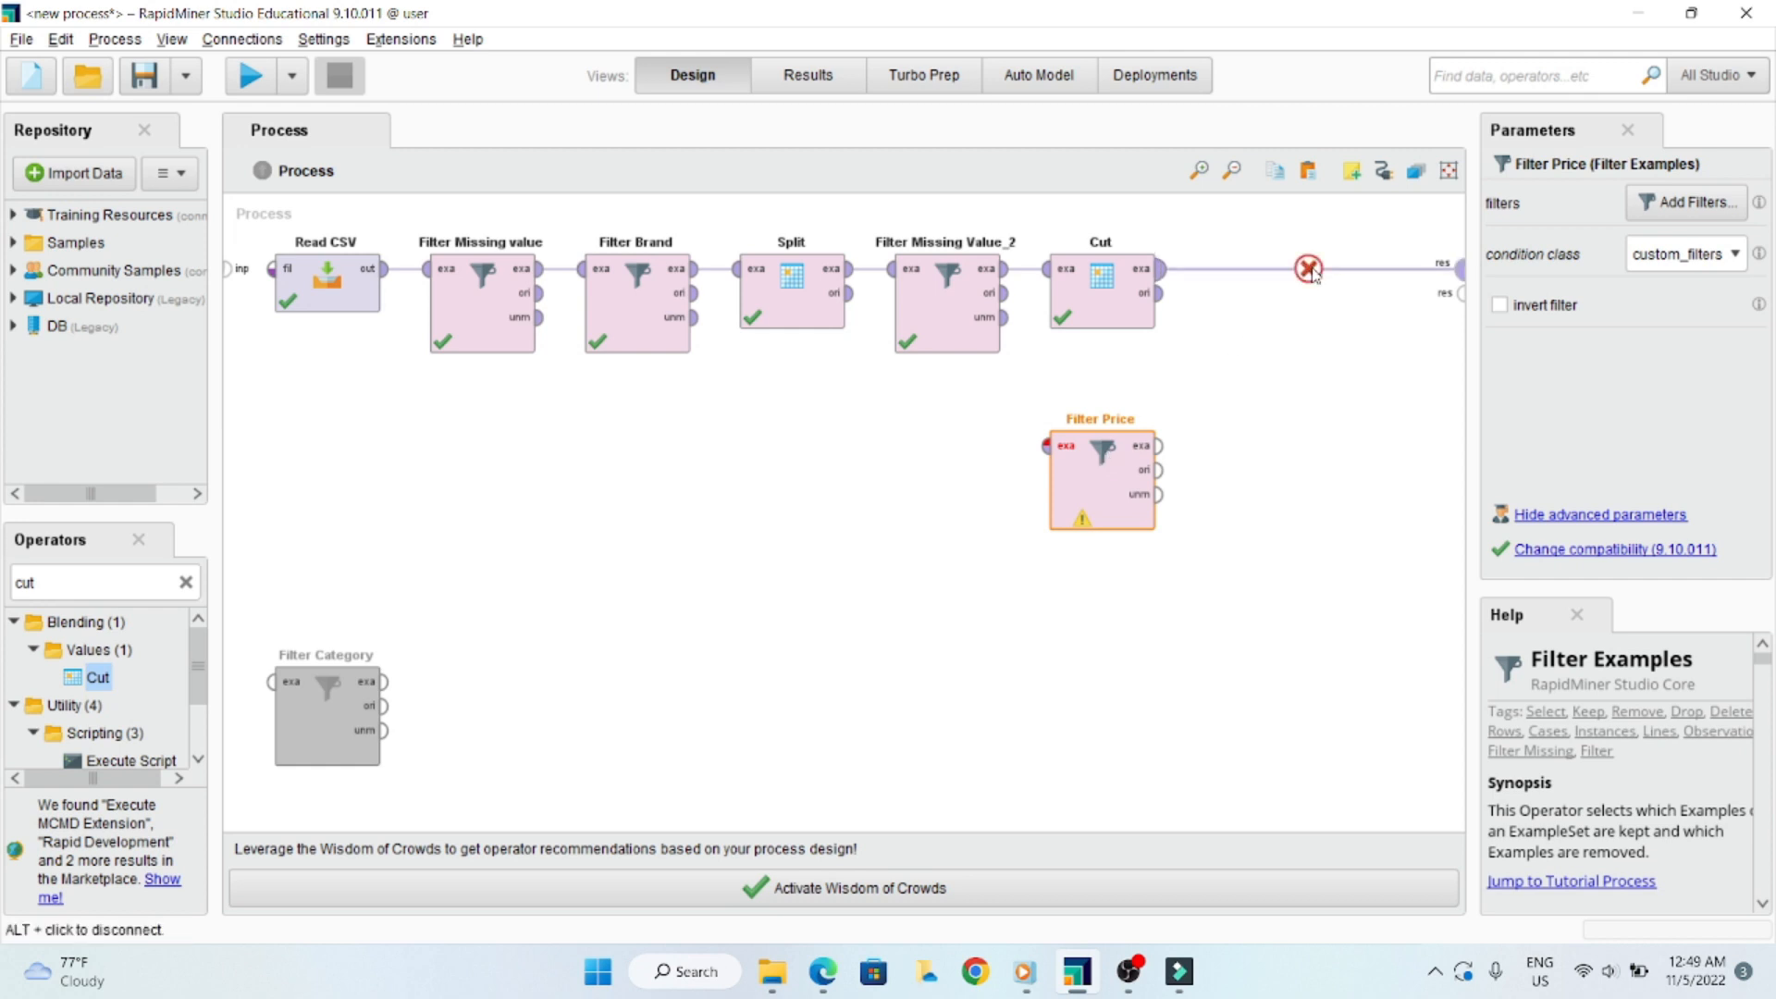
{"action": "left_click", "coordinate": [1310, 270]}
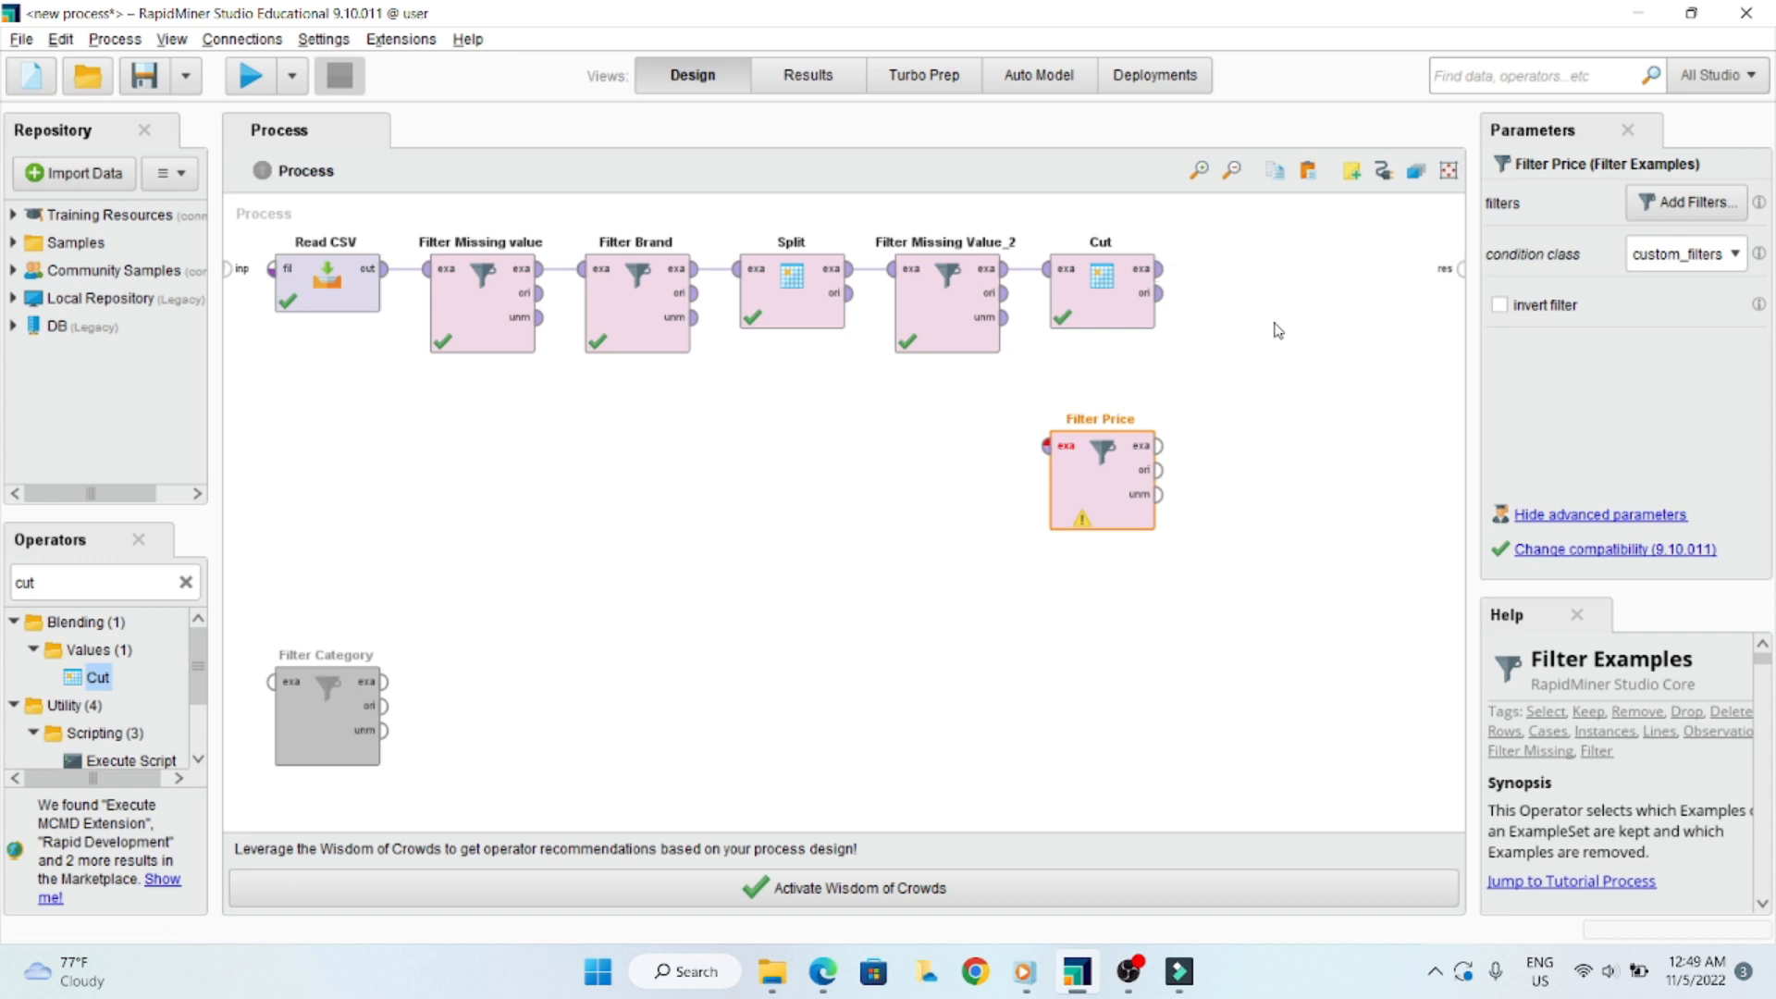
{"action": "left_click", "coordinate": [791, 89]}
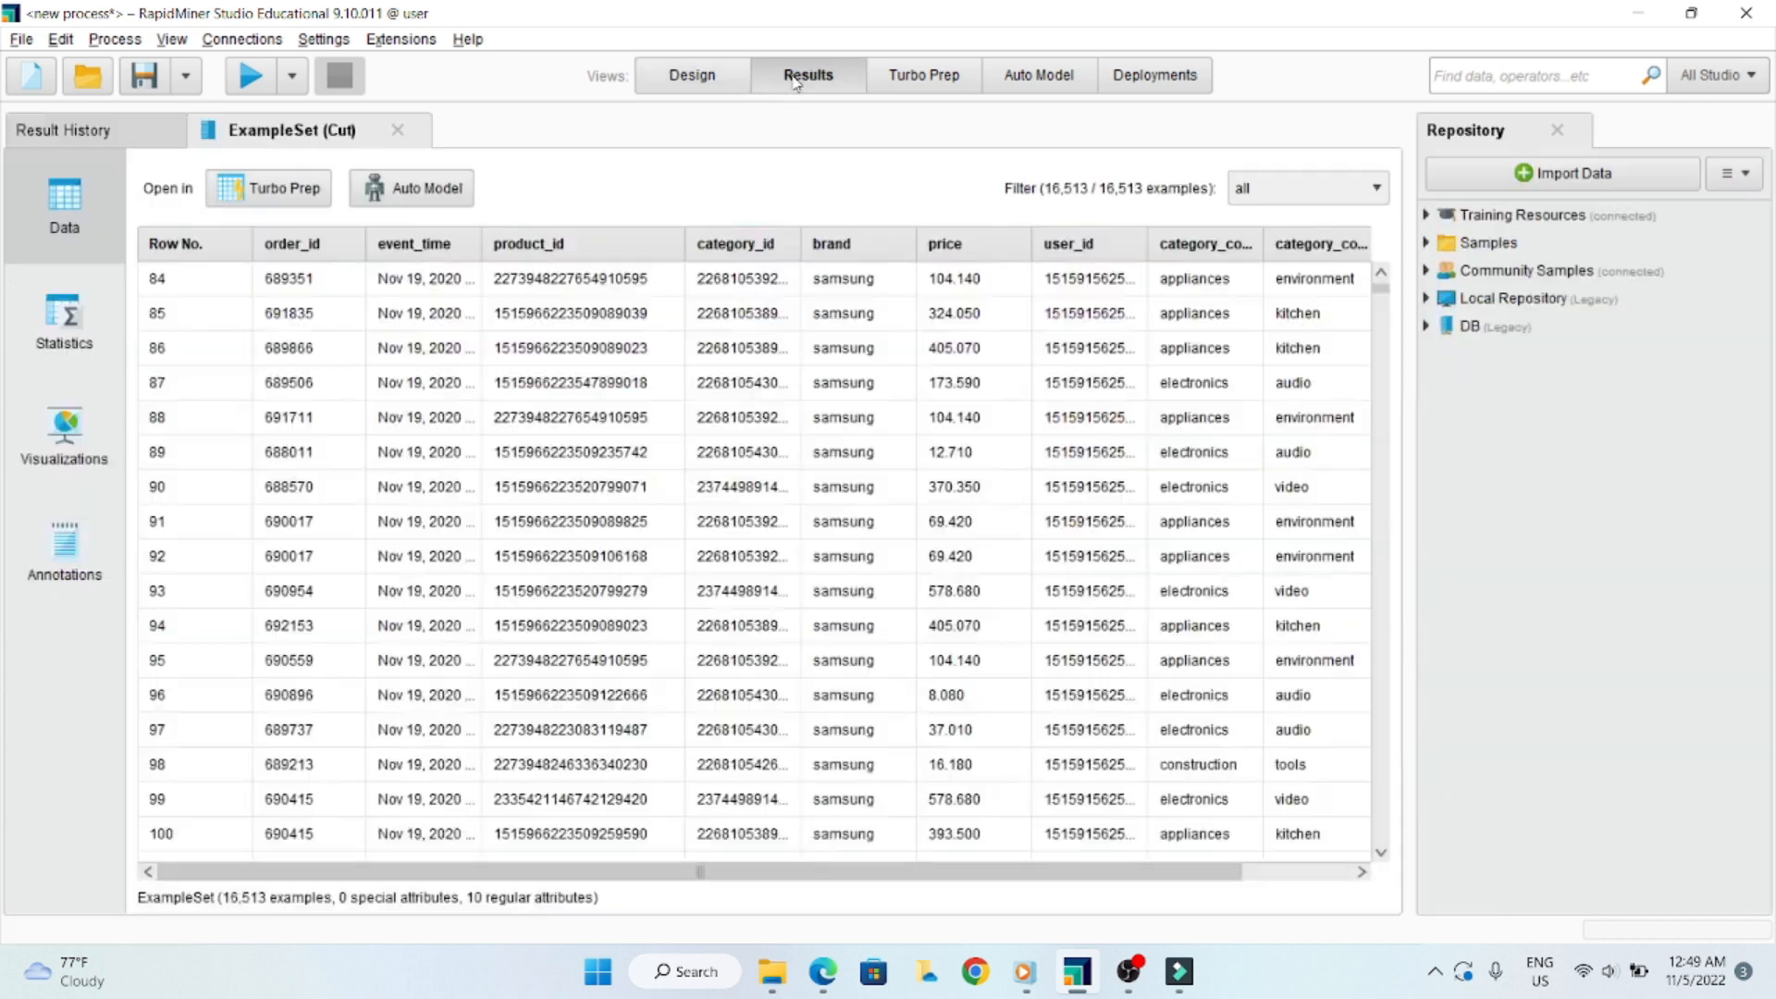
{"action": "left_click", "coordinate": [705, 80]}
{"action": "left_click_drag", "start_coordinate": [1088, 463], "coordinate": [1243, 285]}
{"action": "left_click", "coordinate": [1159, 268]}
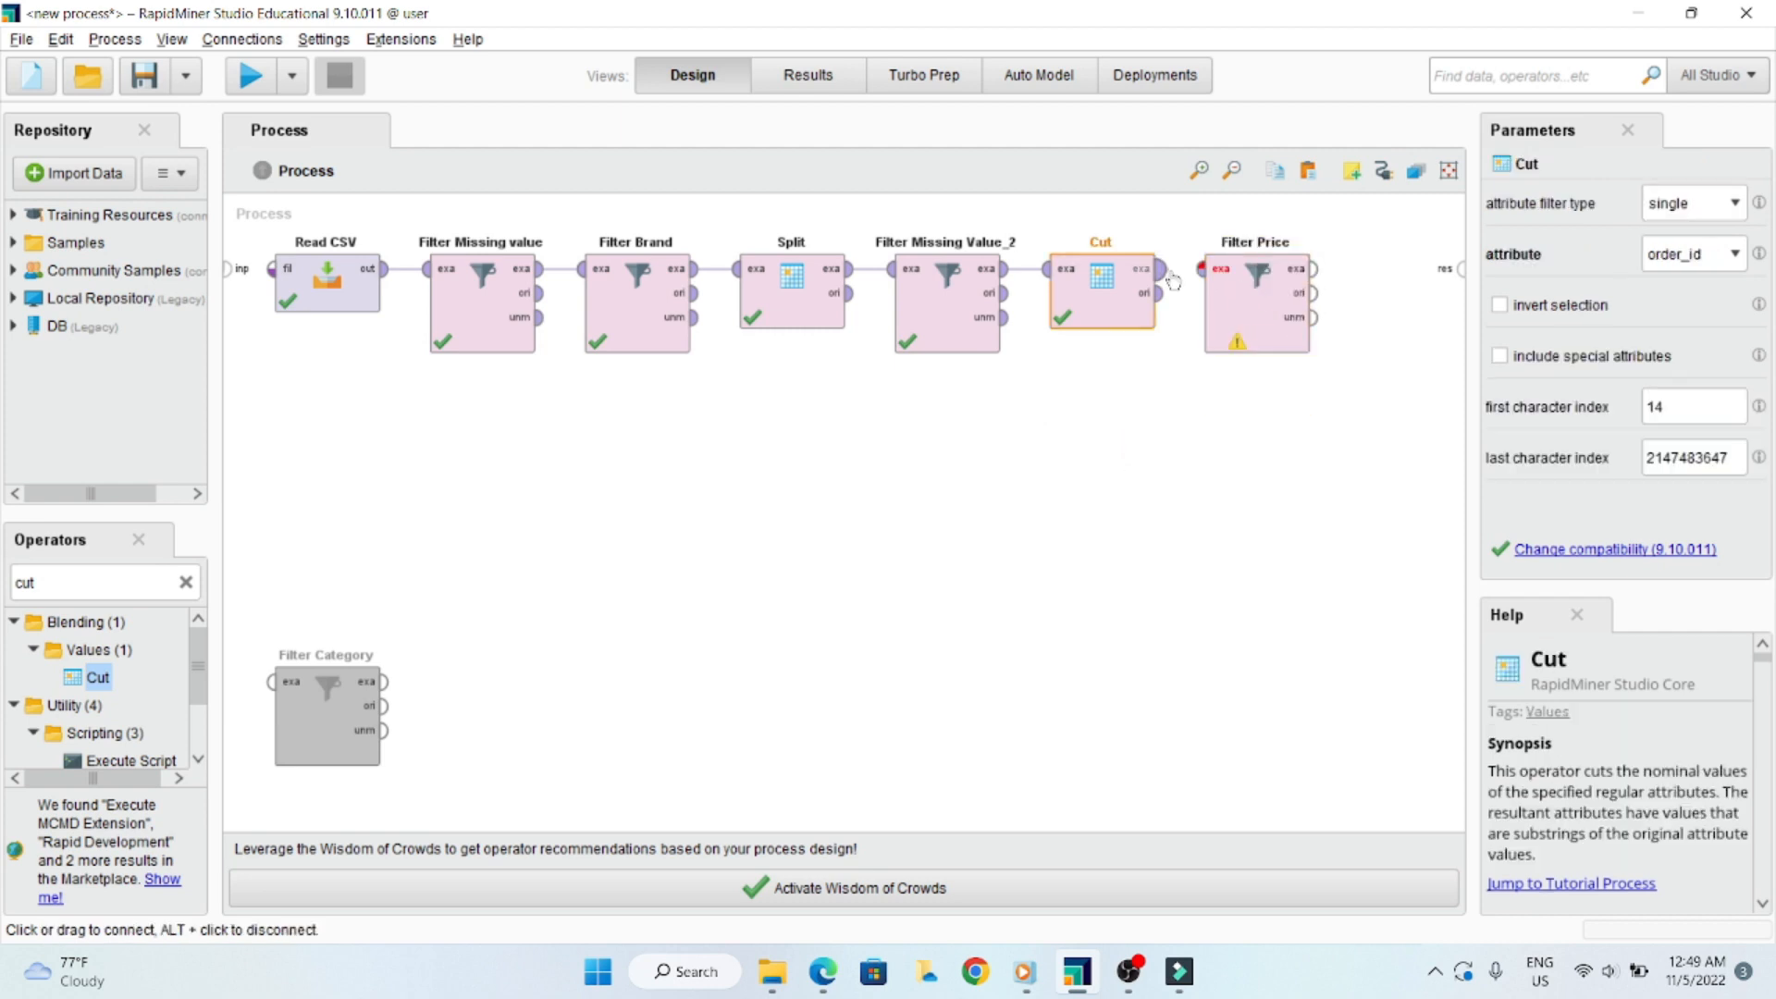
{"action": "left_click", "coordinate": [1202, 268]}
{"action": "left_click_drag", "start_coordinate": [1318, 270], "coordinate": [1461, 268]}
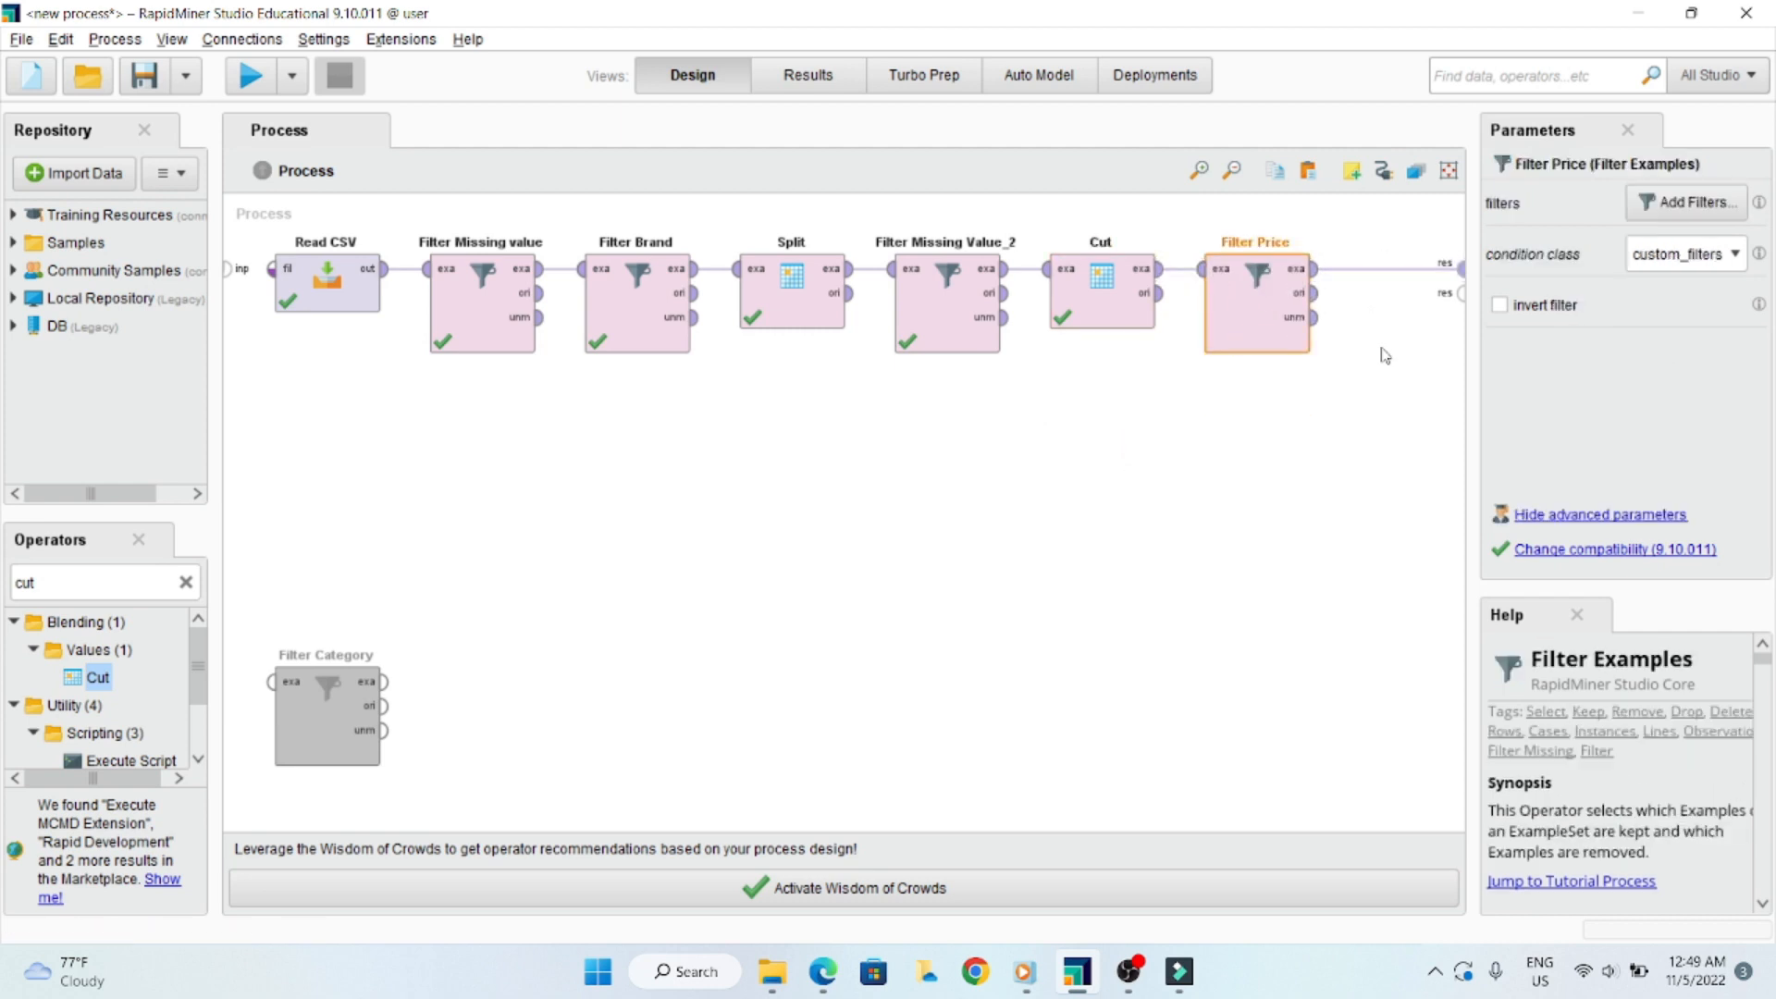
{"action": "left_click", "coordinate": [1318, 597]}
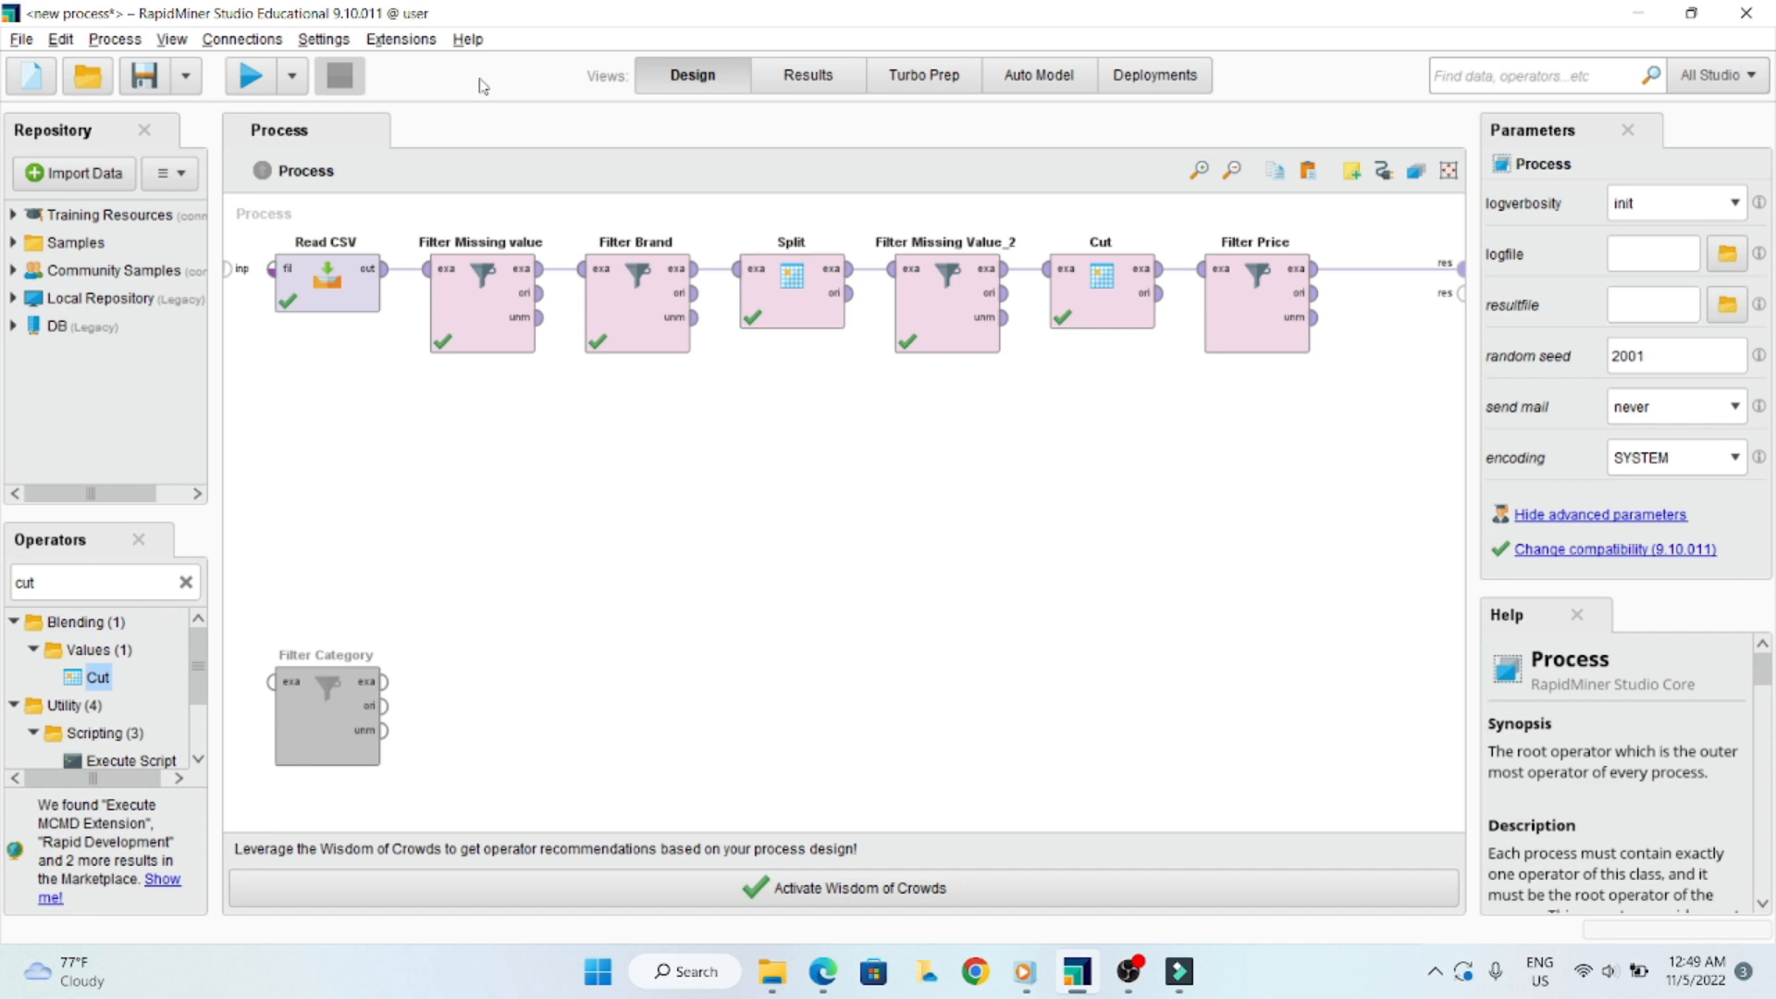
{"action": "left_click", "coordinate": [250, 75]}
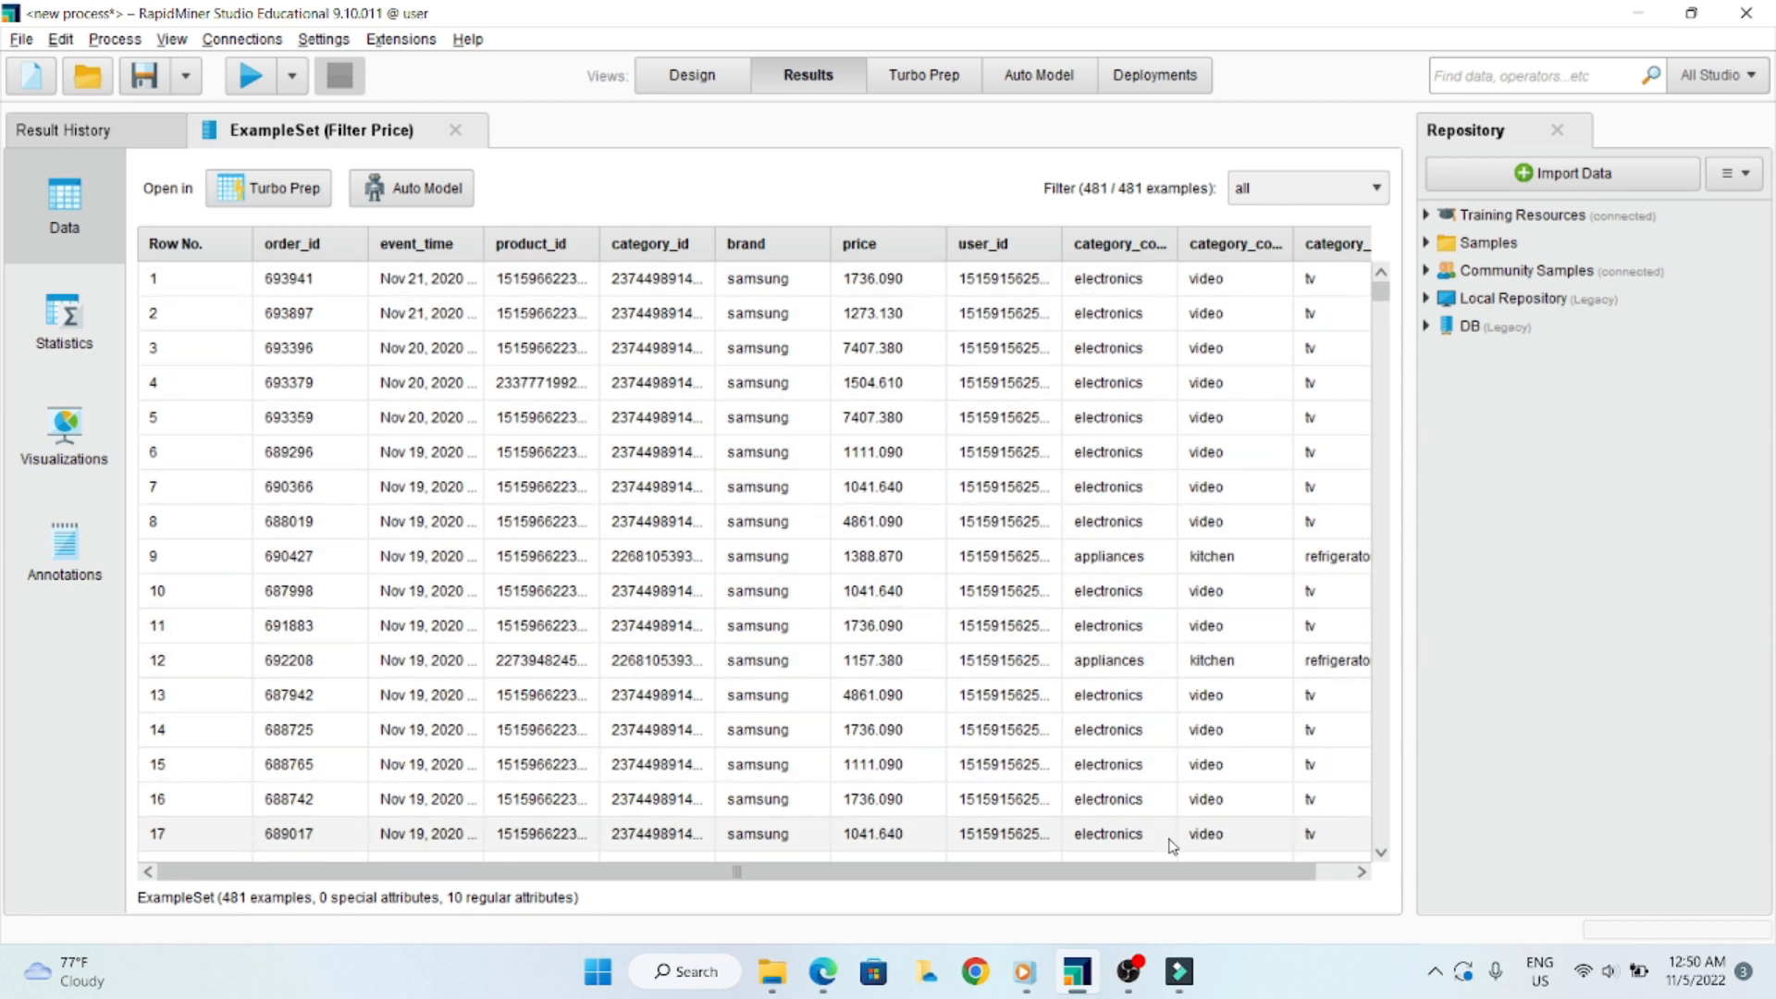
- Widen the brand column in the Filter Price results and examine the brand and price values down the rows
{"action": "left_click_drag", "start_coordinate": [1267, 874], "coordinate": [1305, 884]}
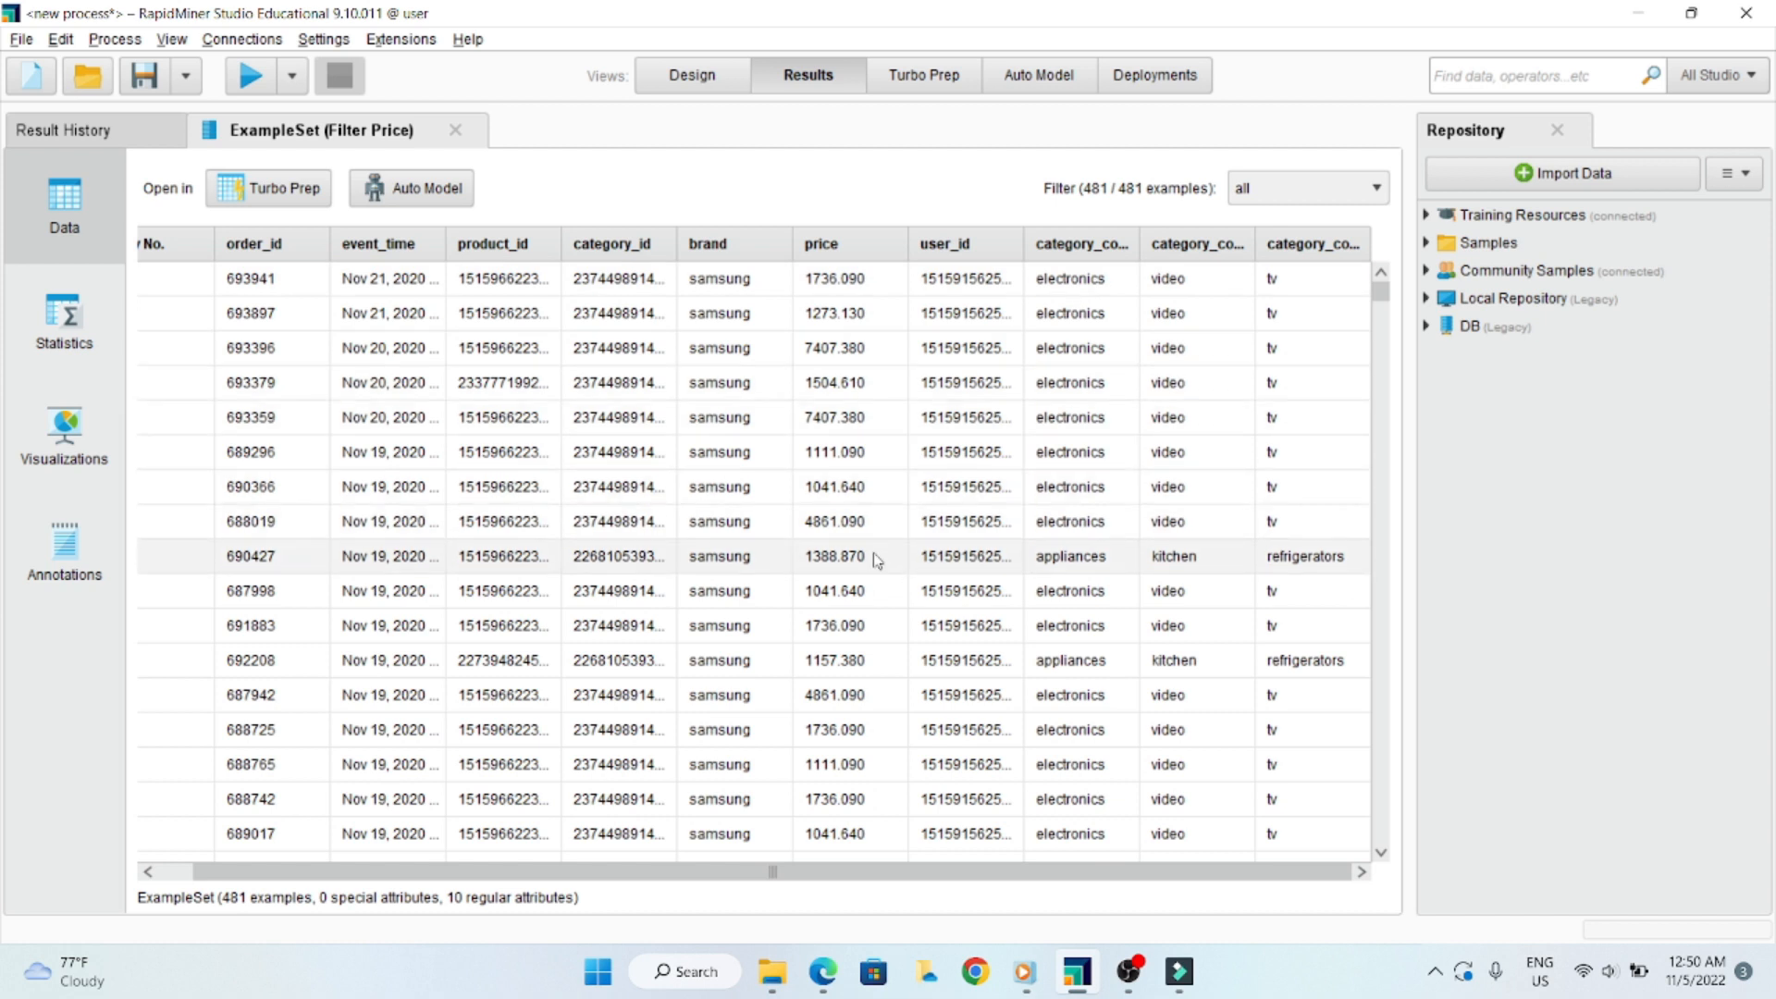
{"action": "left_click_drag", "start_coordinate": [793, 244], "coordinate": [856, 245]}
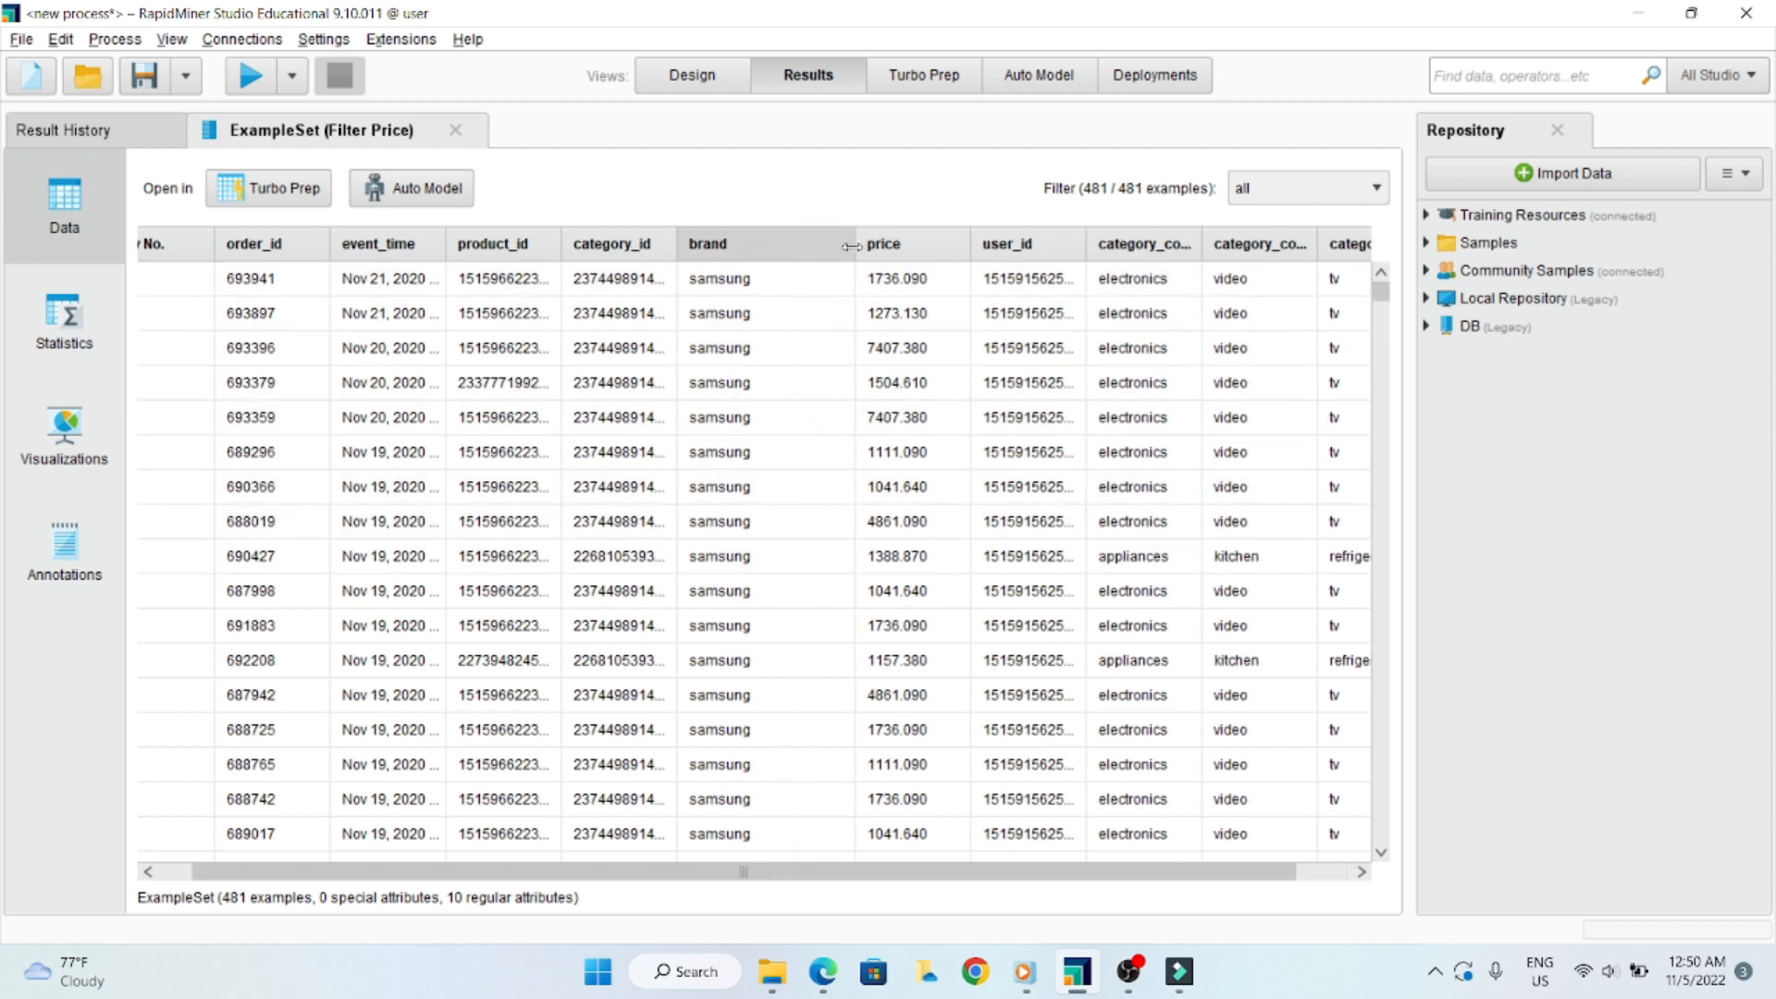
{"action": "scroll", "coordinate": [829, 514], "scroll_direction": "down", "scroll_amount": 6}
{"action": "scroll", "coordinate": [1380, 338], "scroll_direction": "down", "scroll_amount": 3}
{"action": "left_click_drag", "start_coordinate": [1380, 338], "coordinate": [1376, 291]}
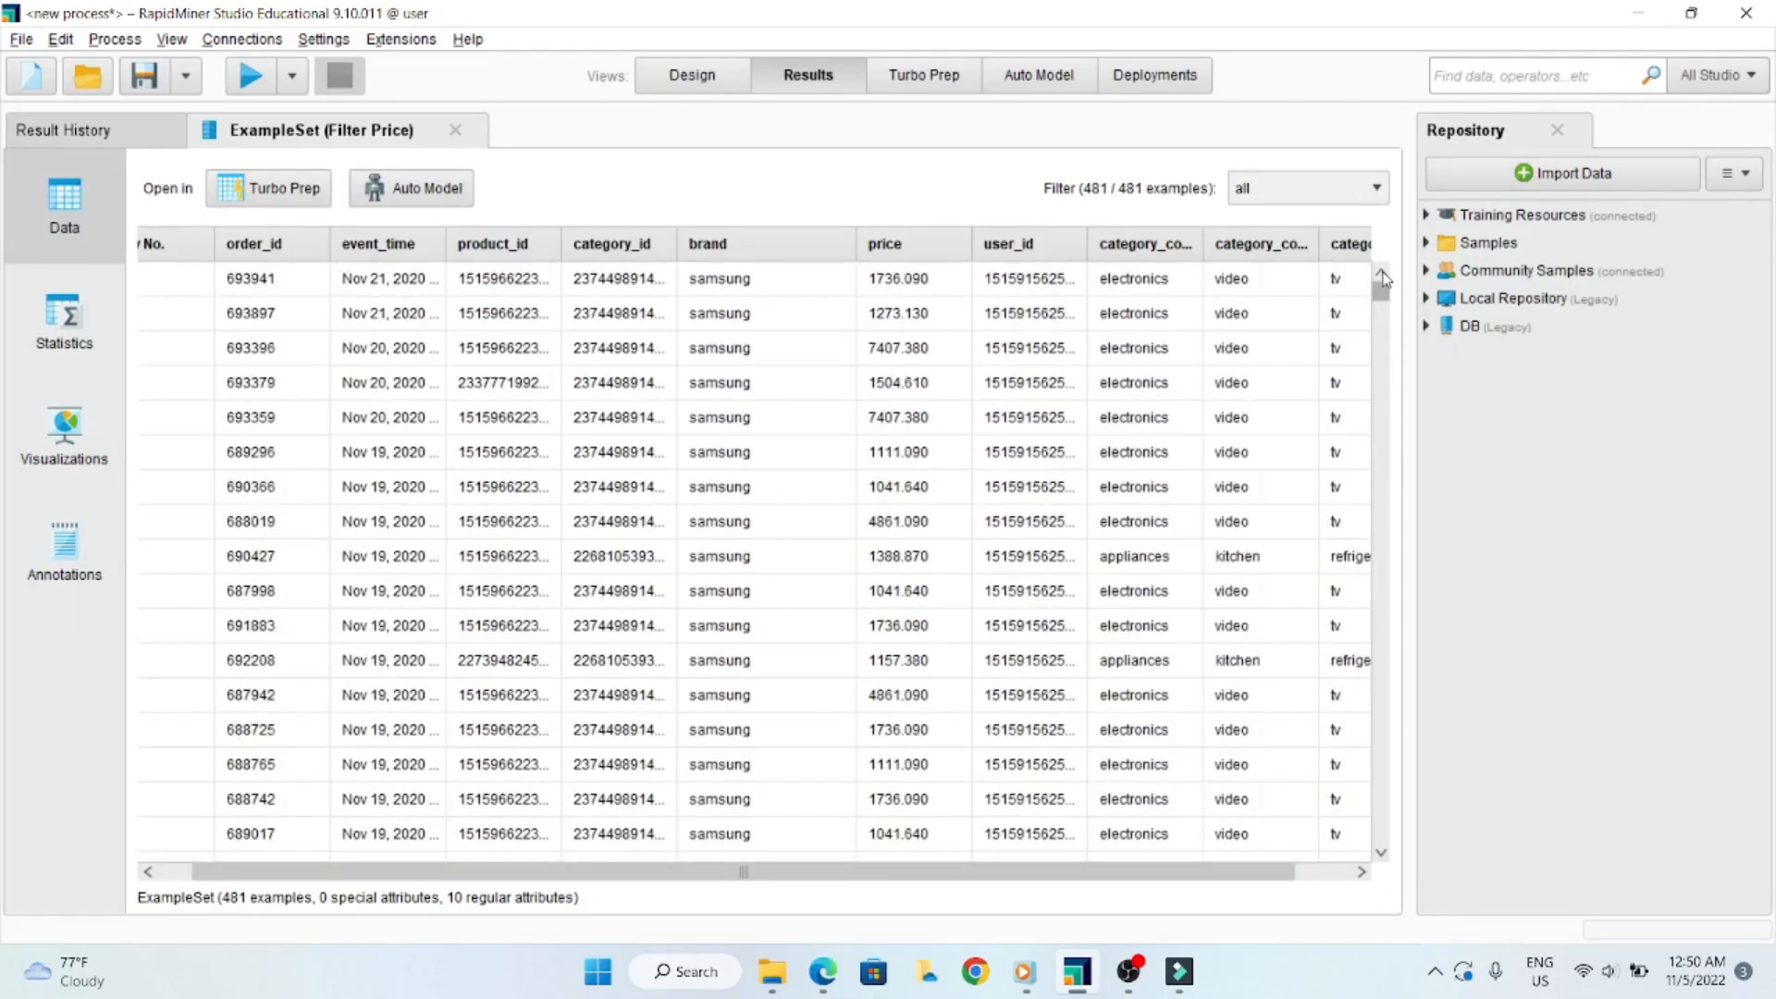
- Examine the split category_code columns across the Filter Price result rows and return to the process design
{"action": "left_click_drag", "start_coordinate": [1286, 871], "coordinate": [1344, 872]}
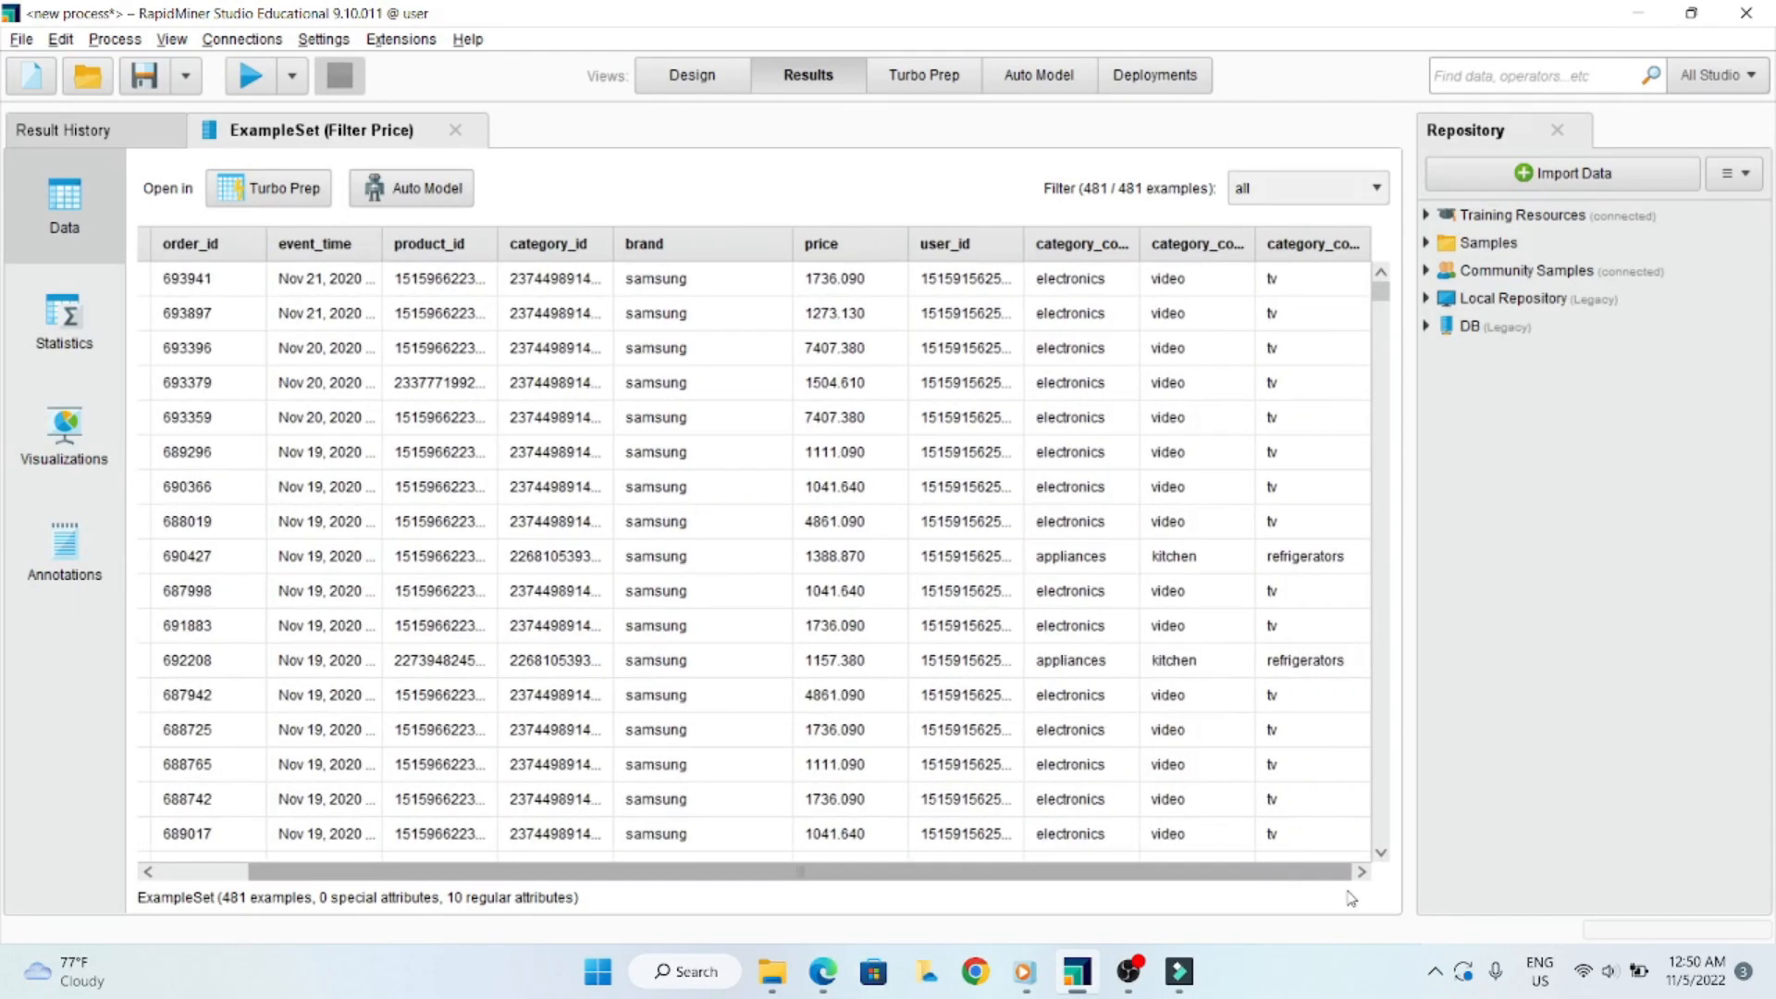
{"action": "mouse_move", "coordinate": [1381, 292]}
{"action": "left_mouse_down"}
{"action": "mouse_move", "coordinate": [1370, 467]}
{"action": "mouse_move", "coordinate": [1379, 289]}
{"action": "left_mouse_up"}
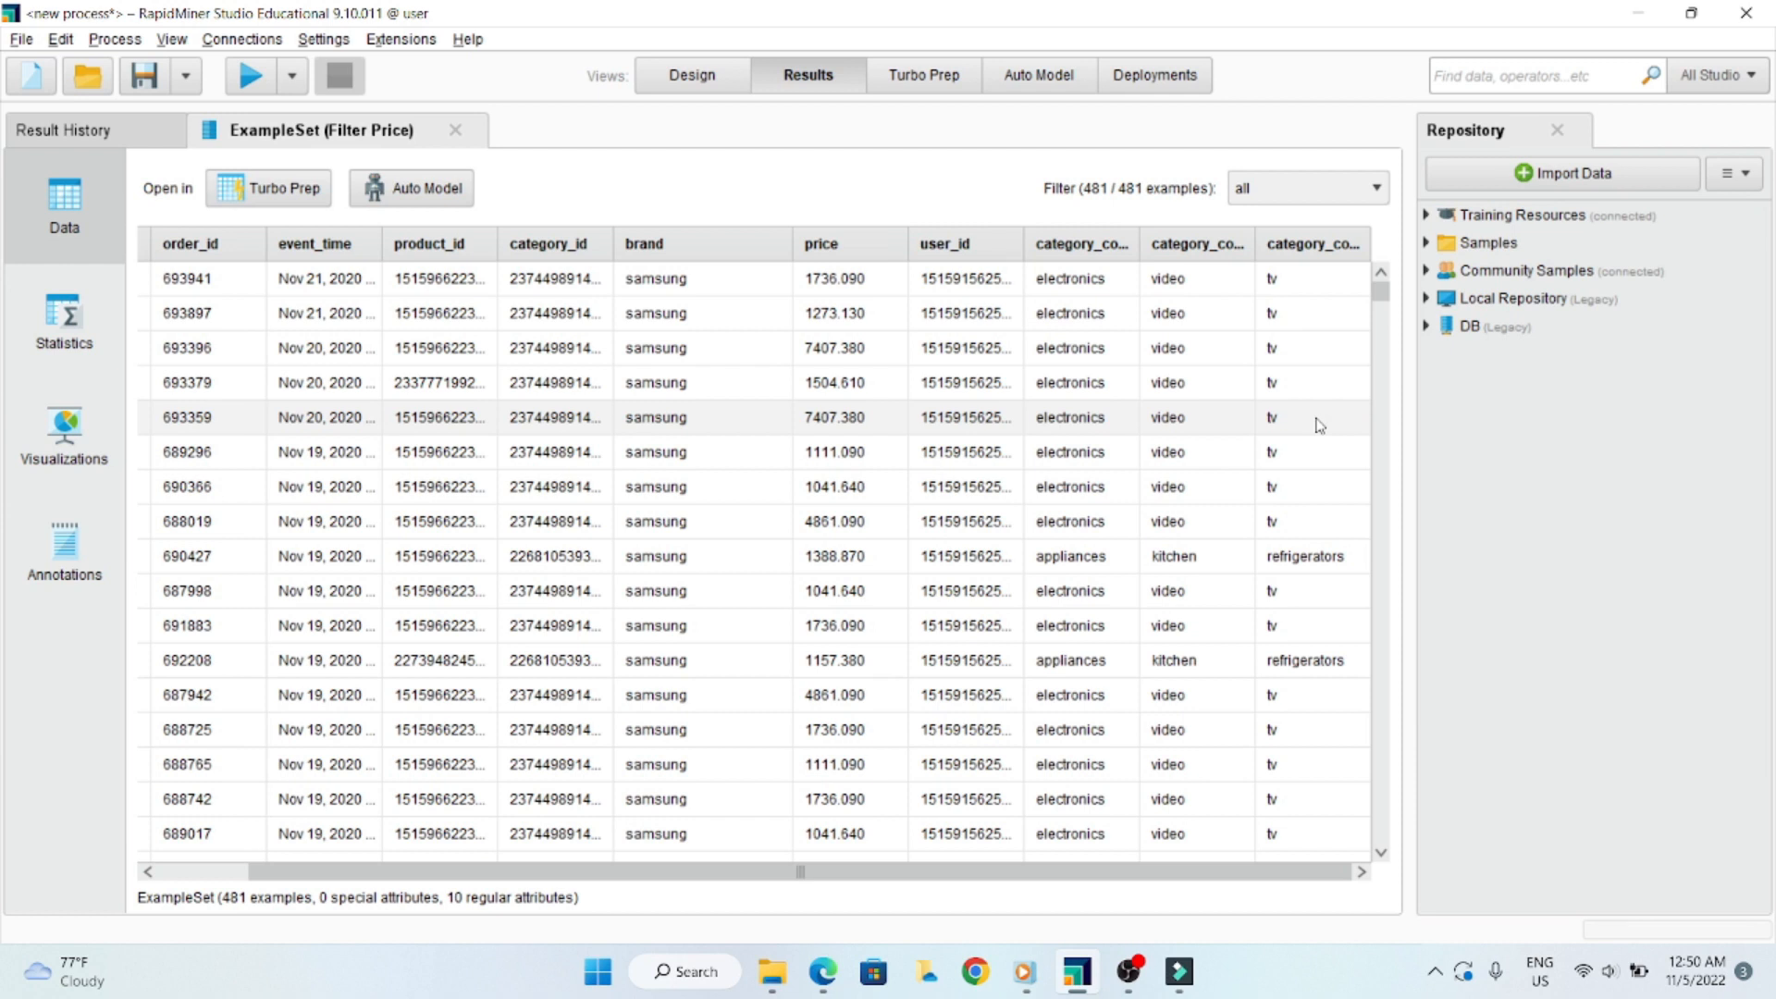
{"action": "left_click_drag", "start_coordinate": [1387, 298], "coordinate": [1378, 390]}
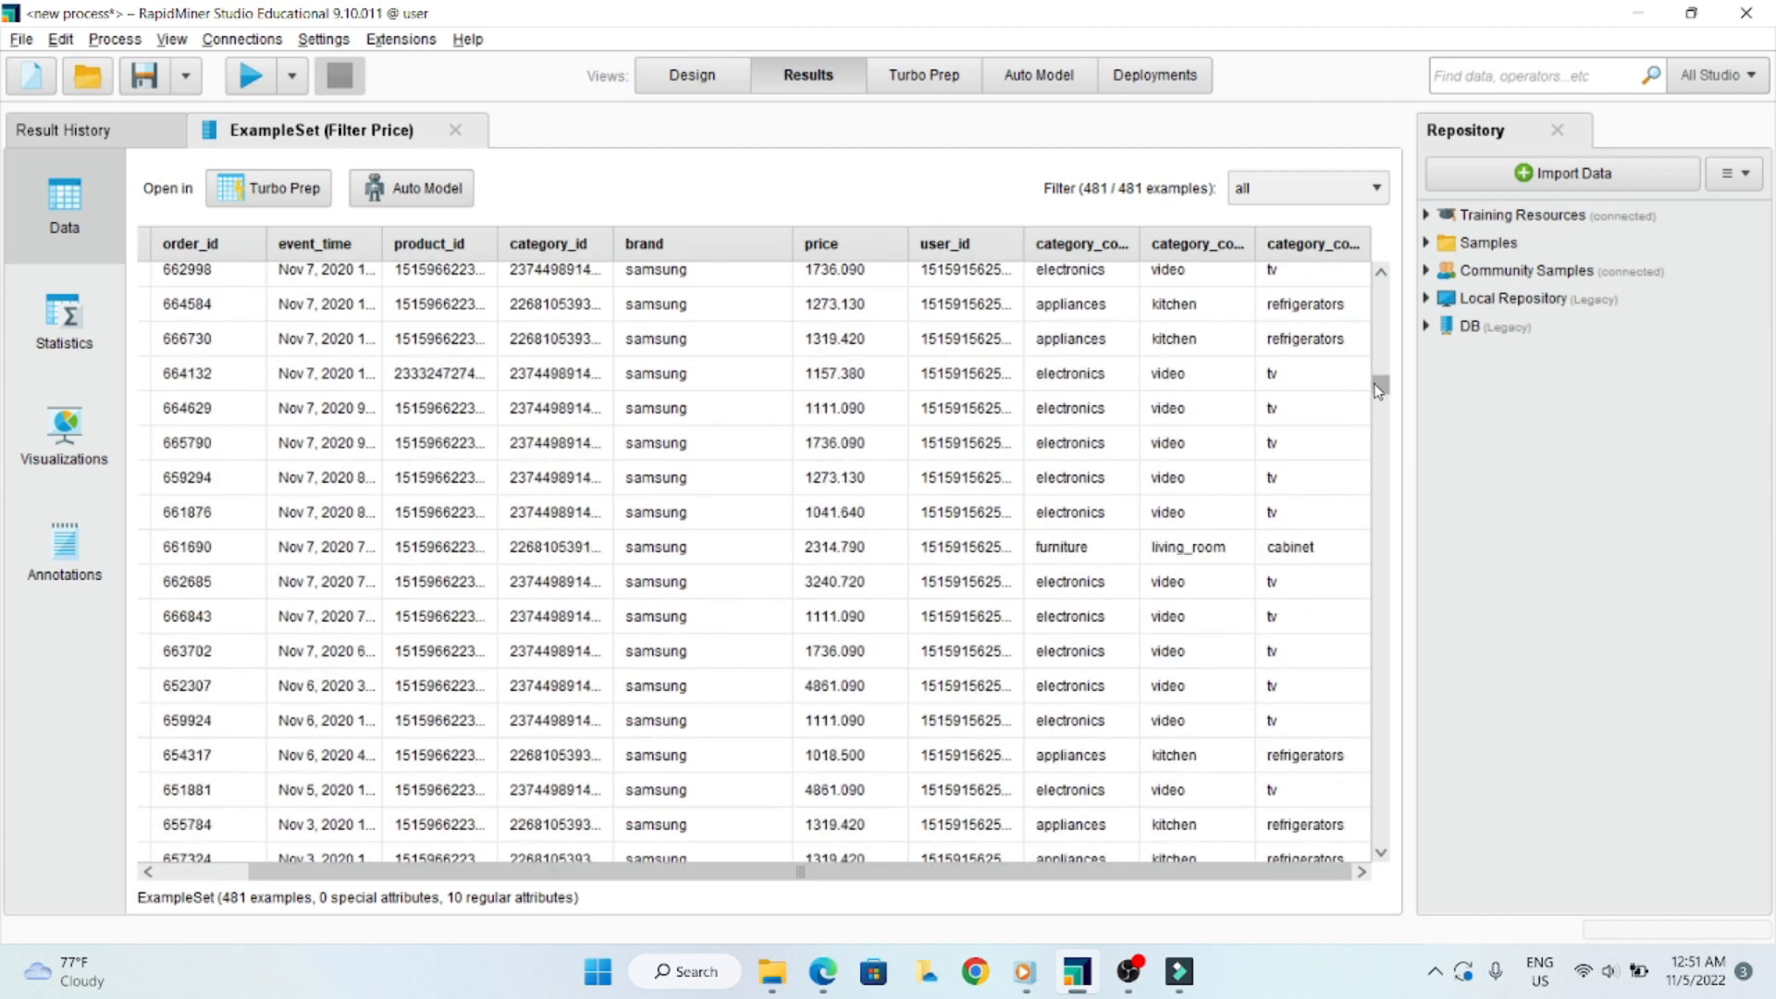
{"action": "left_click_drag", "start_coordinate": [1379, 390], "coordinate": [1380, 278]}
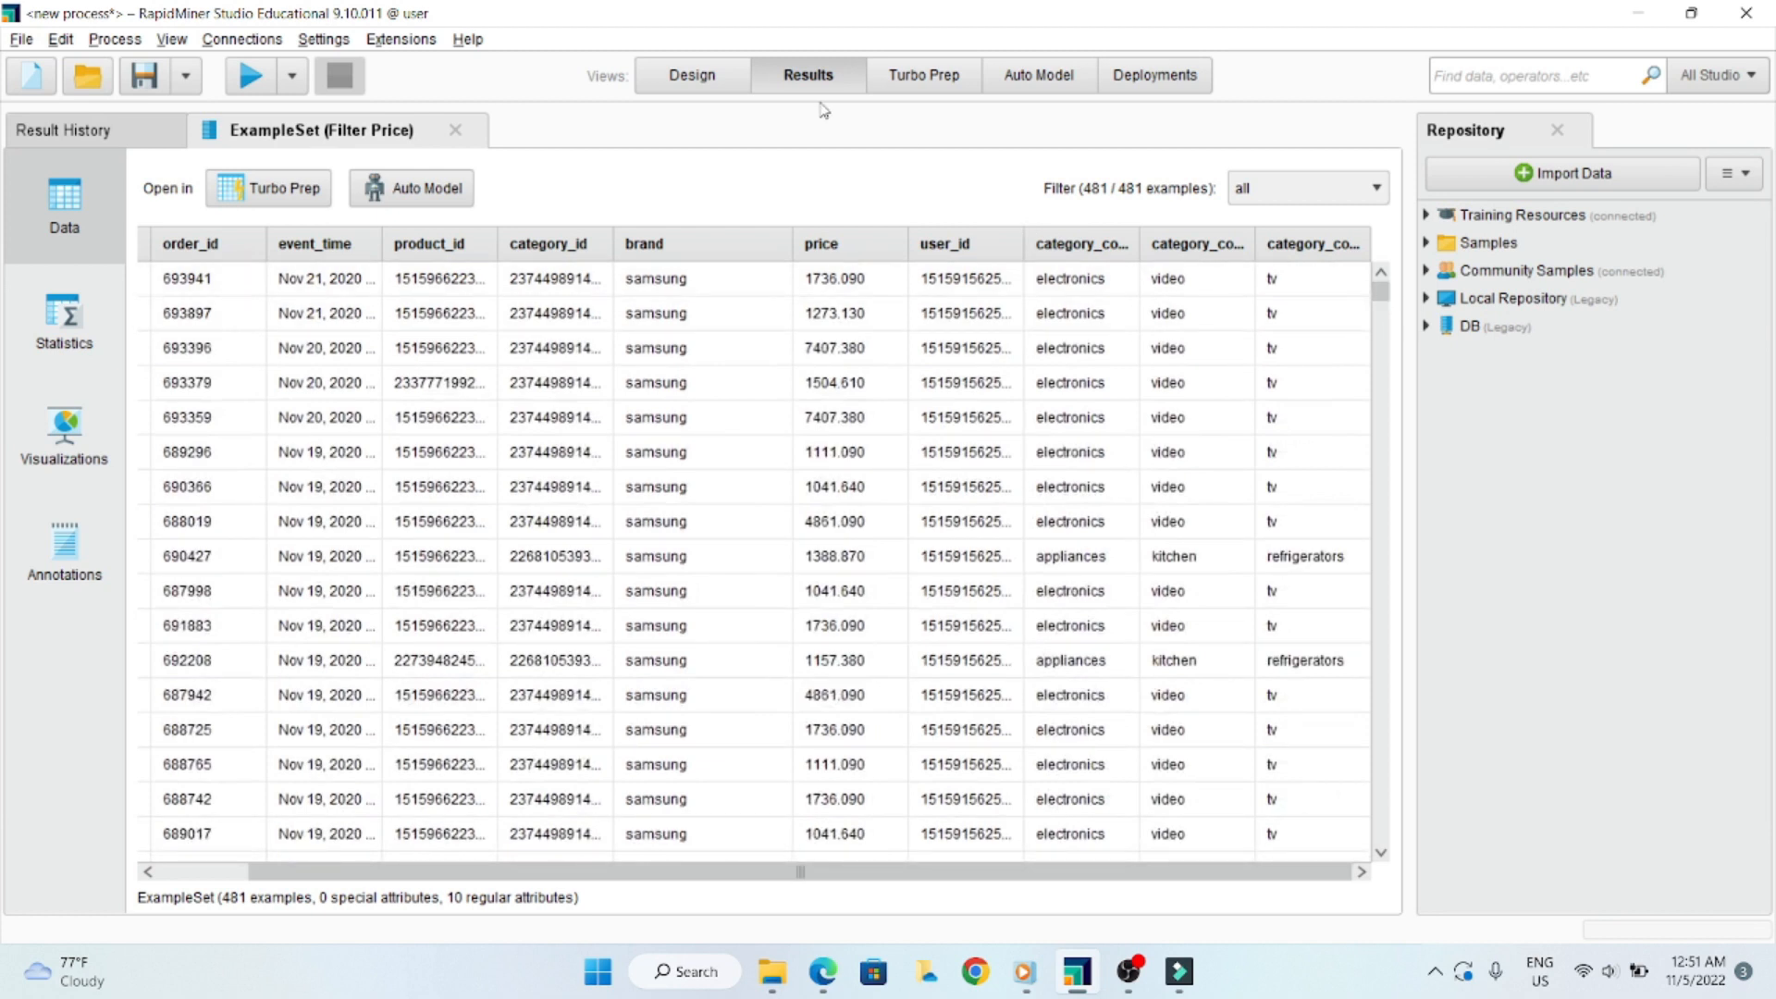
{"action": "left_click", "coordinate": [708, 78]}
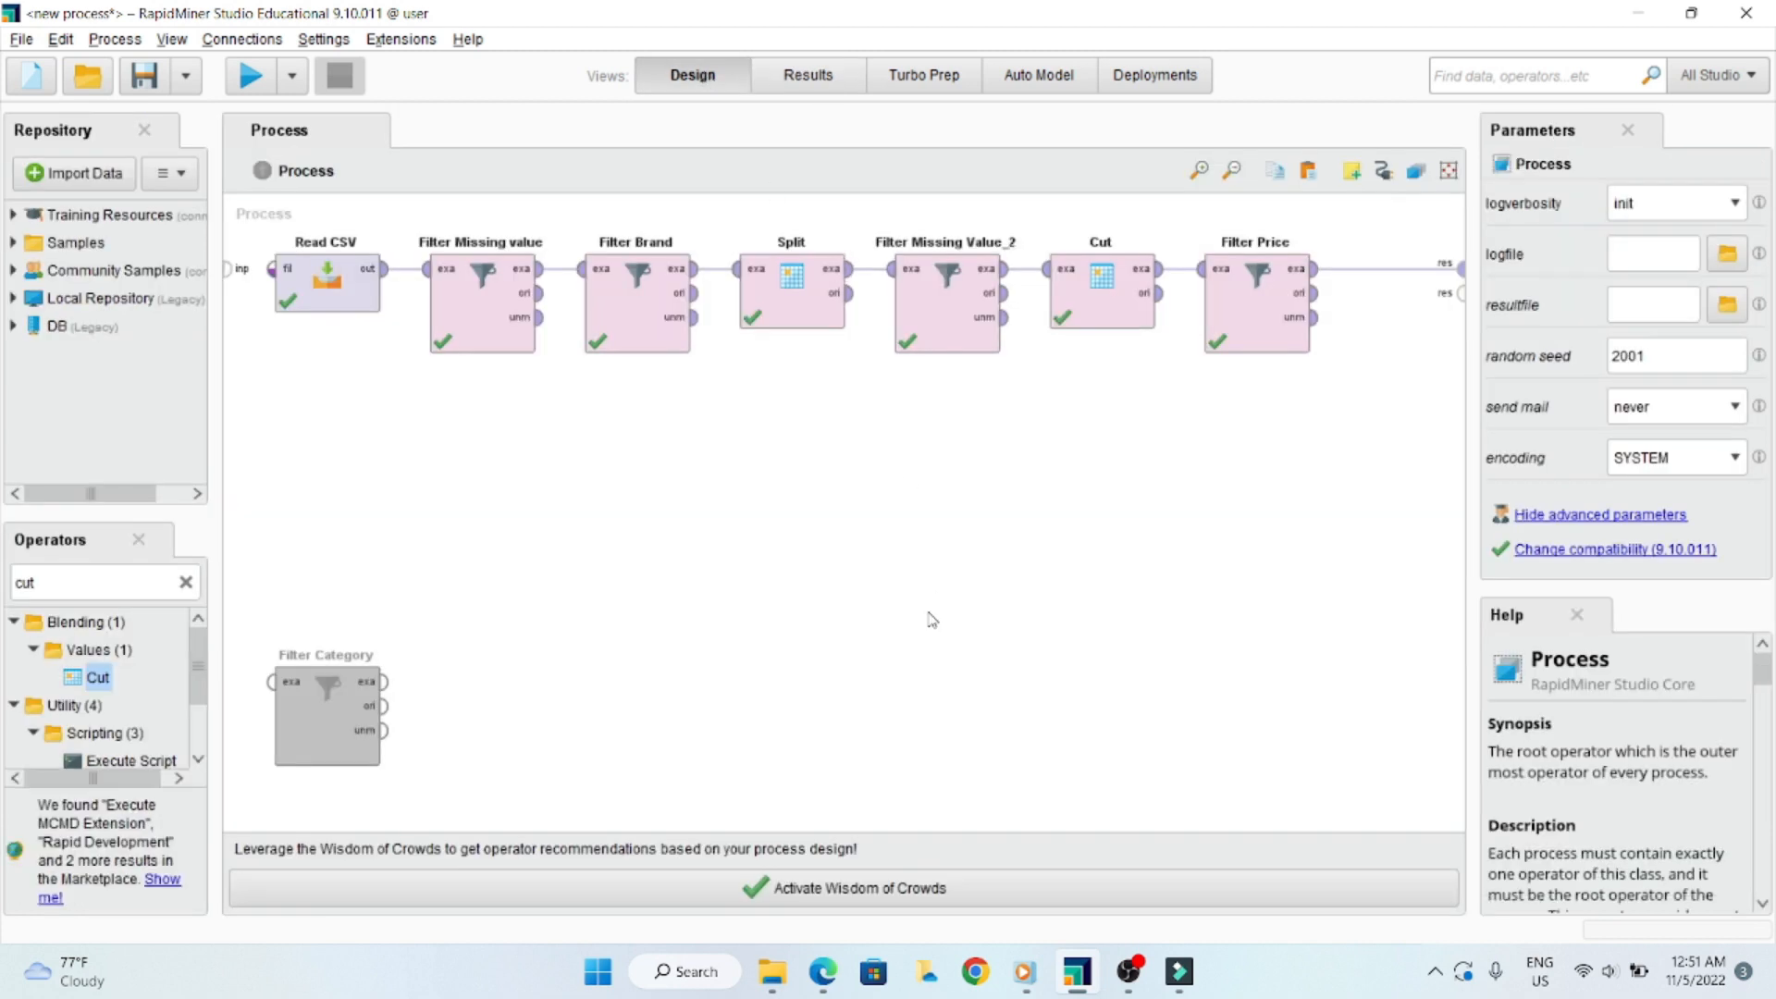